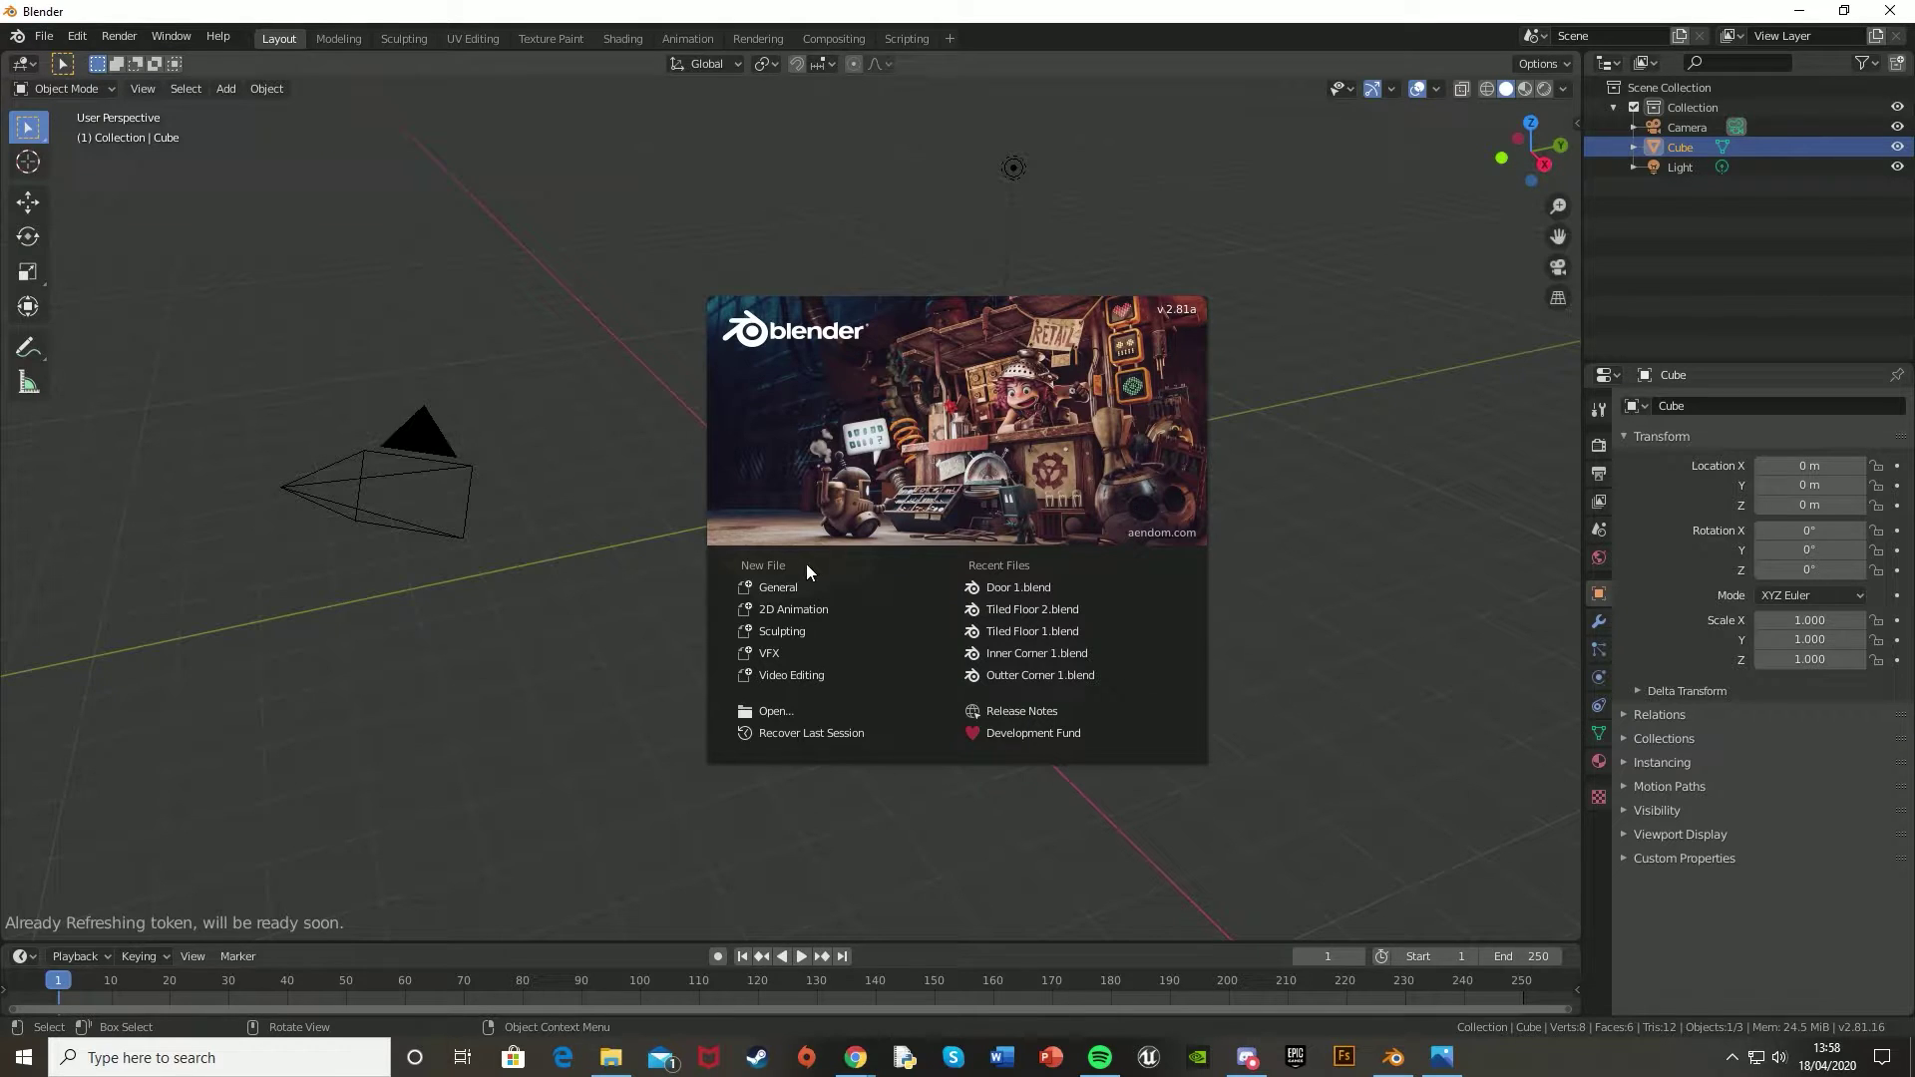
- Start a new General file and replace the default cube with a mesh cylinder
click(796, 586)
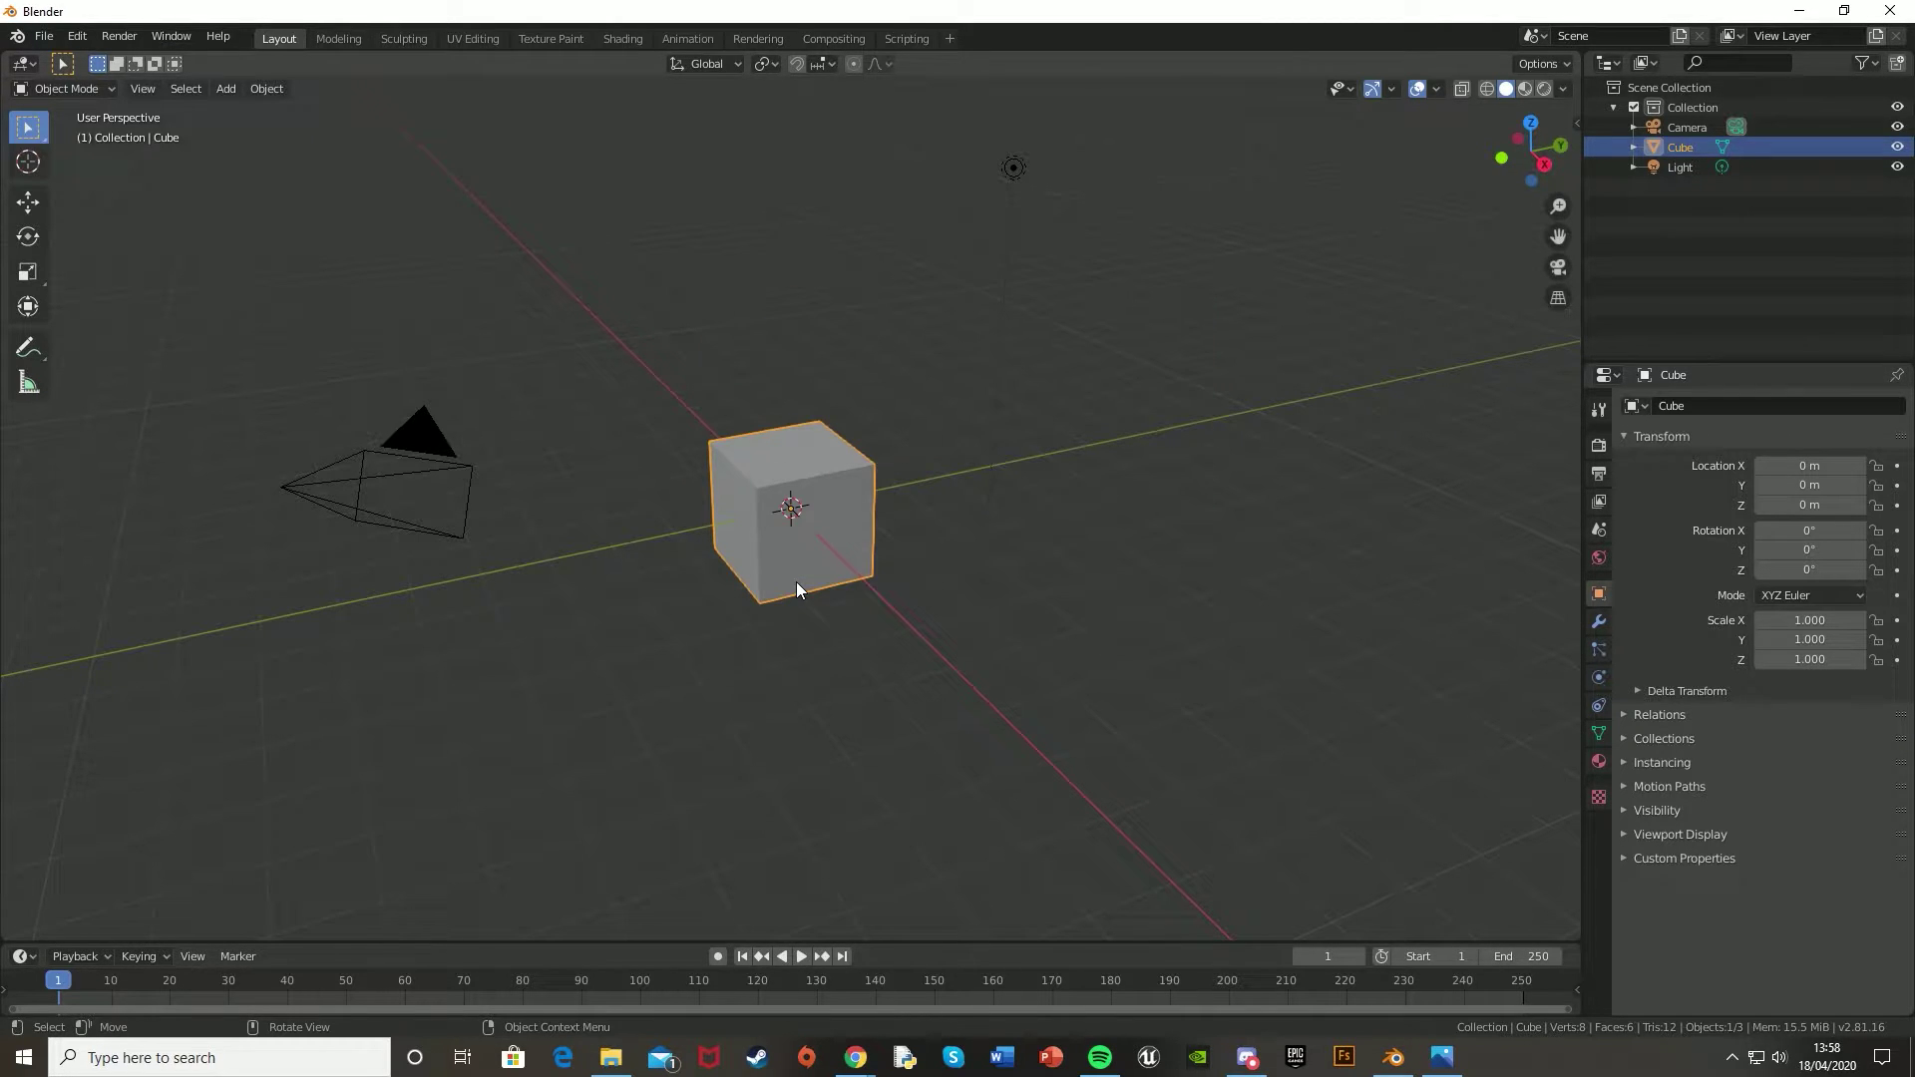
key(x)
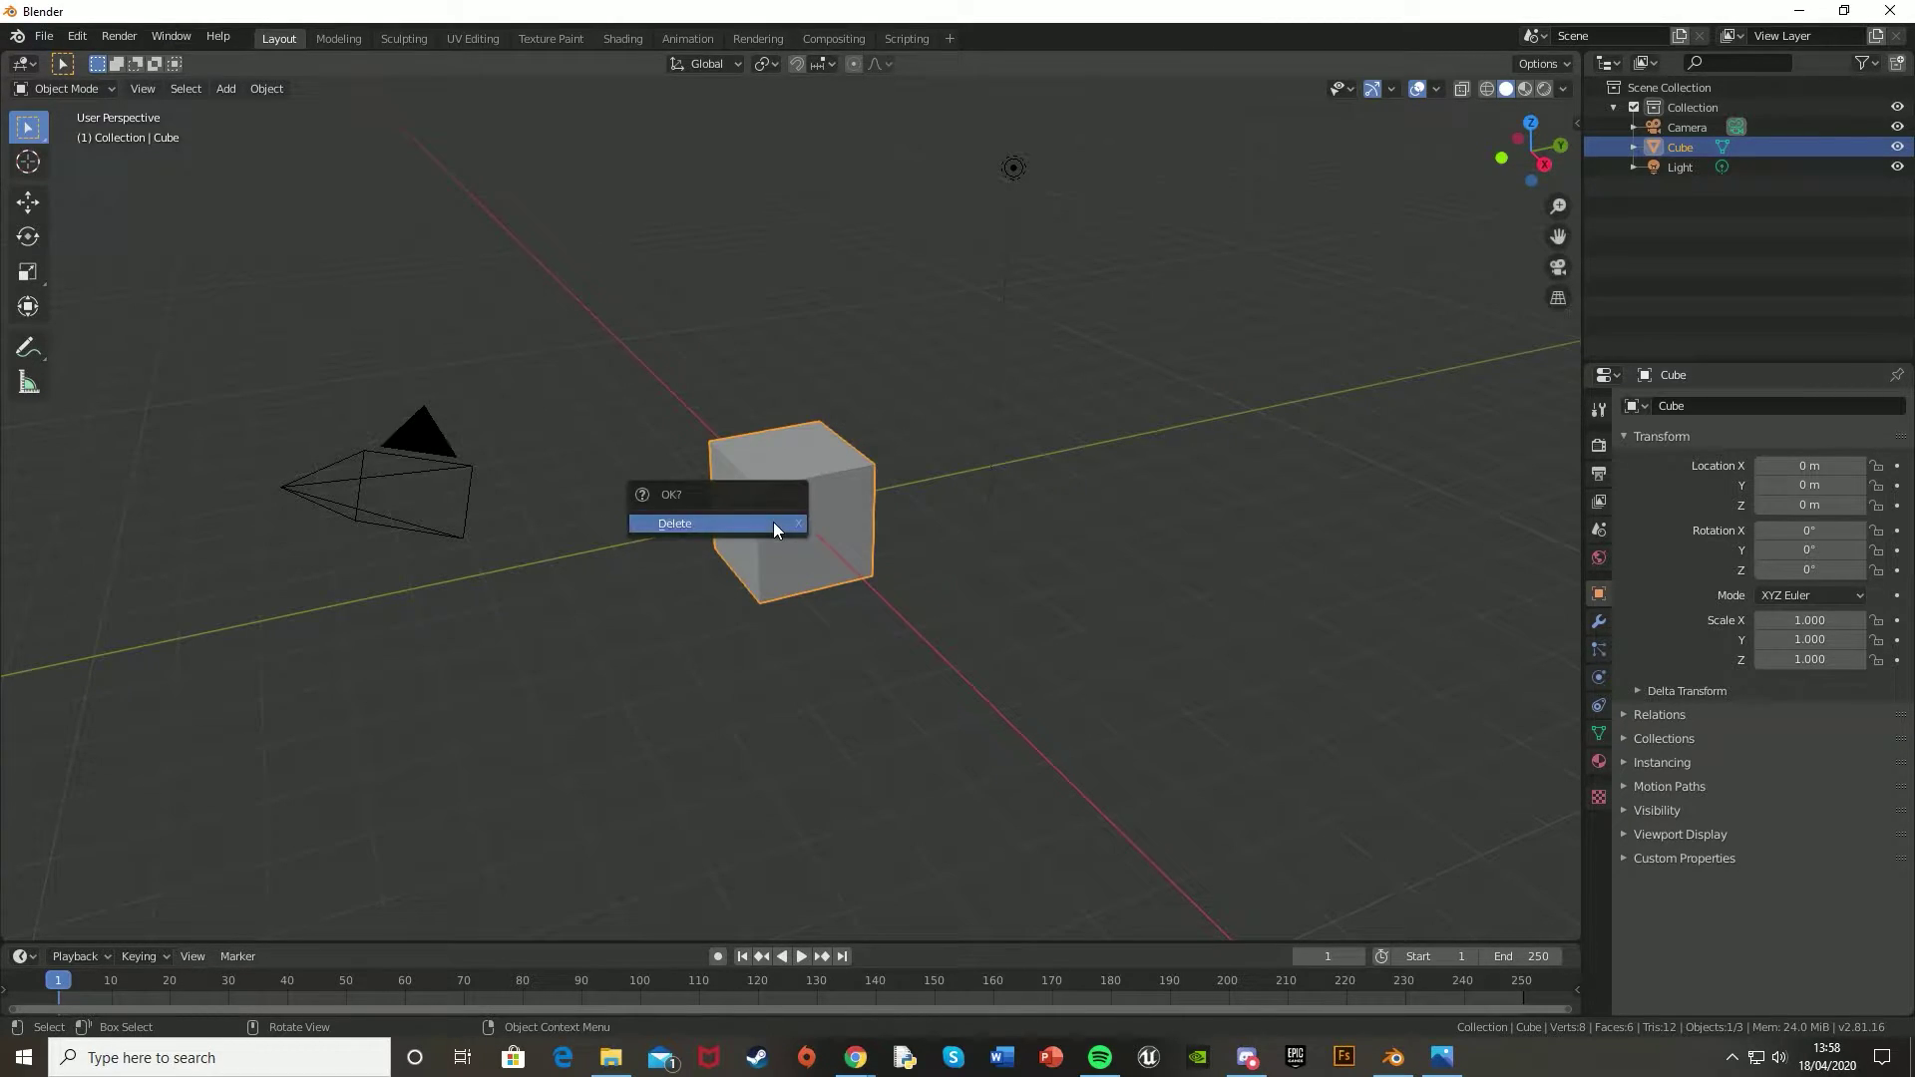
click(774, 522)
key(shift+a)
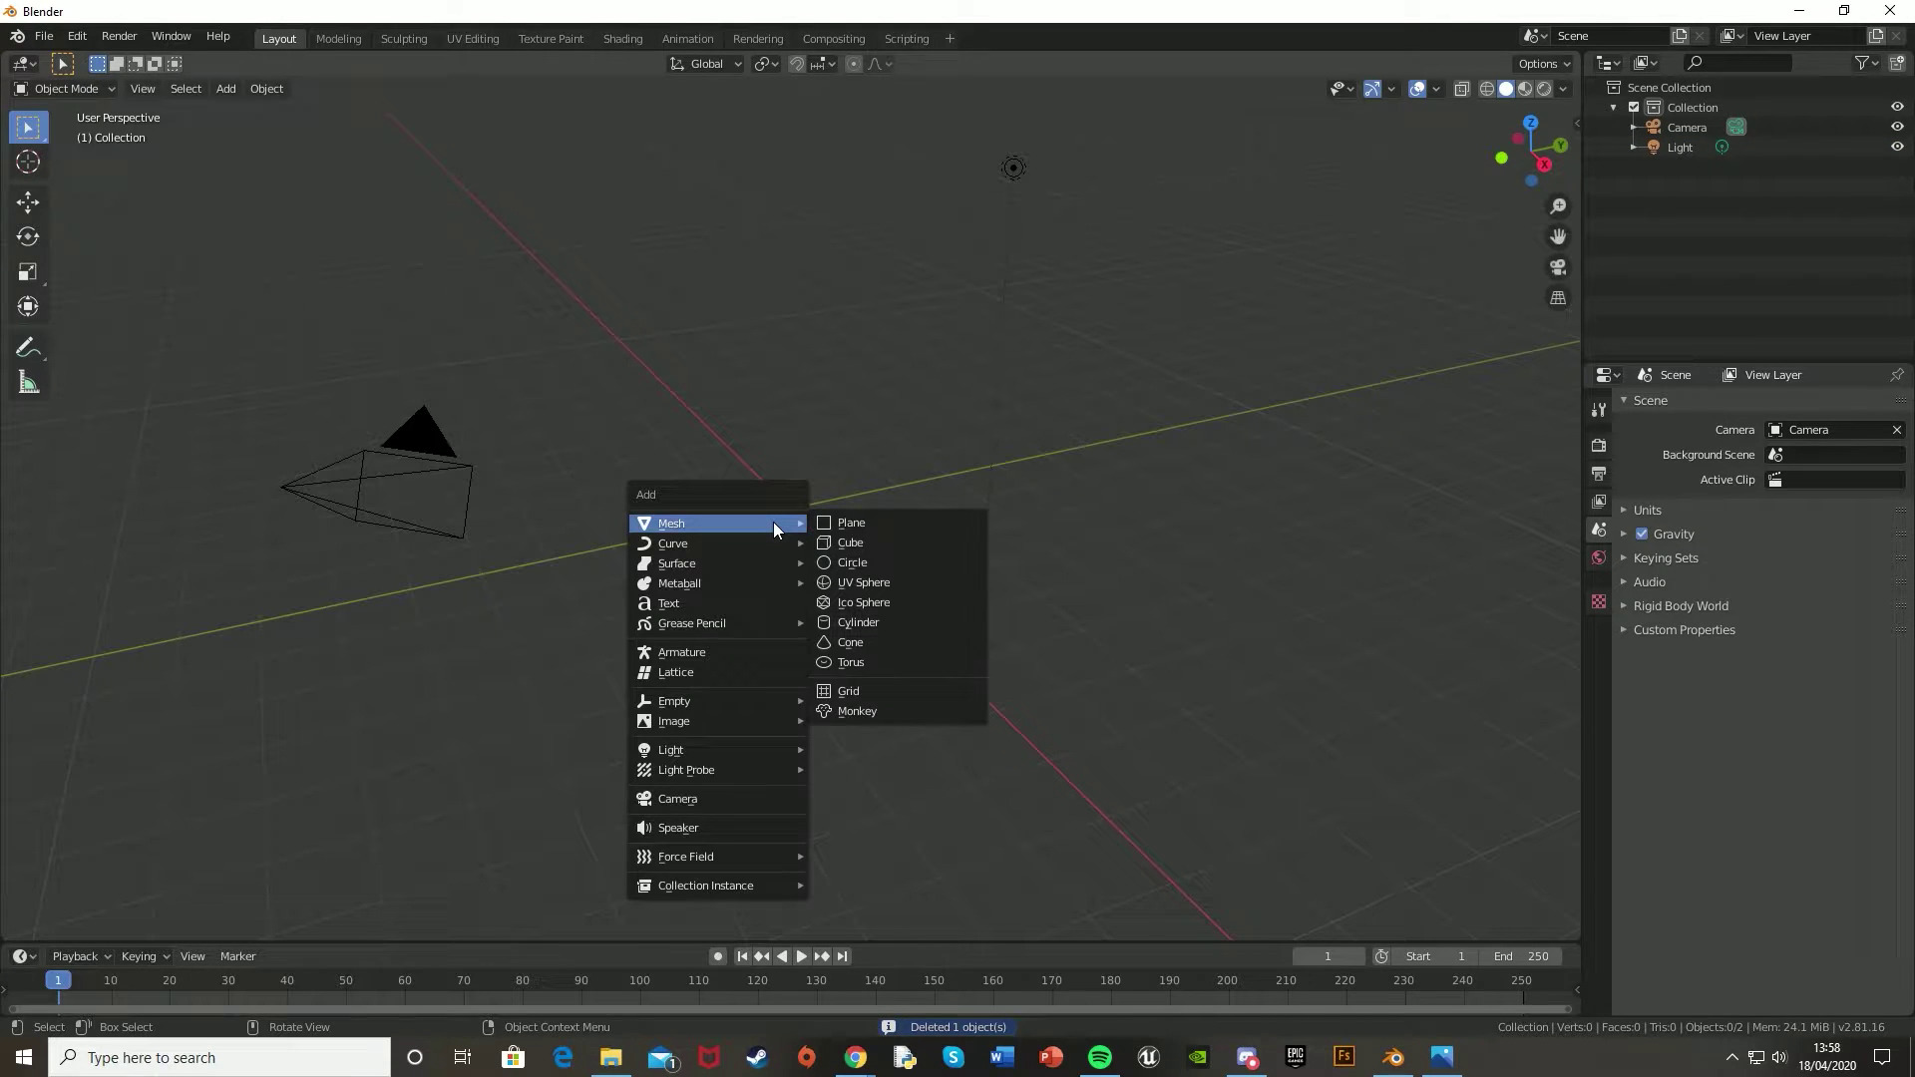
click(894, 624)
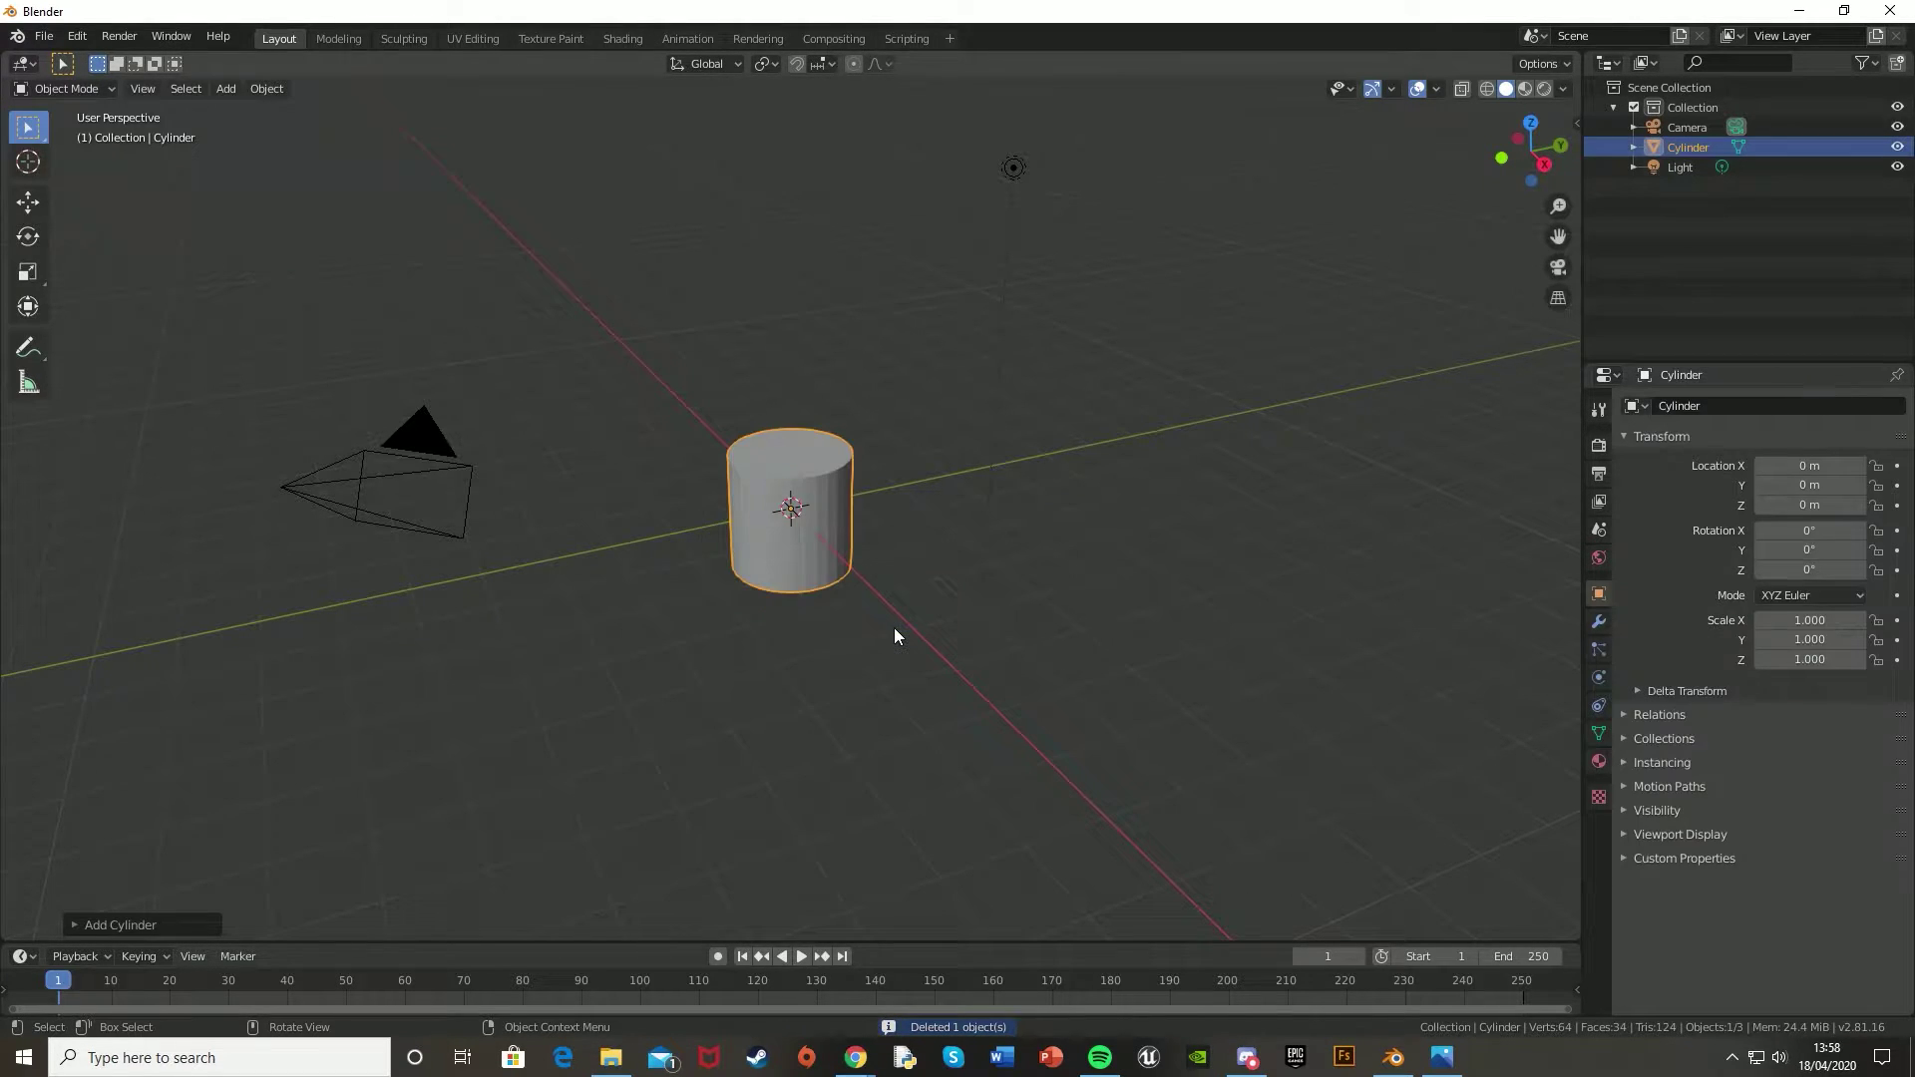
- Set the cylinder's dimensions to 0.57 m in X and Y and 0.85 m in Z
scroll(894, 627, up, 8)
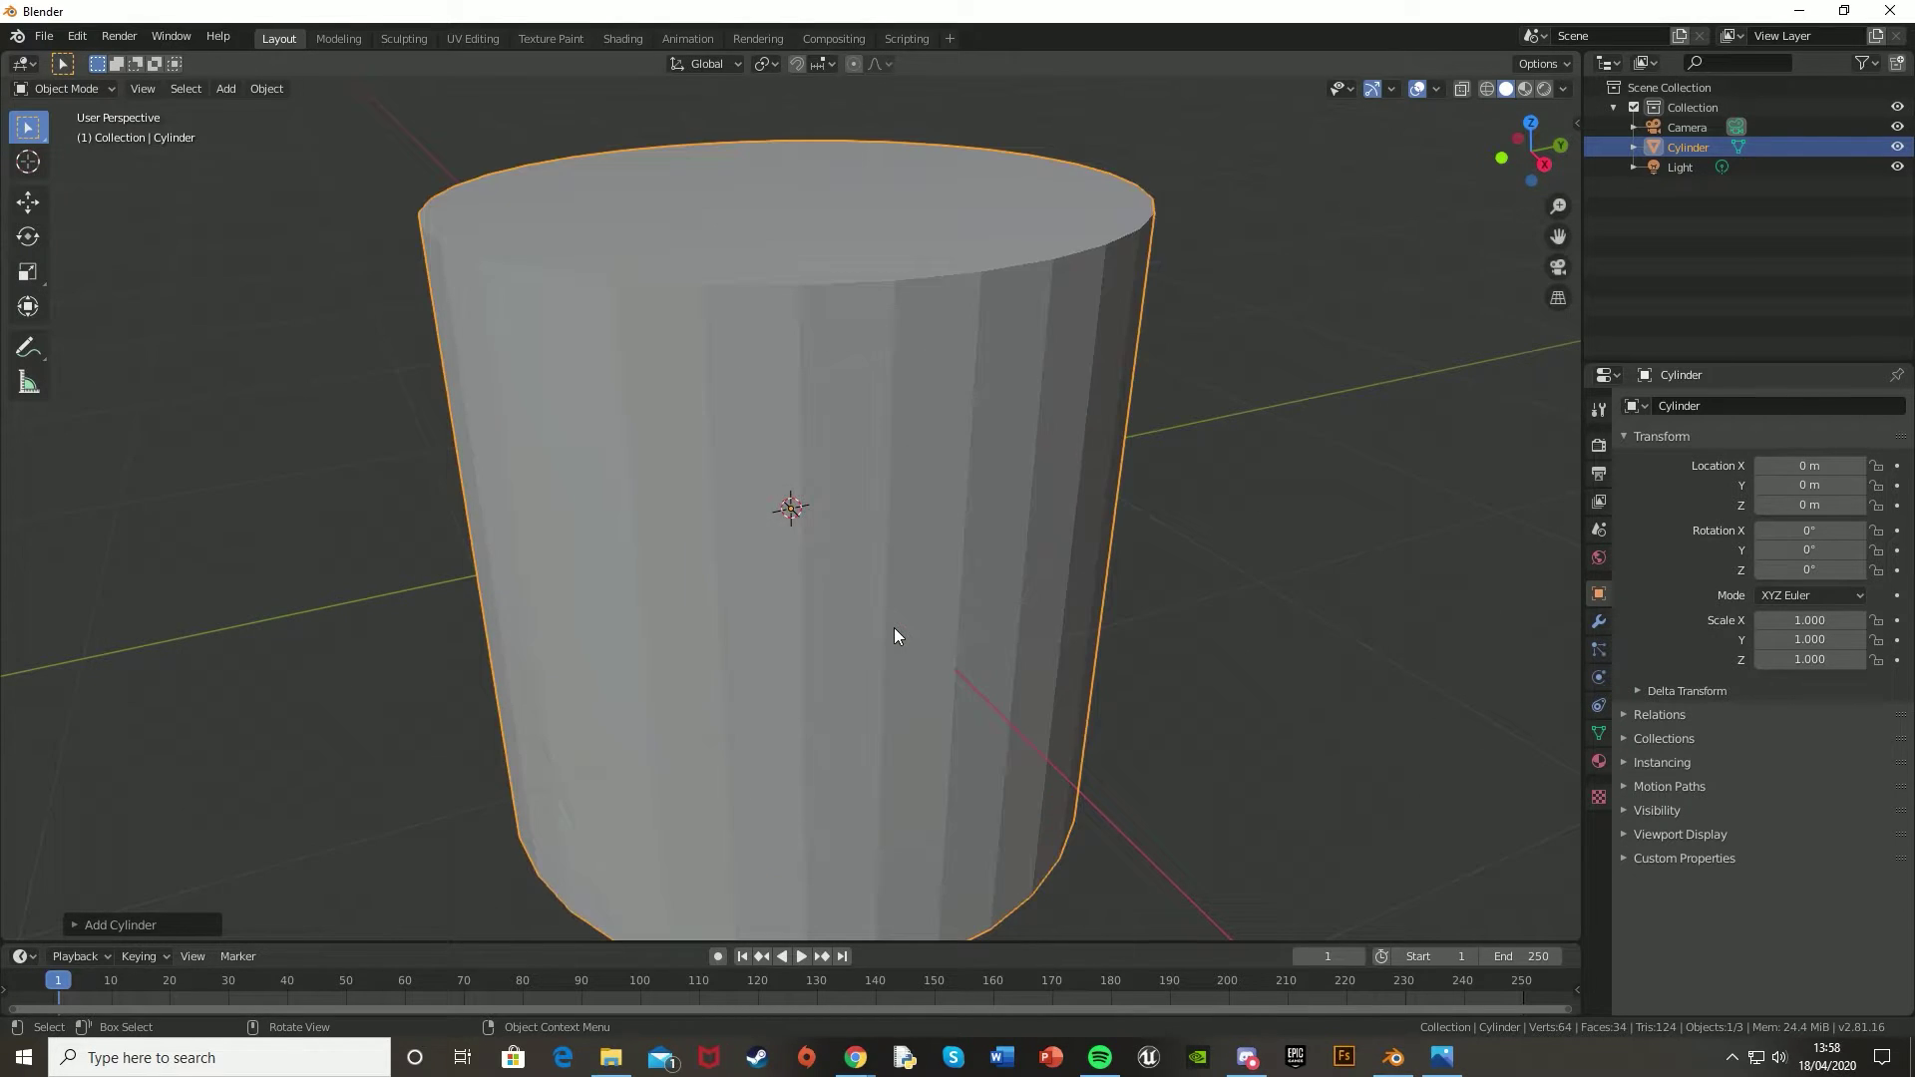
middle_drag(894, 626, 1072, 591)
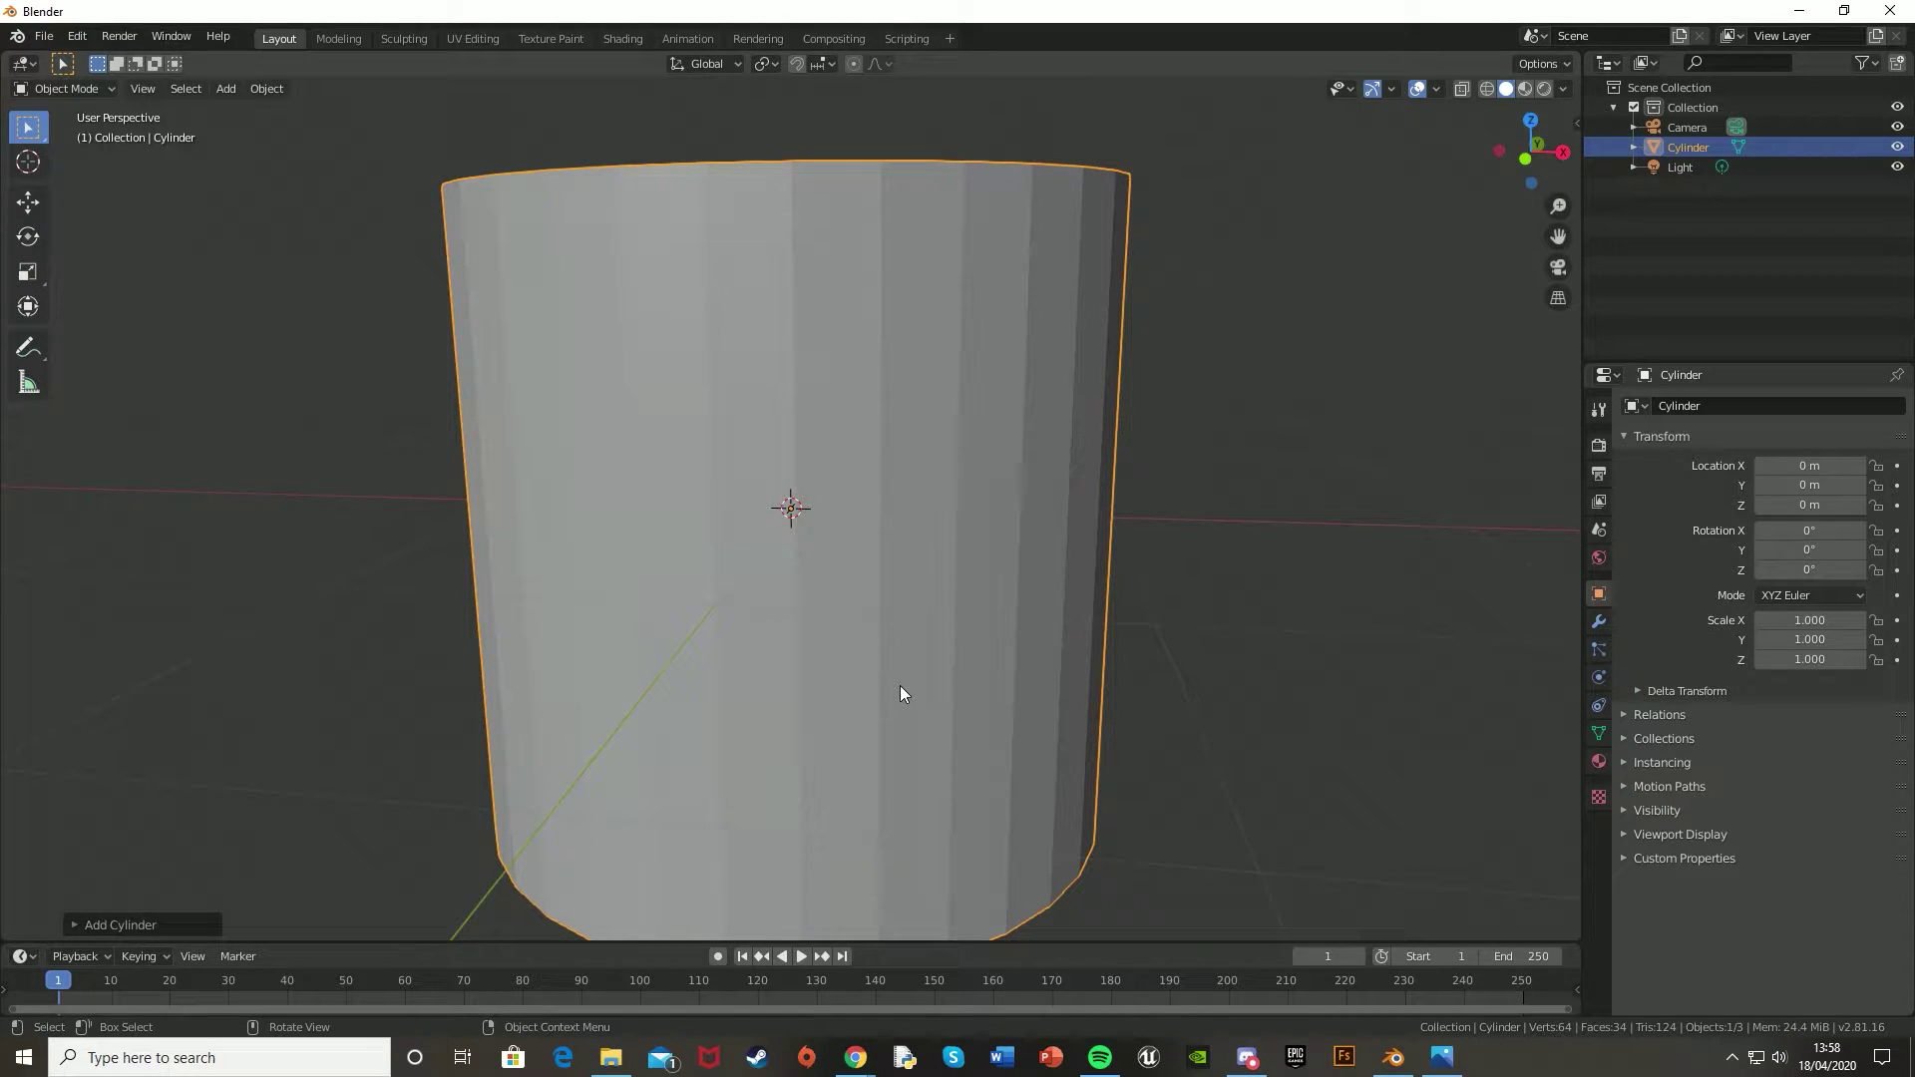
key(n)
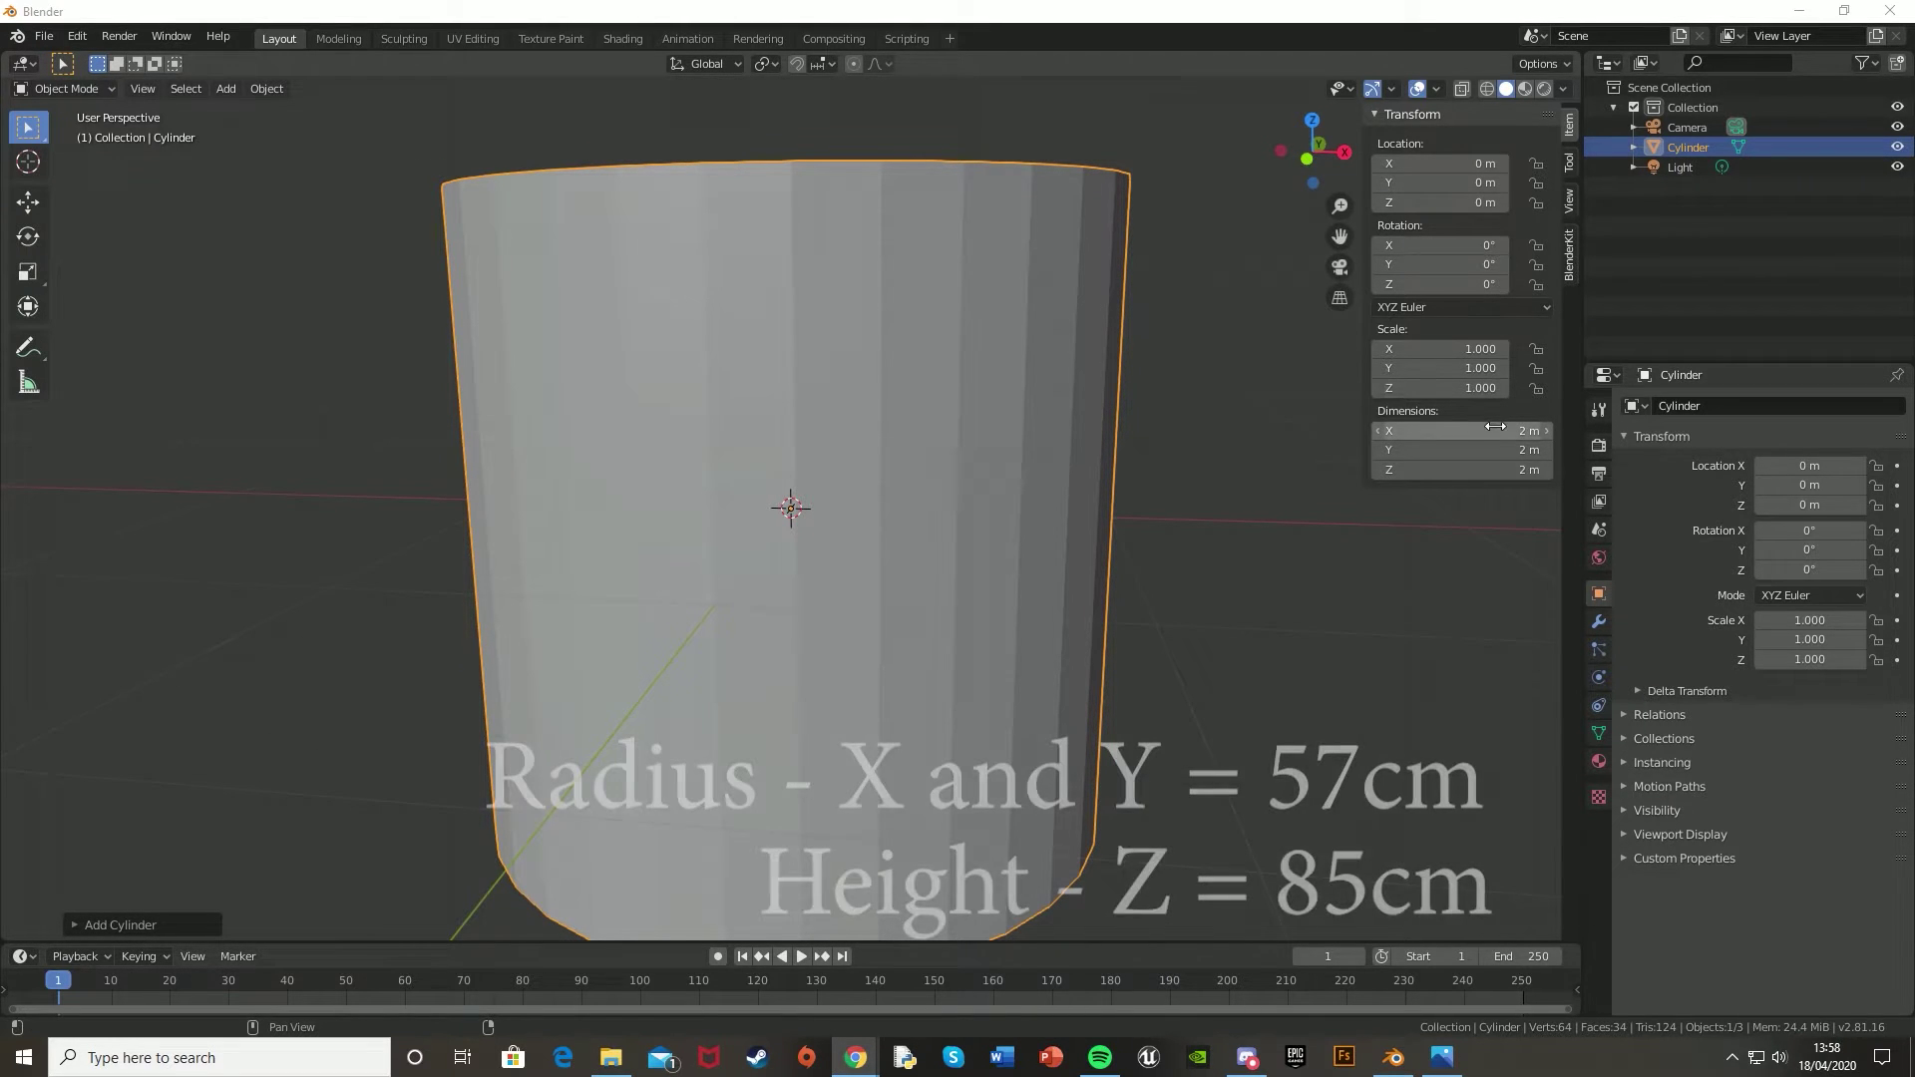
mouse_move(1496, 430)
mouse_down()
mouse_move(1497, 449)
mouse_move(1496, 427)
mouse_up()
text(0.57)
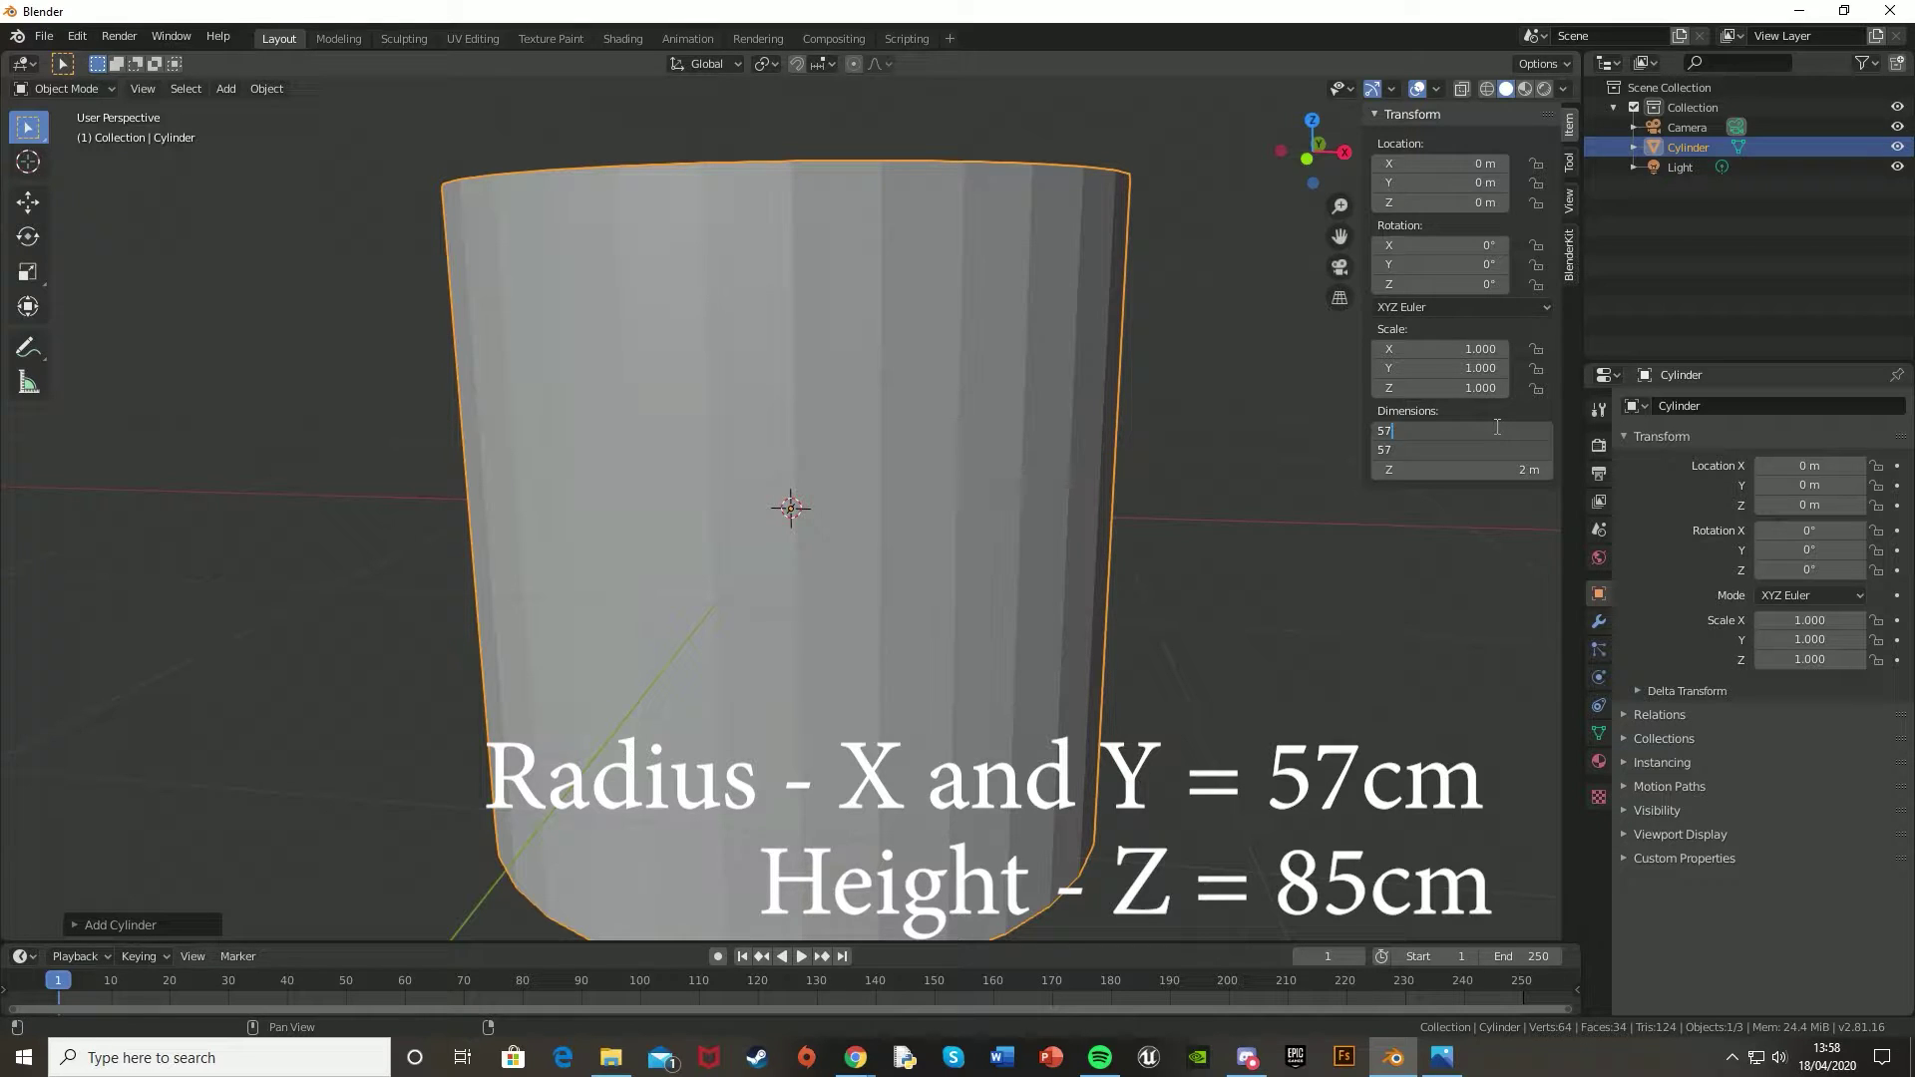
key(Return)
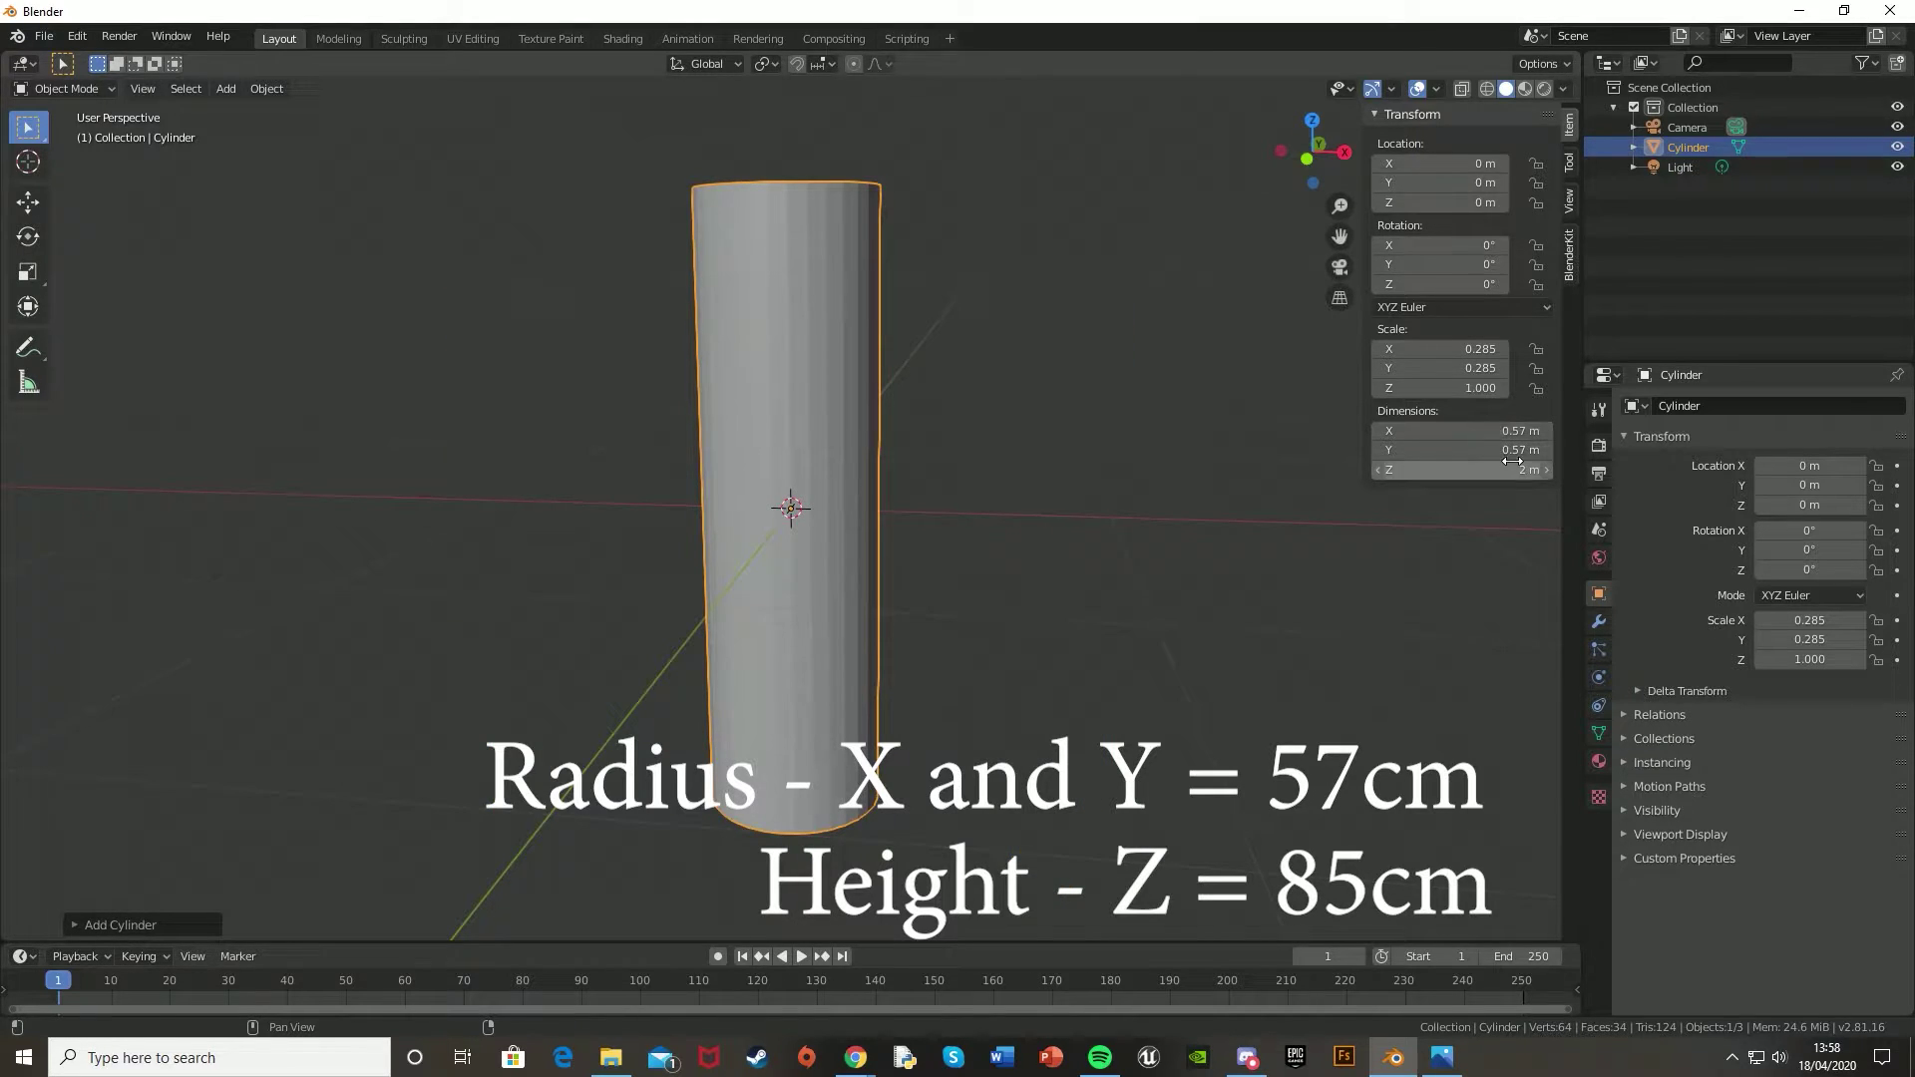
click(1514, 465)
text(0.85)
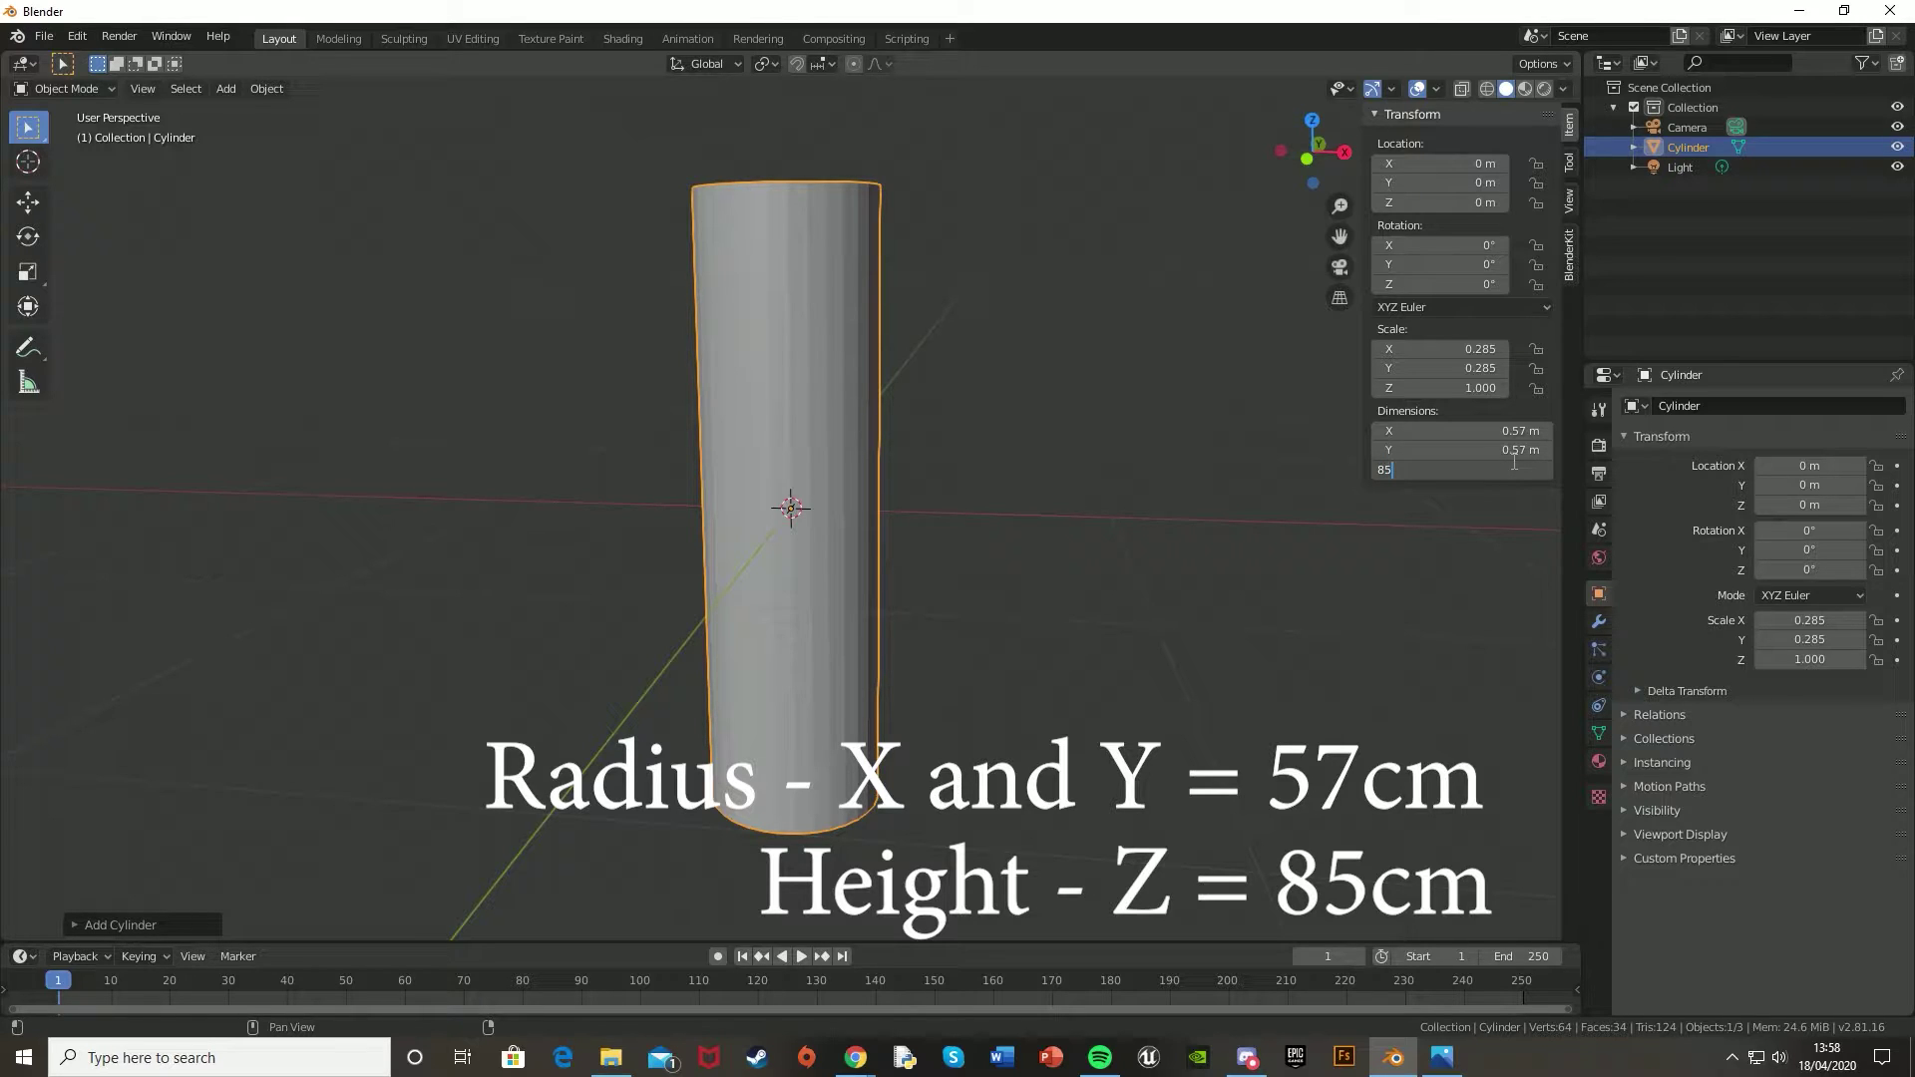
key(Return)
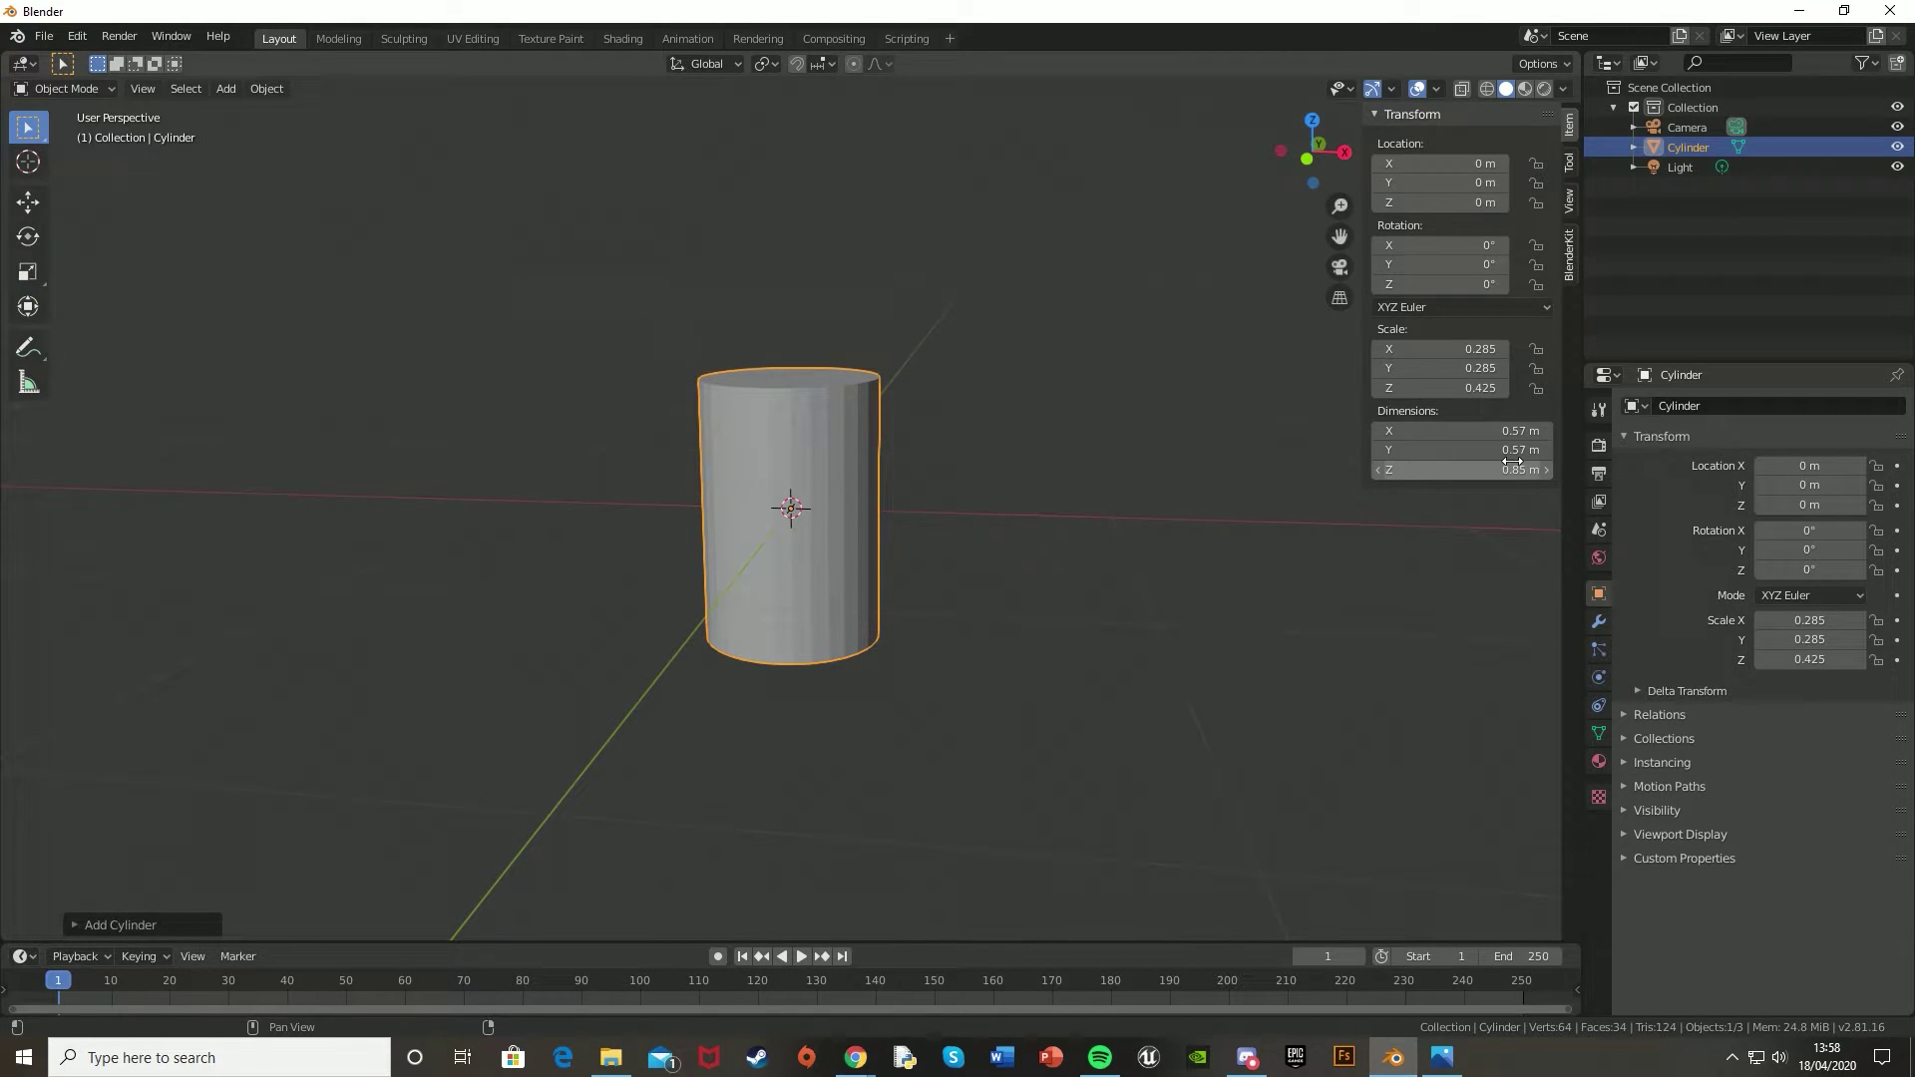
- Add the Exploding Barrel.png file to the scene as a reference image
key(KP_Decimal)
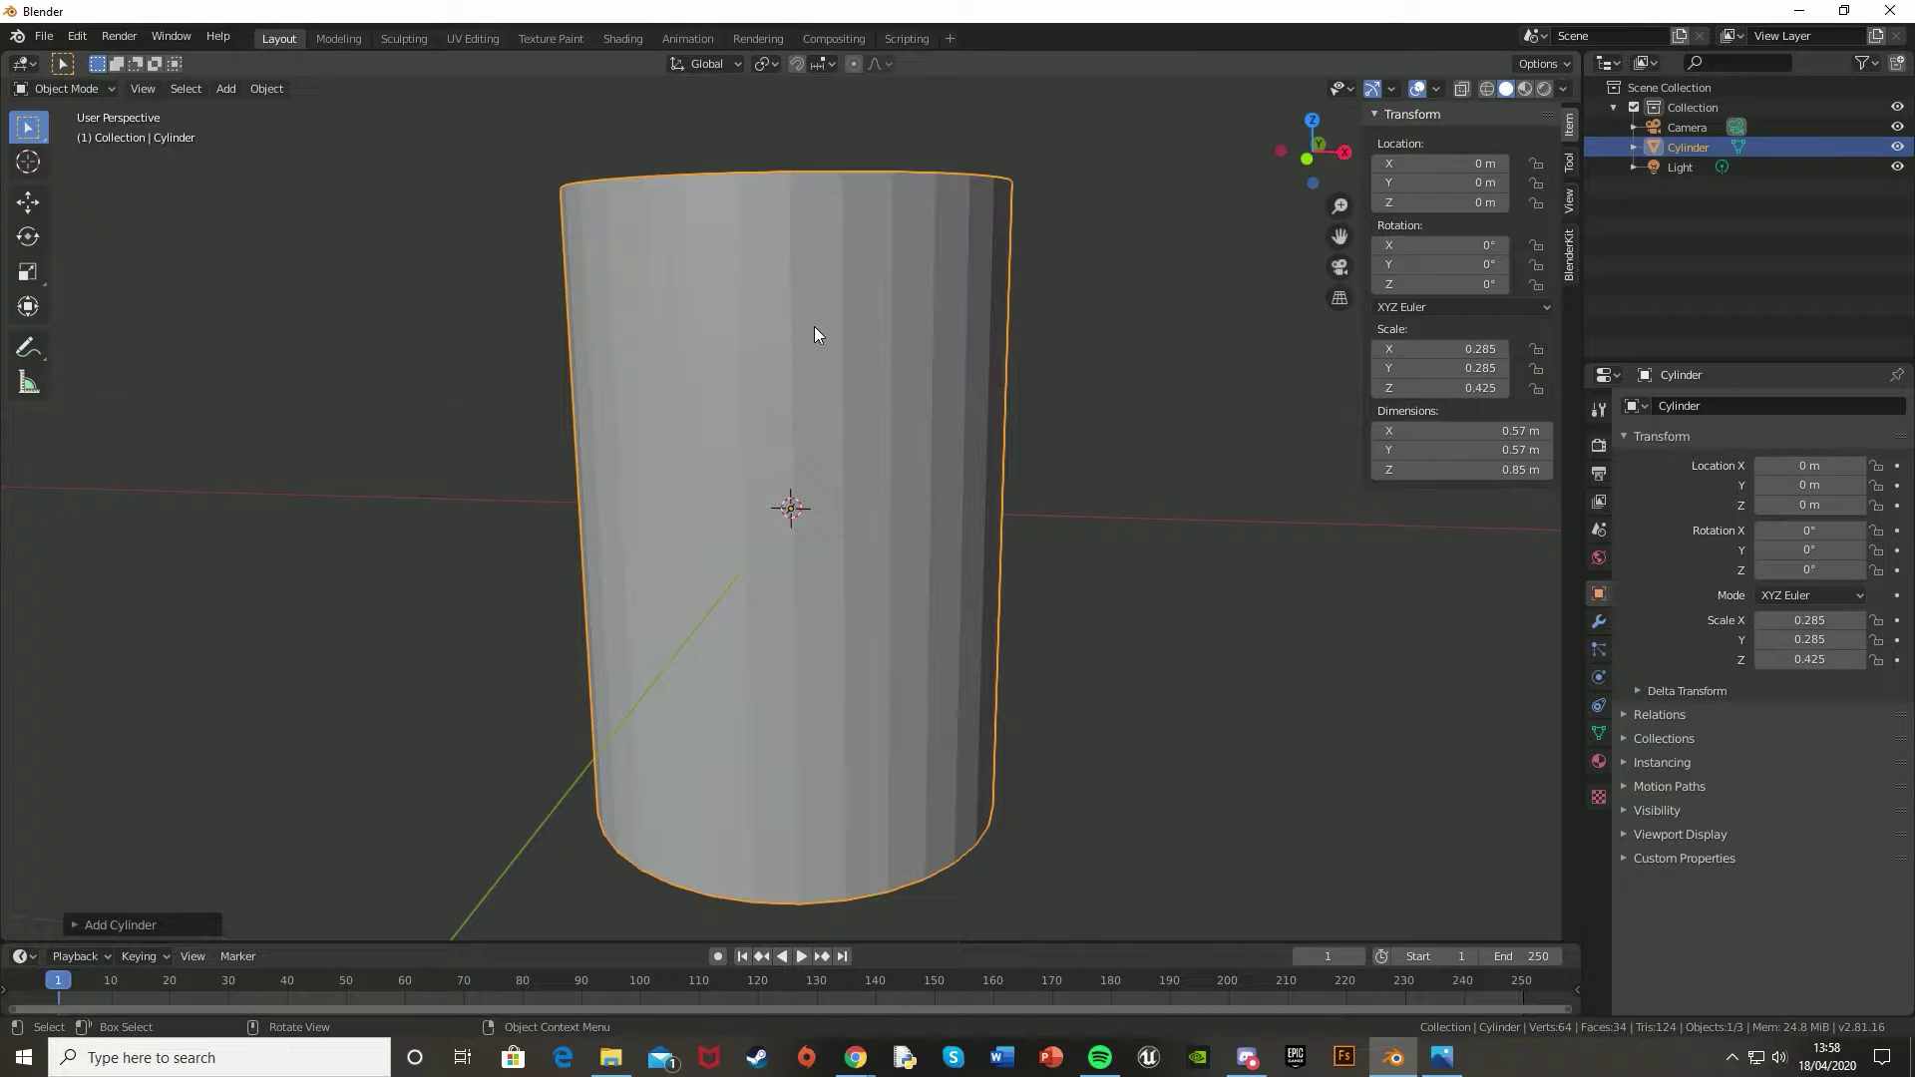
scroll(814, 326, down, 3)
key(shift+a)
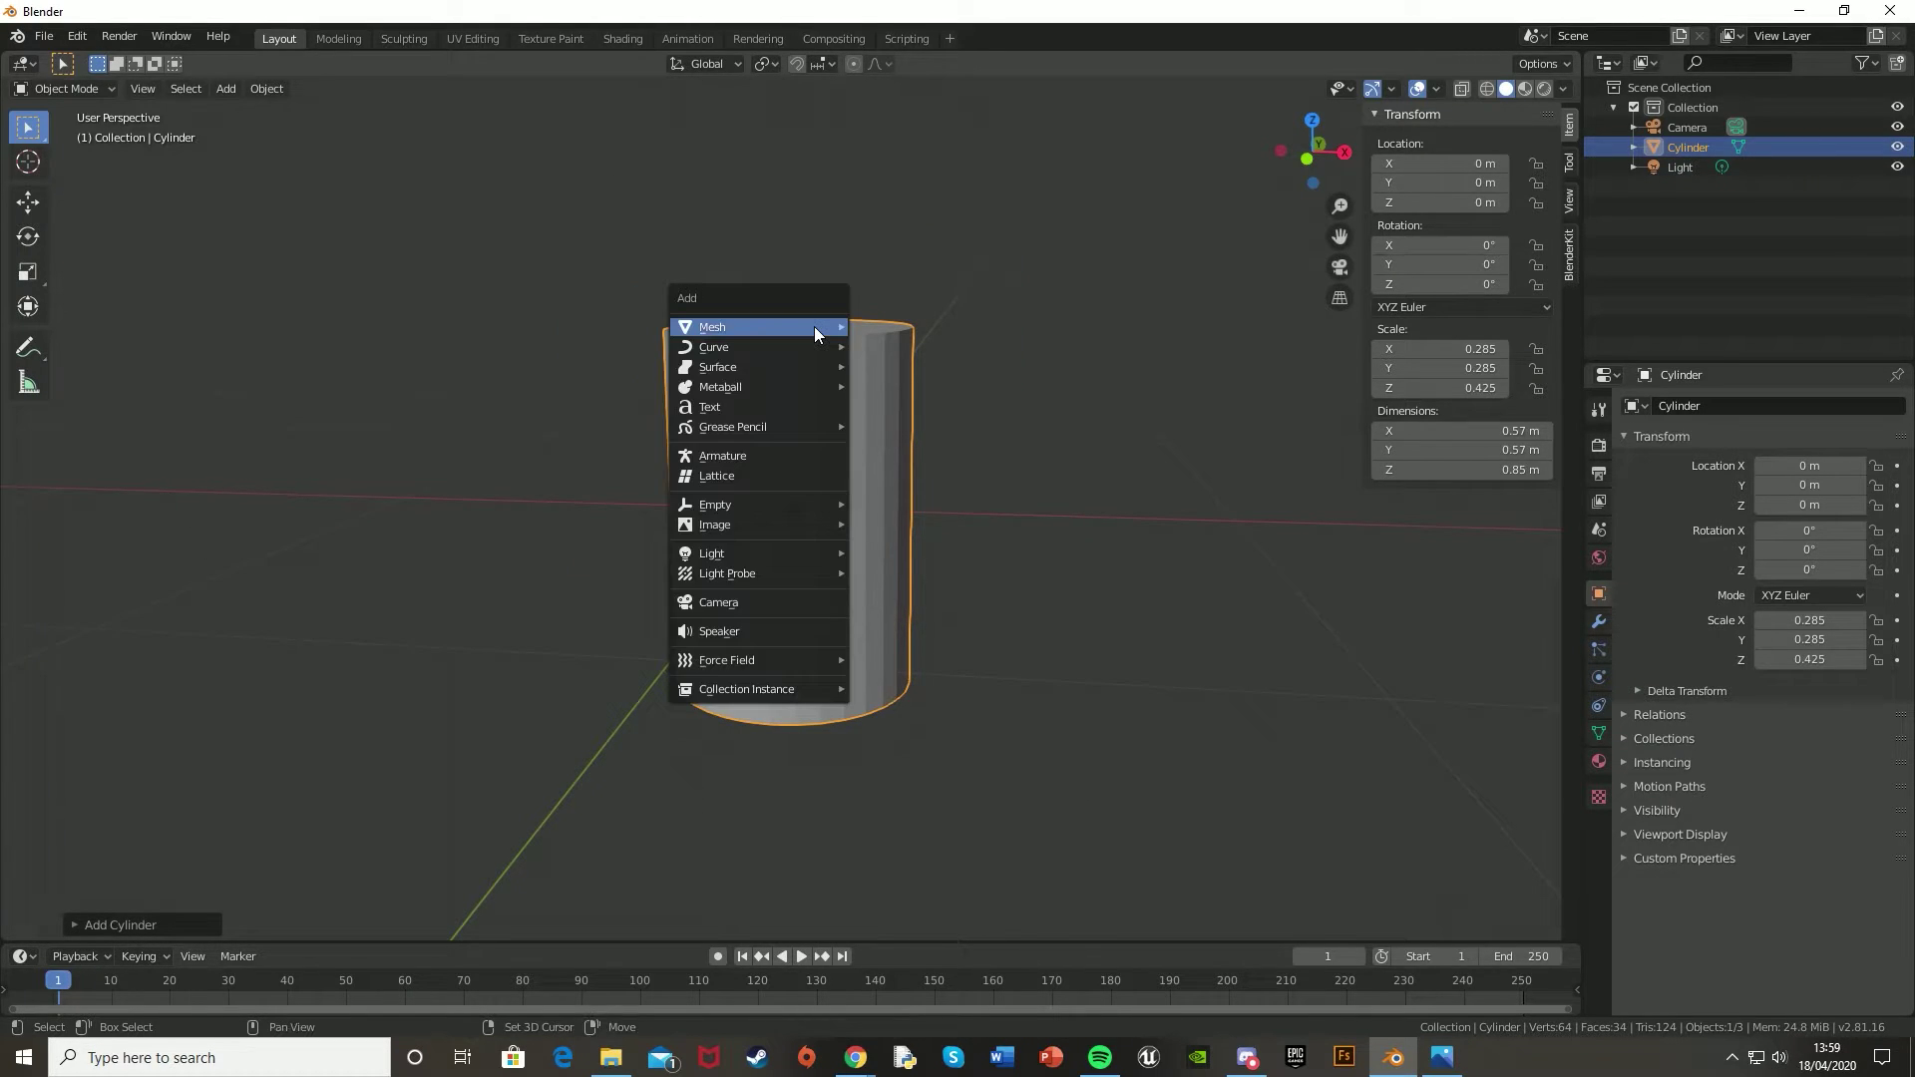
mouse_move(811, 522)
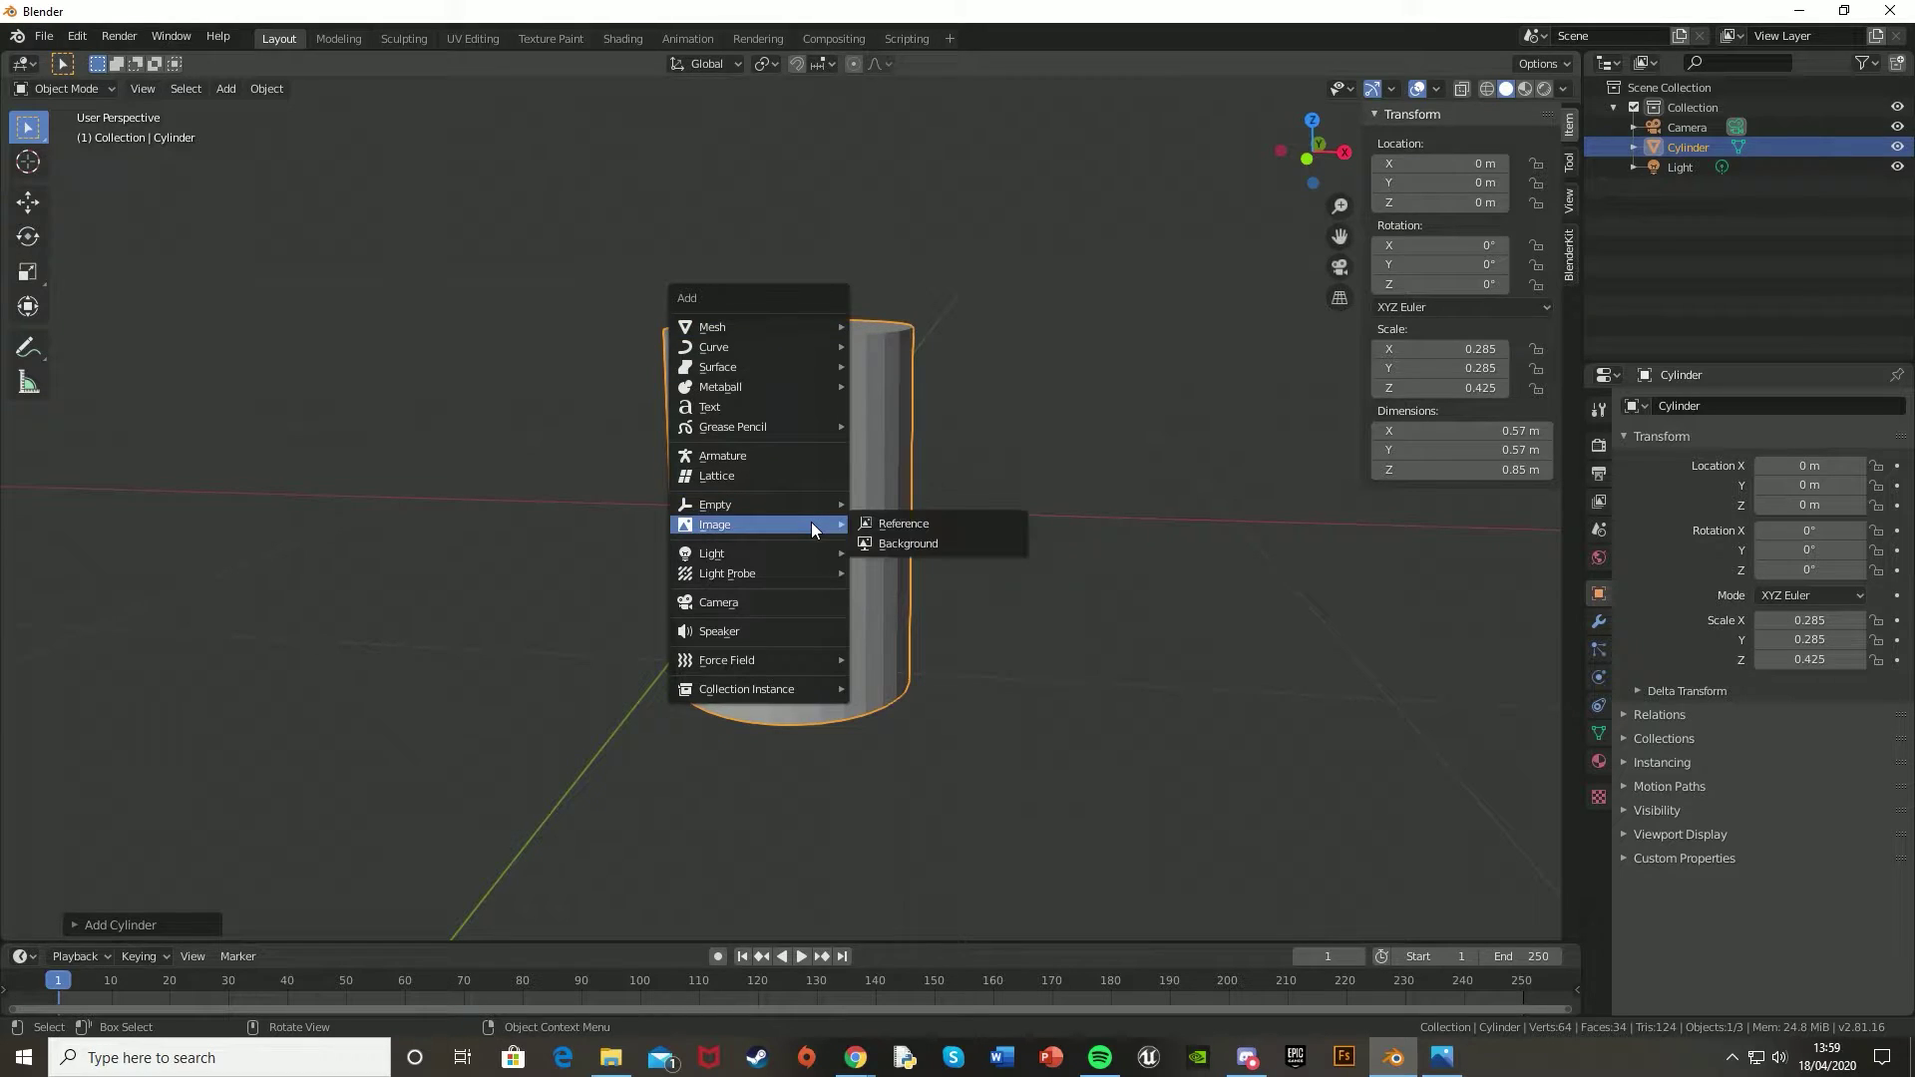
click(876, 523)
click(580, 627)
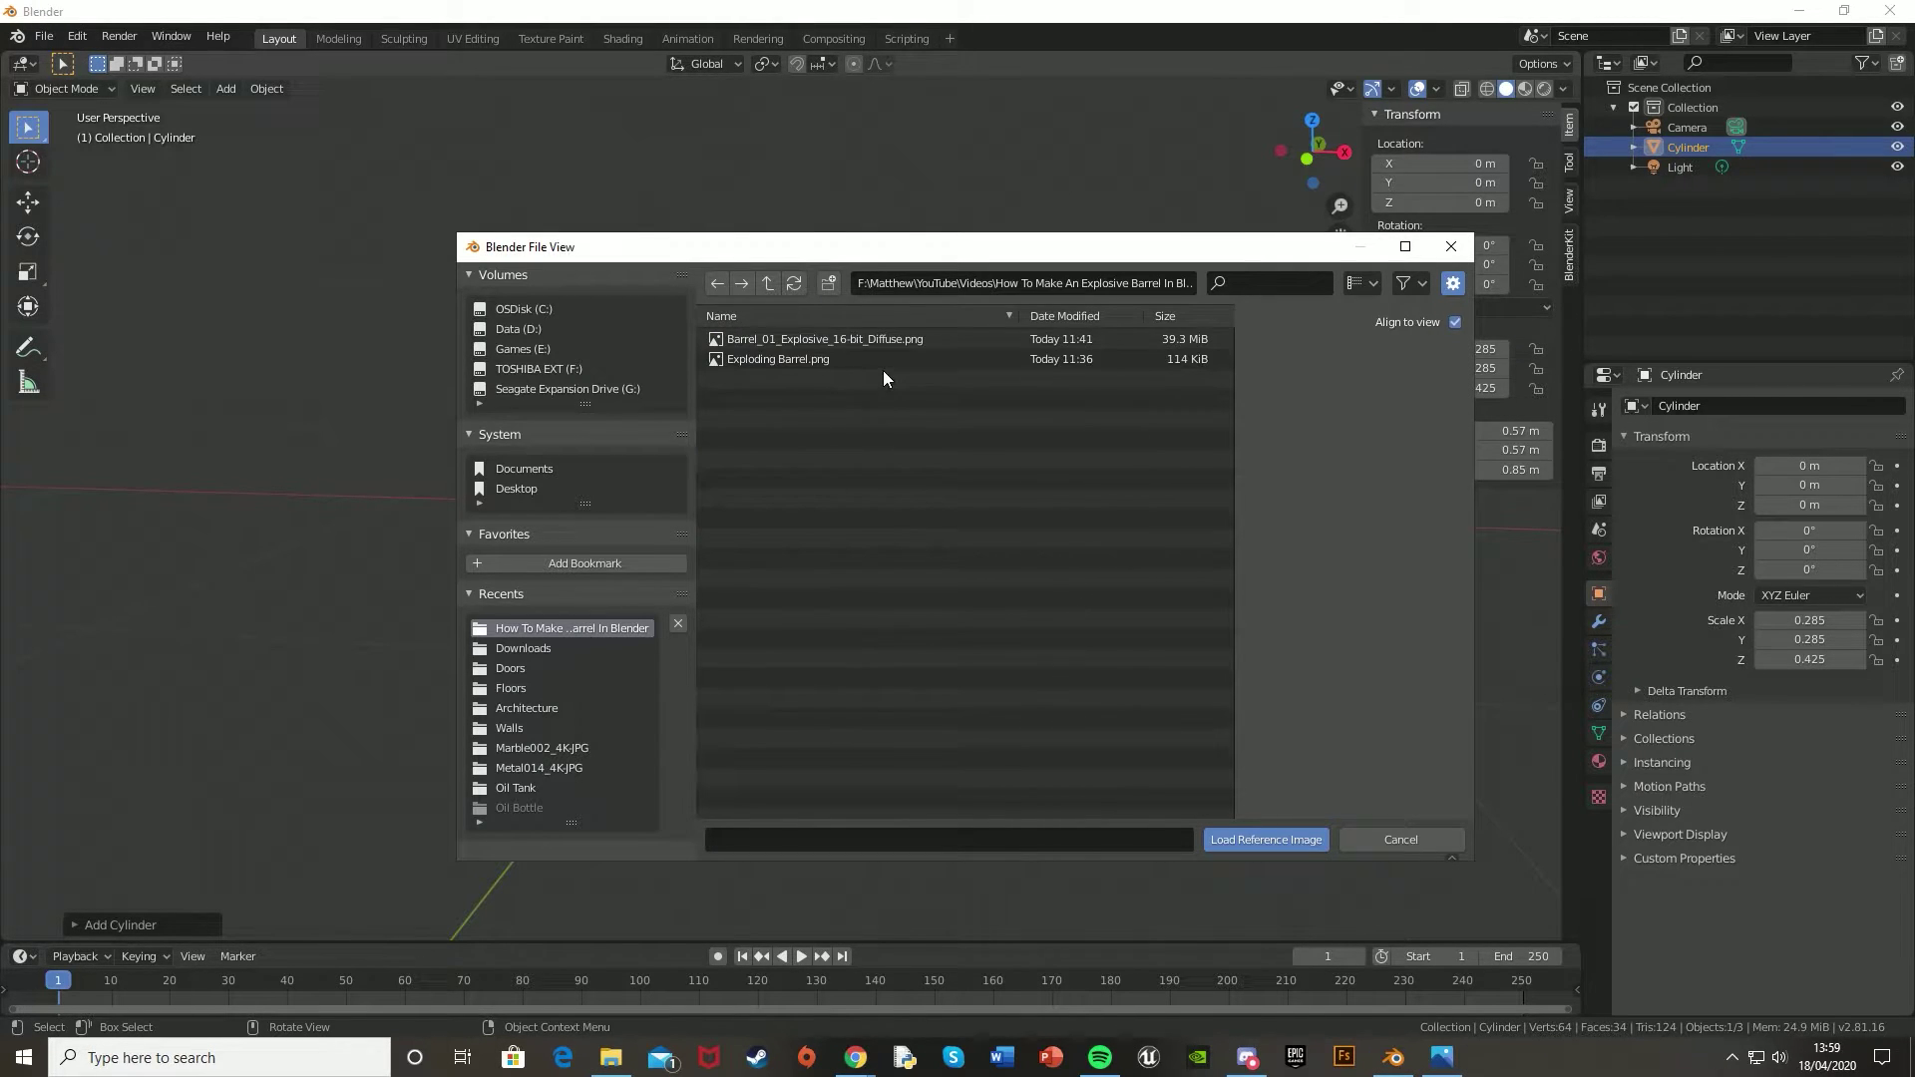
double_click(883, 367)
- Reset the reference image's rotation to 0° on all axes and rotate it 90° about X so it stands upright
scroll(880, 363, down, 6)
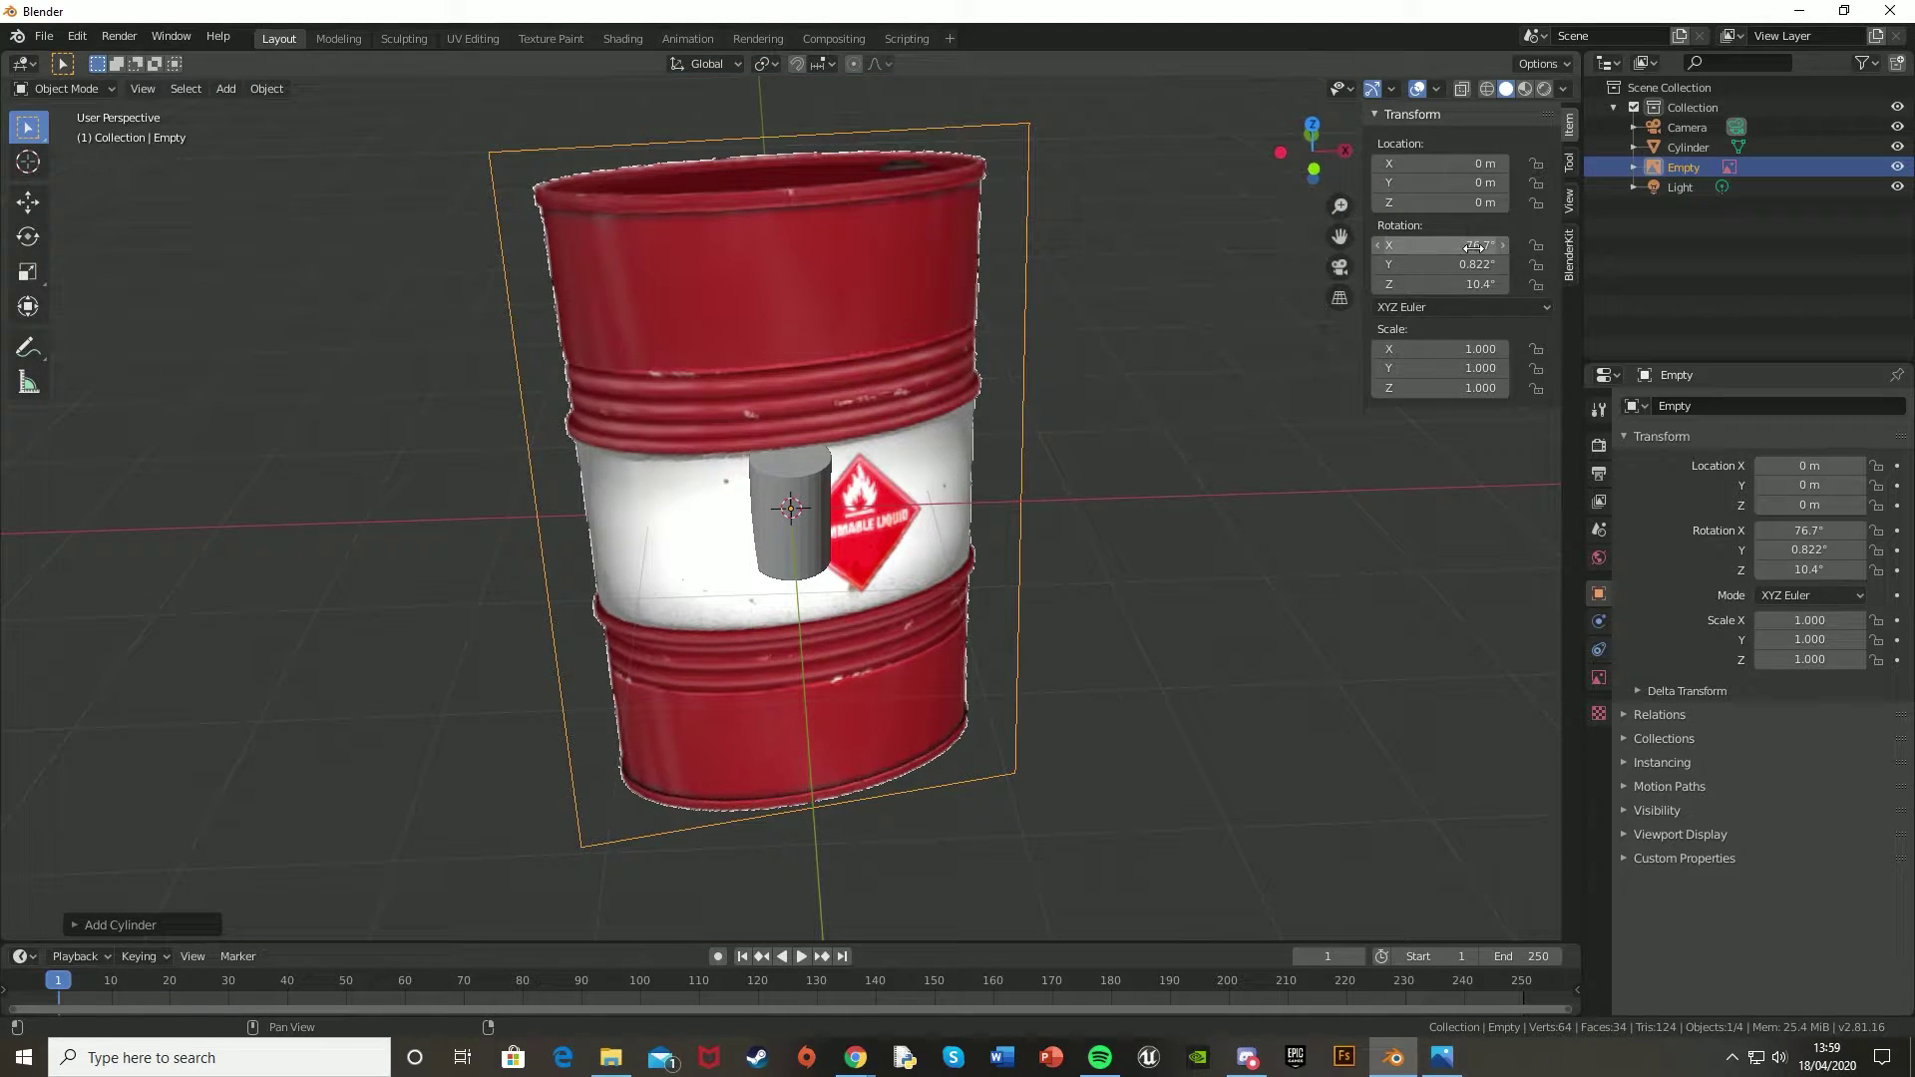
drag(1477, 244, 1476, 285)
text(0)
key(Return)
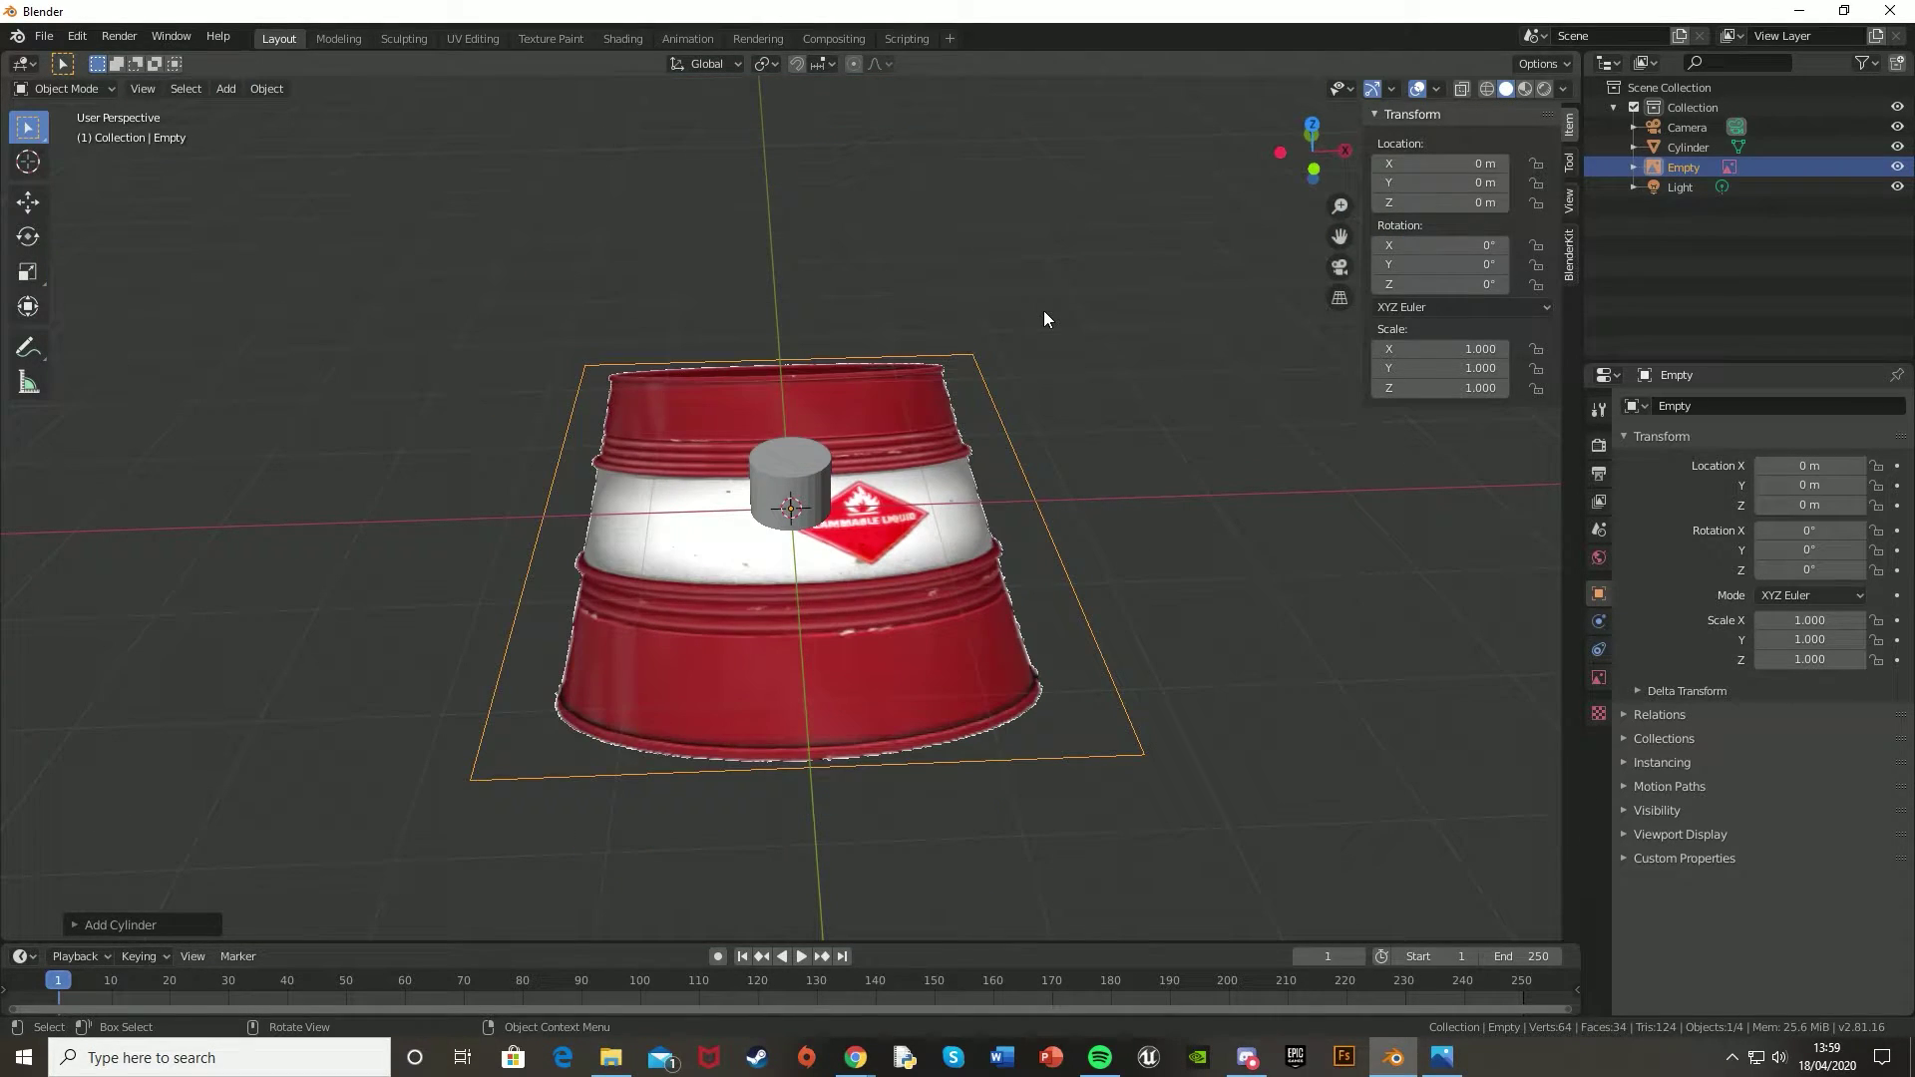
text(rx)
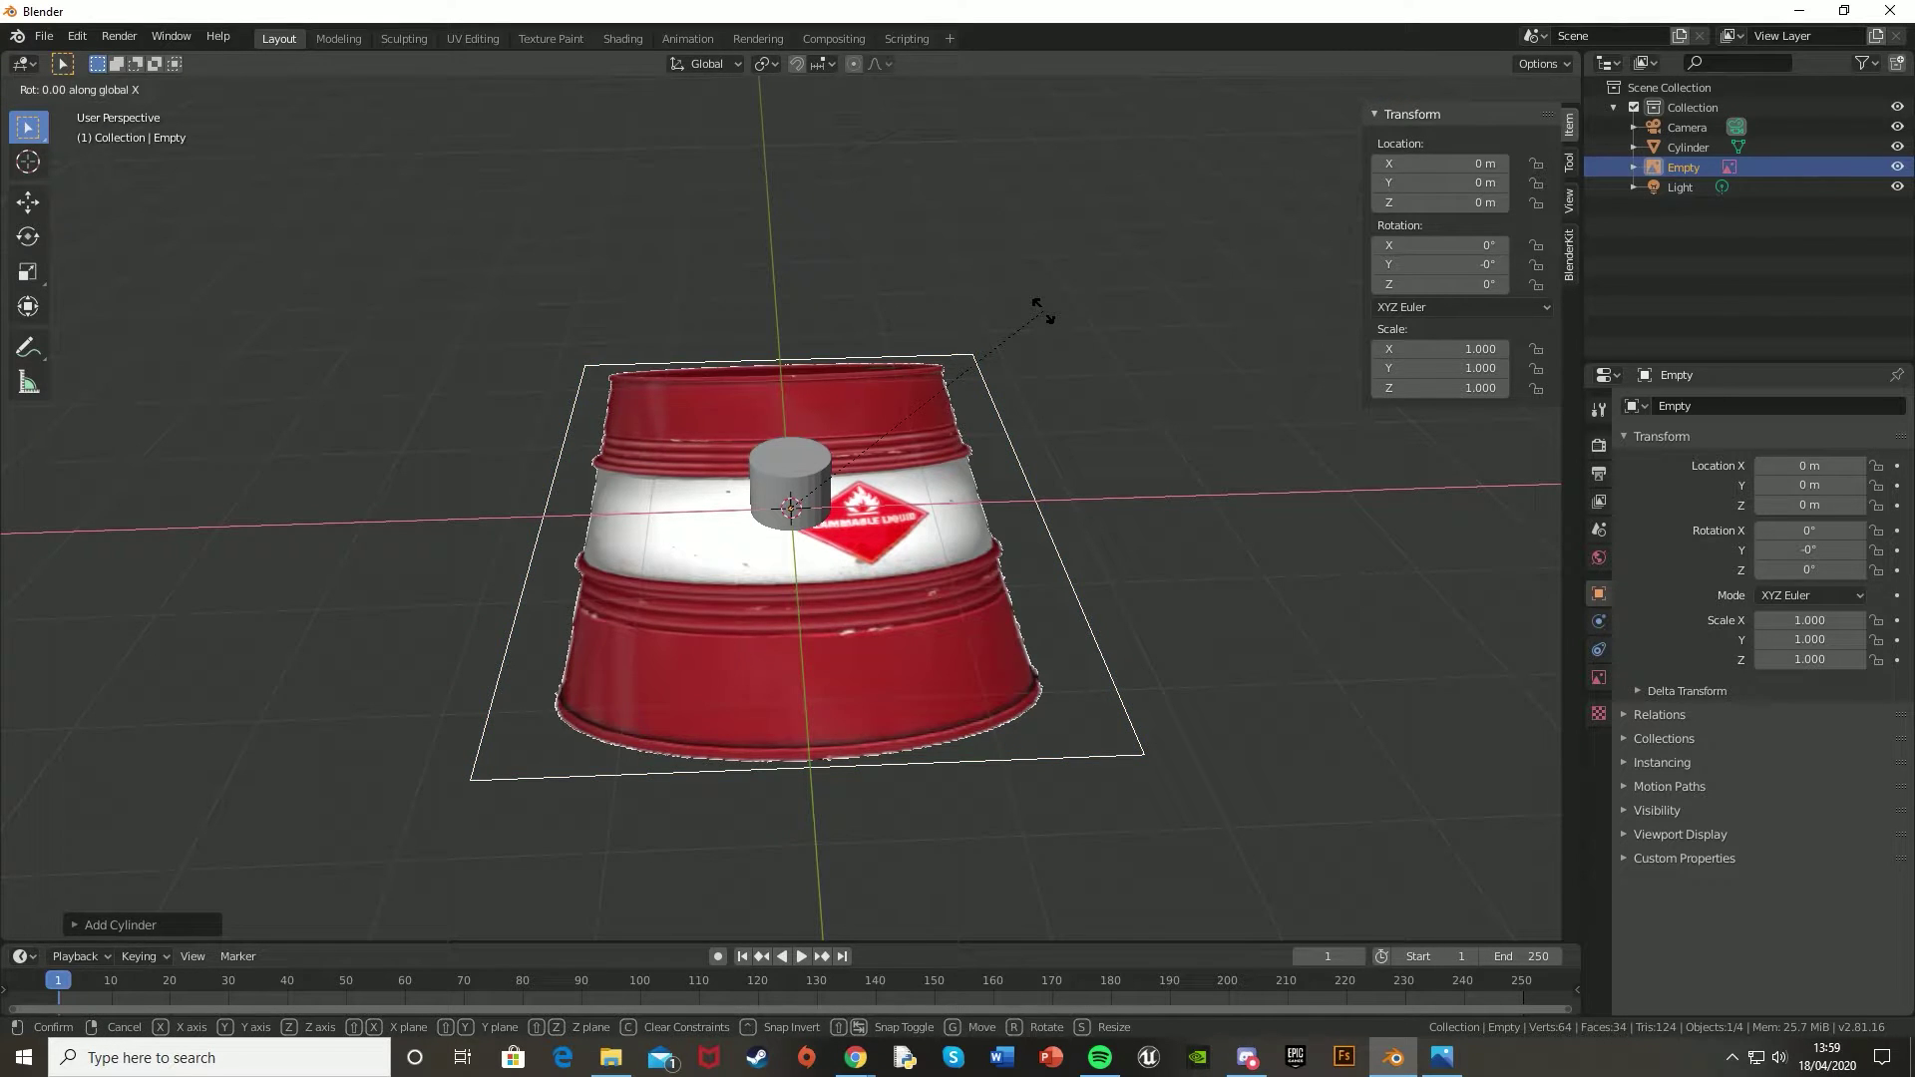
text(90)
key(Return)
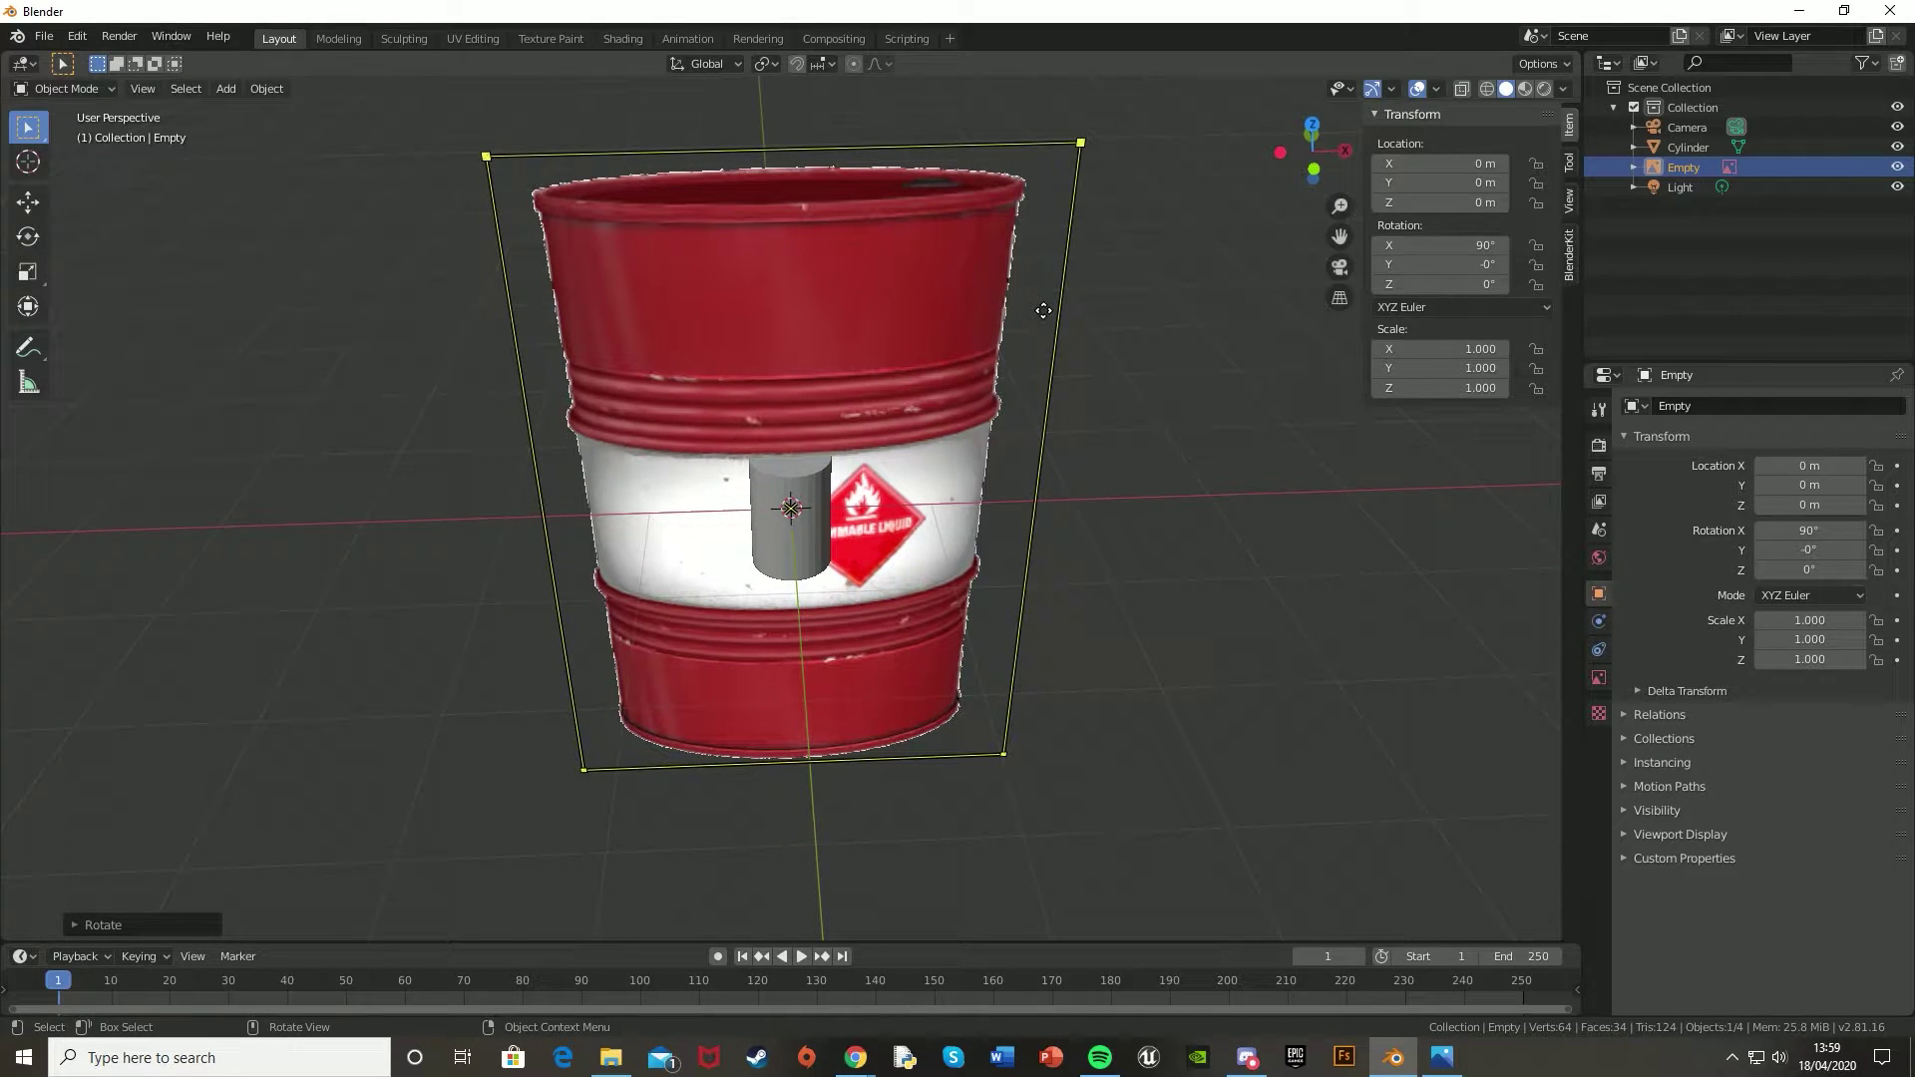
- In front view, move the barrel reference image along X to about -1.9 m and scale it uniformly to about 0.24
key(KP_1)
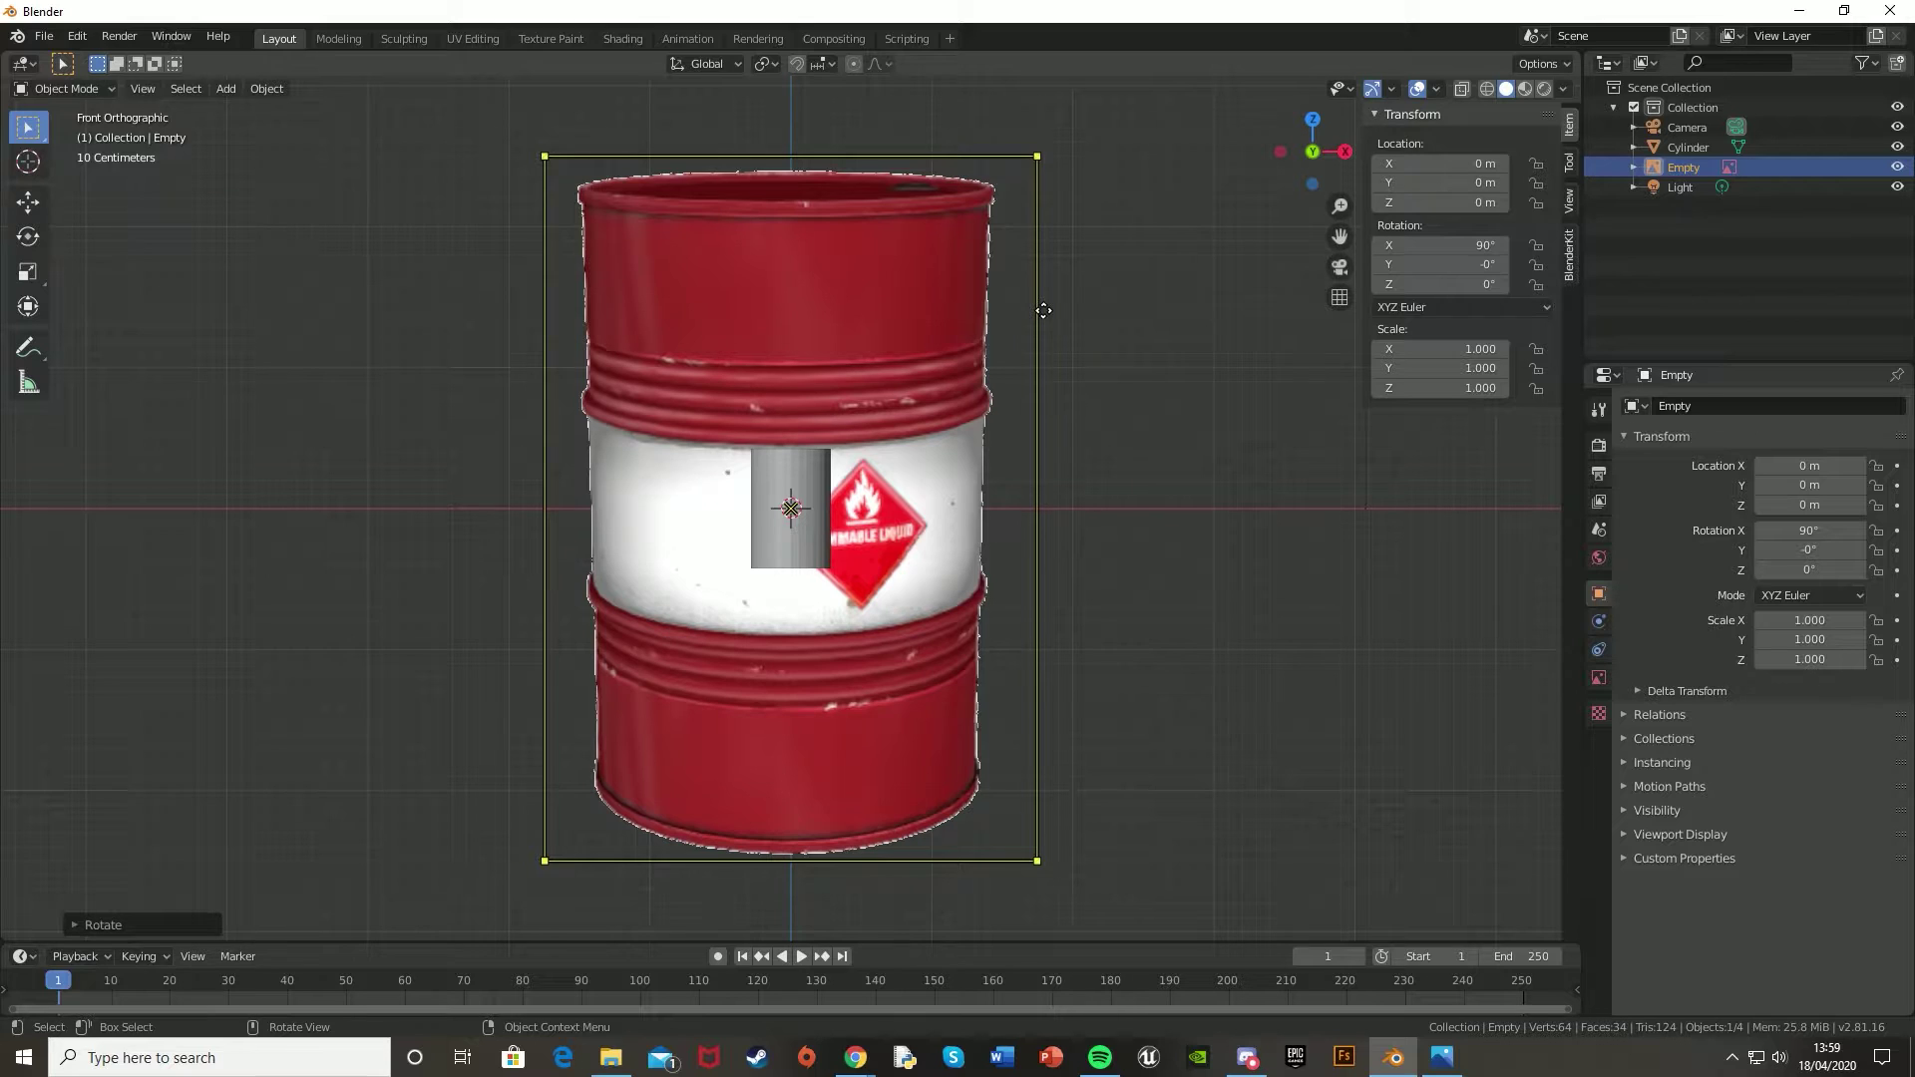
key(g)
key(x)
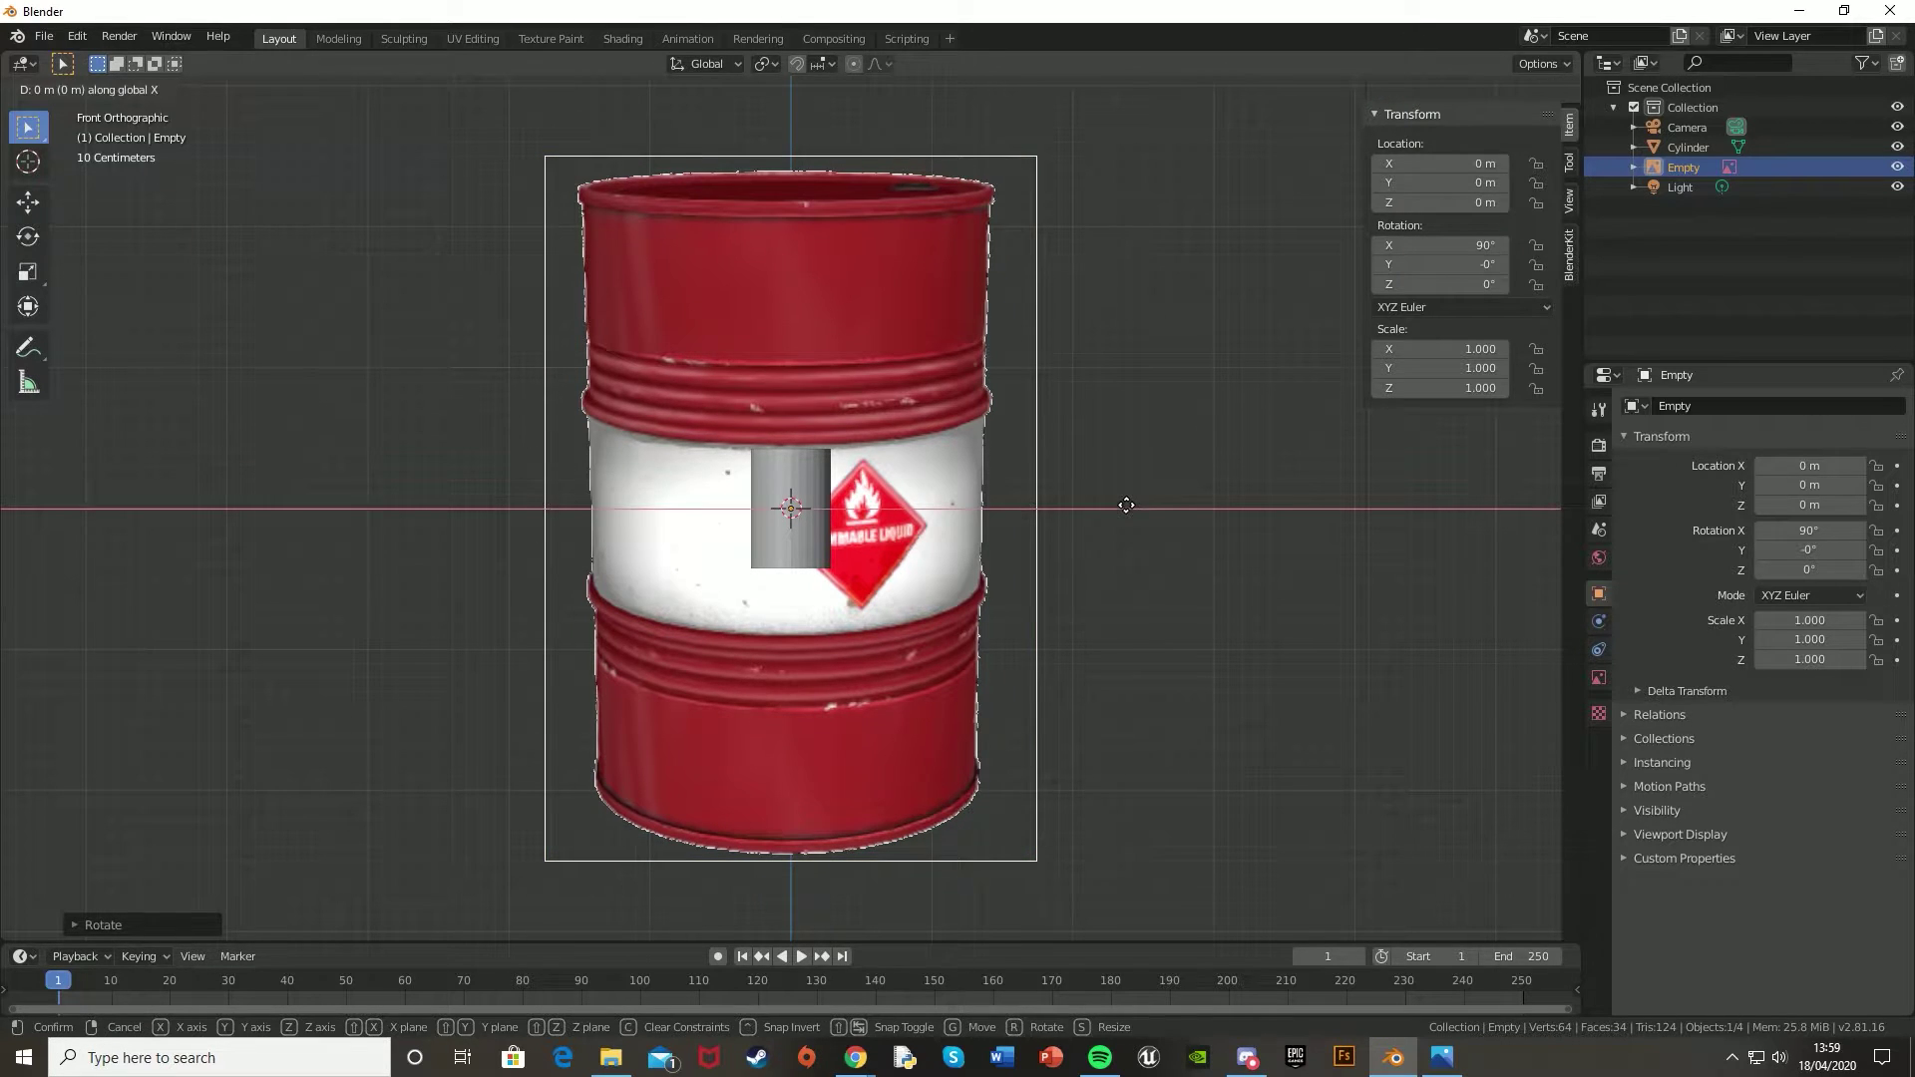
click(859, 507)
key(s)
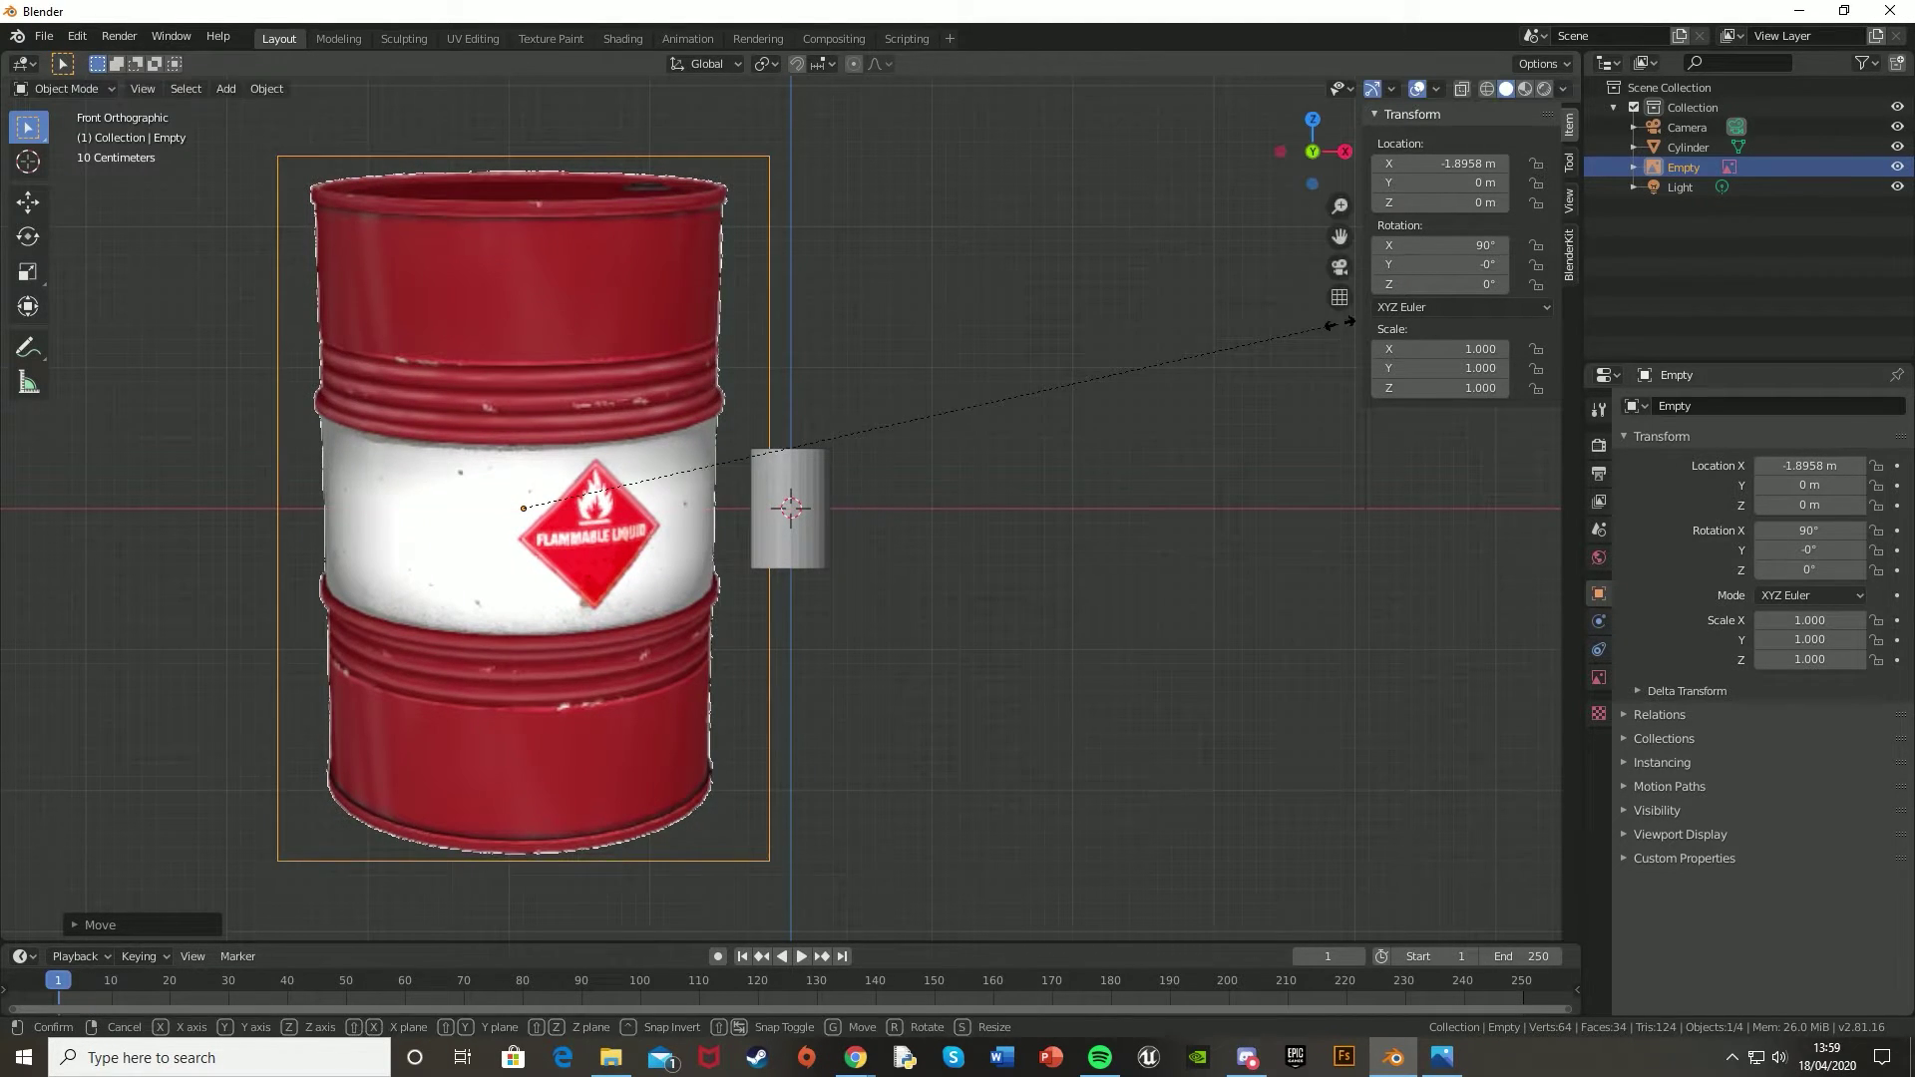
click(721, 482)
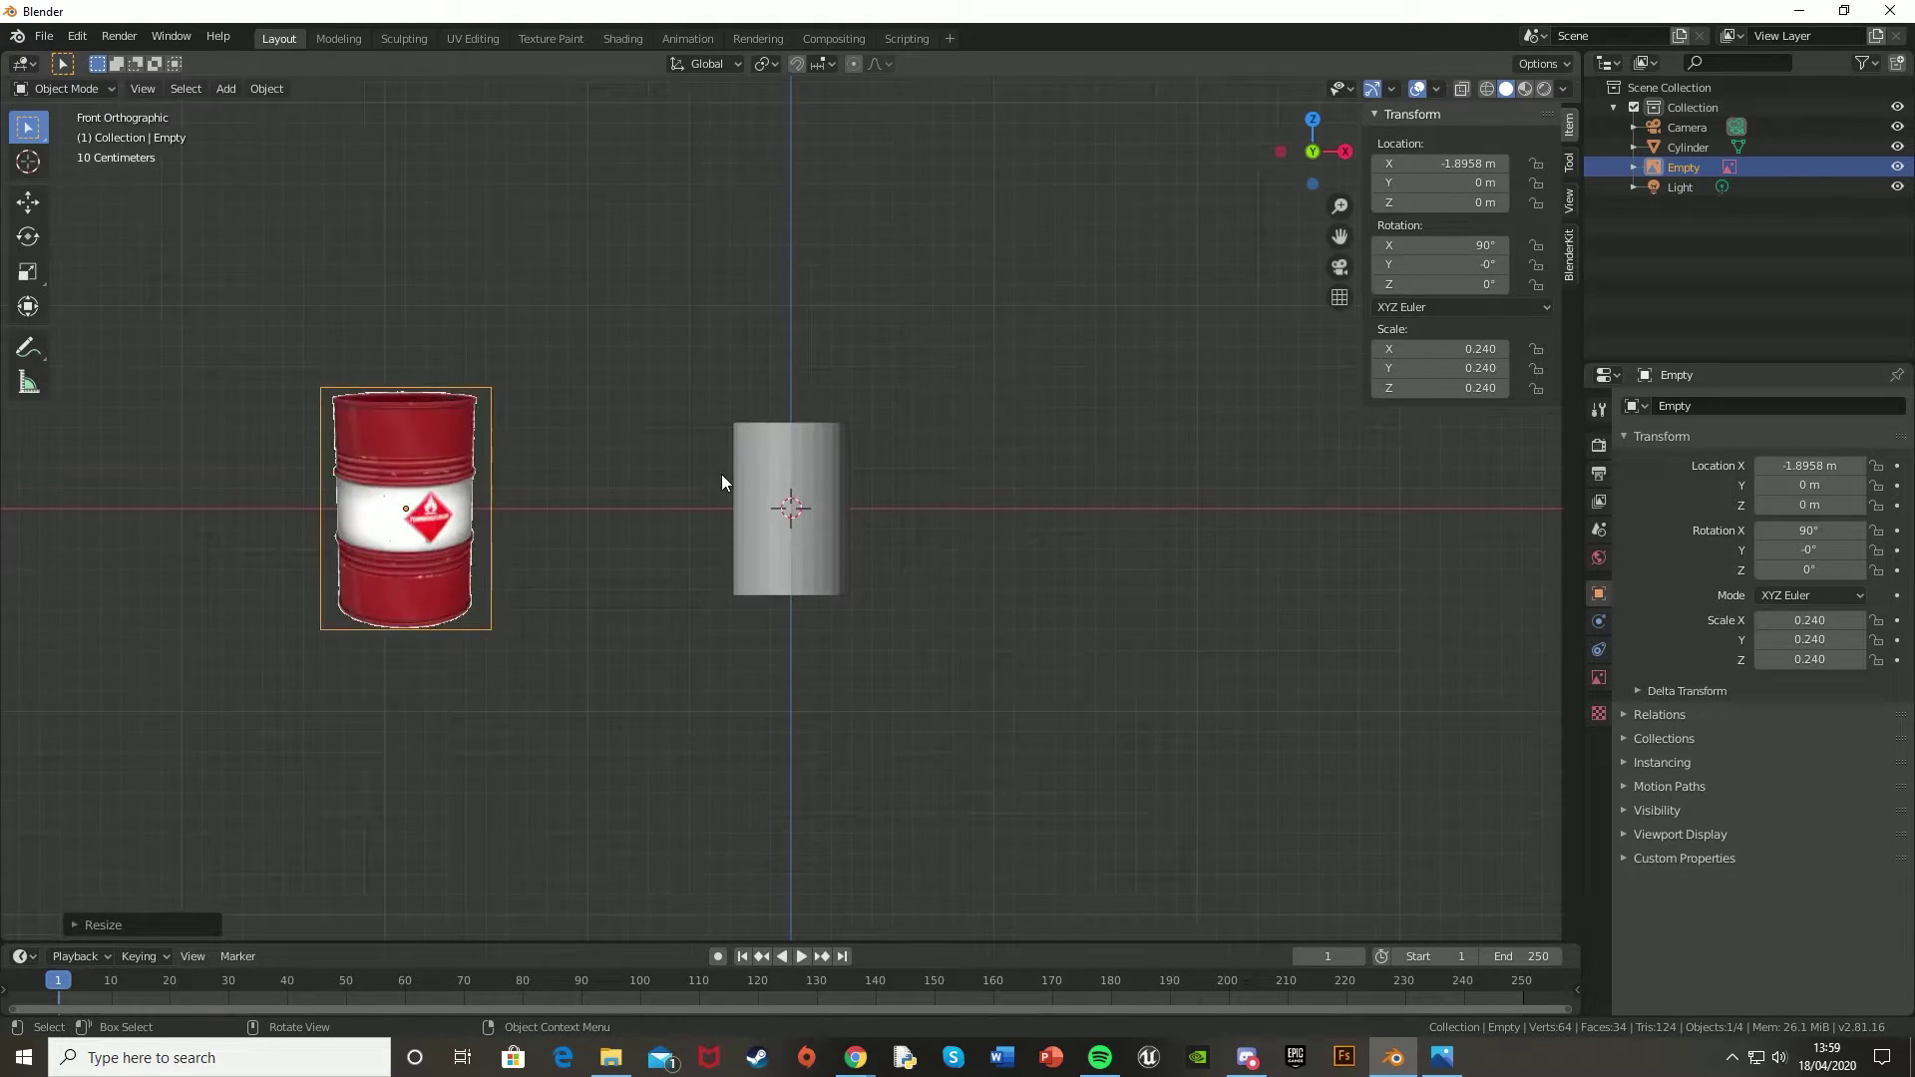
- Move the reference image along X to about -0.75 m and scale it to about 0.18 to match the cylinder's height
scroll(722, 482, up, 2)
key(g)
key(x)
click(1056, 494)
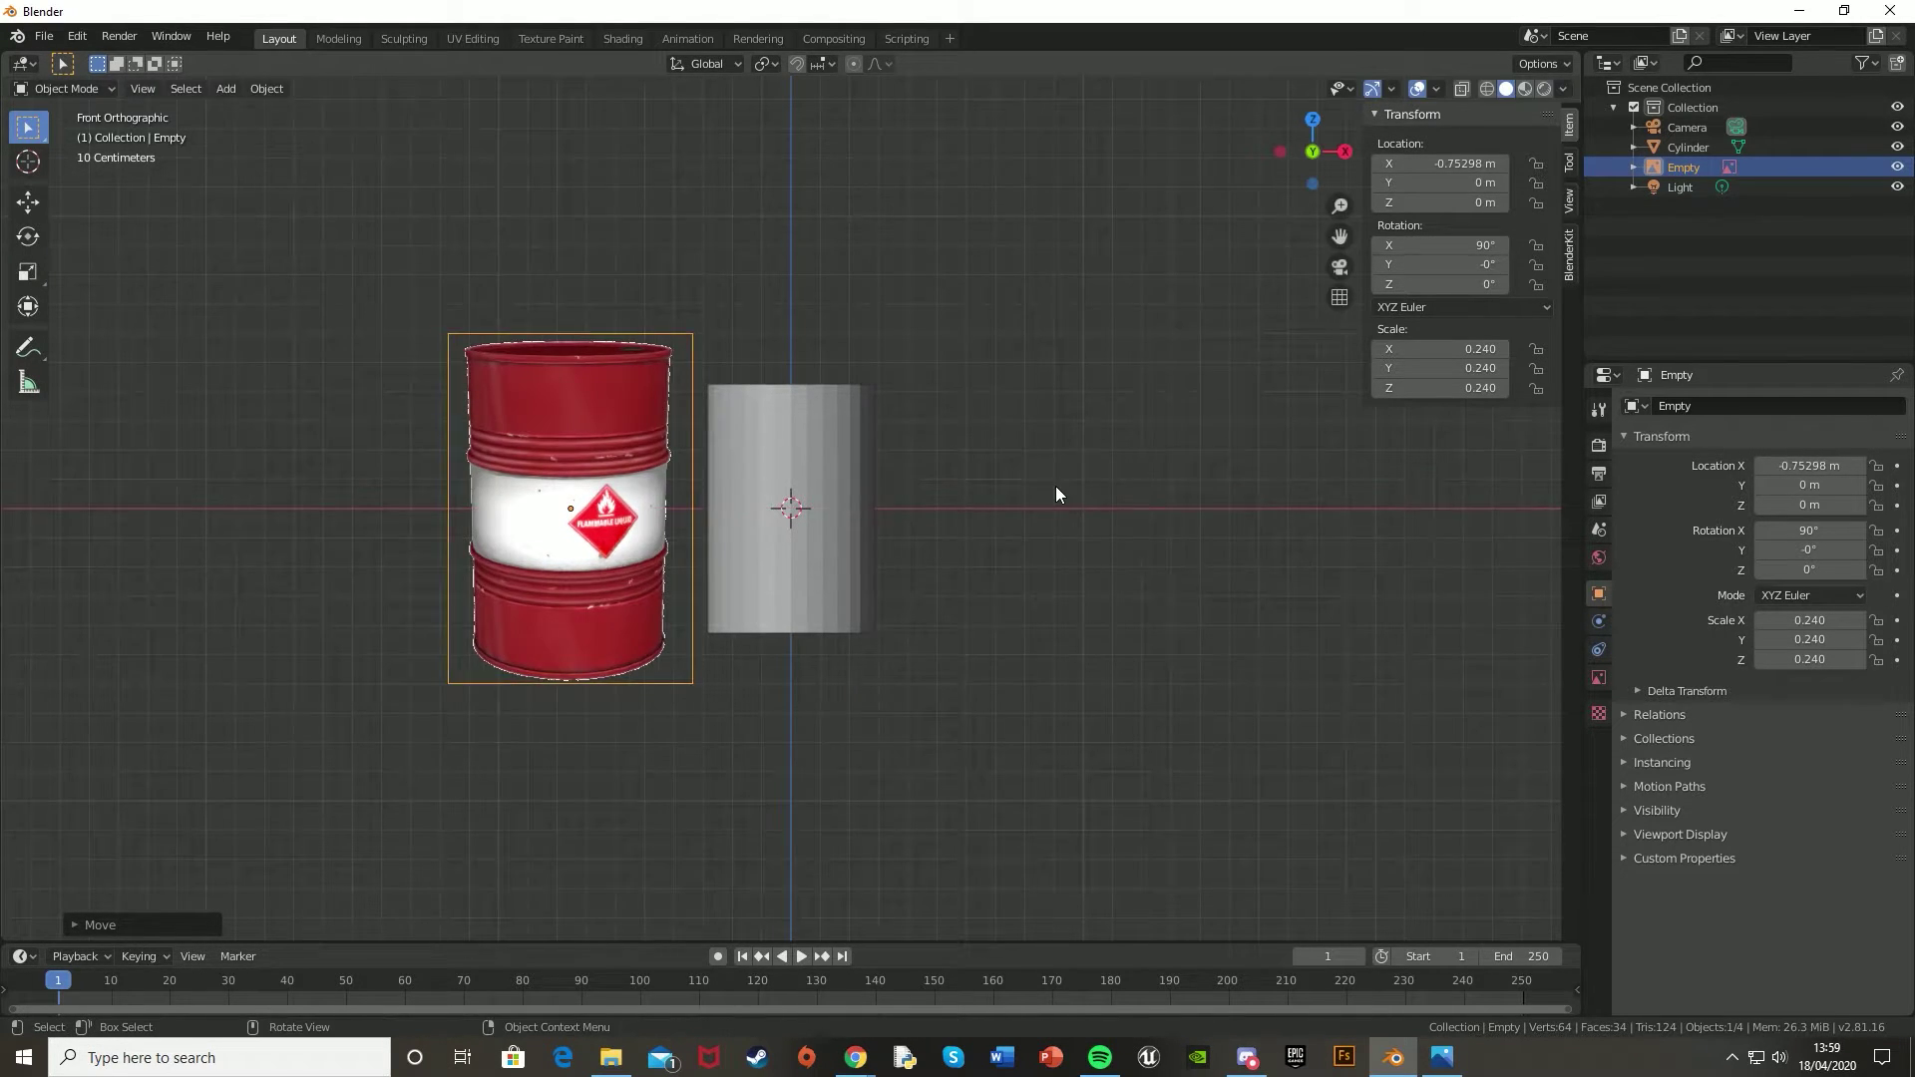
scroll(1056, 494, up, 2)
key(s)
click(1069, 397)
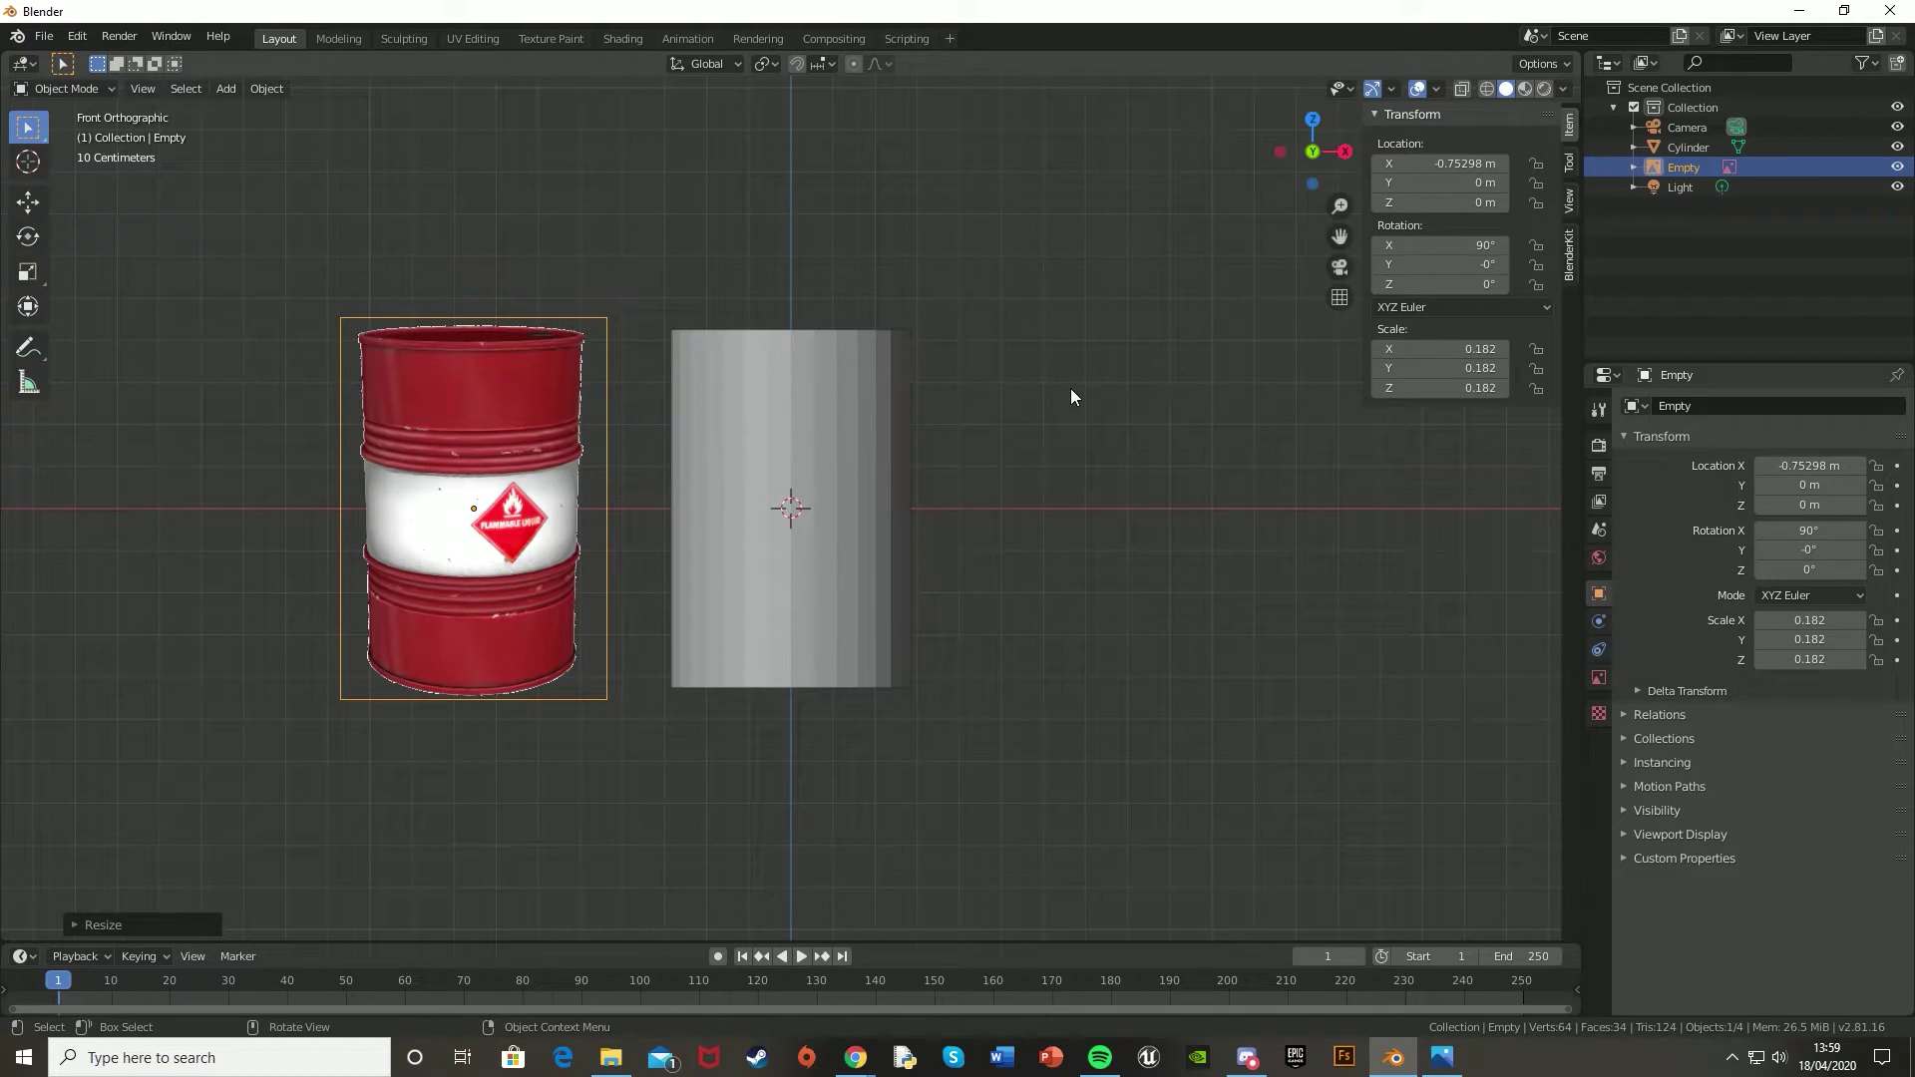
- In Edit Mode, add two evenly spaced horizontal loop cuts around the cylinder without sliding them
scroll(873, 445, up, 2)
click(873, 445)
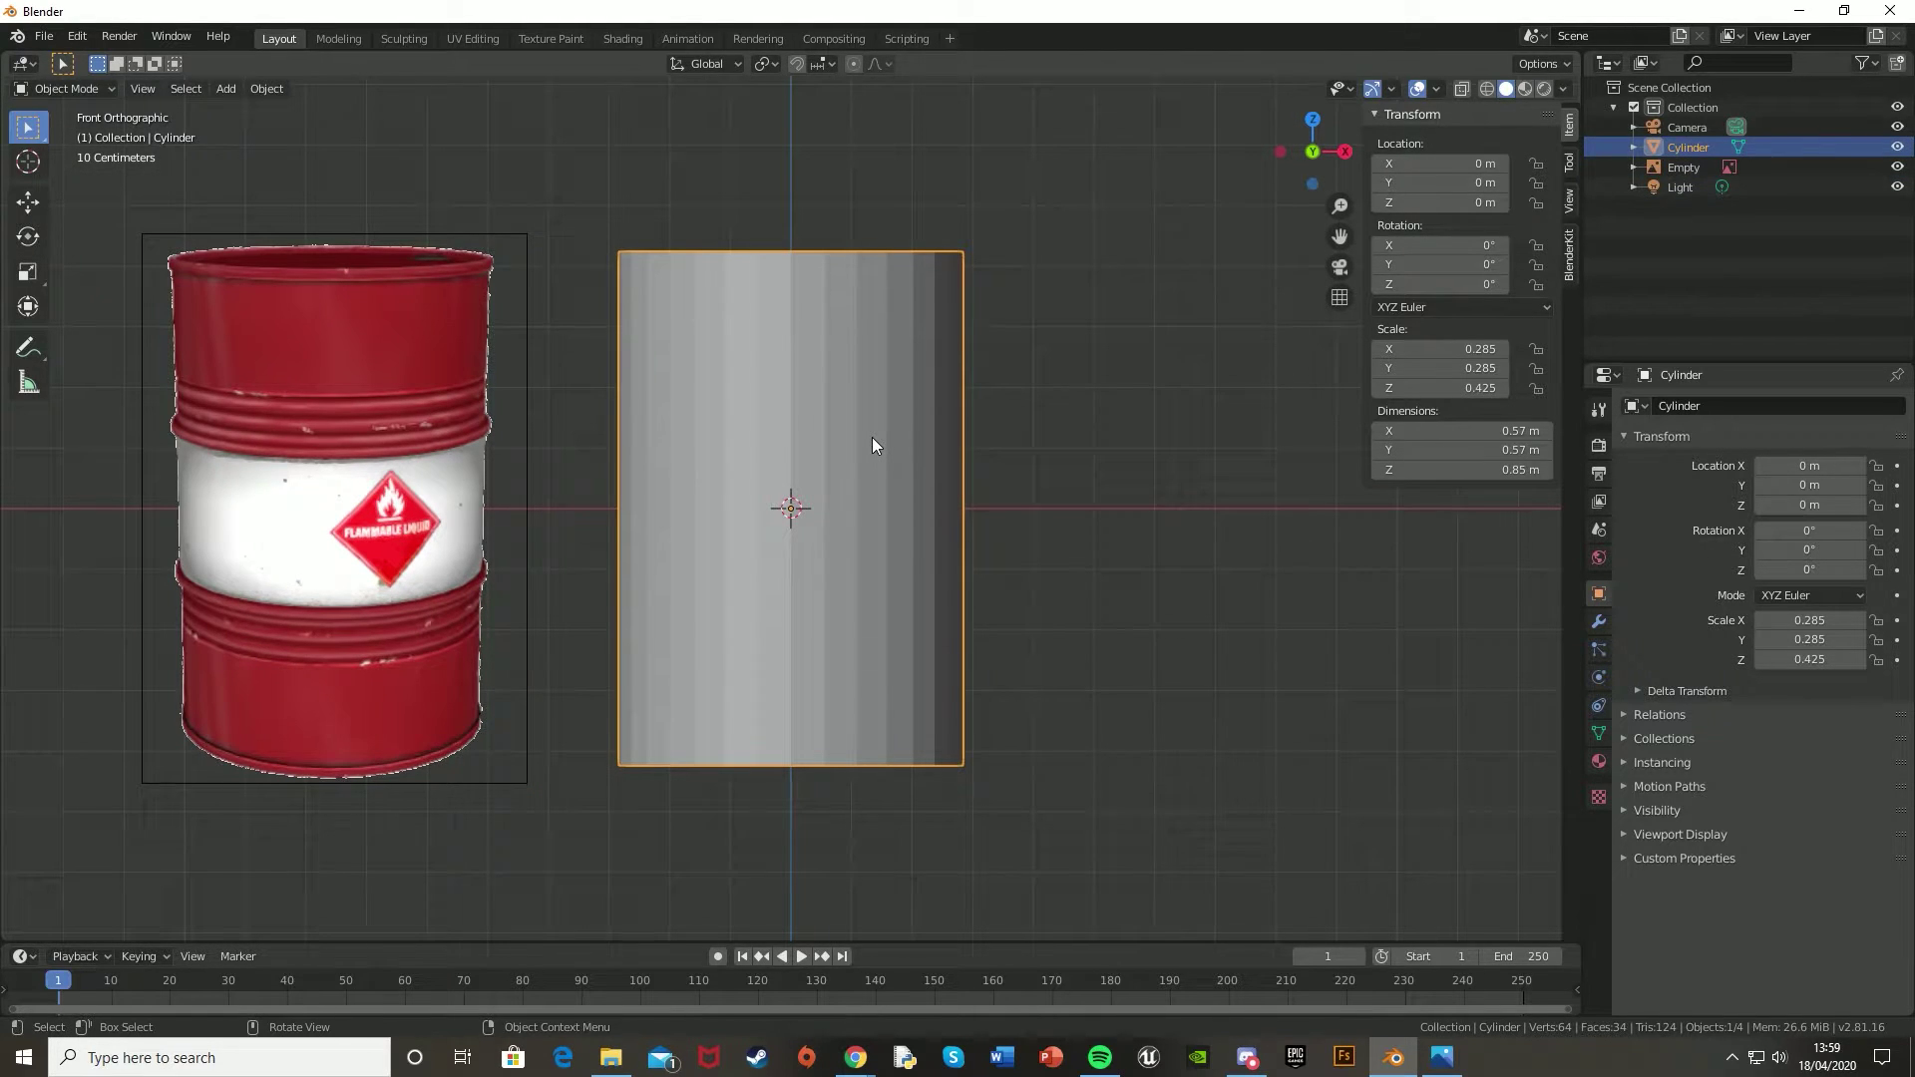
key(Tab)
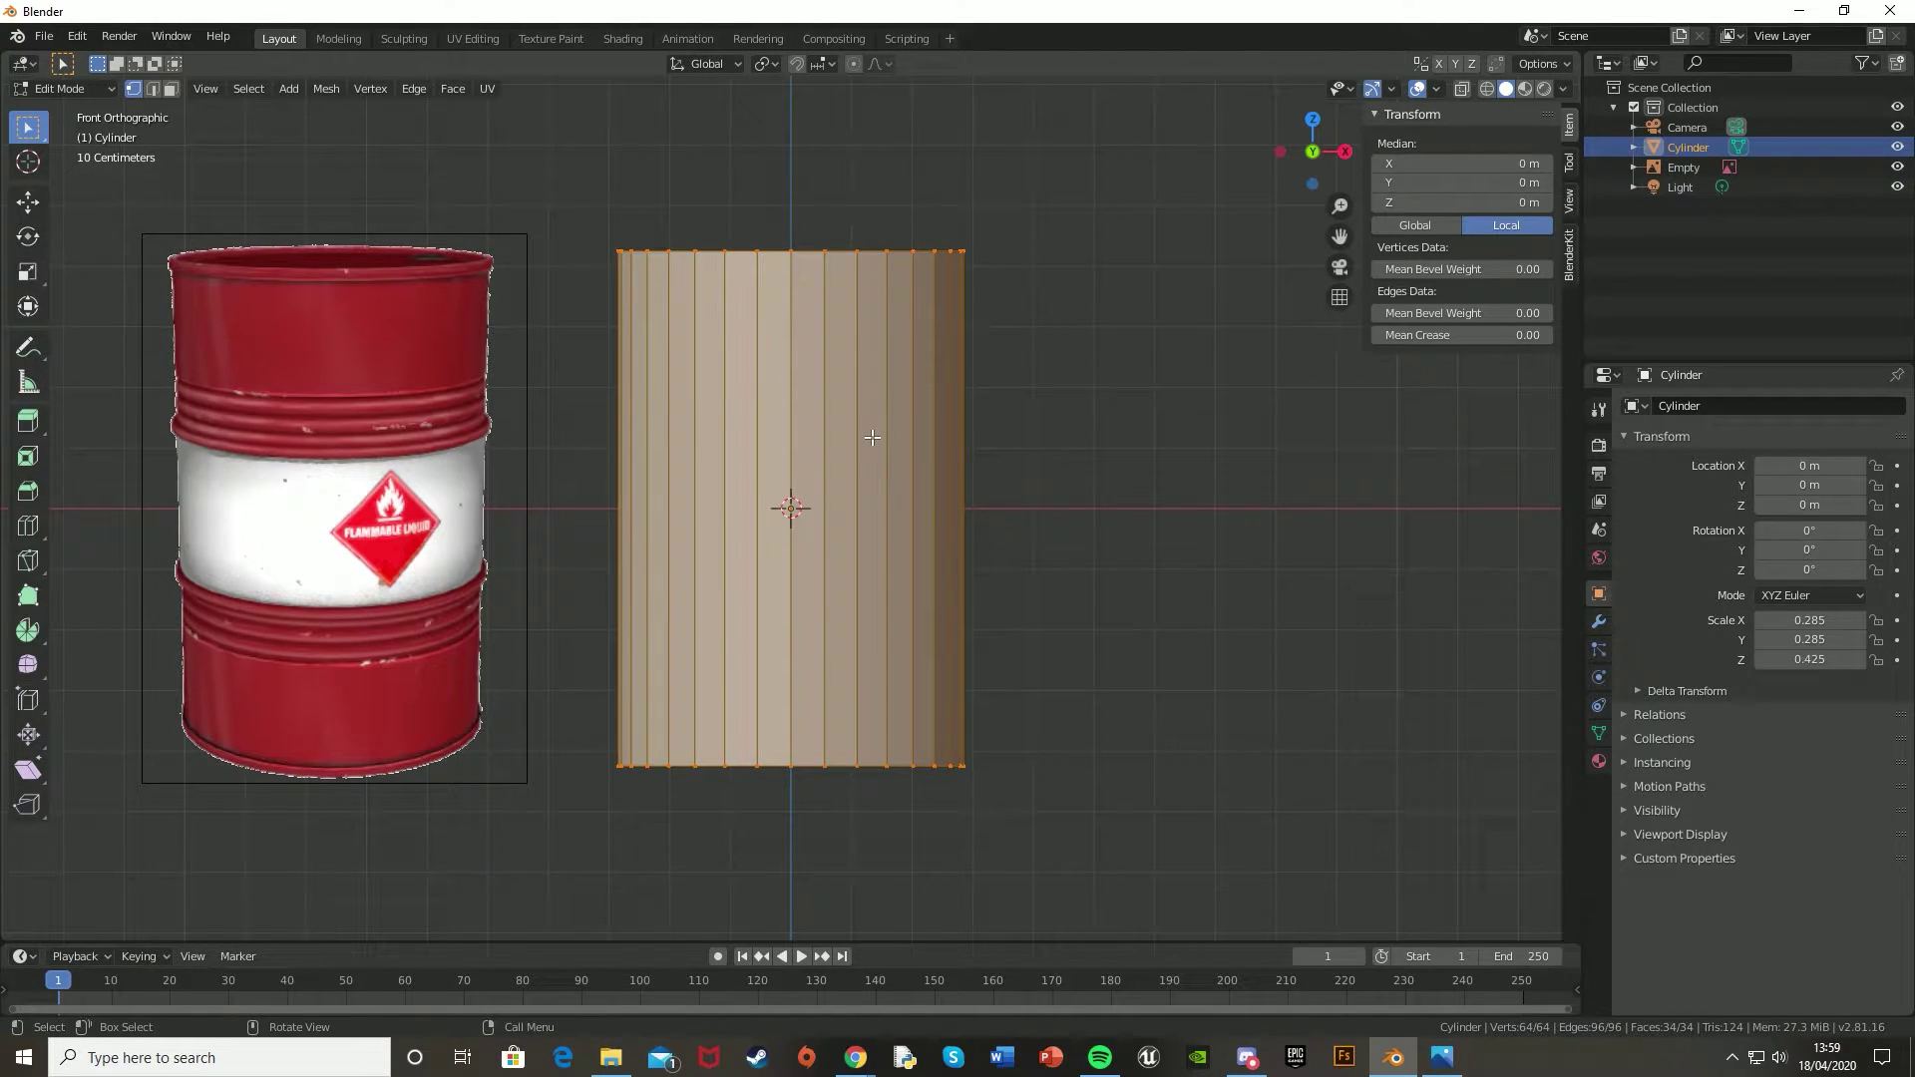
key(ctrl+r)
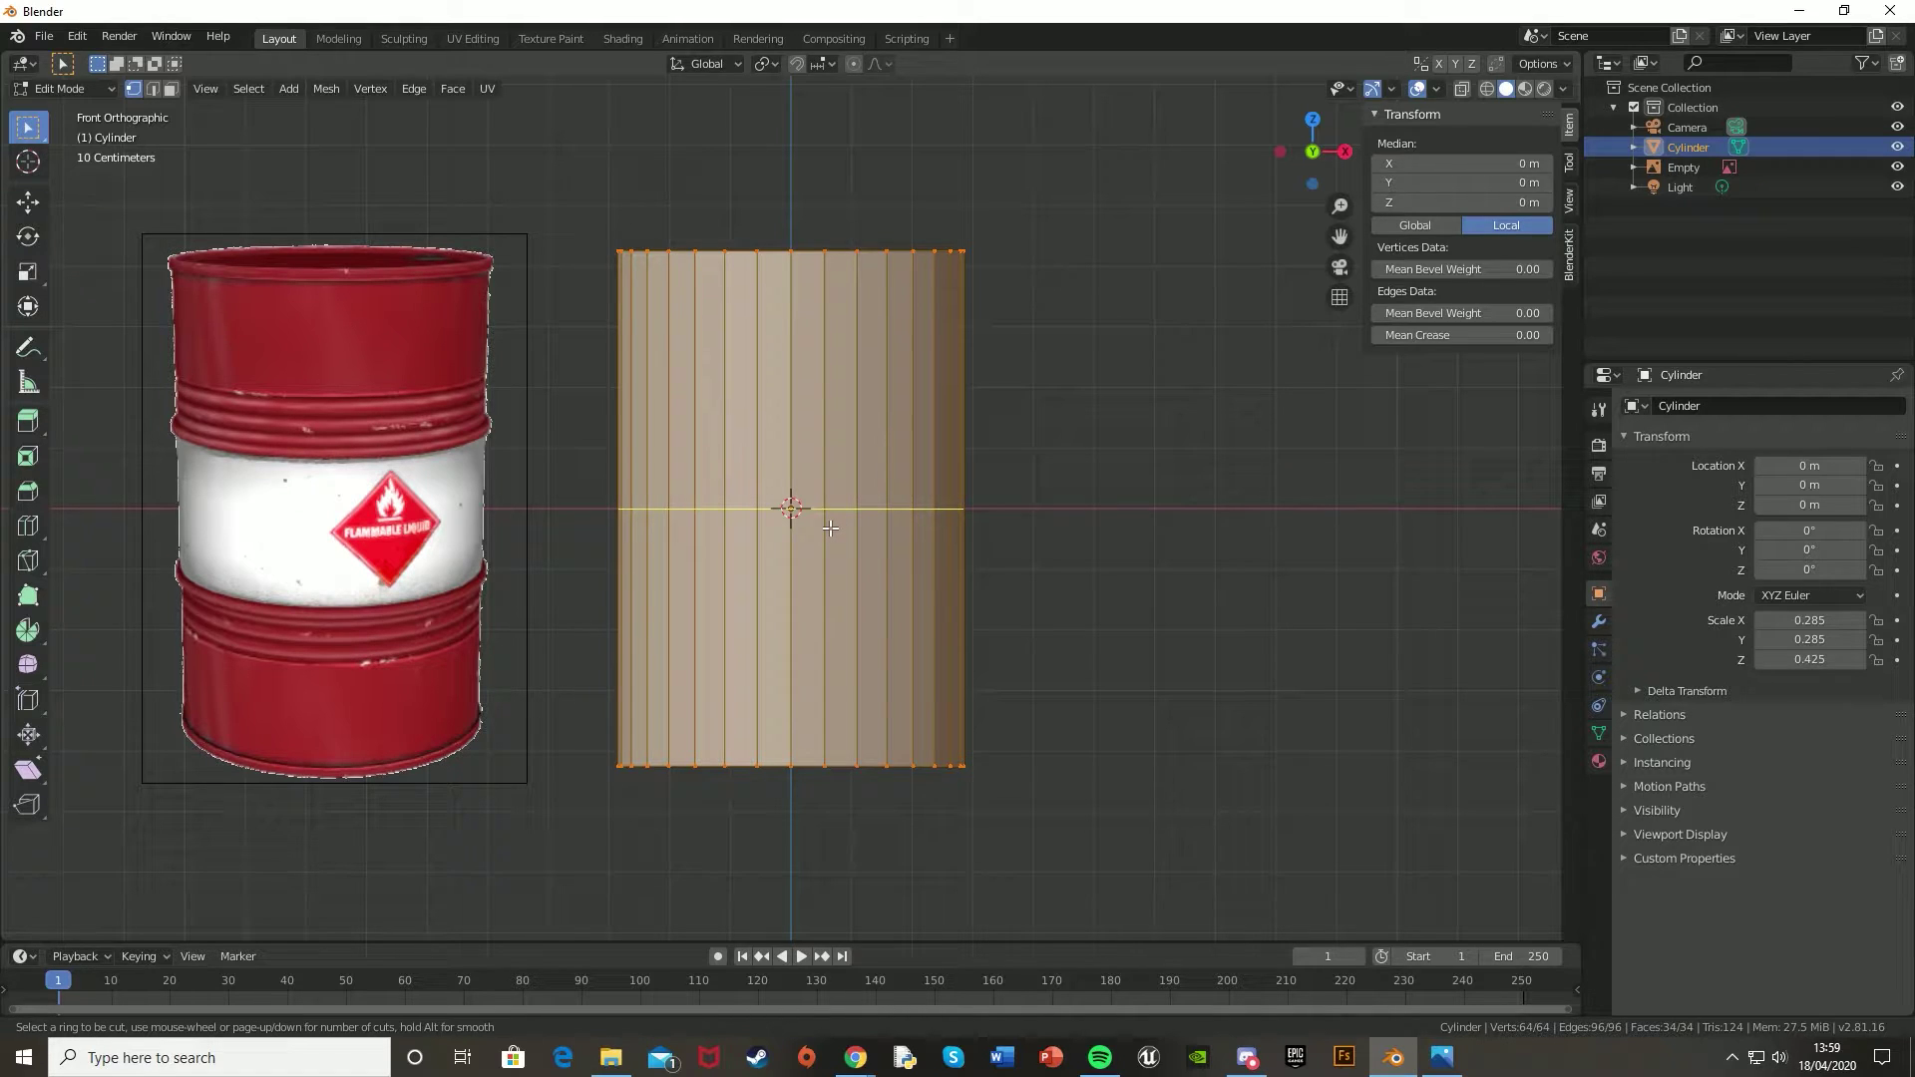
scroll(830, 527, up, 1)
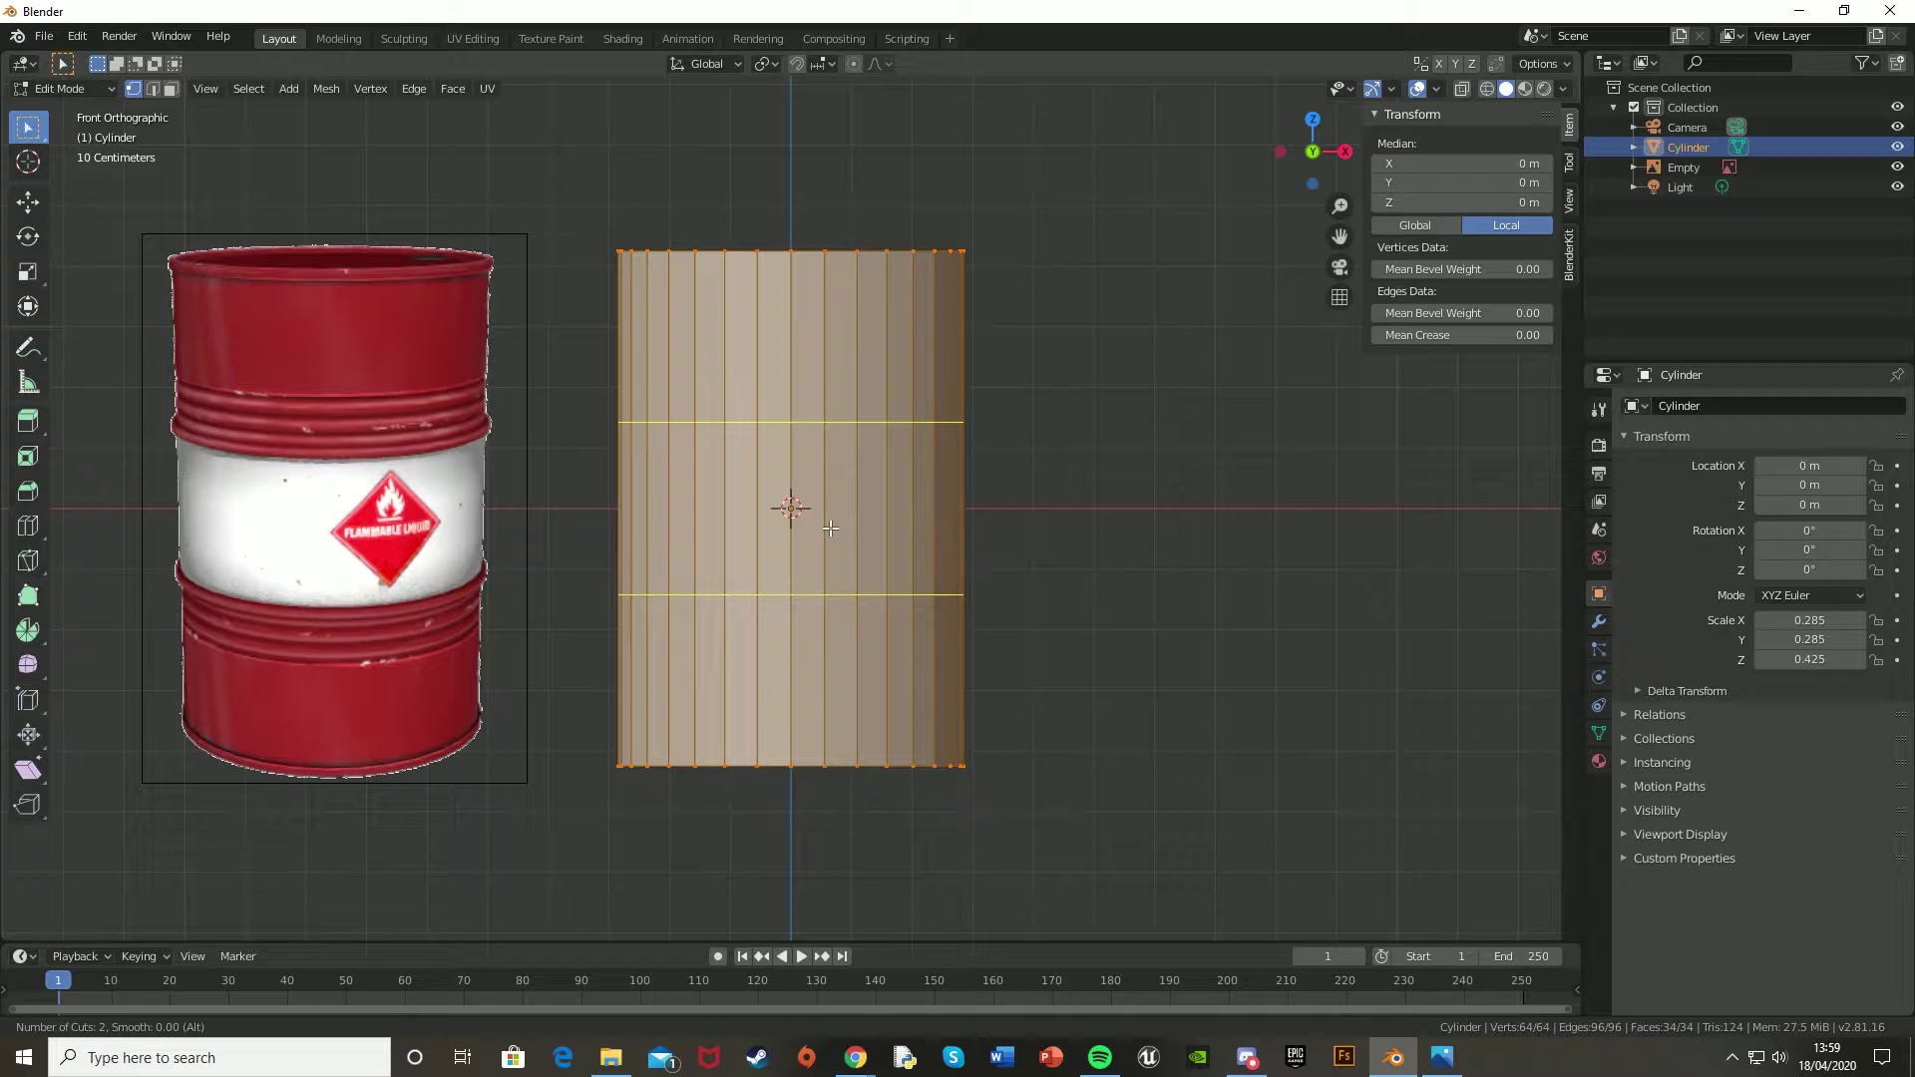
click(830, 527)
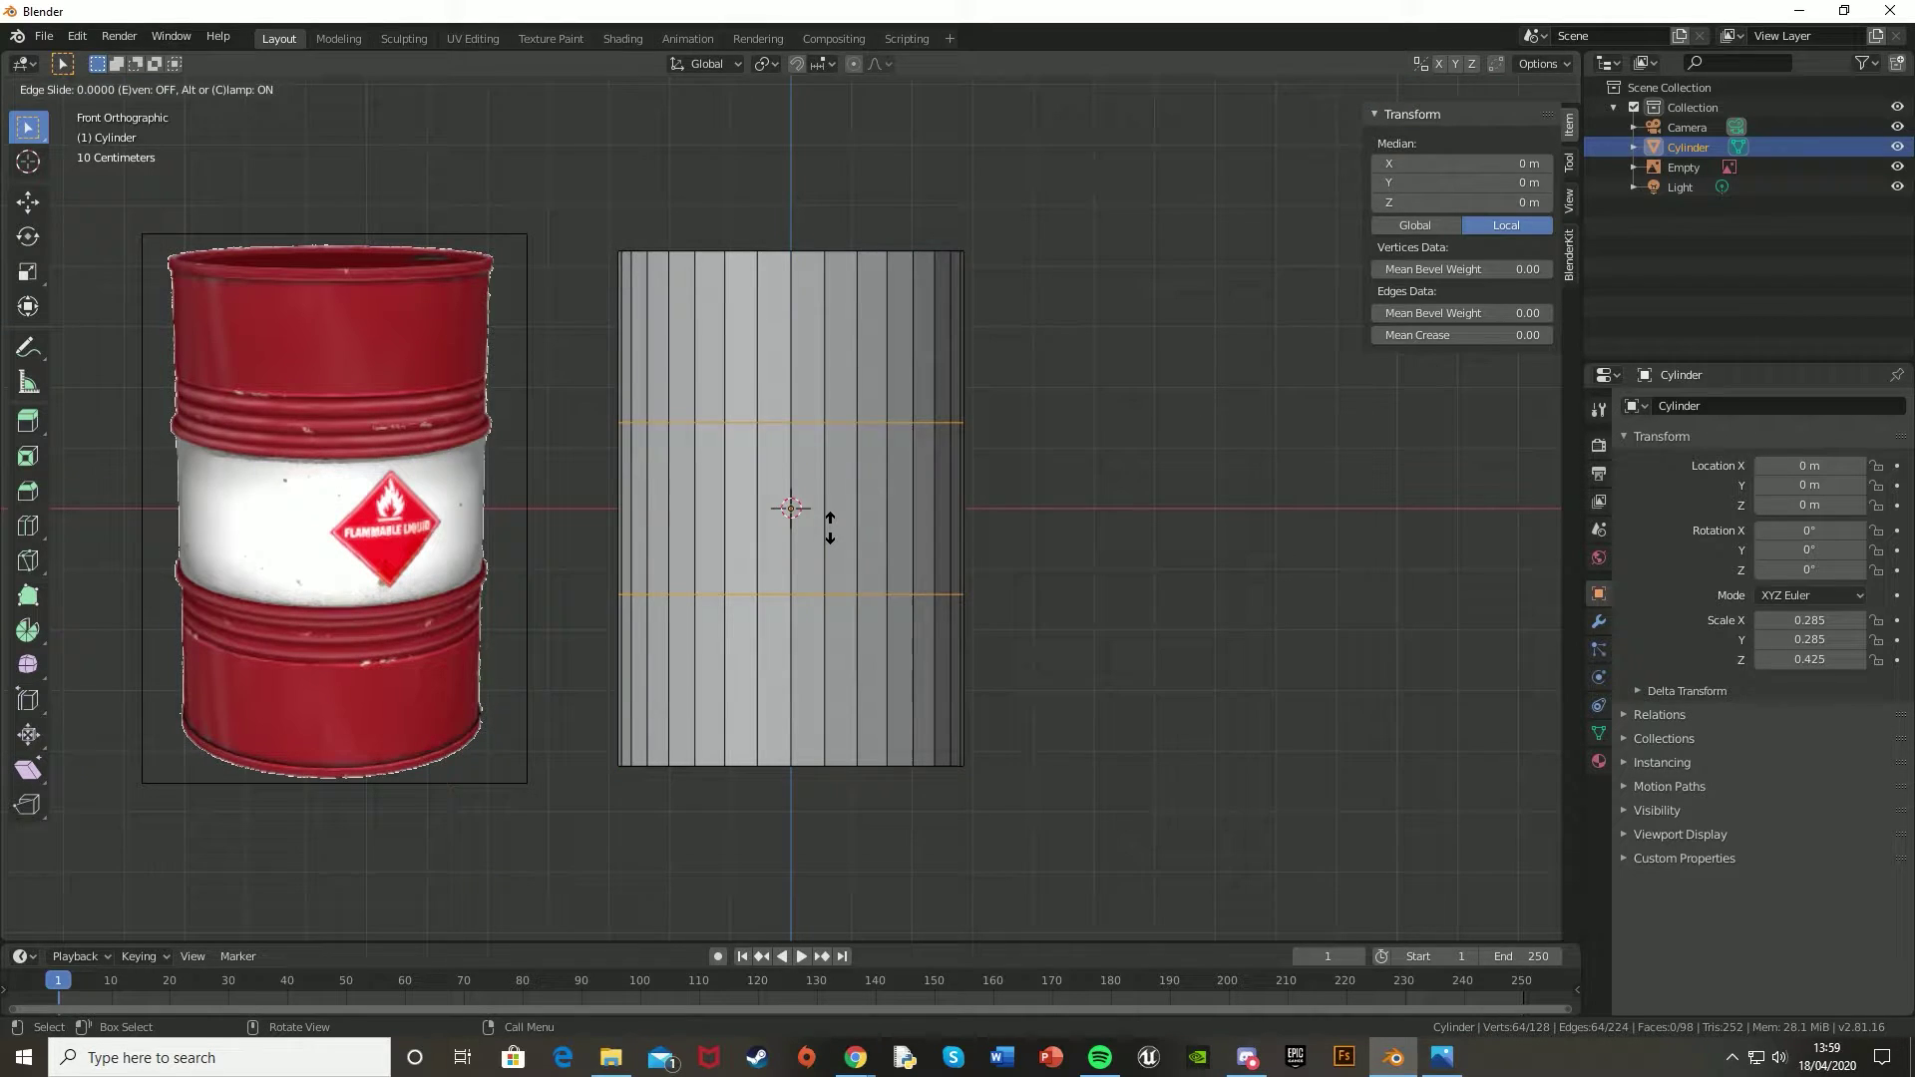
right_click(830, 528)
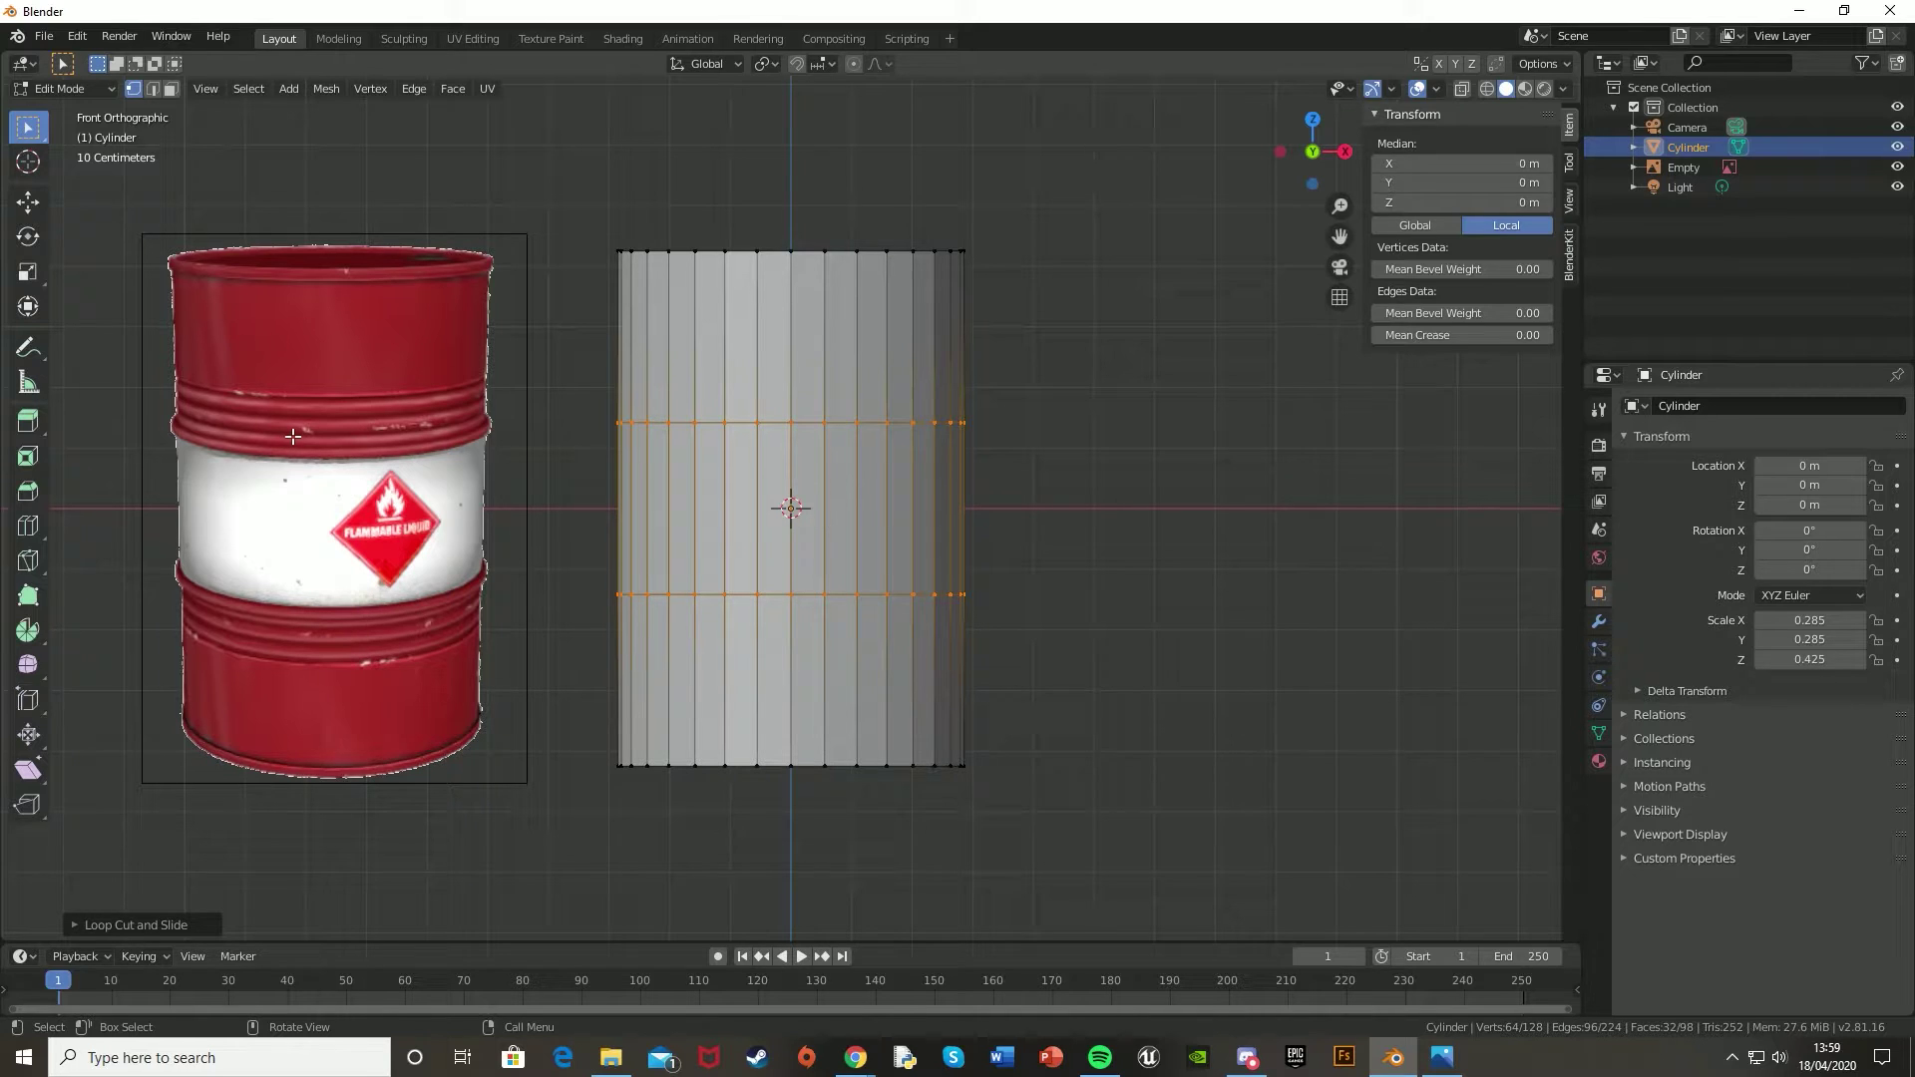
key(Tab)
mouse_move(1020, 477)
middle_down()
mouse_move(938, 480)
mouse_move(906, 544)
mouse_move(1039, 500)
middle_up()
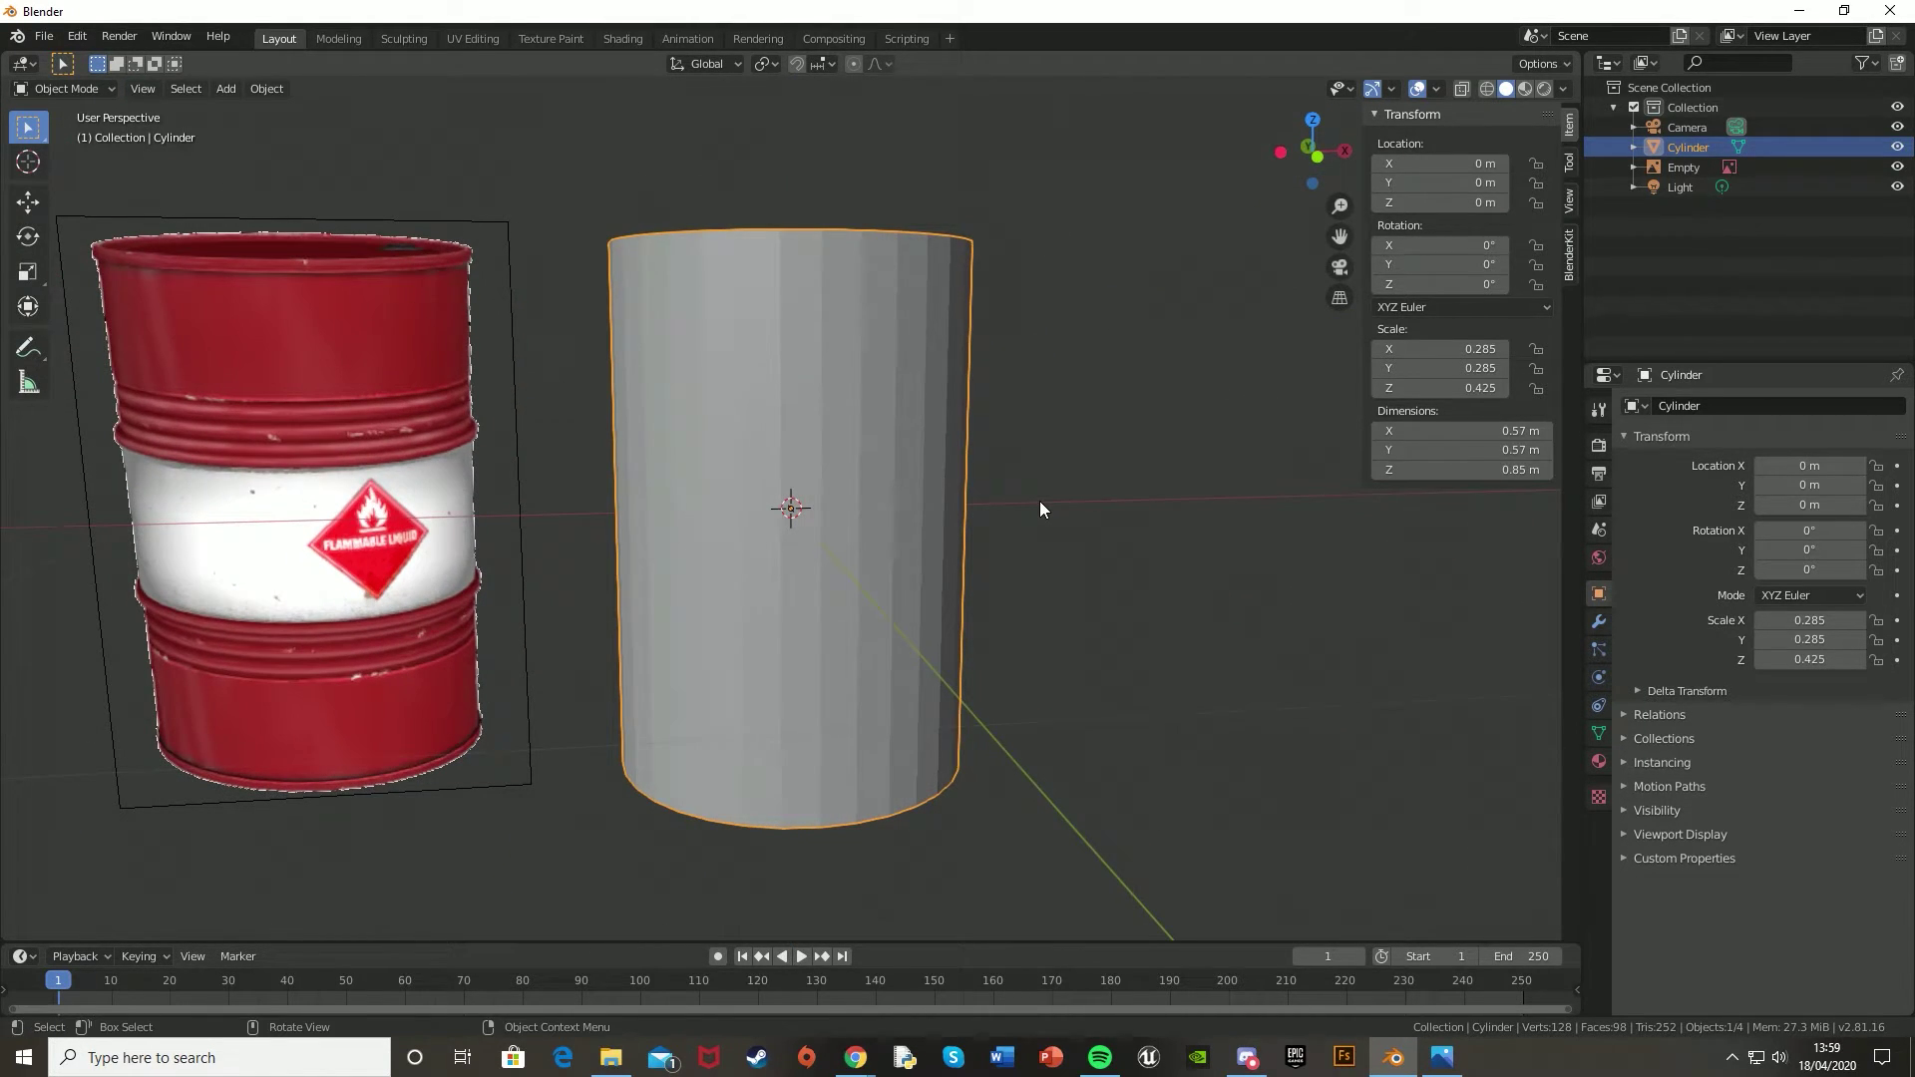
key(KP_1)
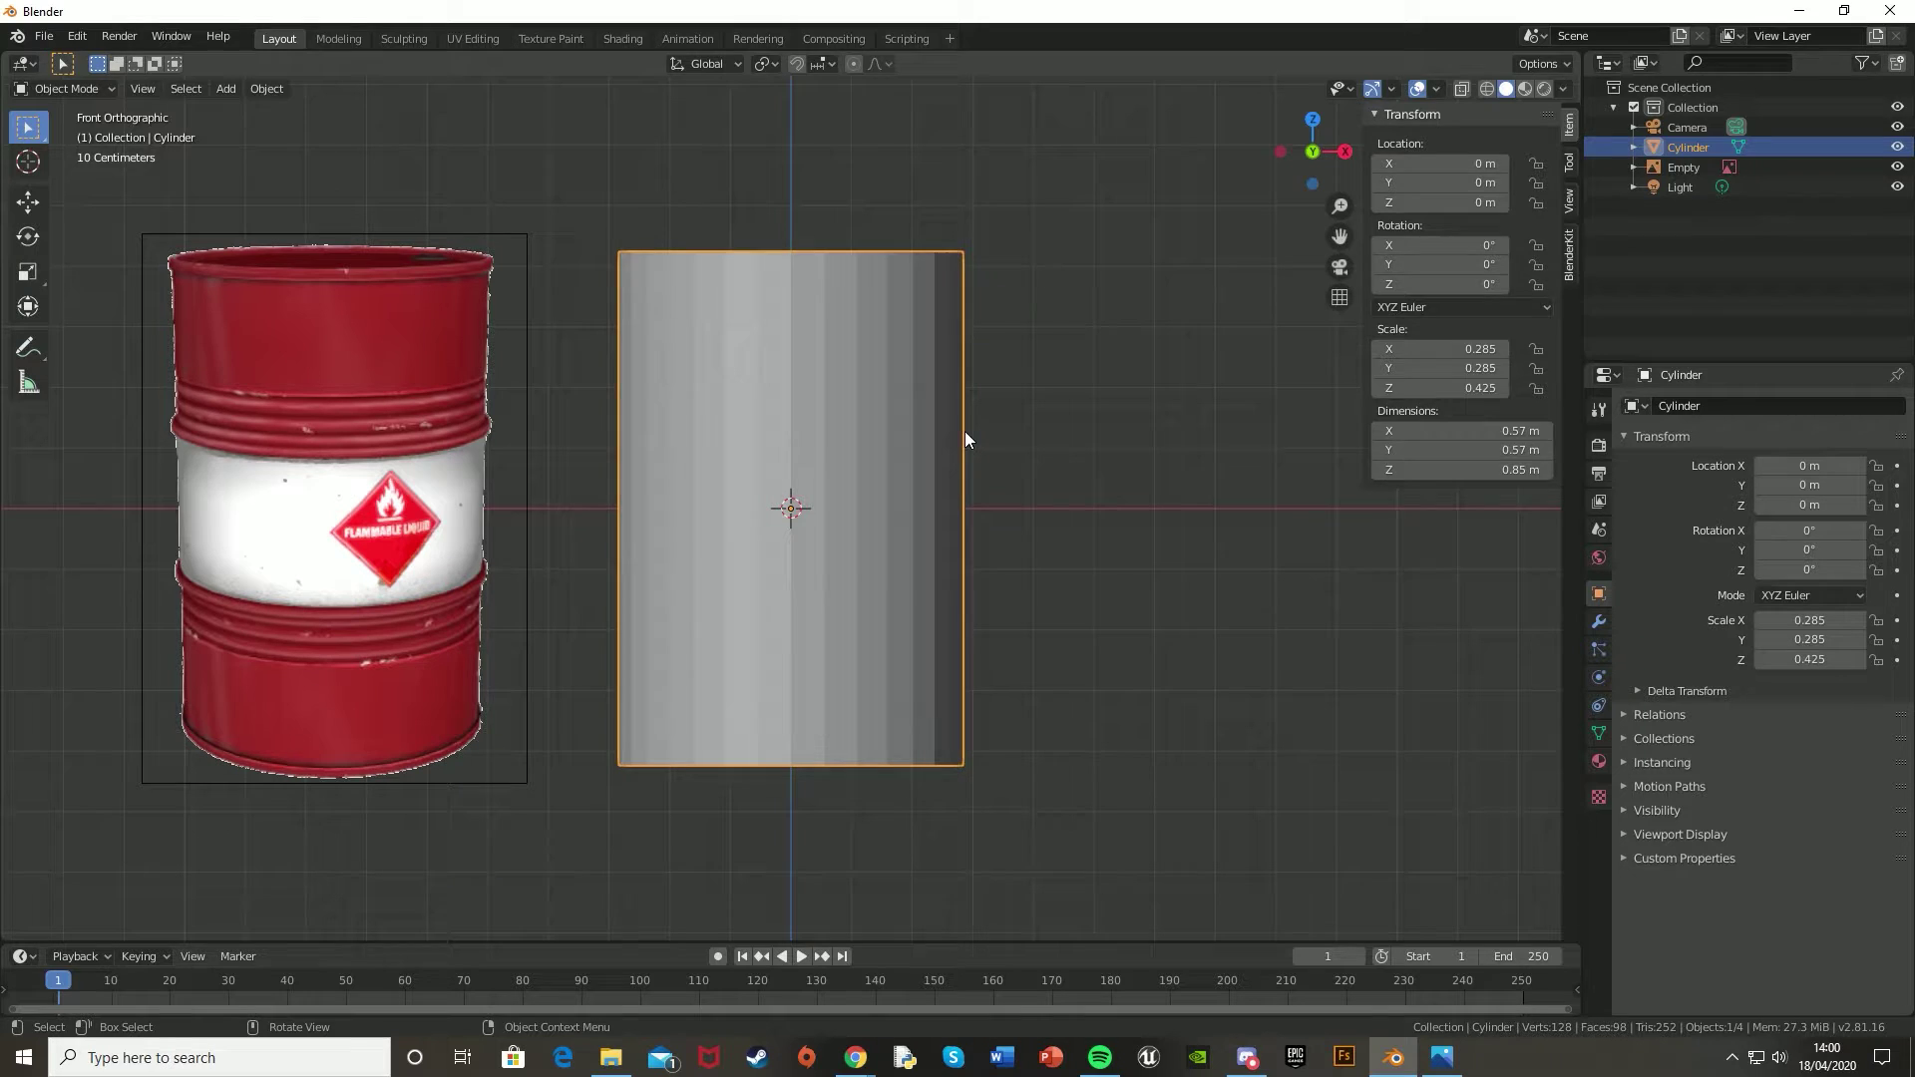
key(Tab)
- Add two horizontal loop cuts, one just below the upper ring at about Z 0.26 and one just above the lower ring at about Z -0.26
scroll(940, 456, up, 1)
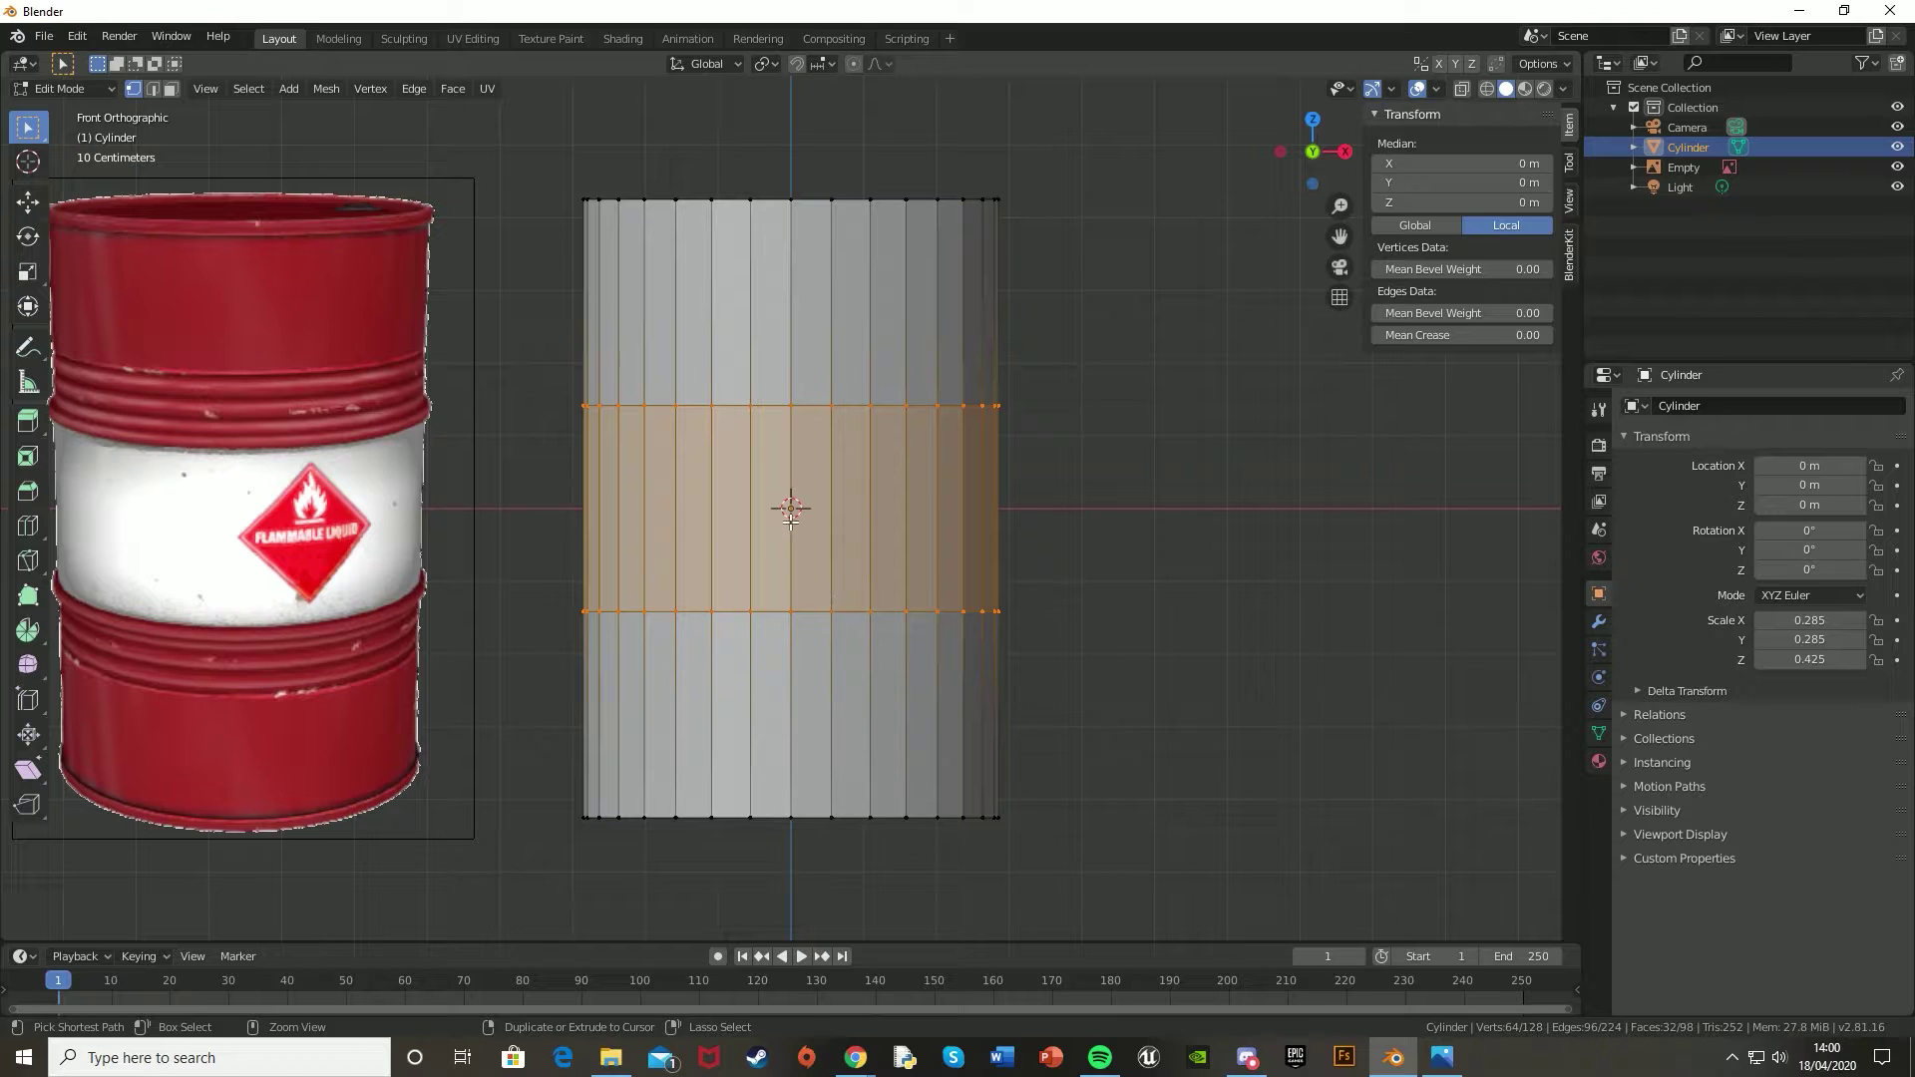
key(ctrl+r)
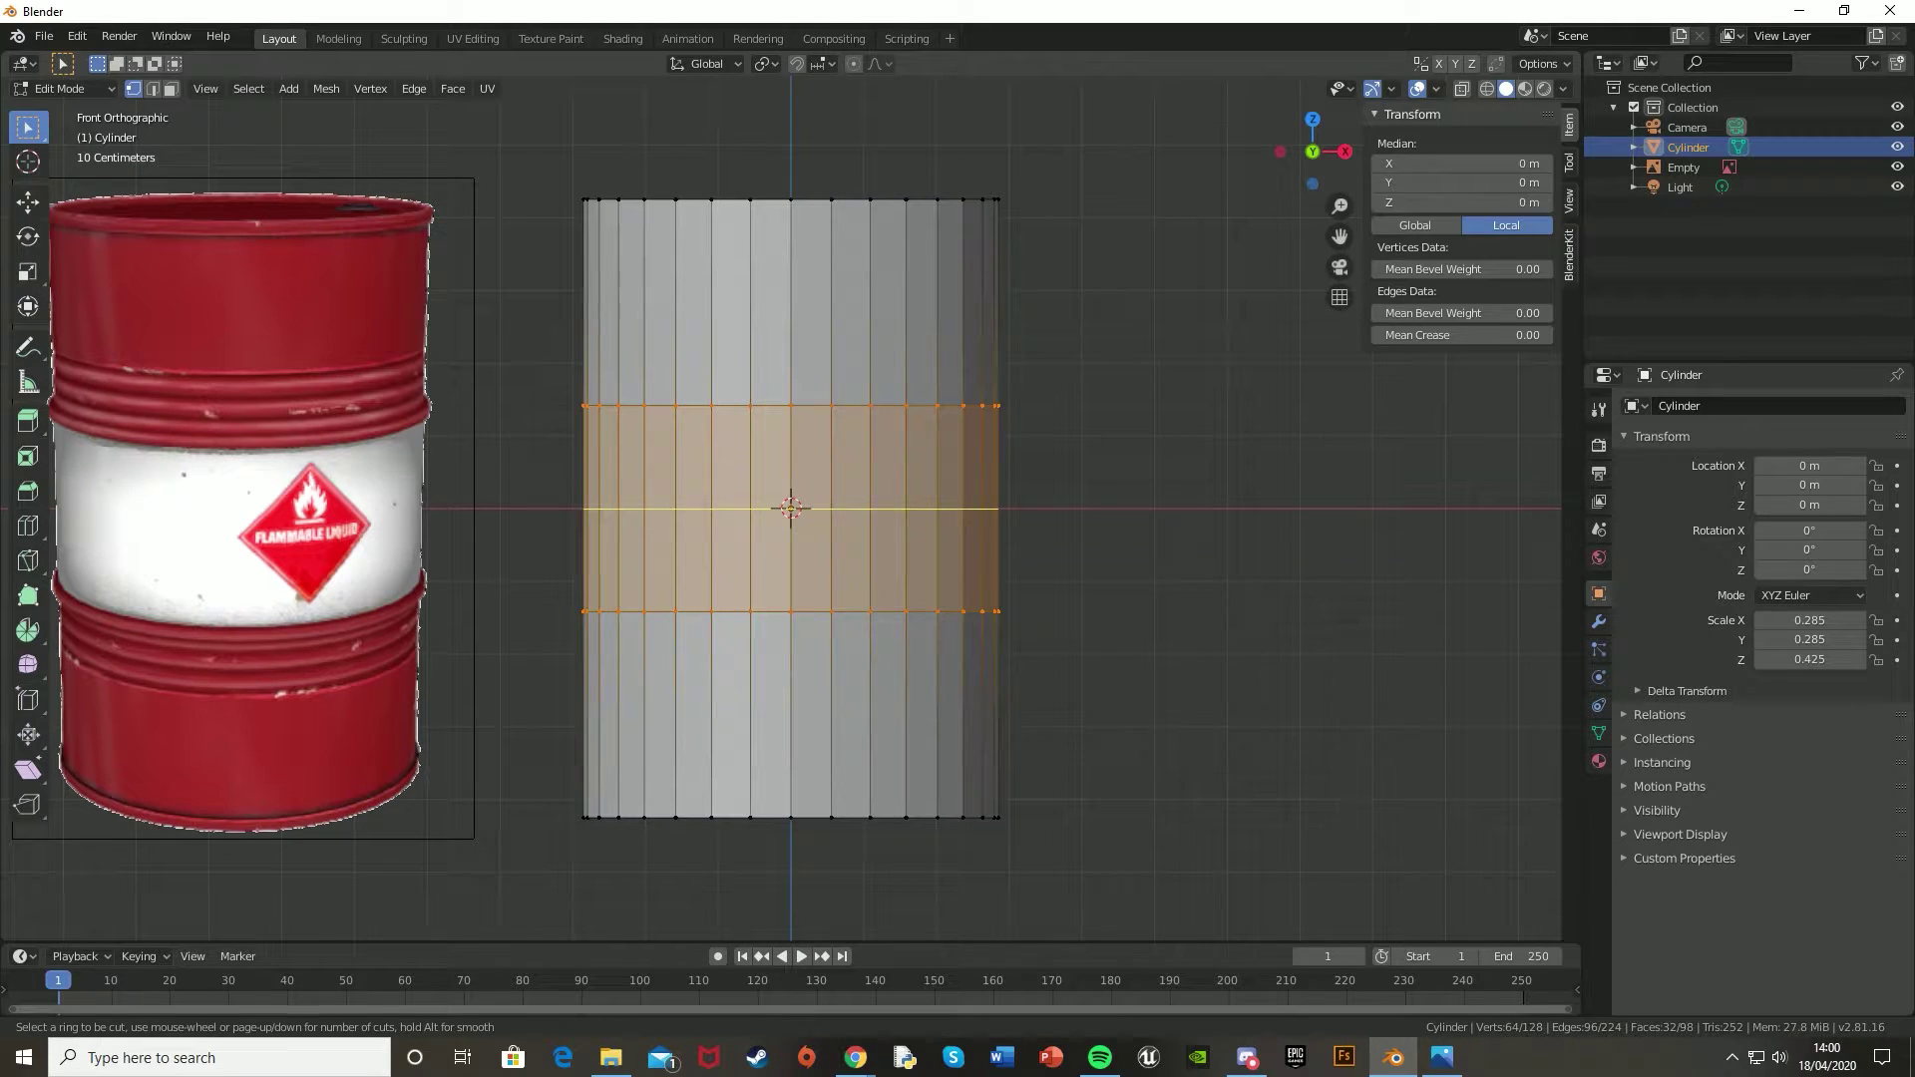
click(791, 514)
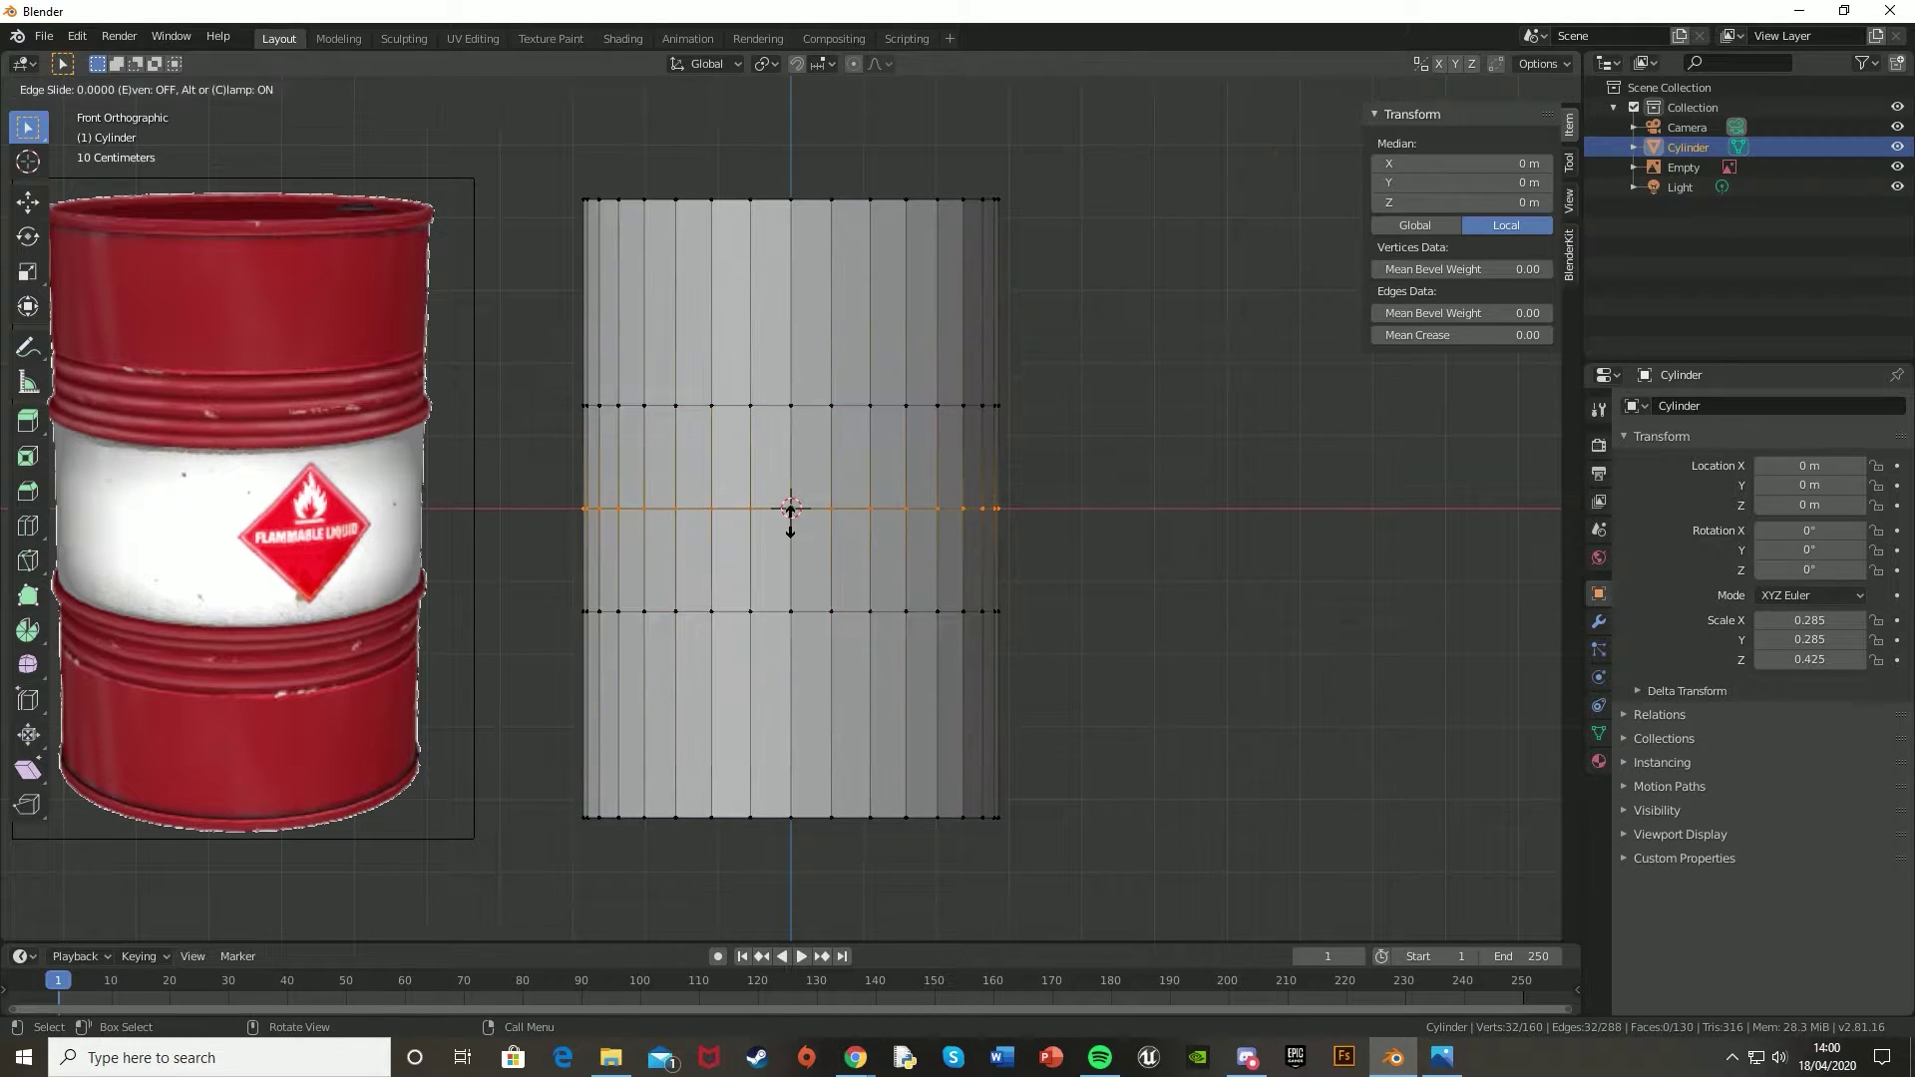
click(792, 436)
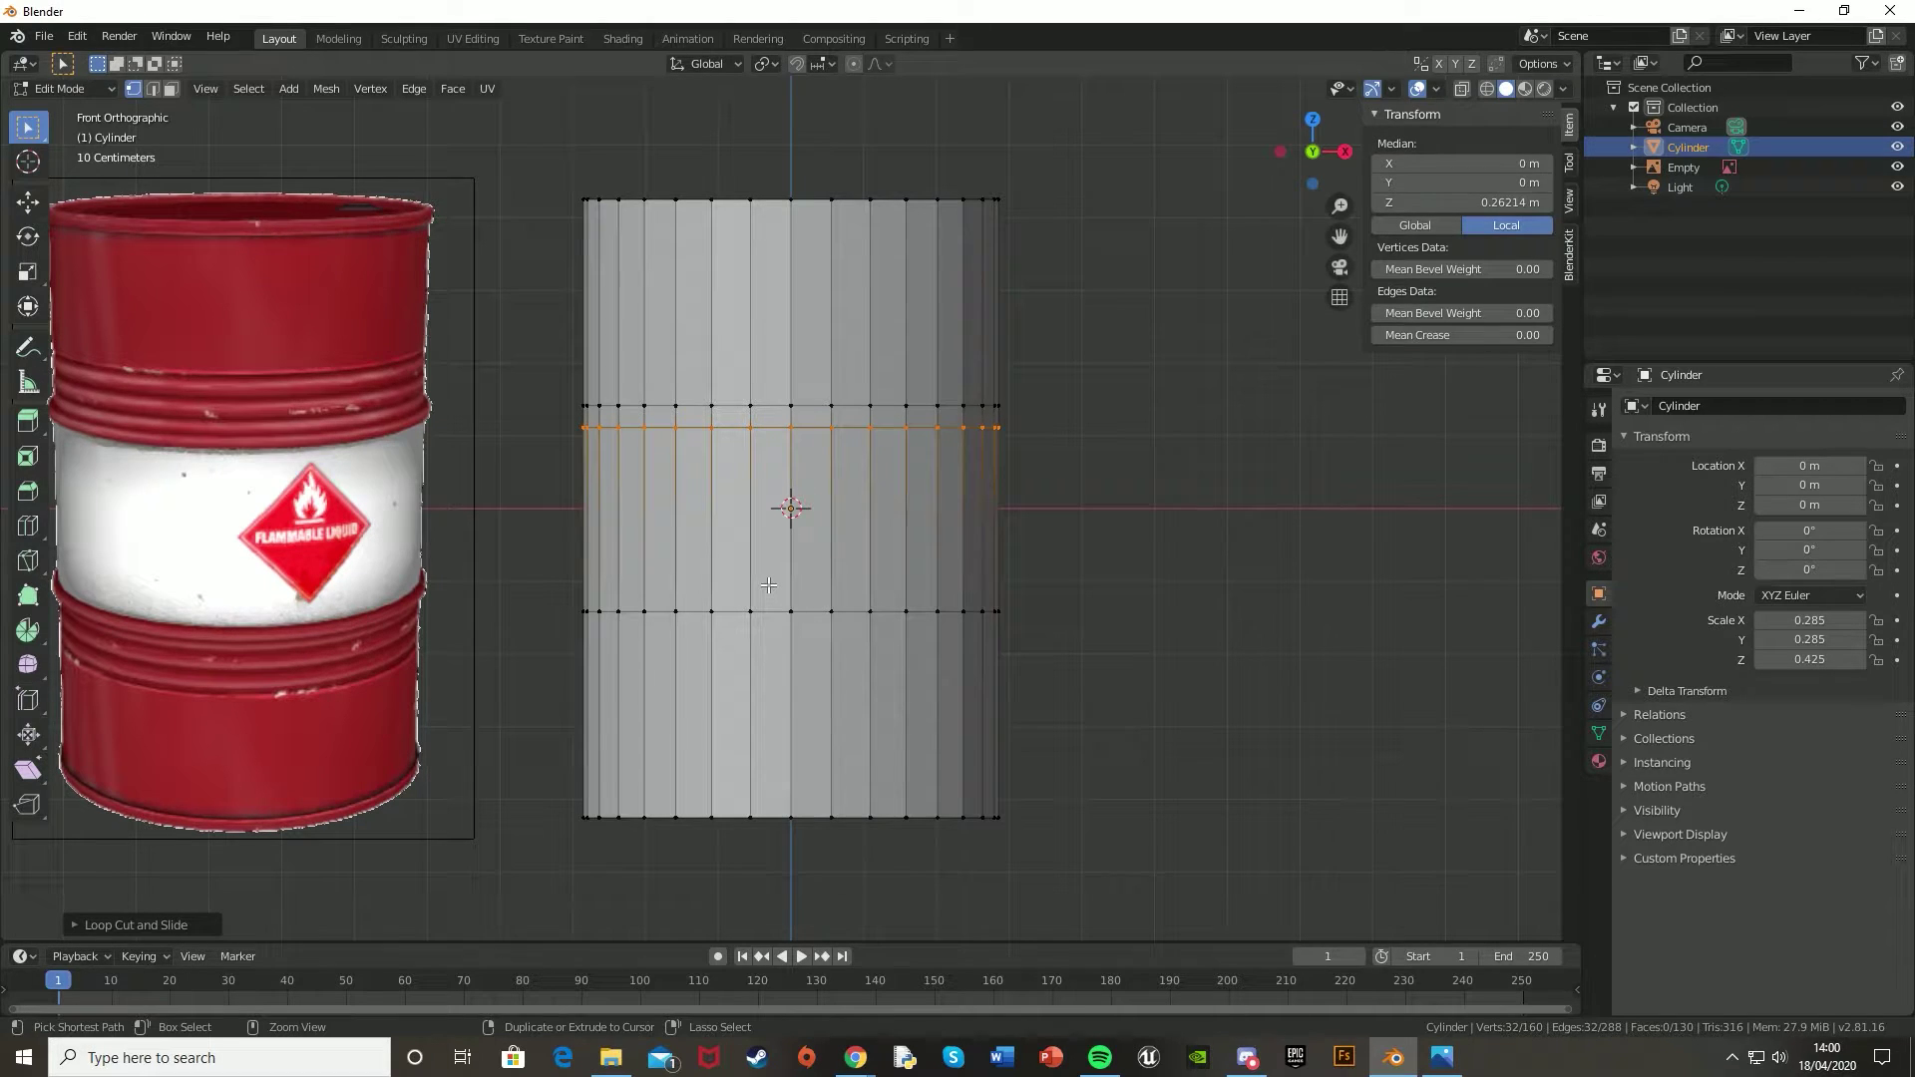
key(ctrl+r)
click(787, 515)
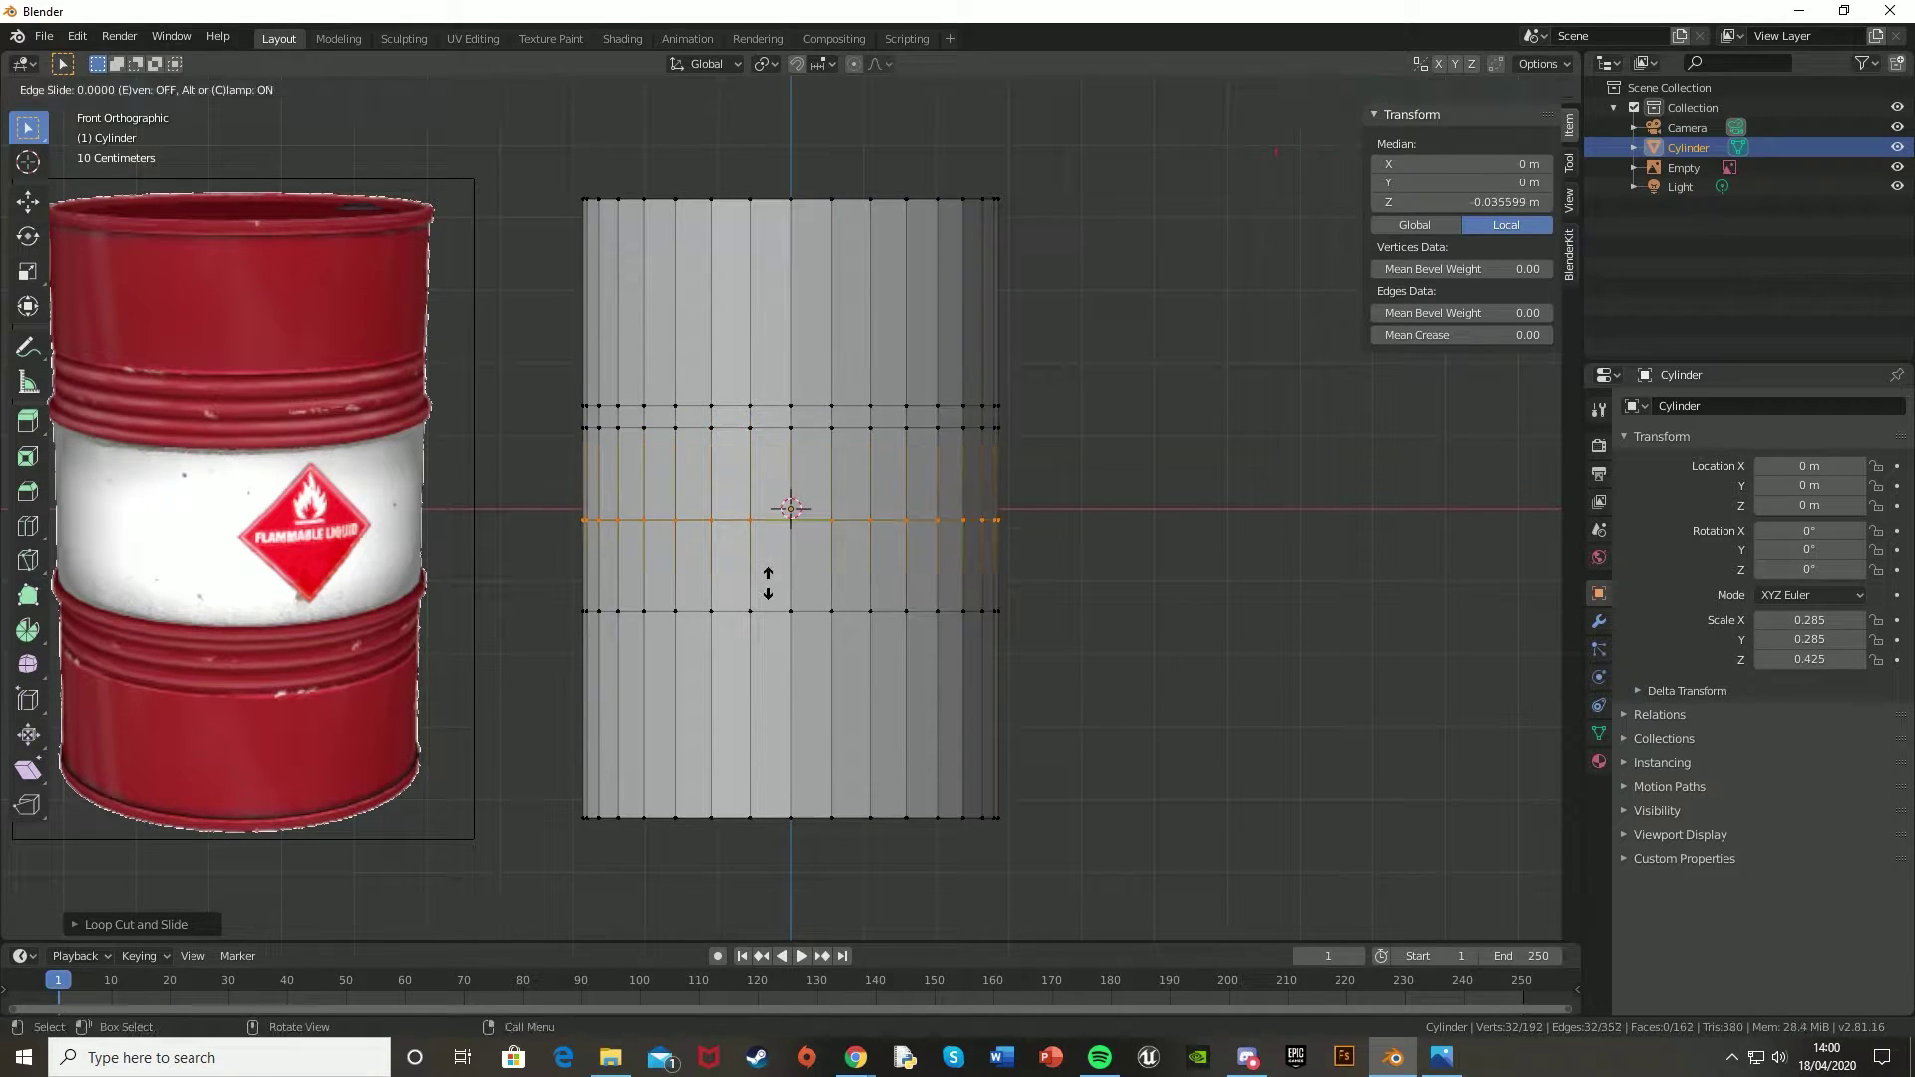
click(777, 652)
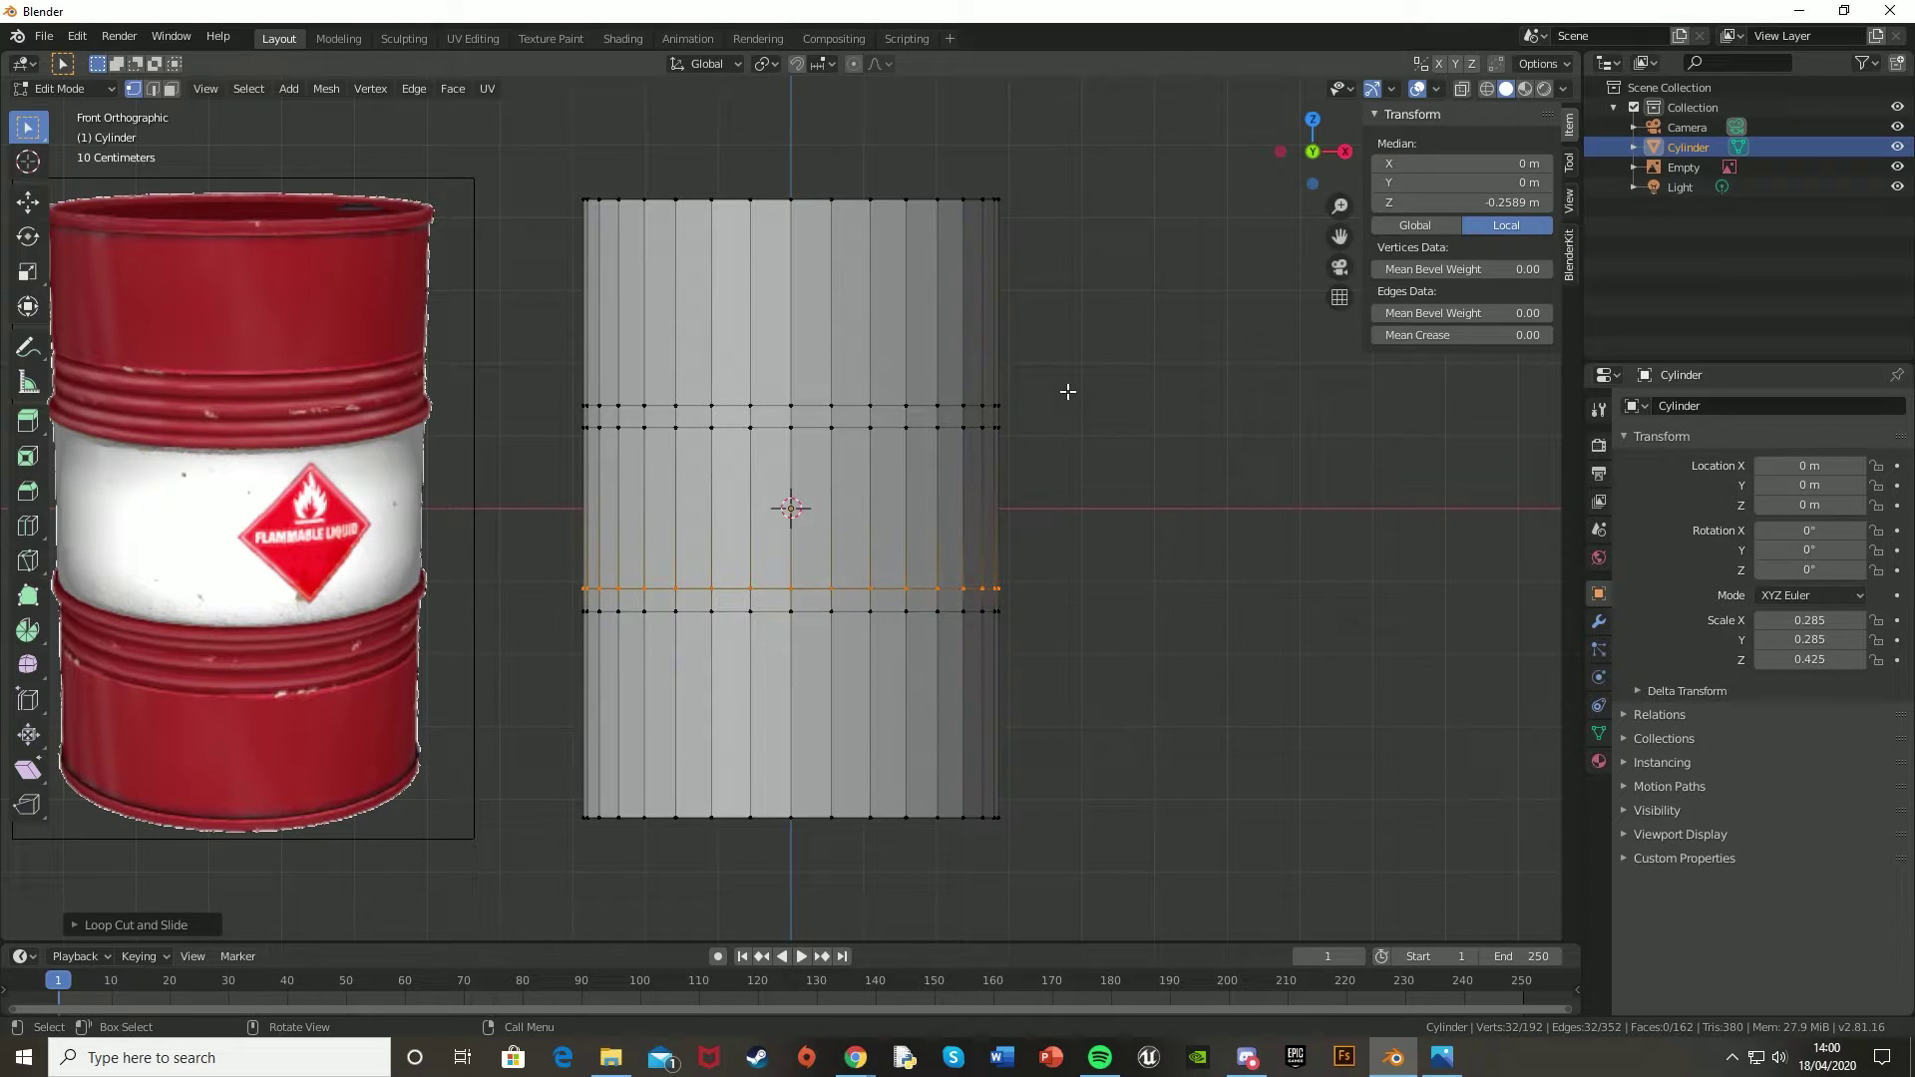
- In face select mode, select two adjacent front faces in each of the two narrow bands
click(169, 92)
click(785, 412)
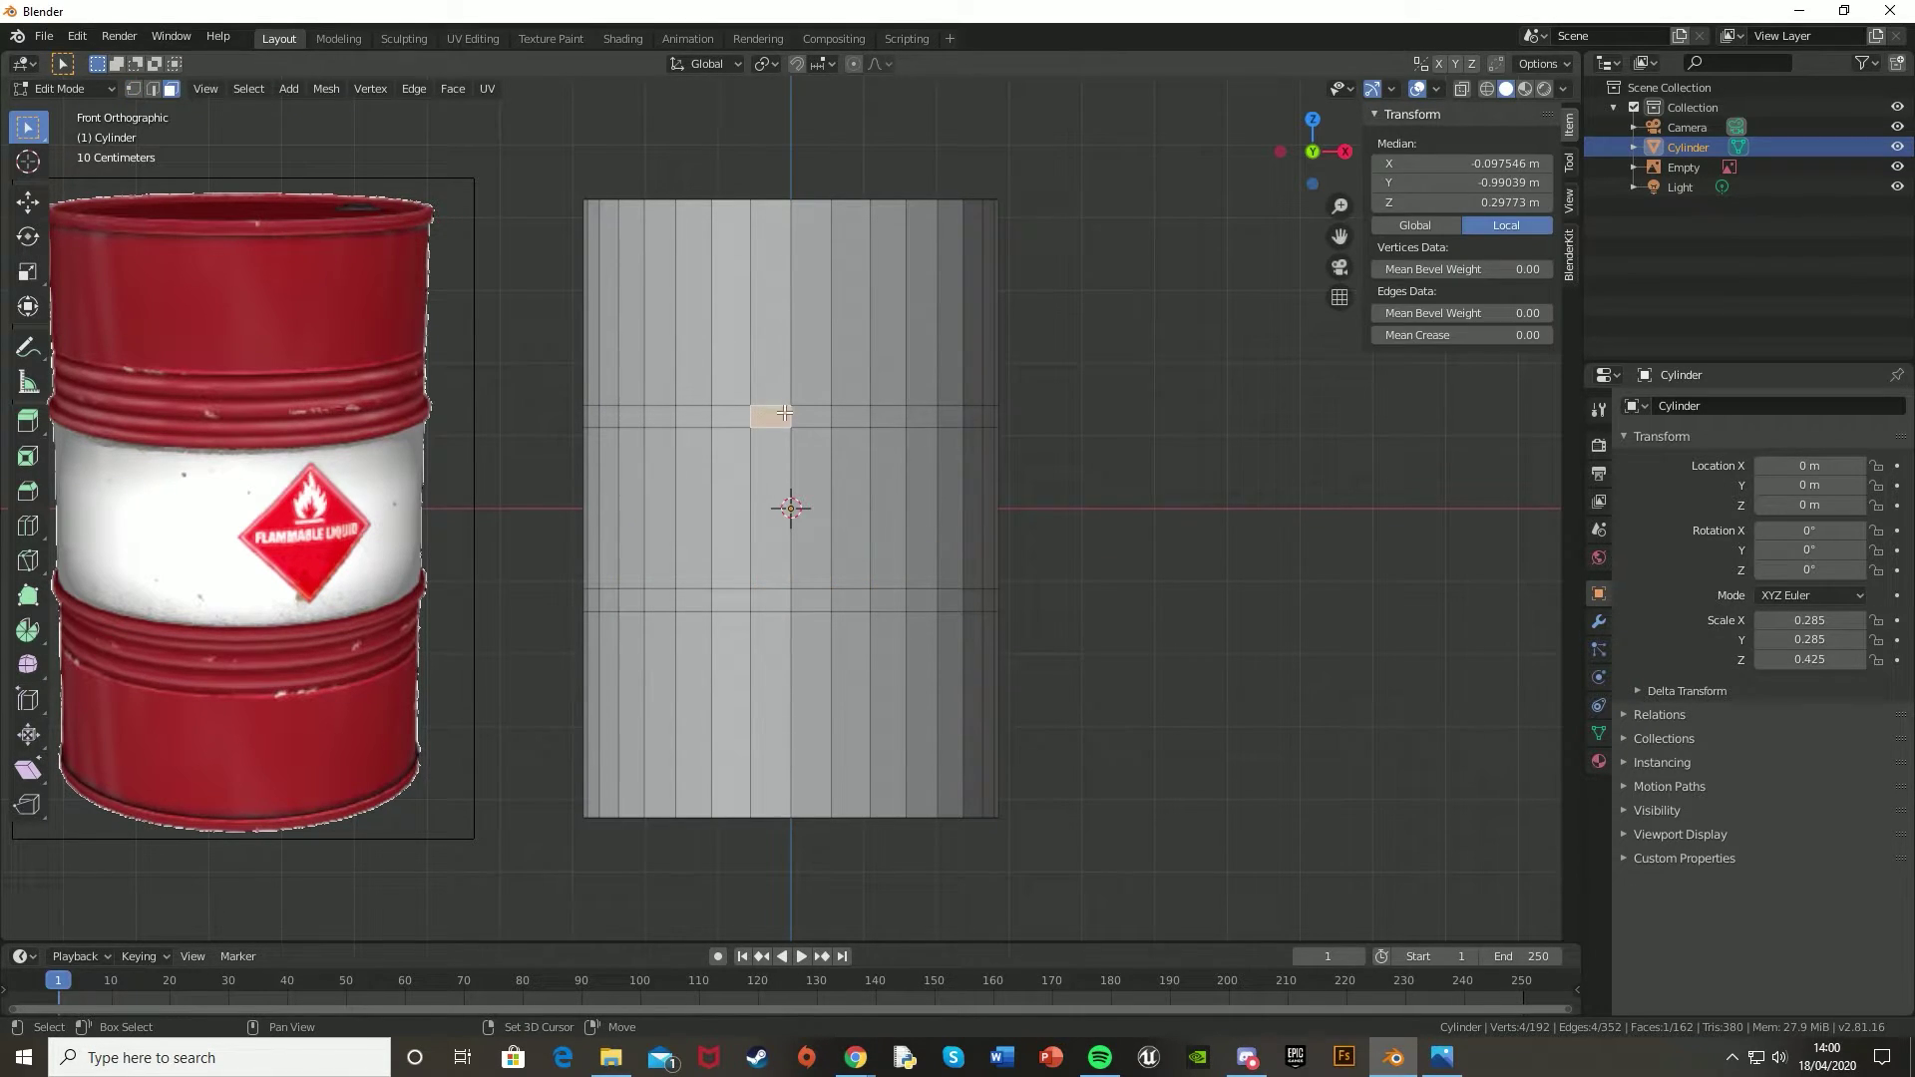
shift+click(810, 416)
shift+click(770, 598)
shift+click(810, 600)
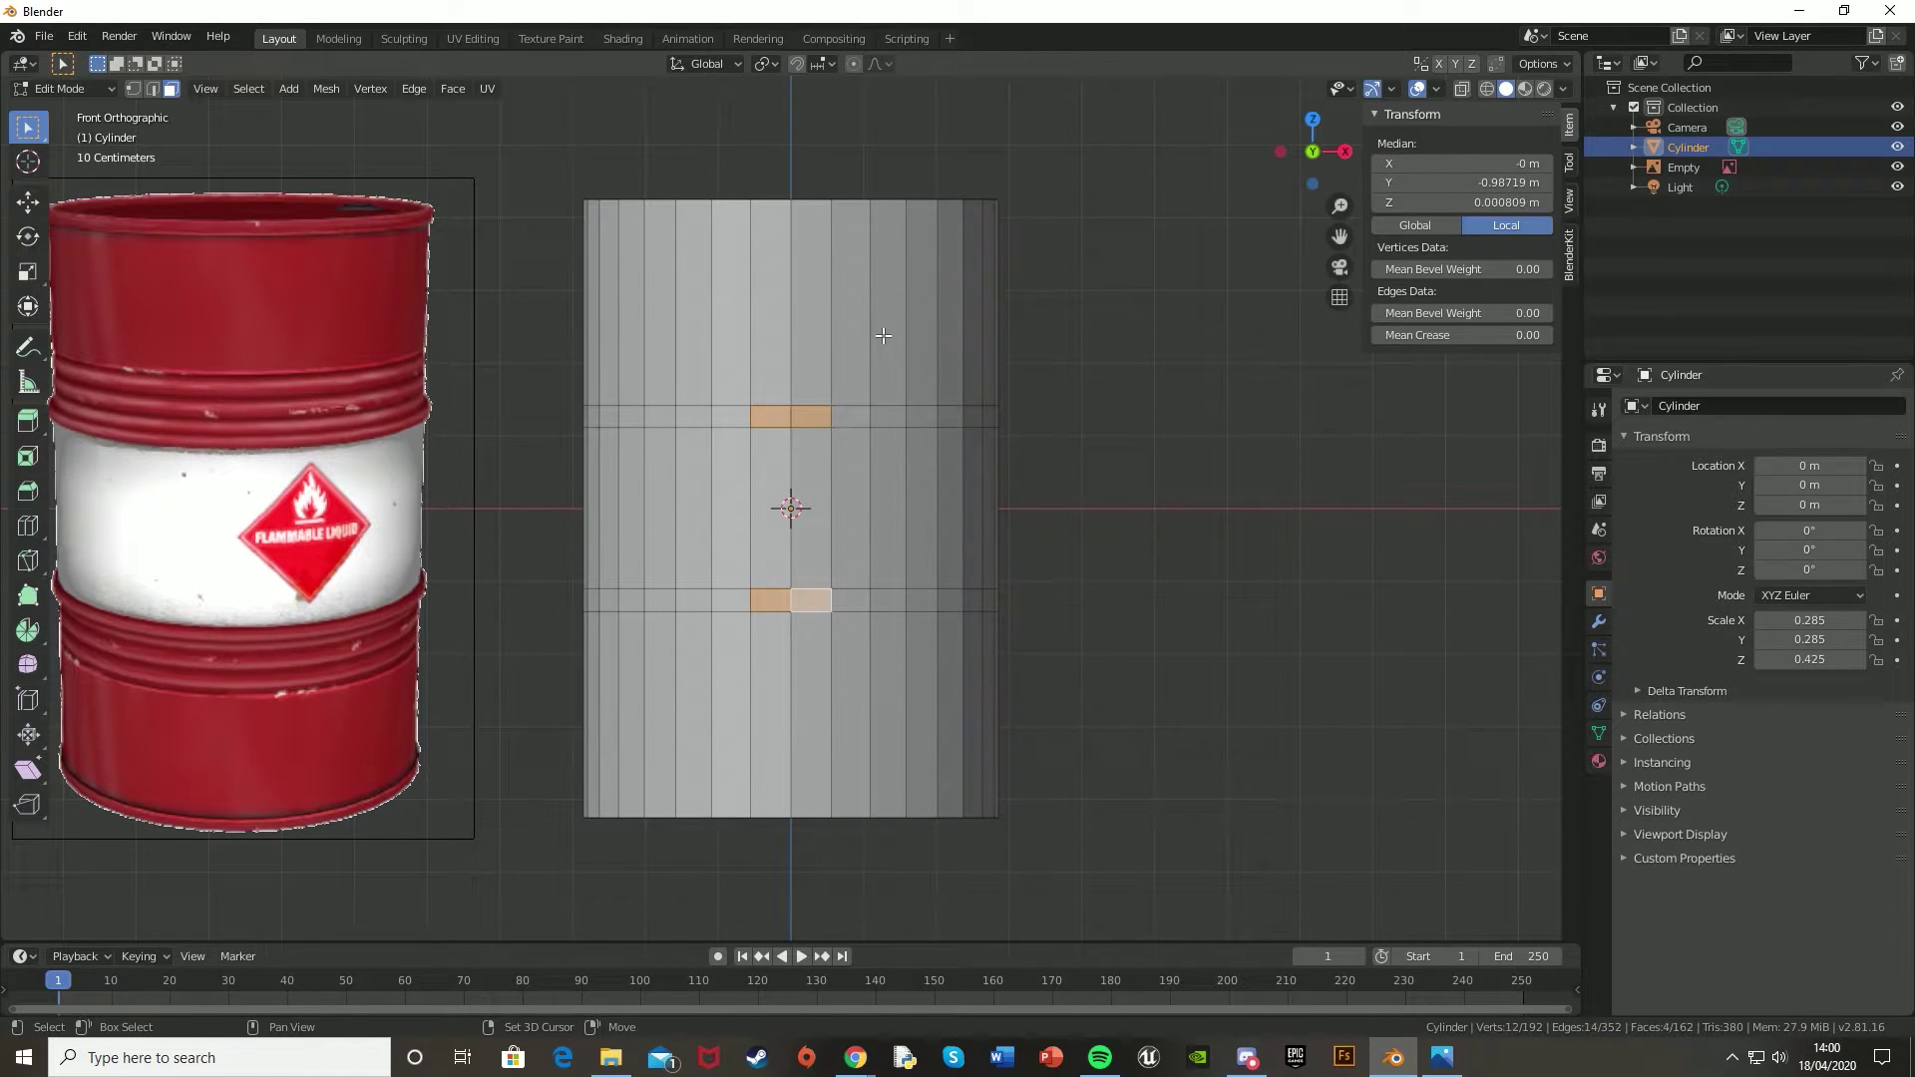
- Extend the face selection all the way around both narrow bands of the cylinder
middle_drag(883, 336, 774, 488)
ctrl+click(787, 479)
ctrl+click(895, 477)
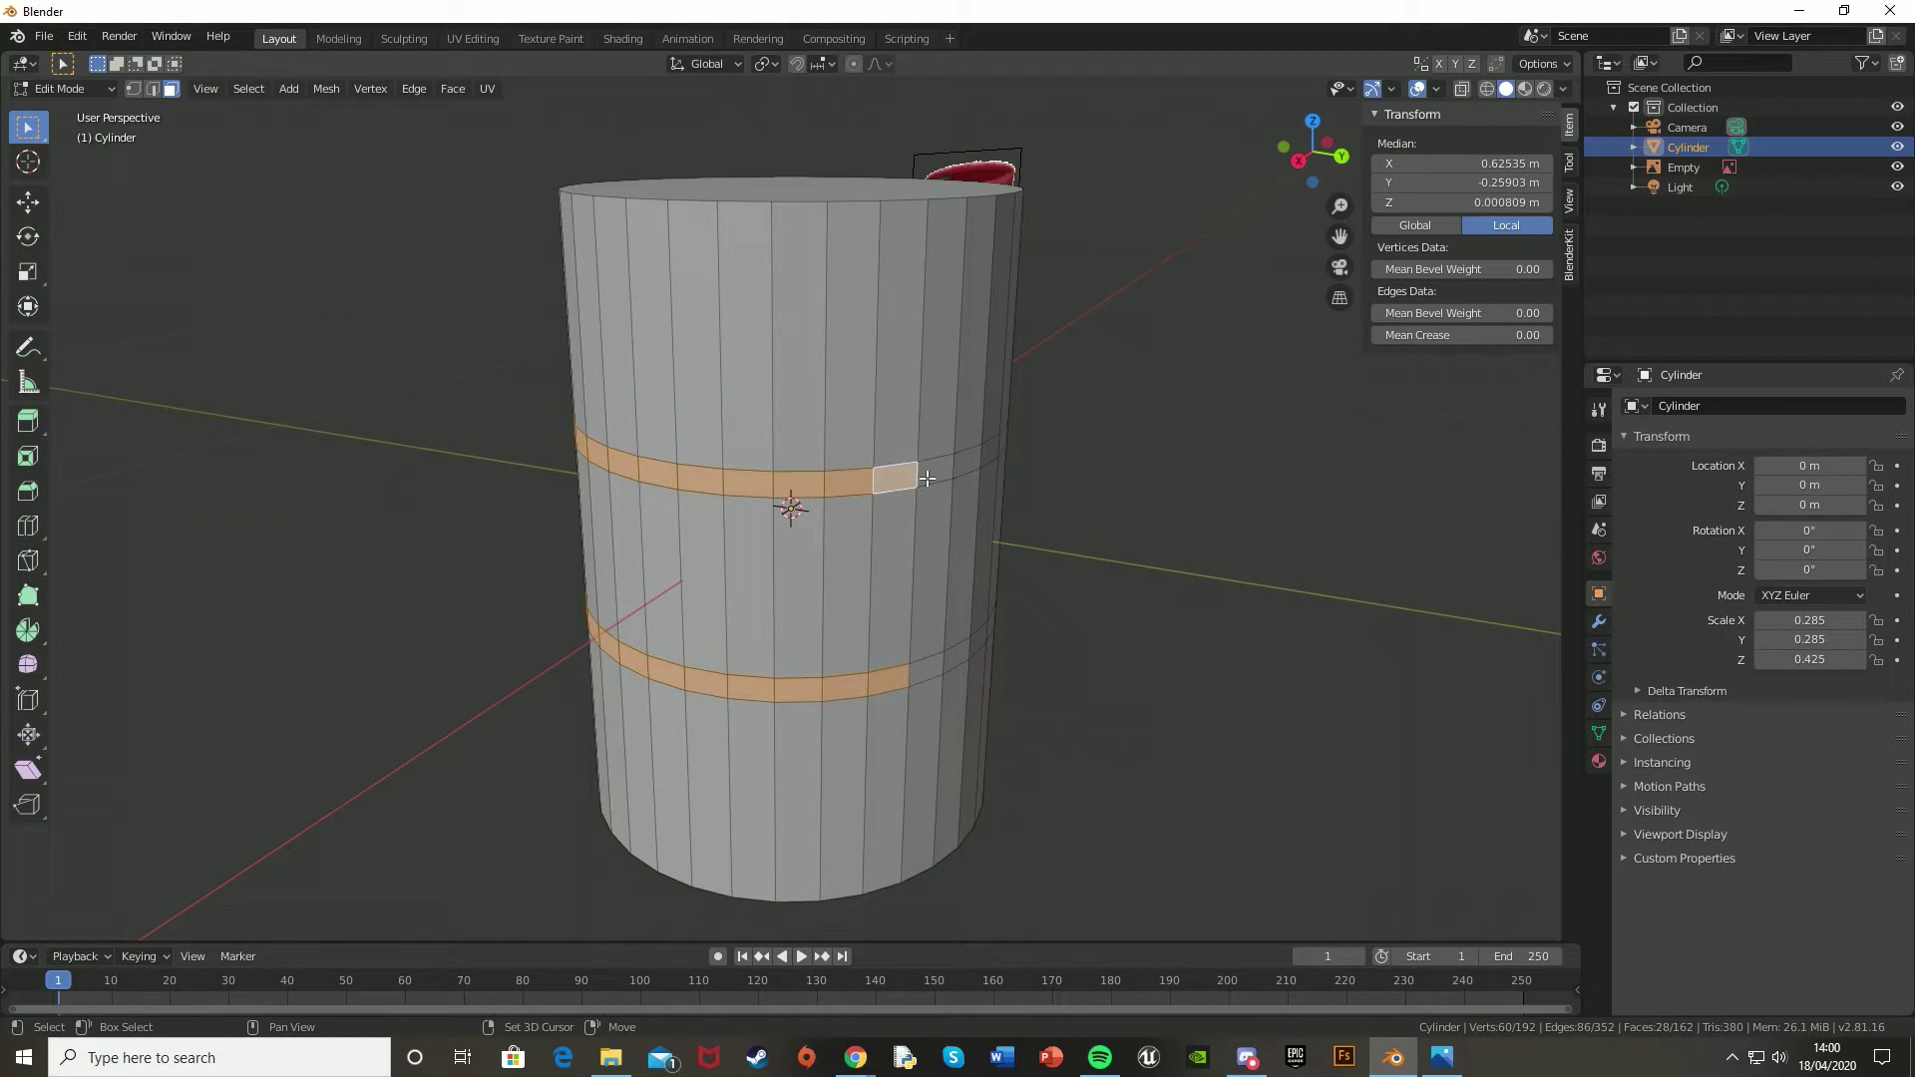
ctrl+click(996, 467)
ctrl+click(983, 640)
middle_drag(992, 590, 873, 505)
ctrl+click(998, 449)
ctrl+click(948, 683)
middle_drag(947, 683, 609, 651)
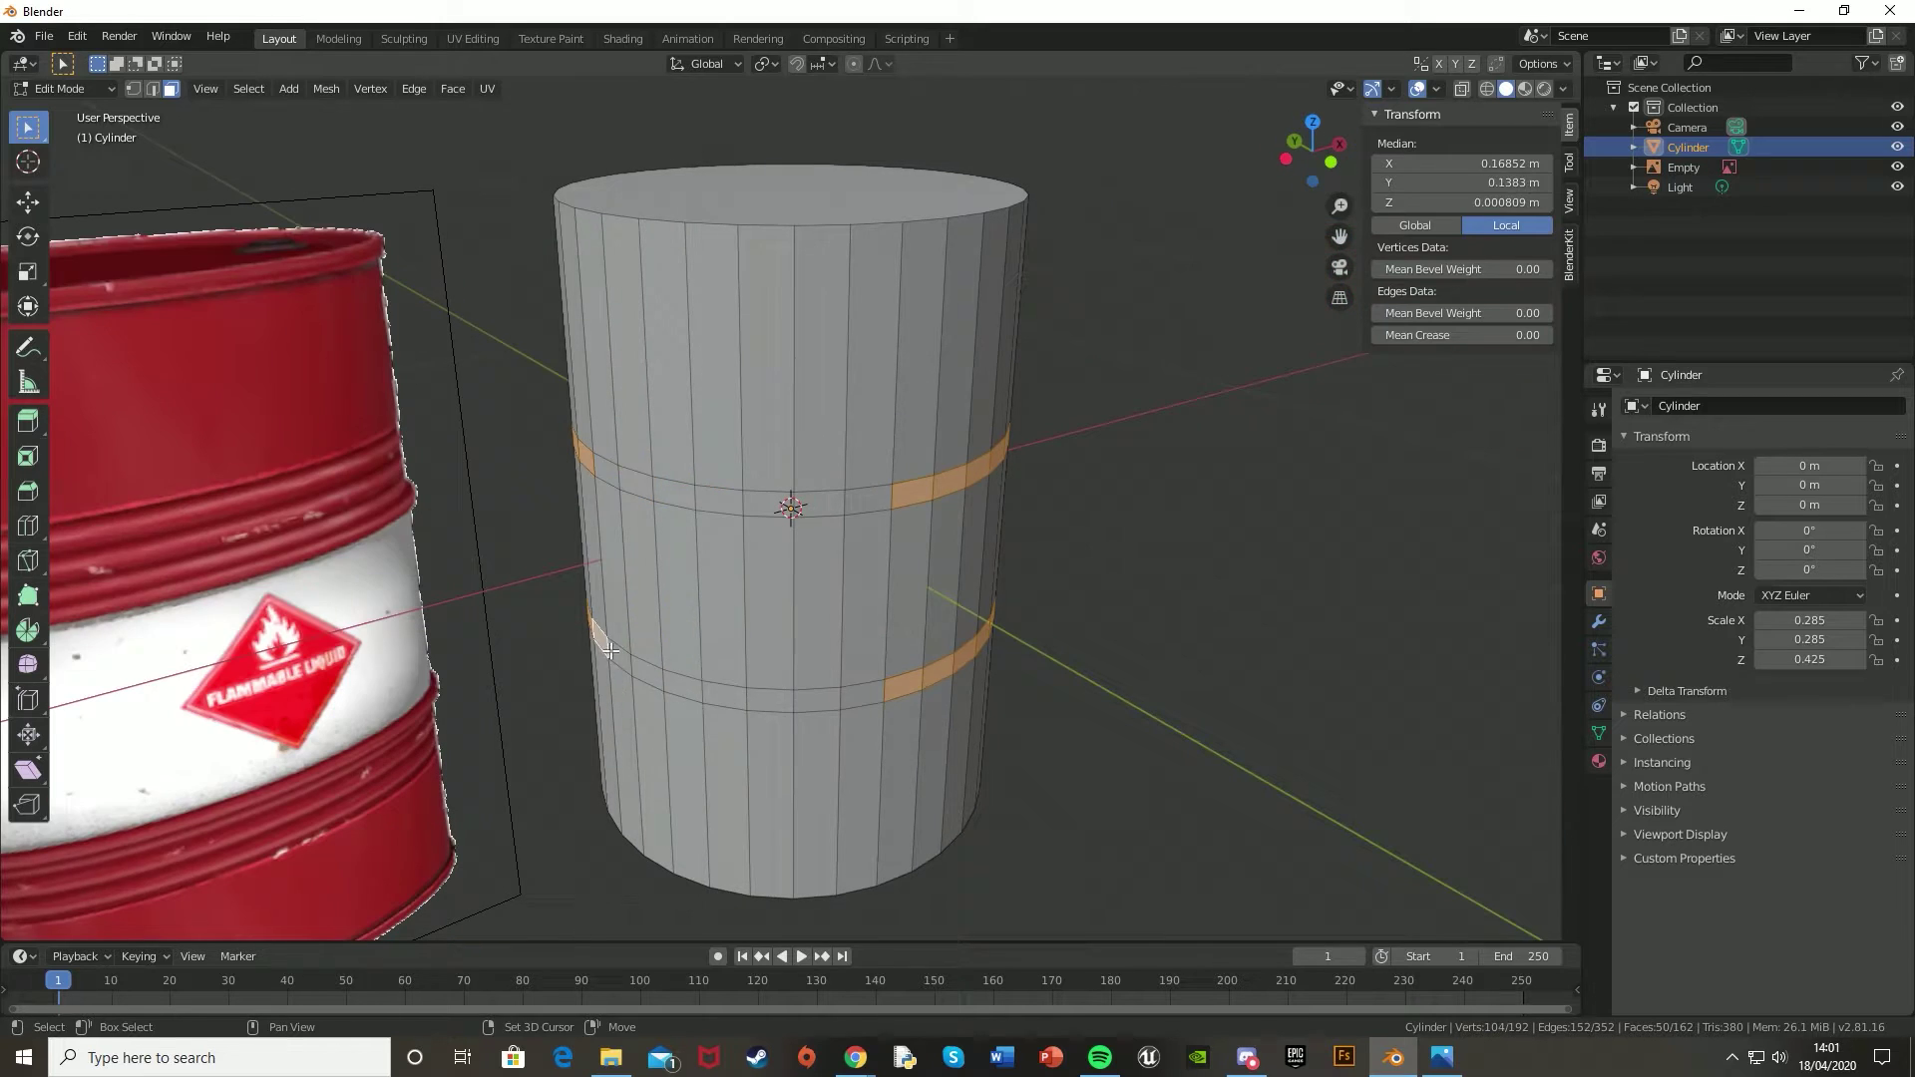
ctrl+click(857, 698)
ctrl+click(638, 477)
ctrl+click(763, 504)
middle_drag(763, 504, 903, 544)
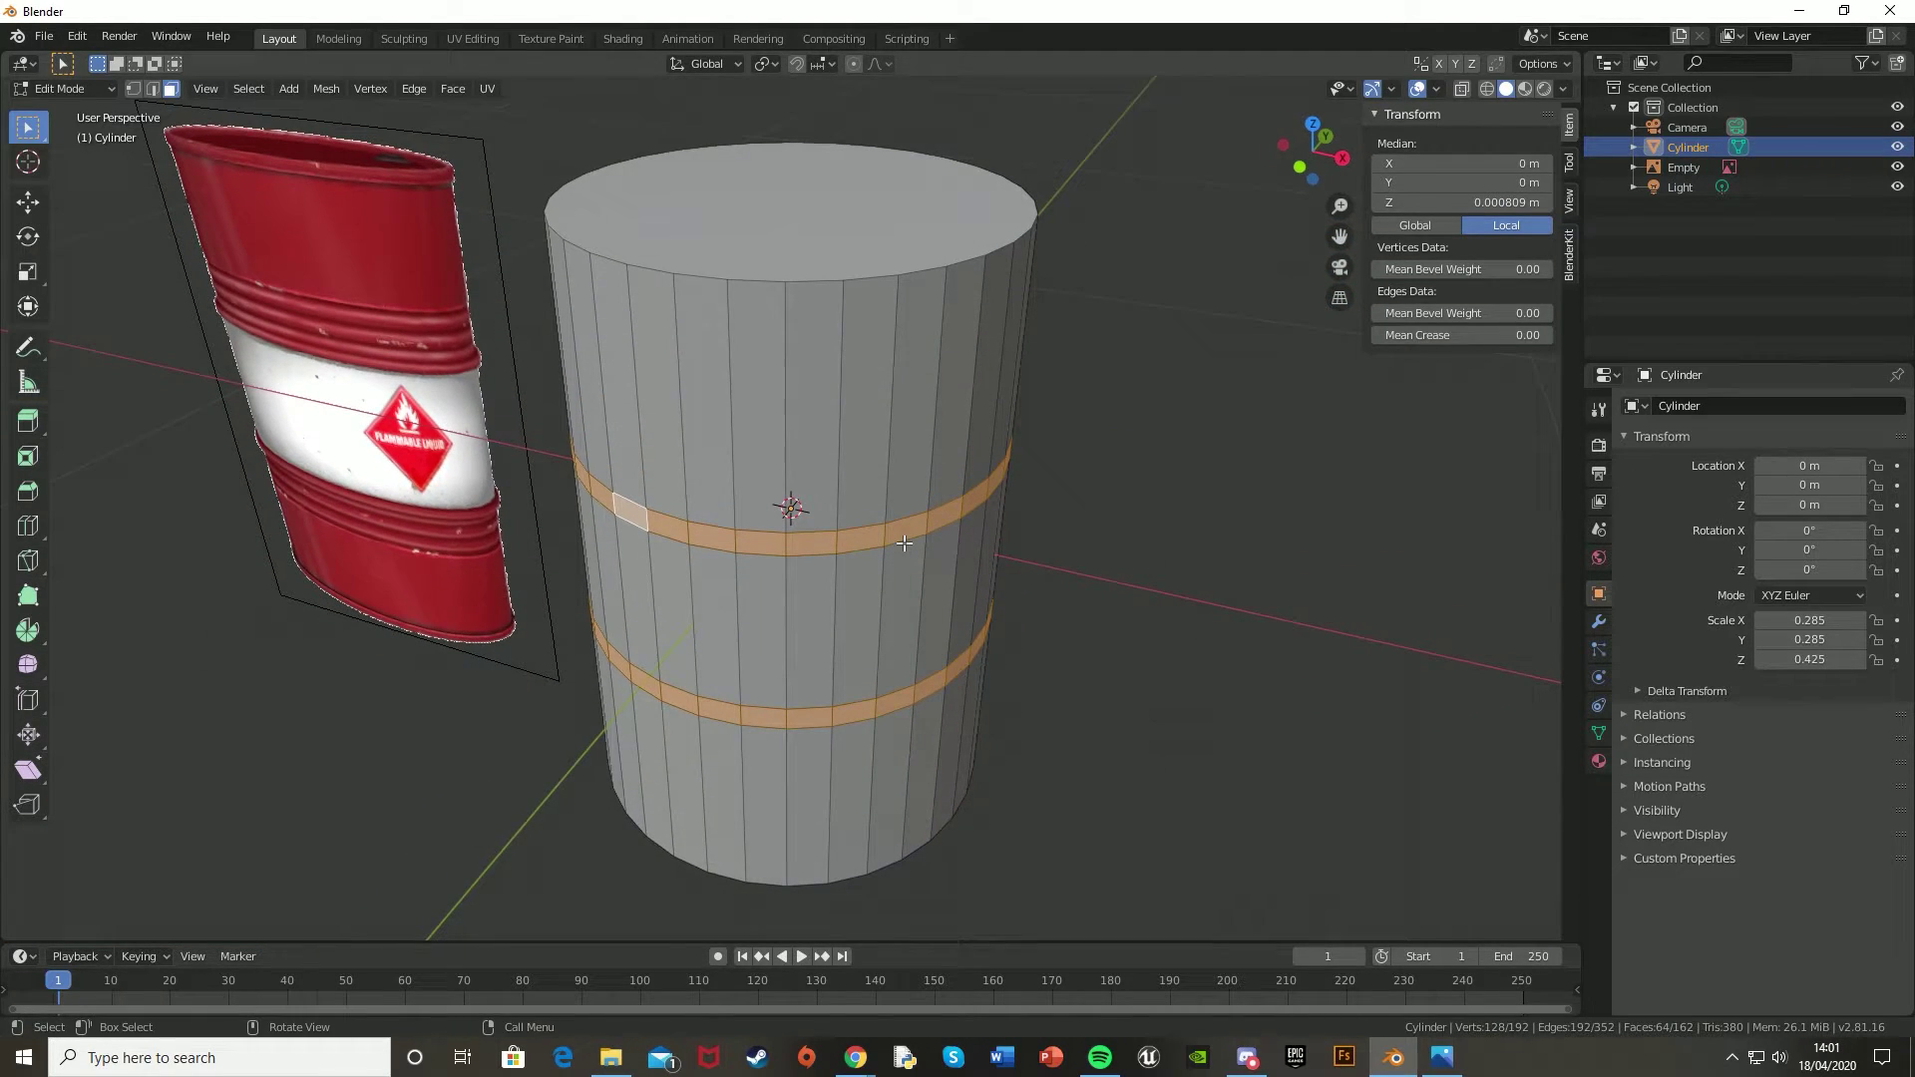
- Extrude the two selected bands and scale them outward to about 1.09 to form raised rings
key(e)
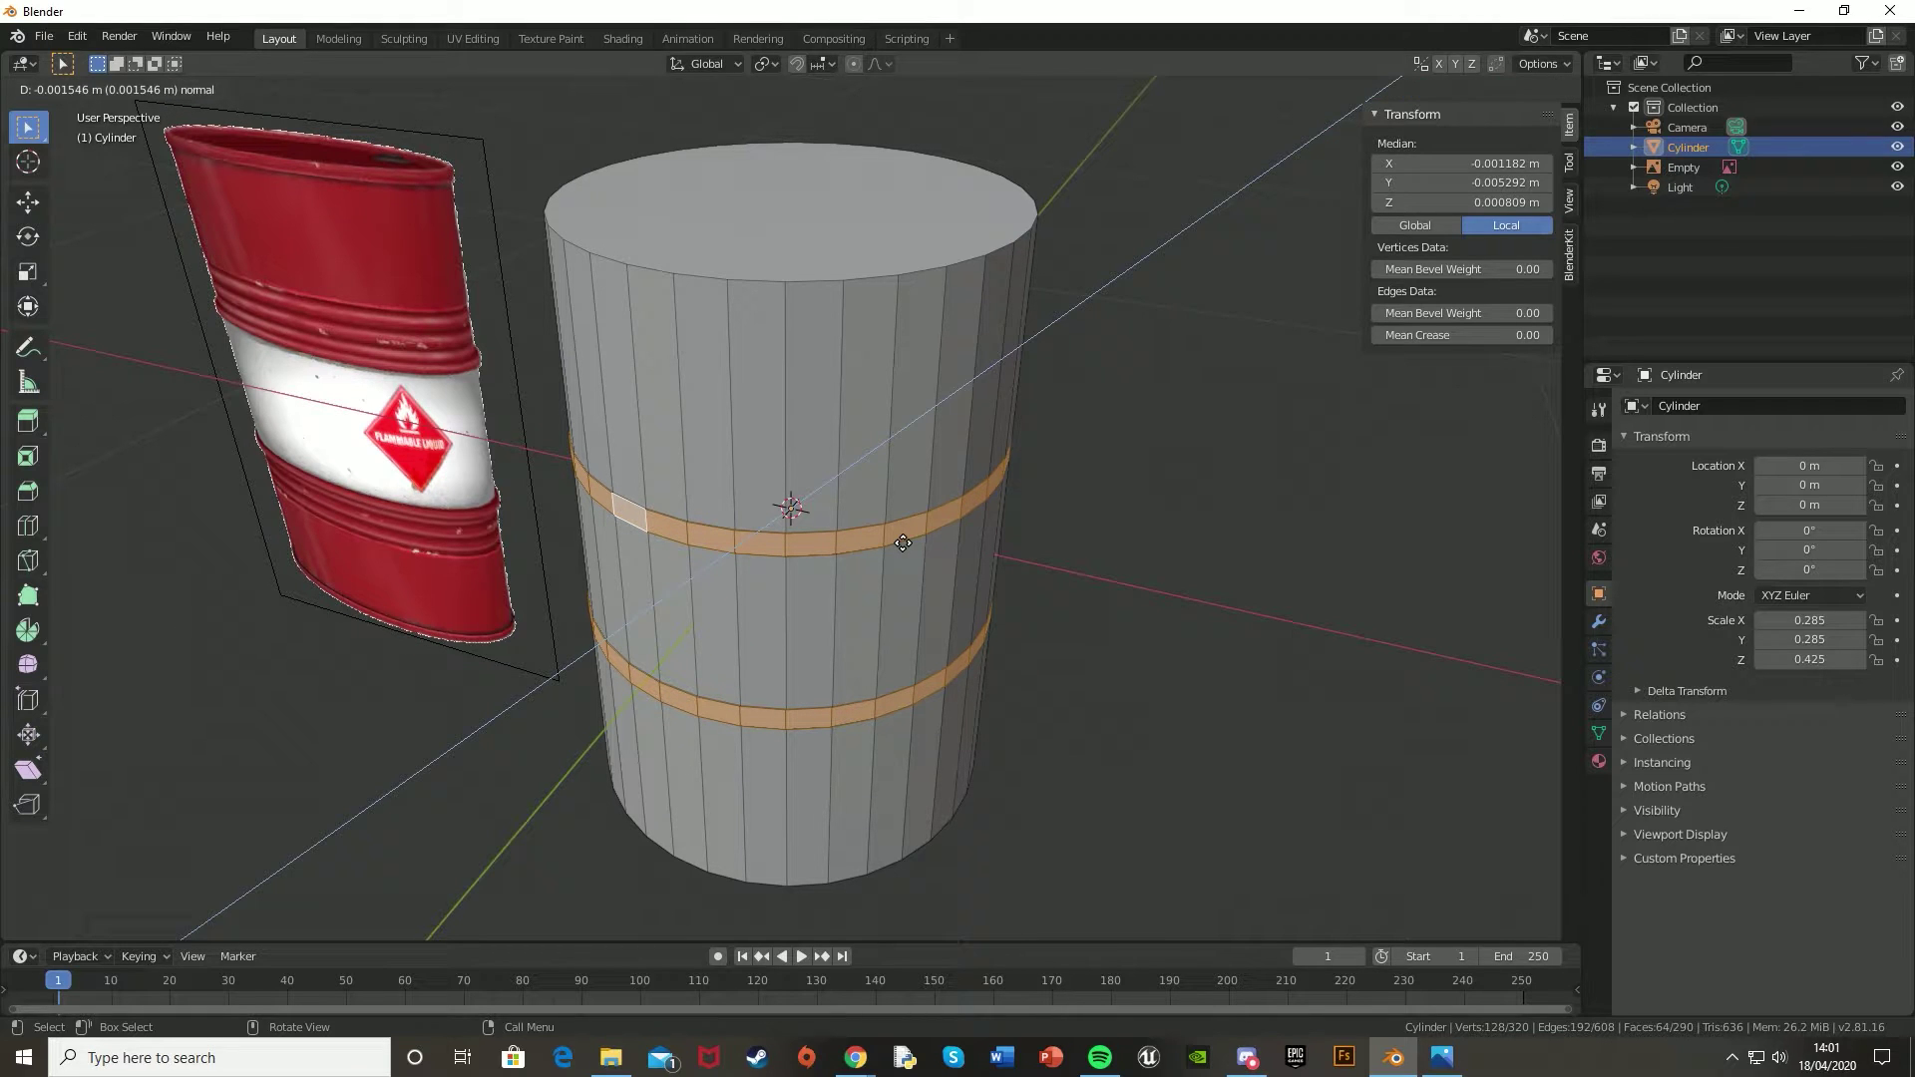
click(904, 543)
mouse_move(904, 544)
middle_down()
mouse_move(908, 598)
mouse_move(914, 524)
middle_up()
key(s)
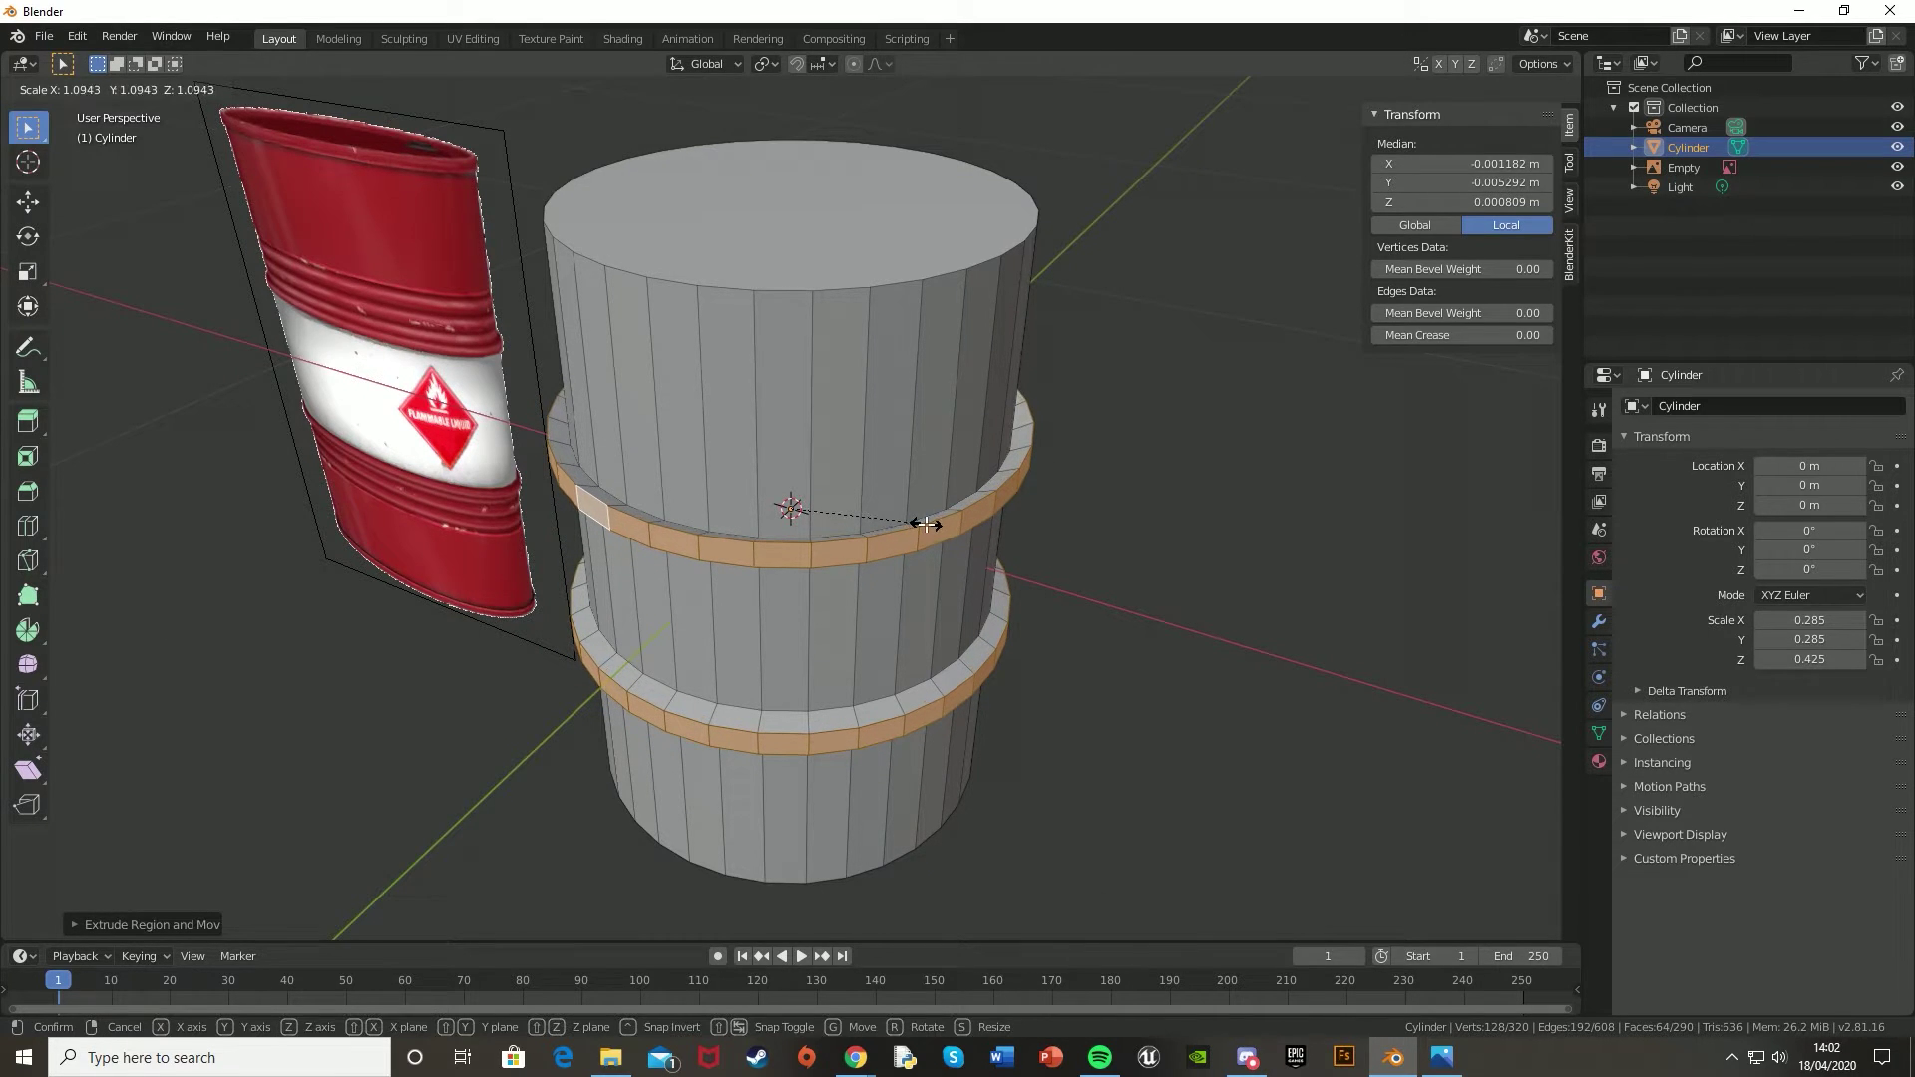
click(925, 522)
- Return to Object Mode and shade the barrel smooth
middle_drag(924, 522, 950, 592)
key(Tab)
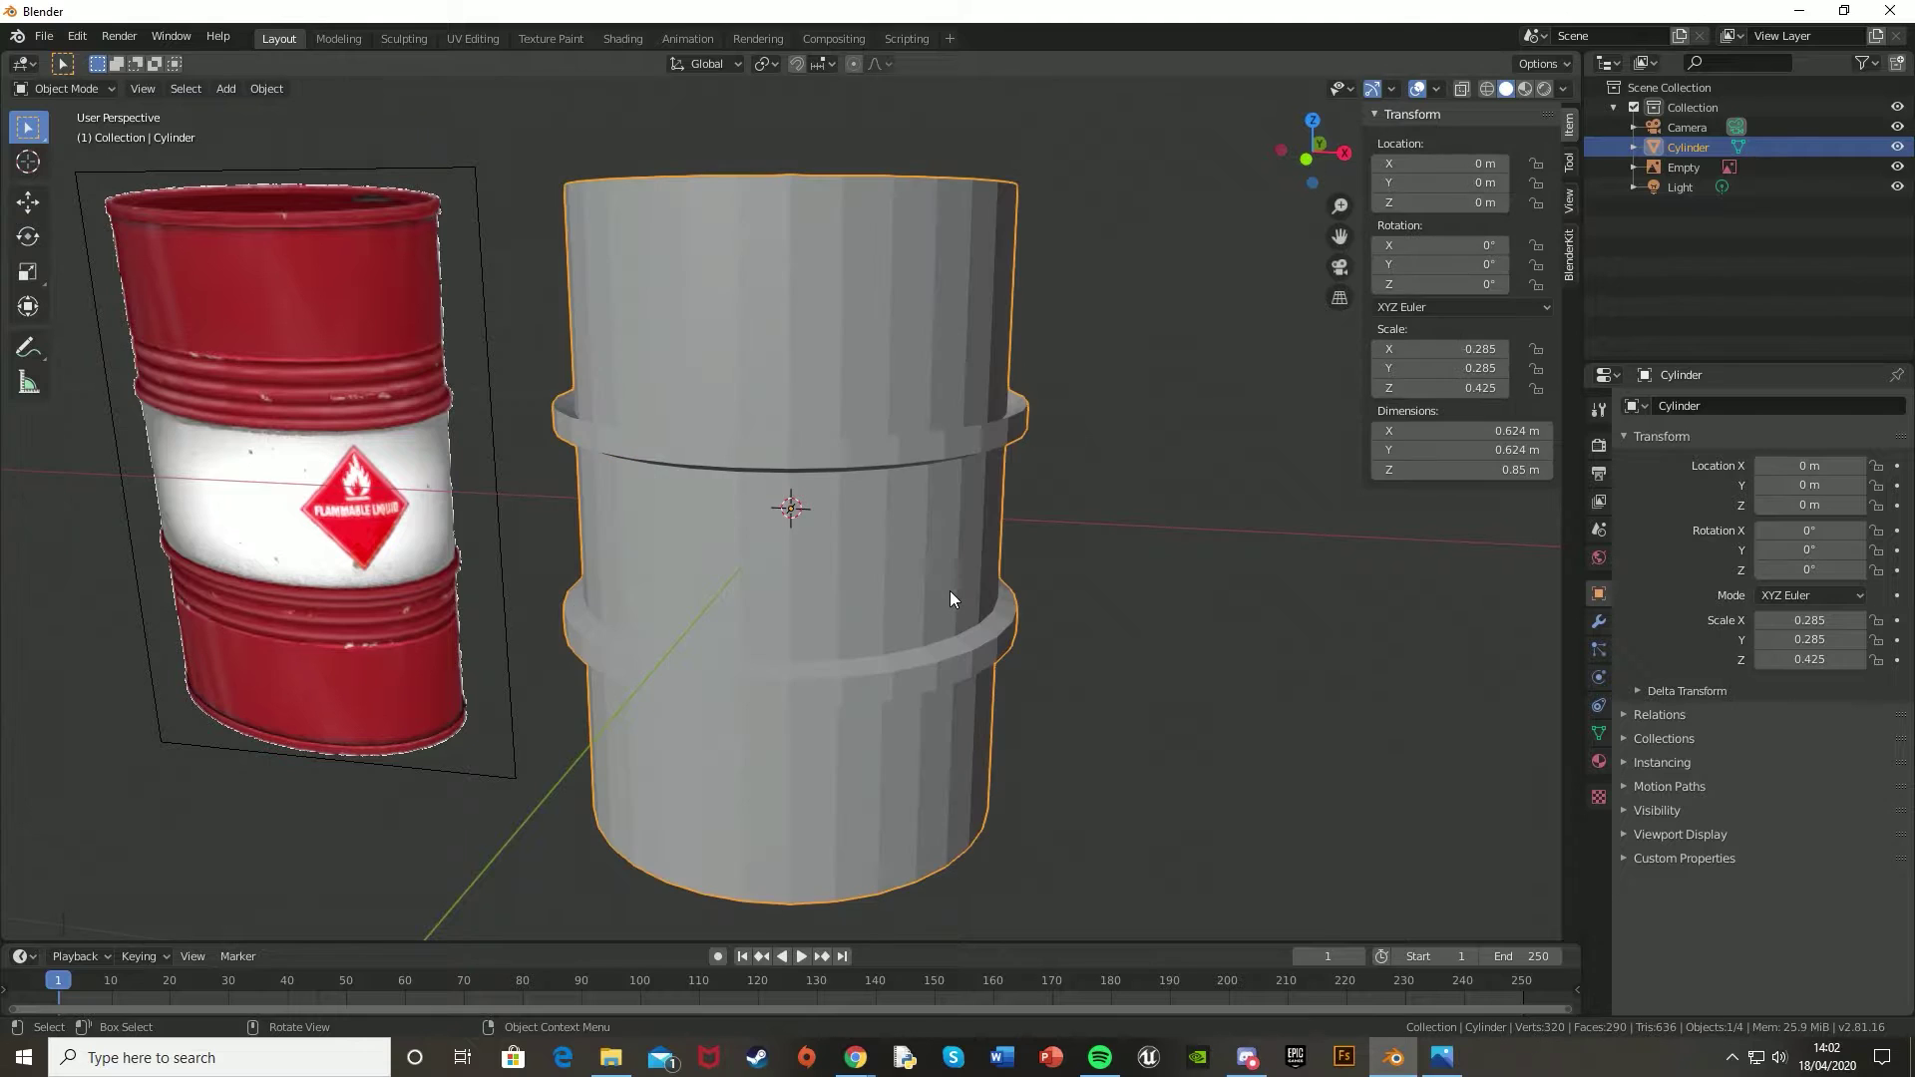
right_click(879, 485)
click(880, 484)
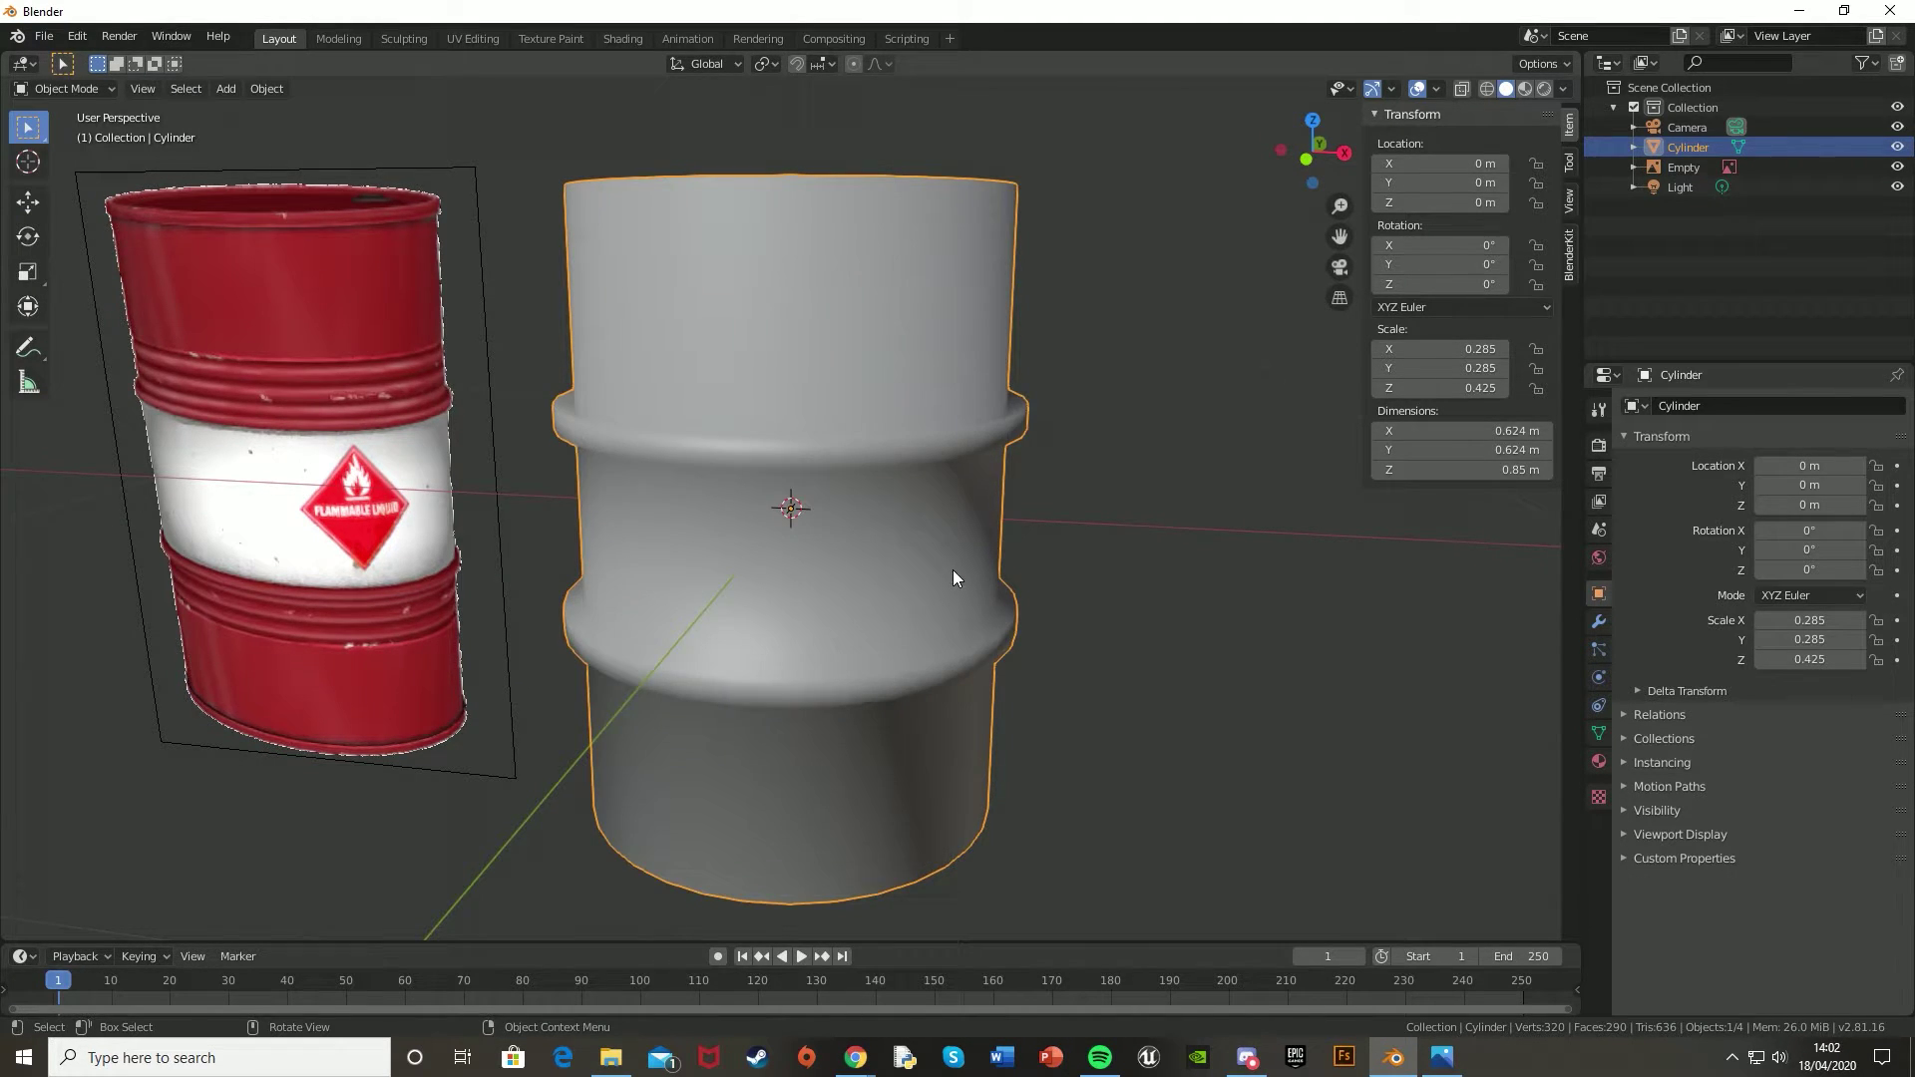
mouse_move(957, 572)
middle_down()
mouse_move(671, 560)
mouse_move(594, 634)
mouse_move(986, 565)
middle_up()
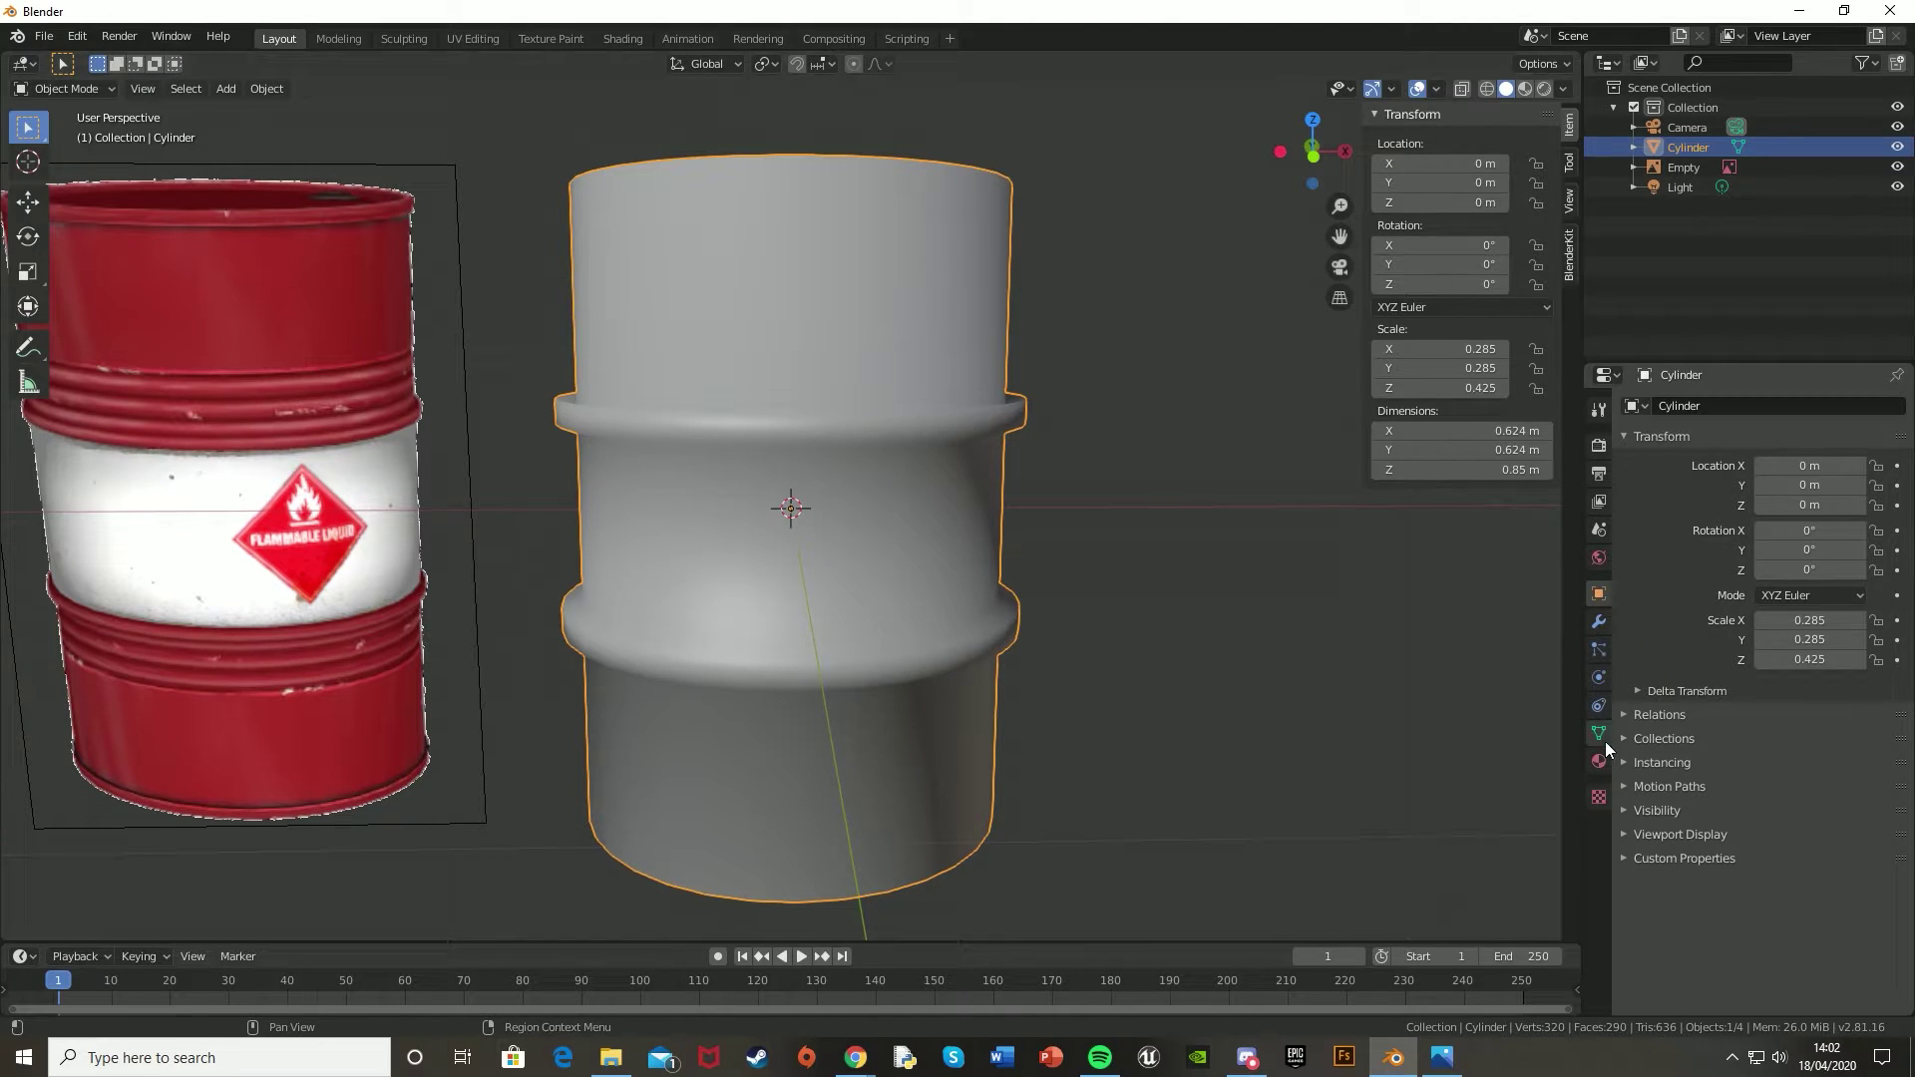
- Create a new material for the barrel and set its Base Color to an Image Texture
click(1603, 766)
click(1739, 487)
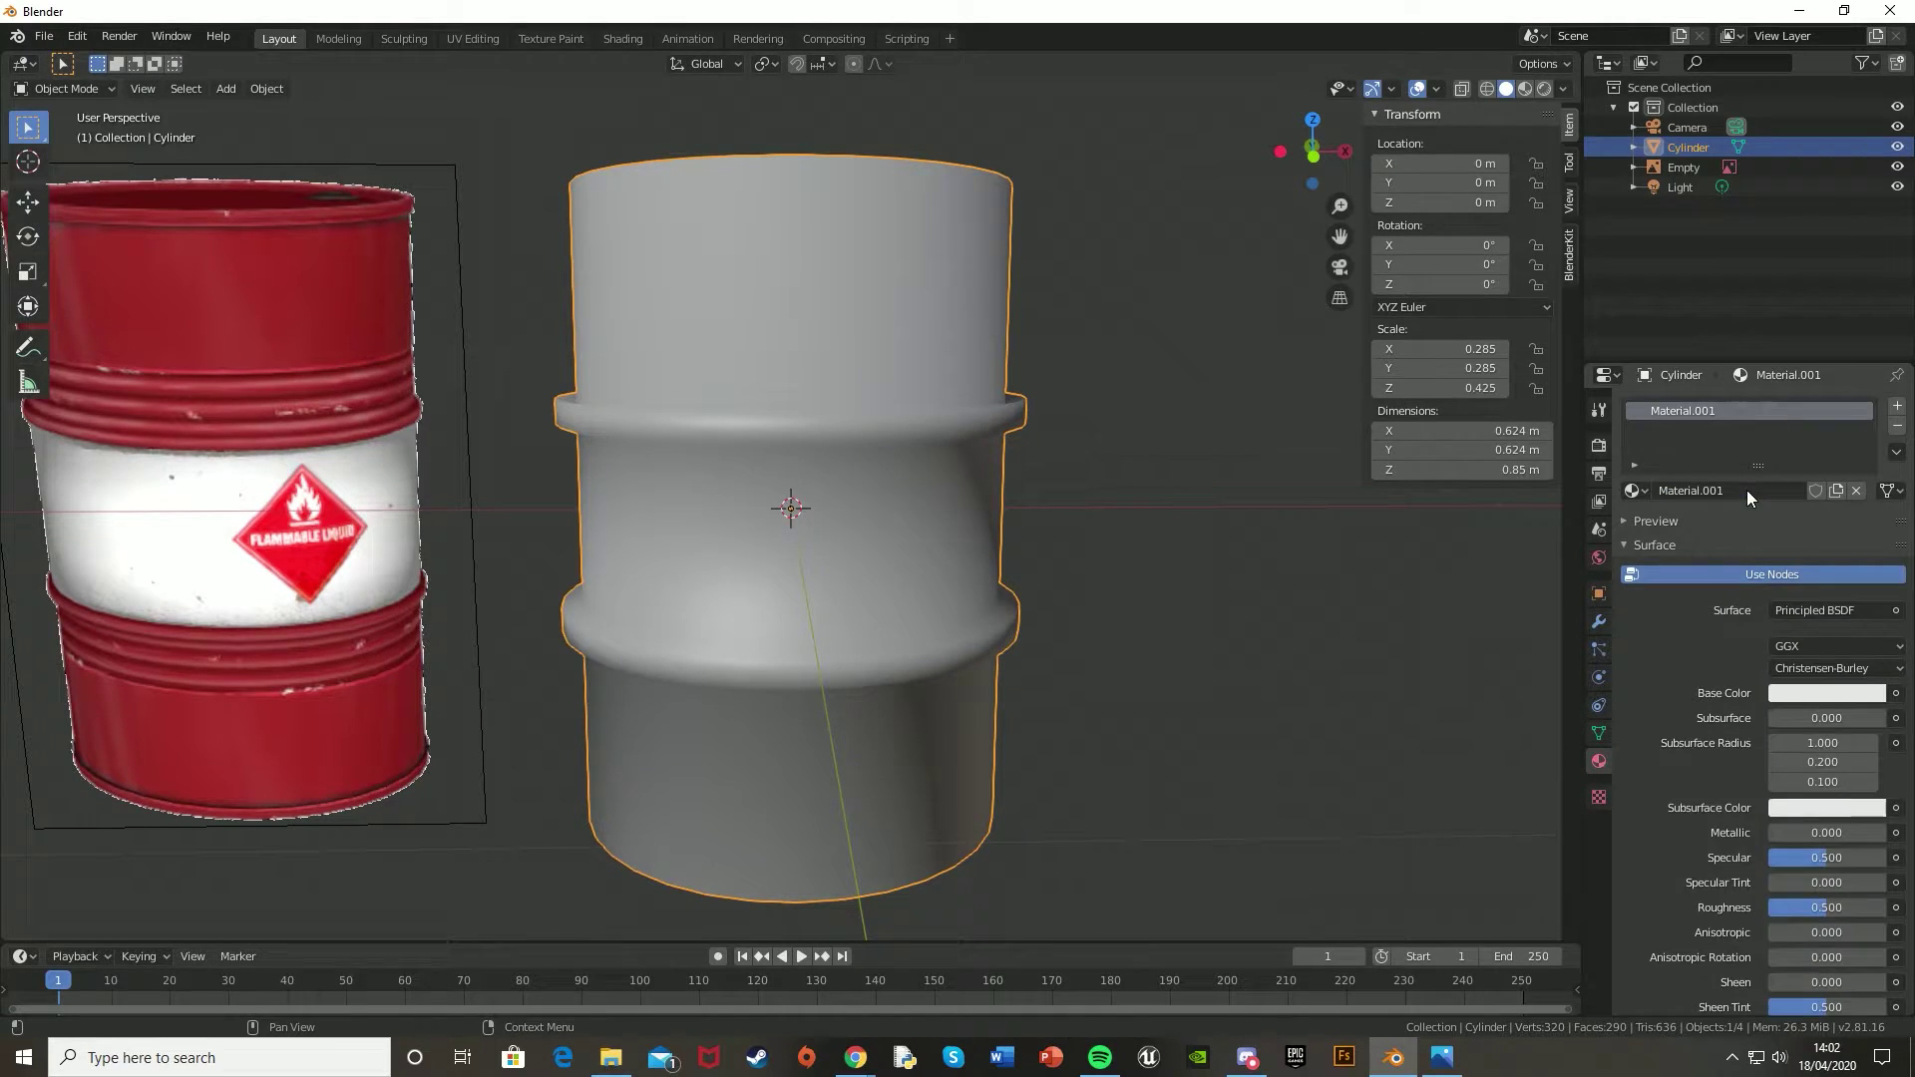
click(1896, 693)
click(1535, 822)
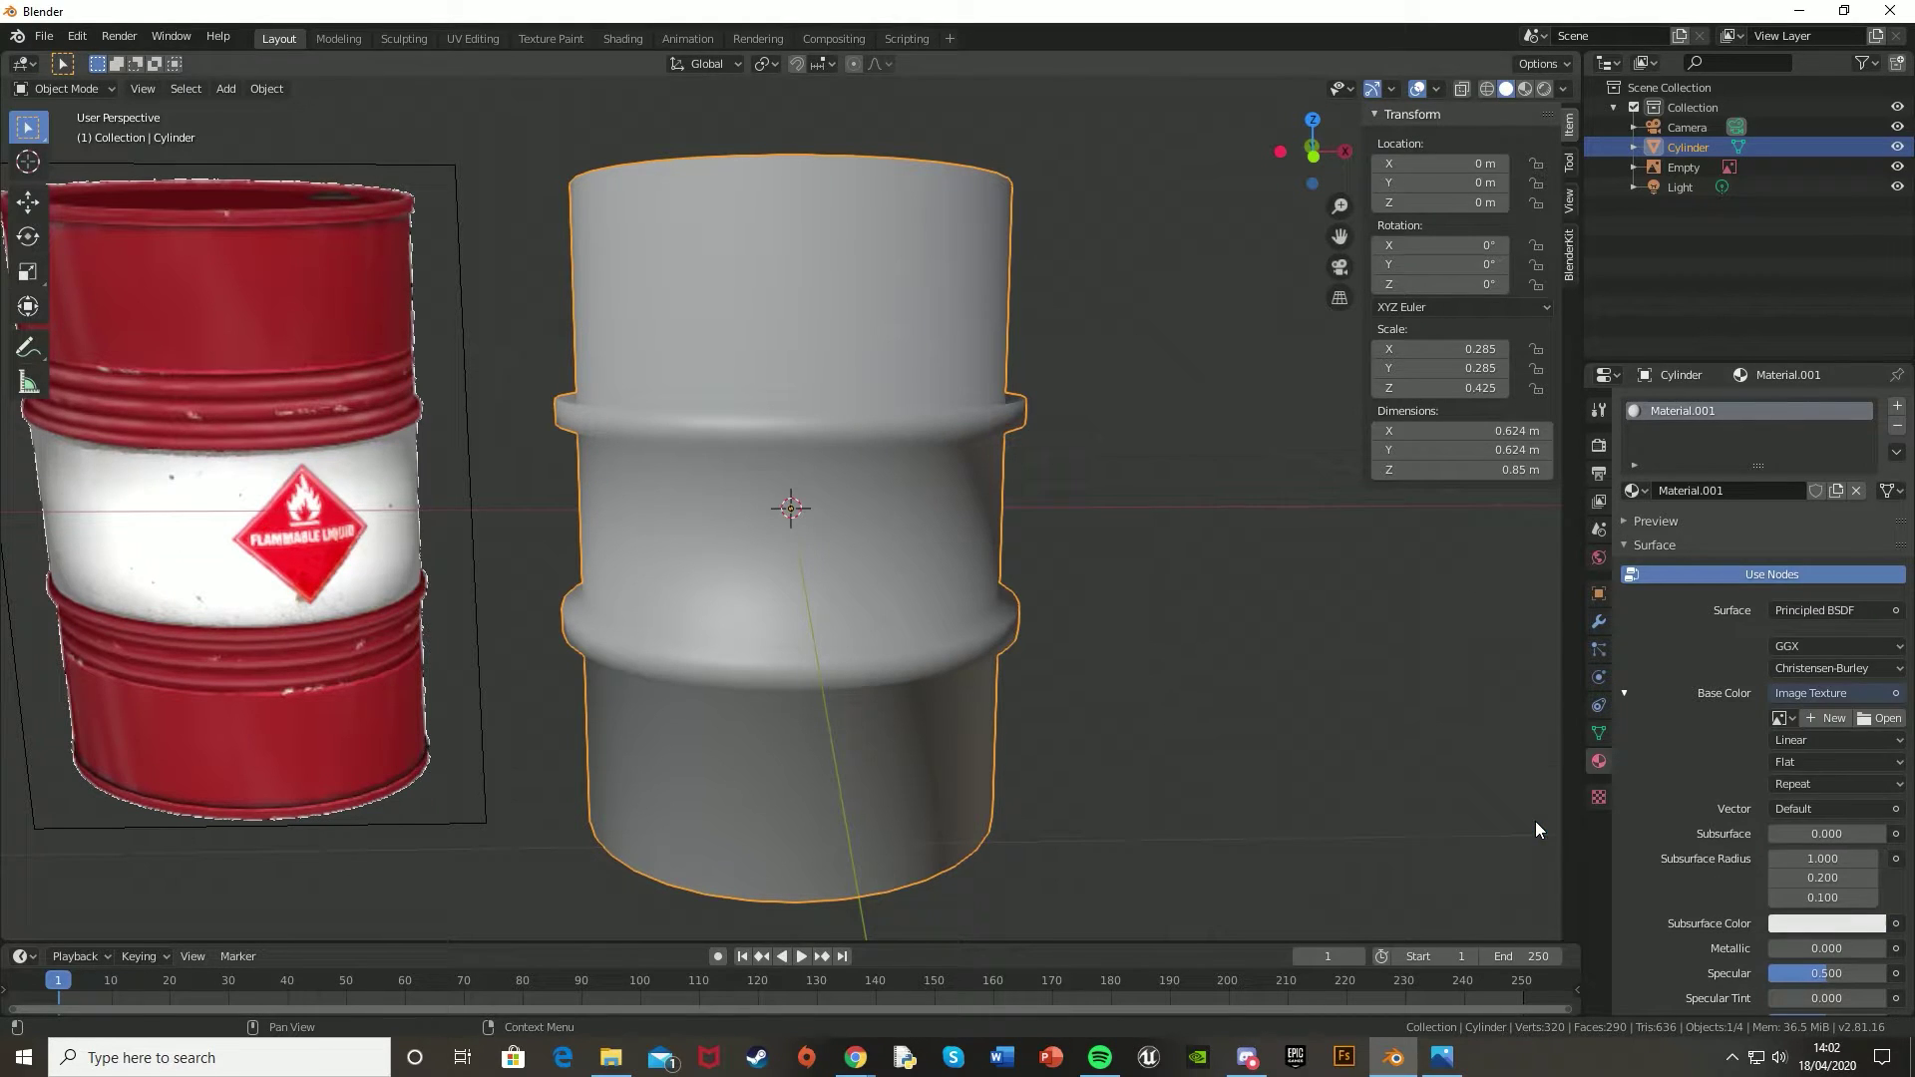
- Load the Barrel_01_Explosive image from the recent barrel tutorial folder as the Base Color texture and display the viewport in Material Preview
click(1882, 718)
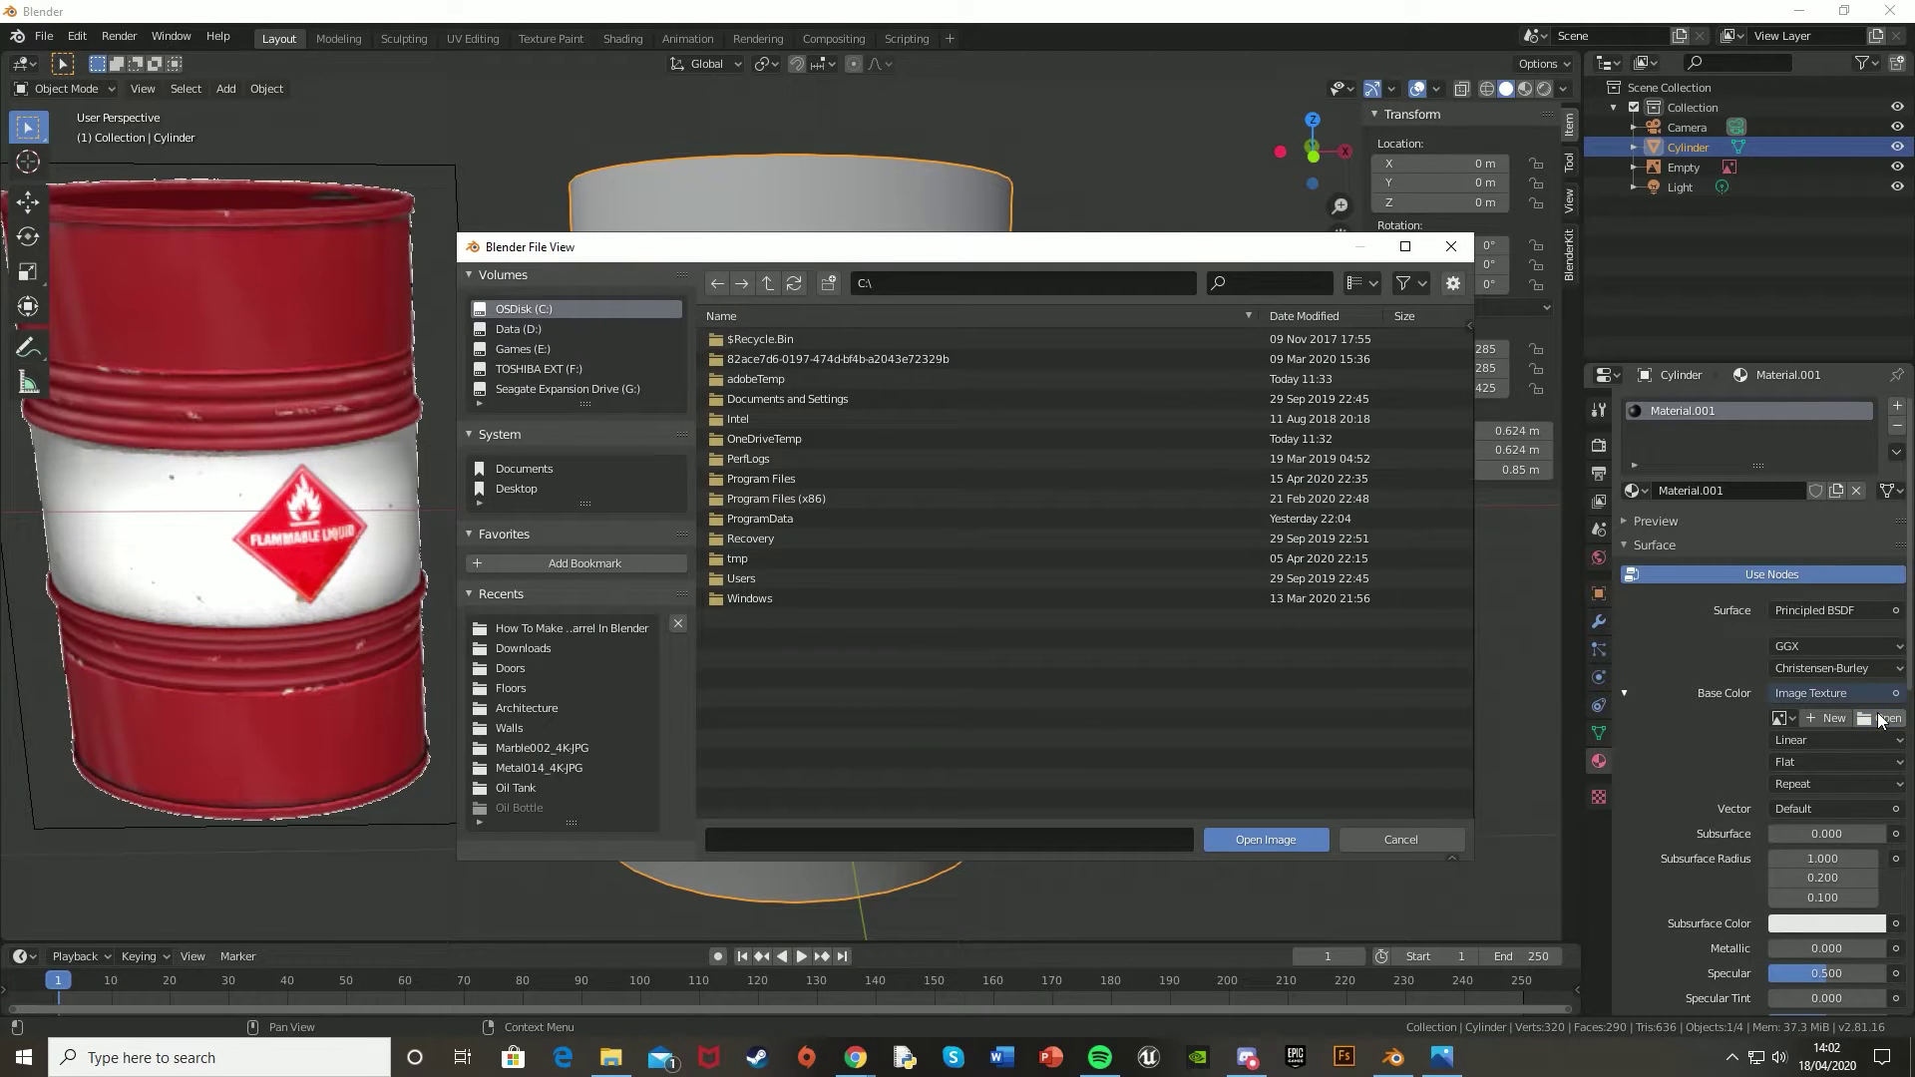
click(579, 629)
double_click(830, 339)
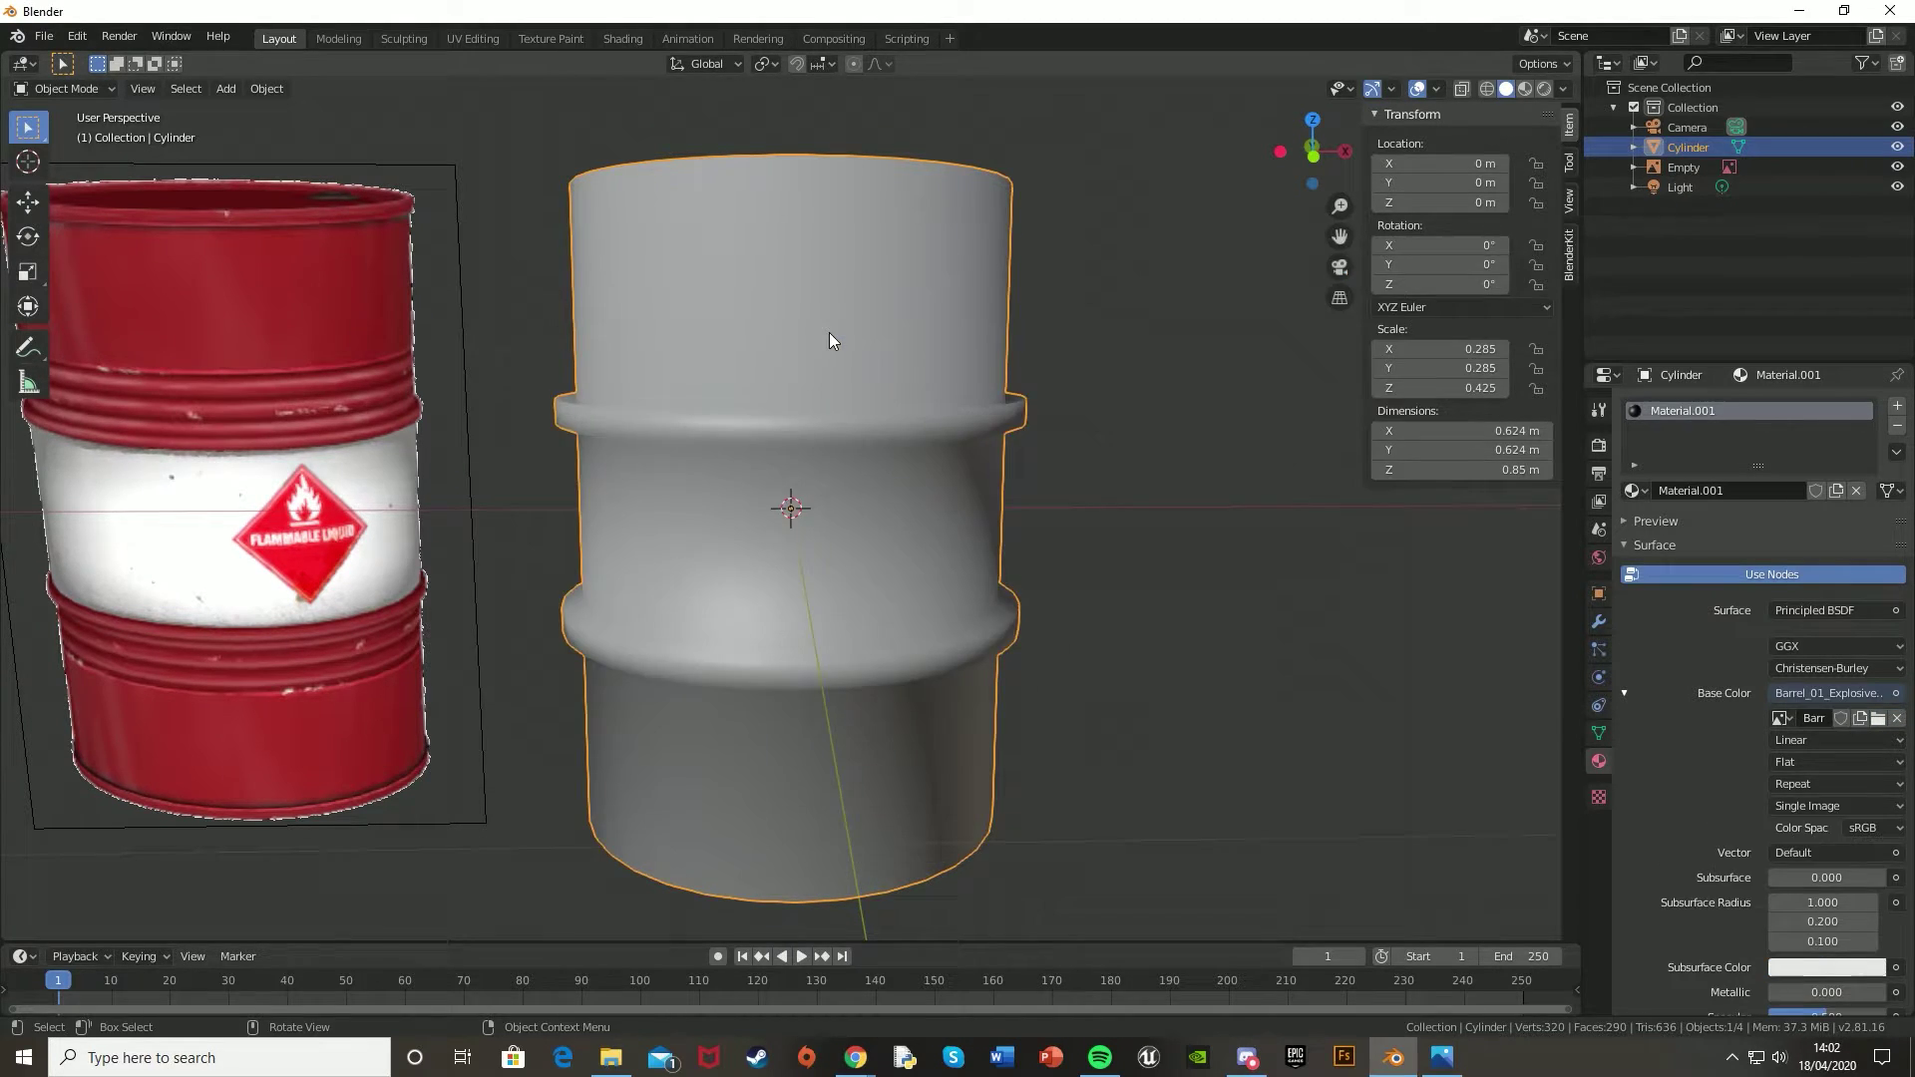
click(1525, 89)
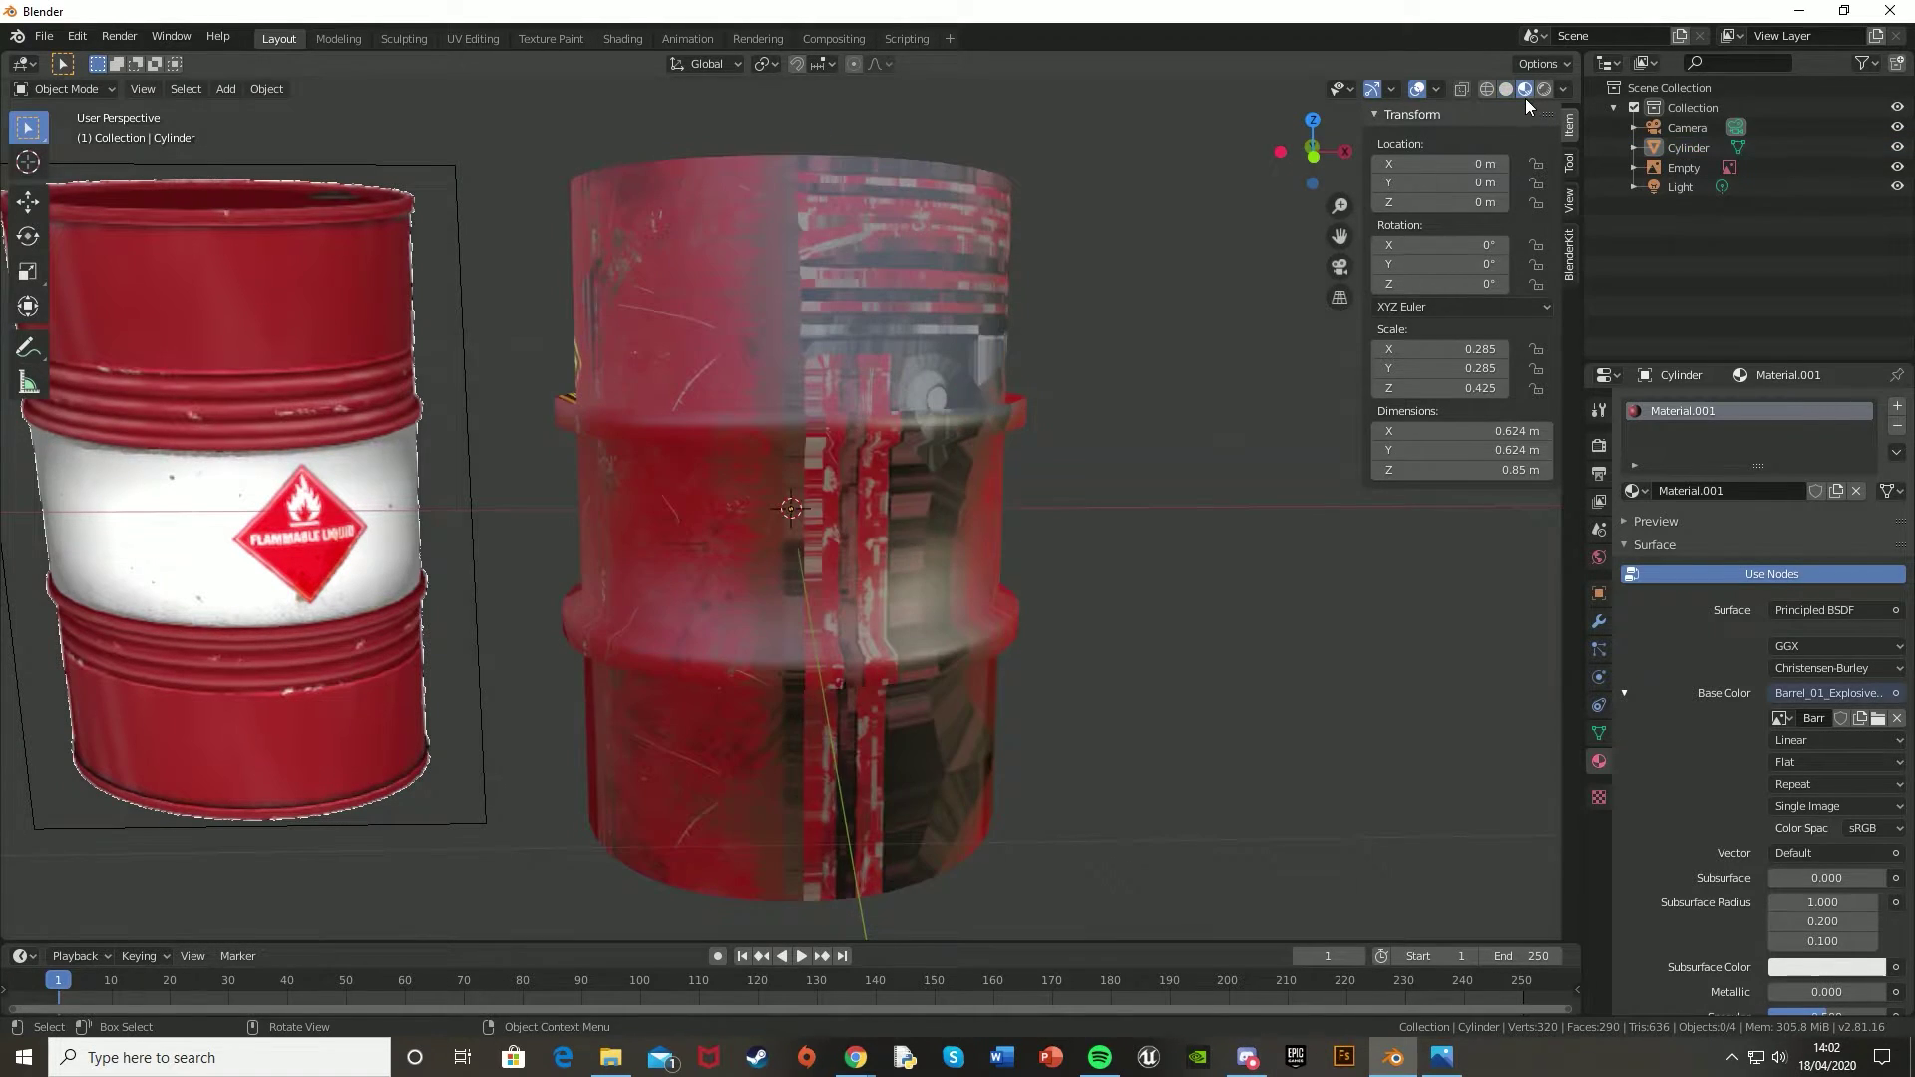
mouse_move(1040, 385)
middle_down()
mouse_move(489, 380)
mouse_move(1029, 383)
mouse_move(1008, 385)
middle_up()
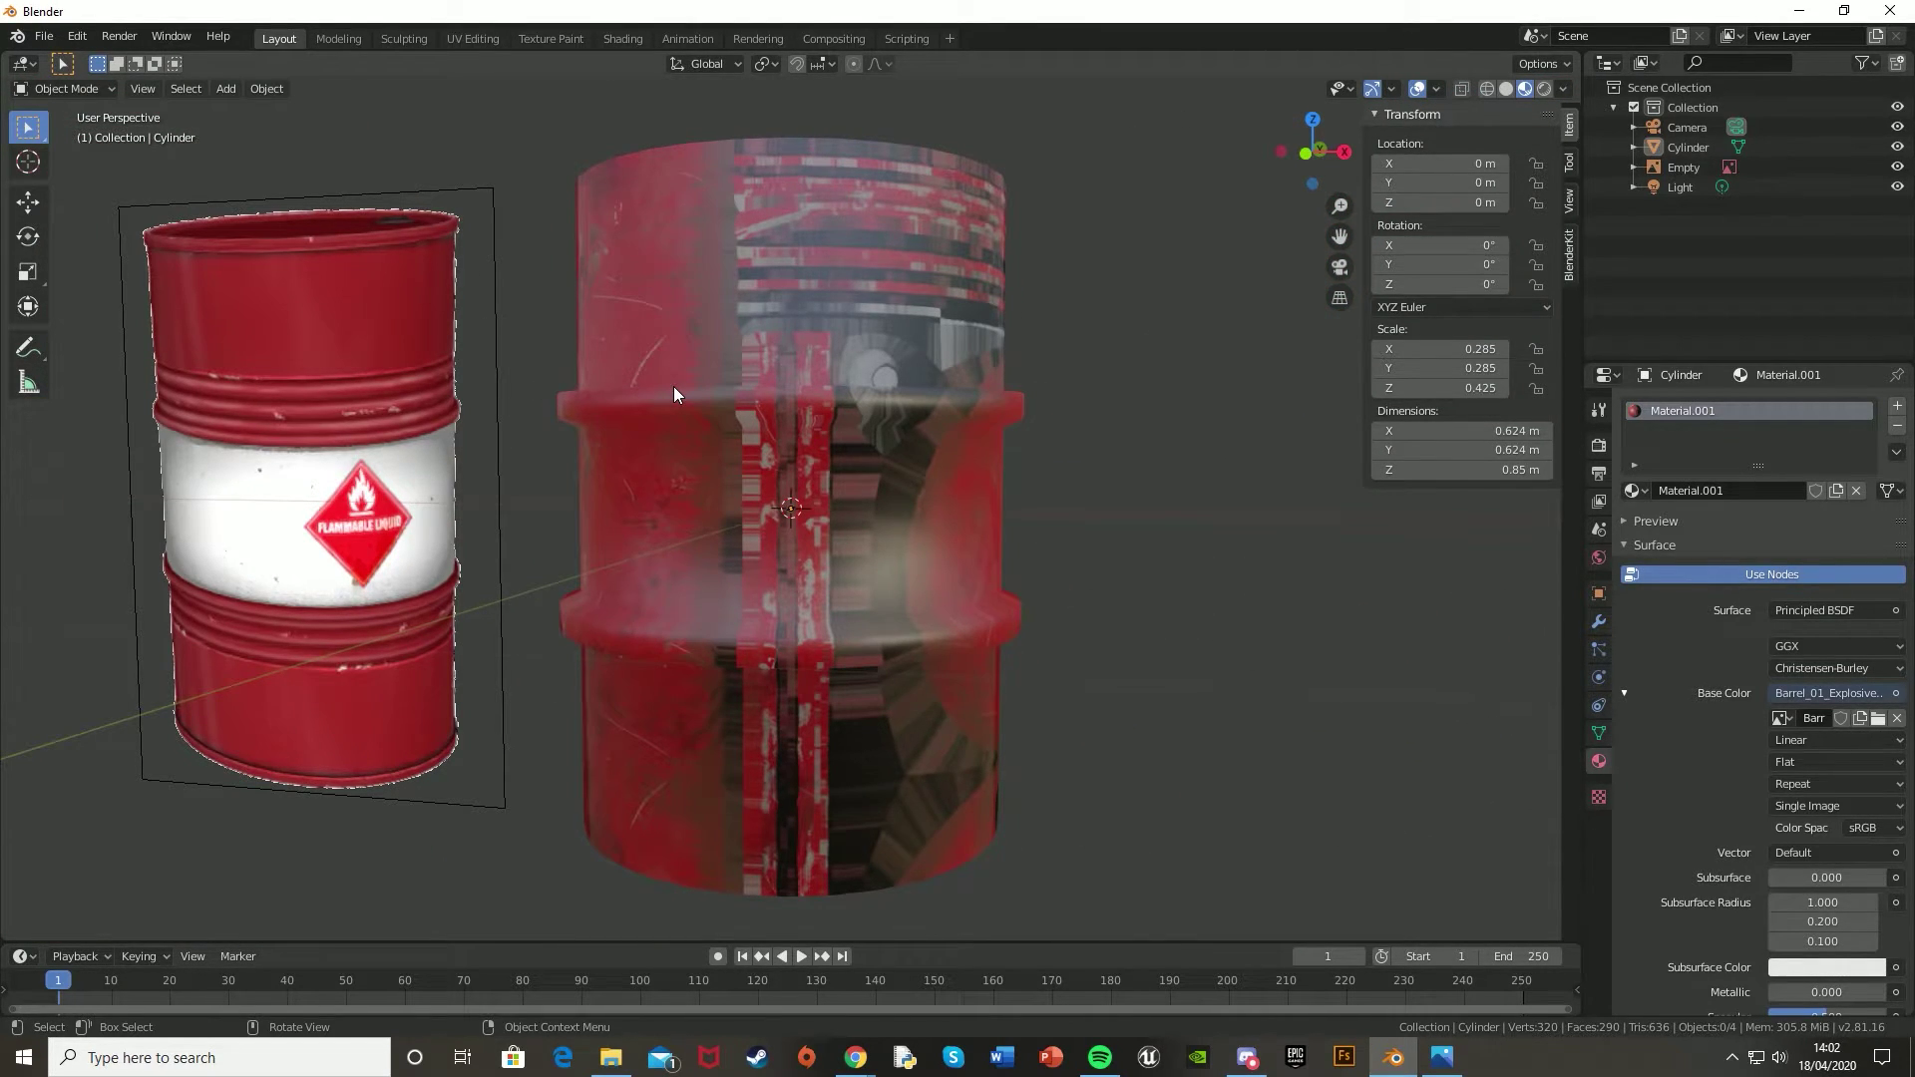
- Apply Rotation & Scale to the barrel object
click(674, 387)
middle_drag(674, 387, 685, 392)
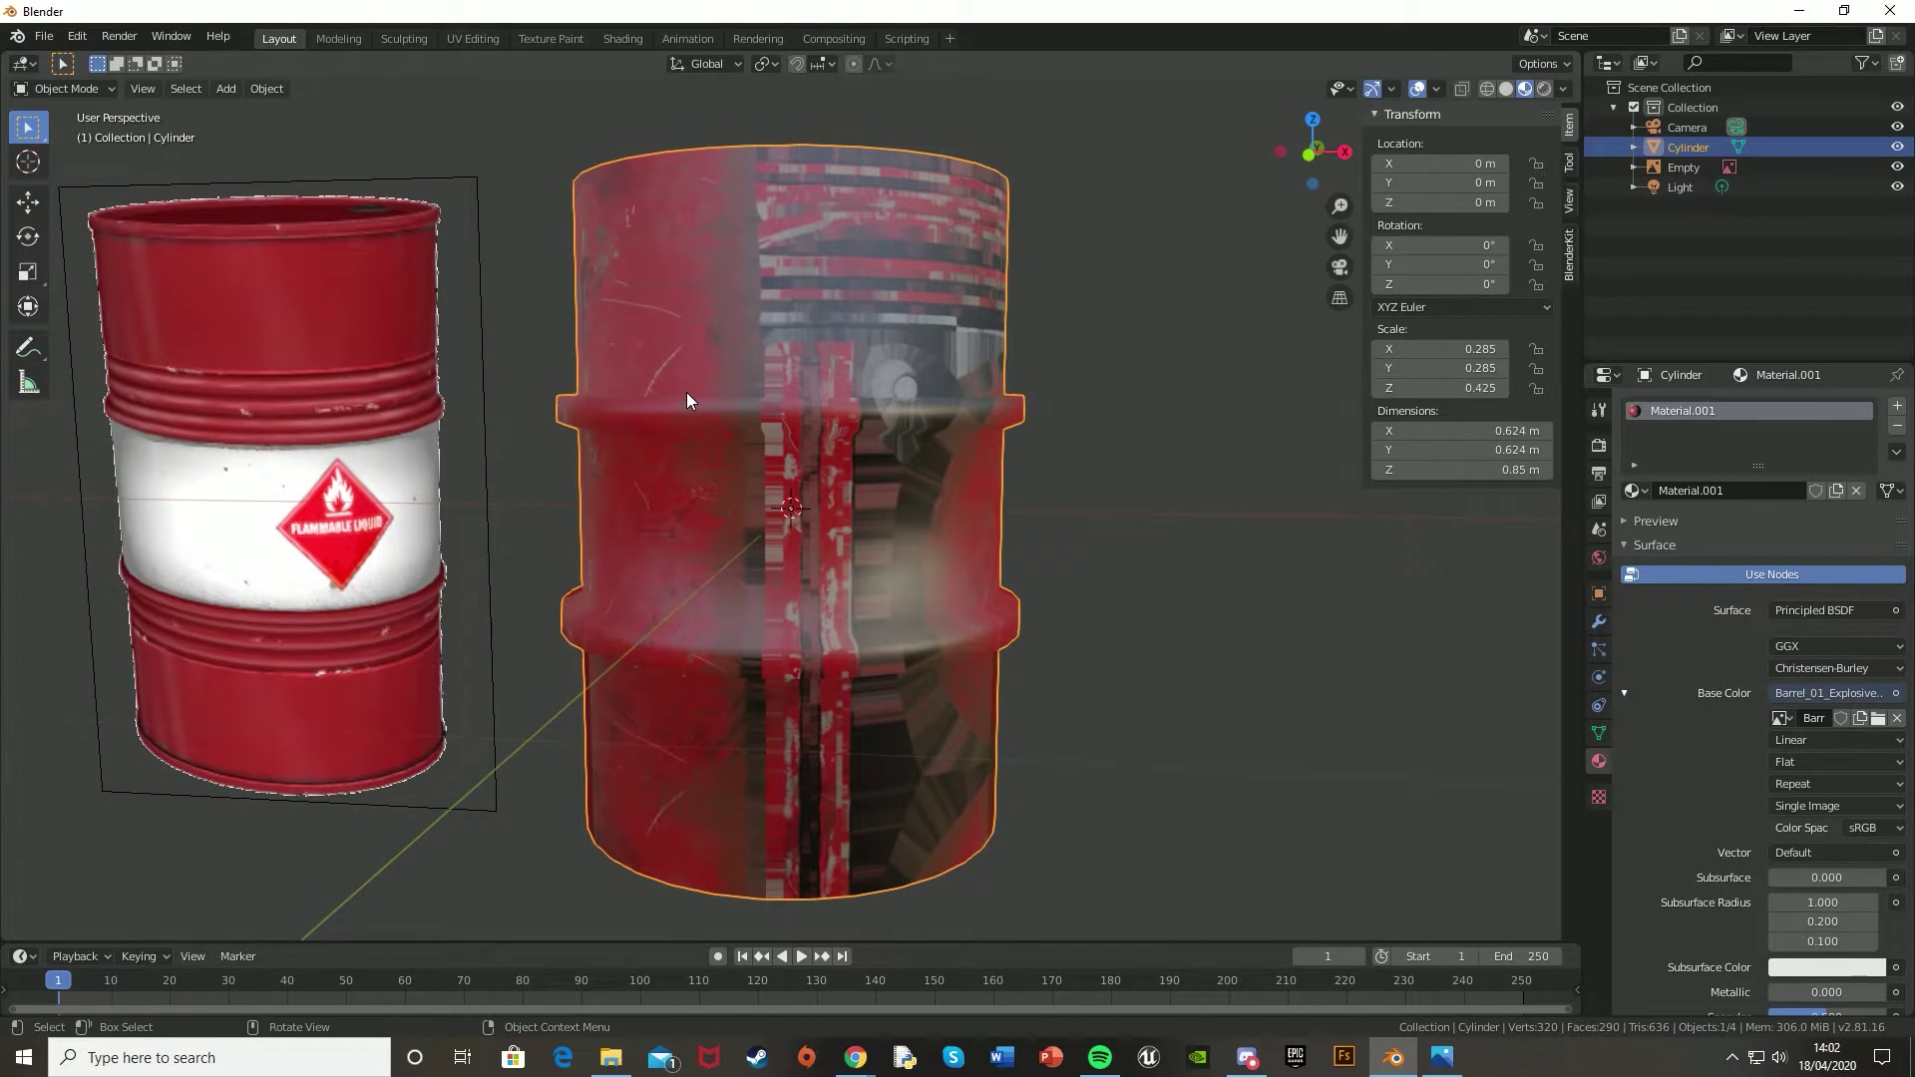
key(ctrl+a)
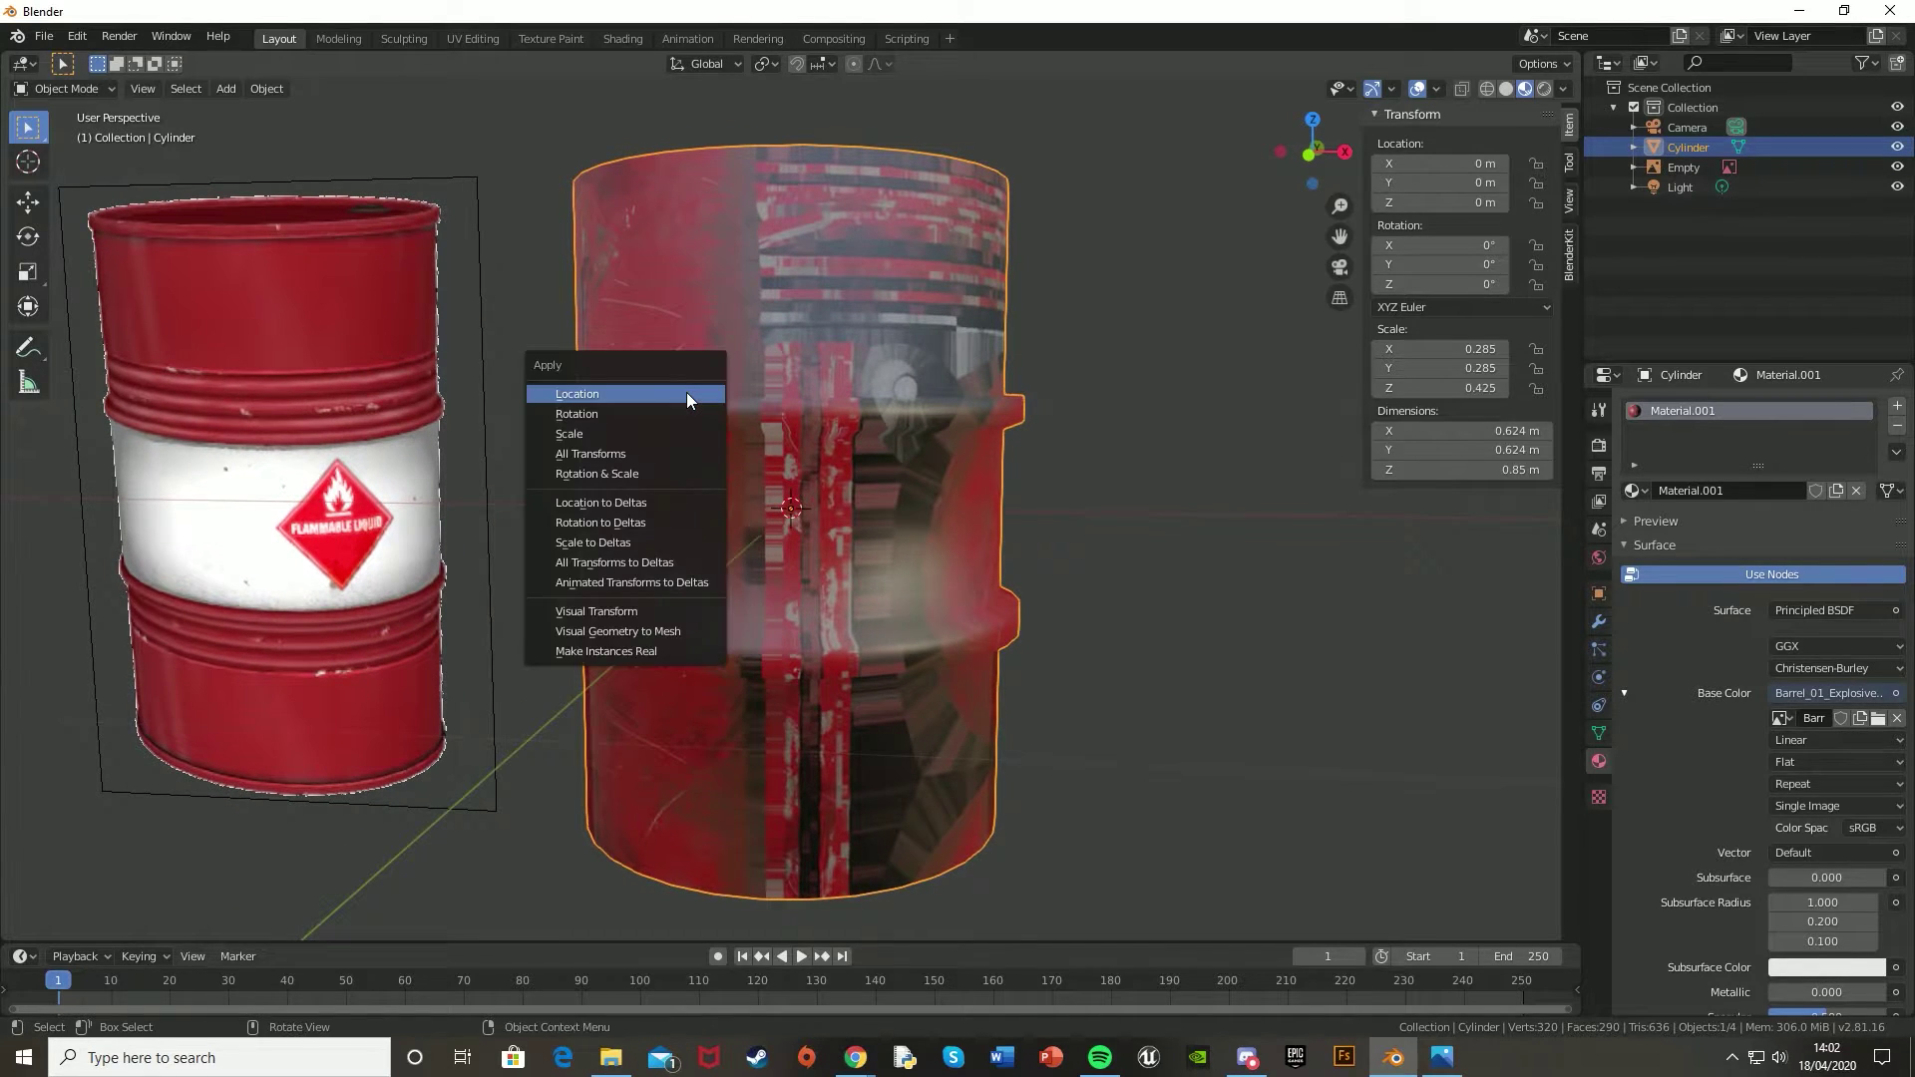
click(648, 482)
- In Edit Mode, select all of the barrel's faces and unwrap them
key(Tab)
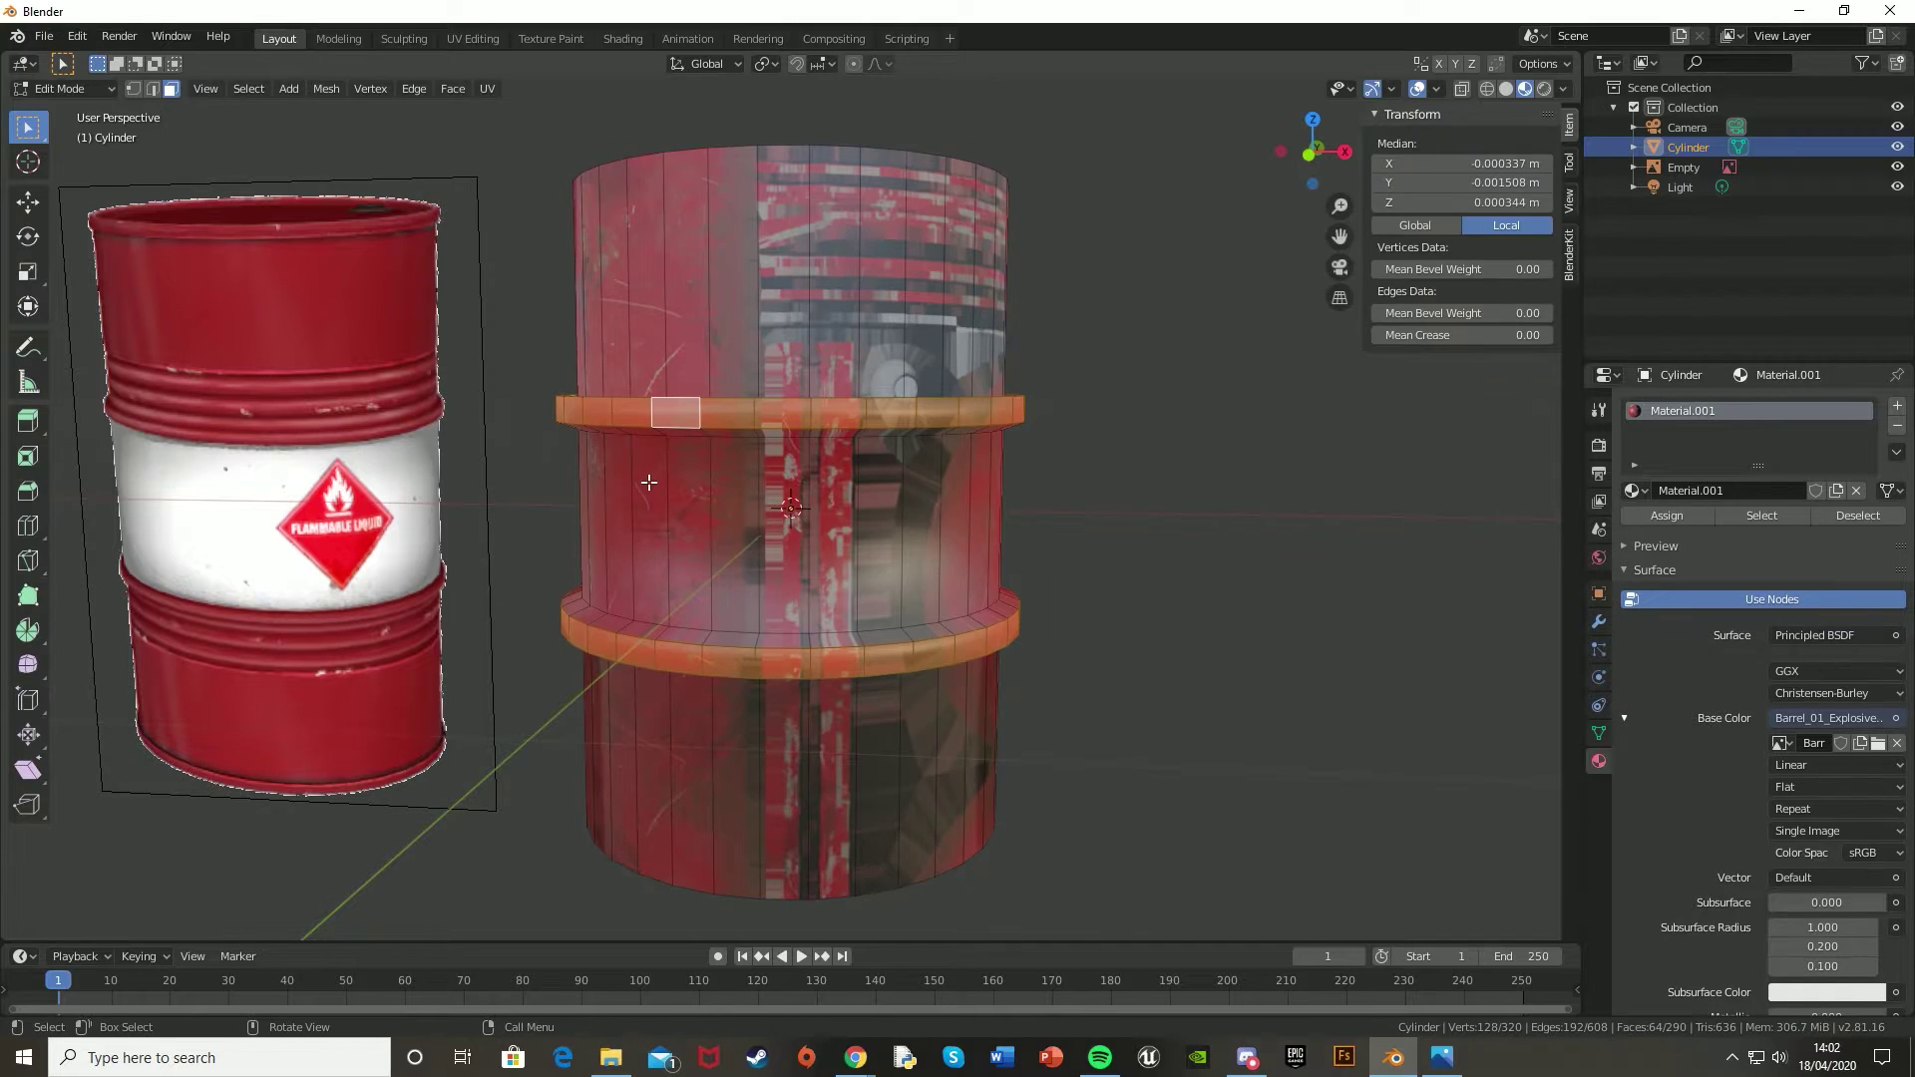
key(a)
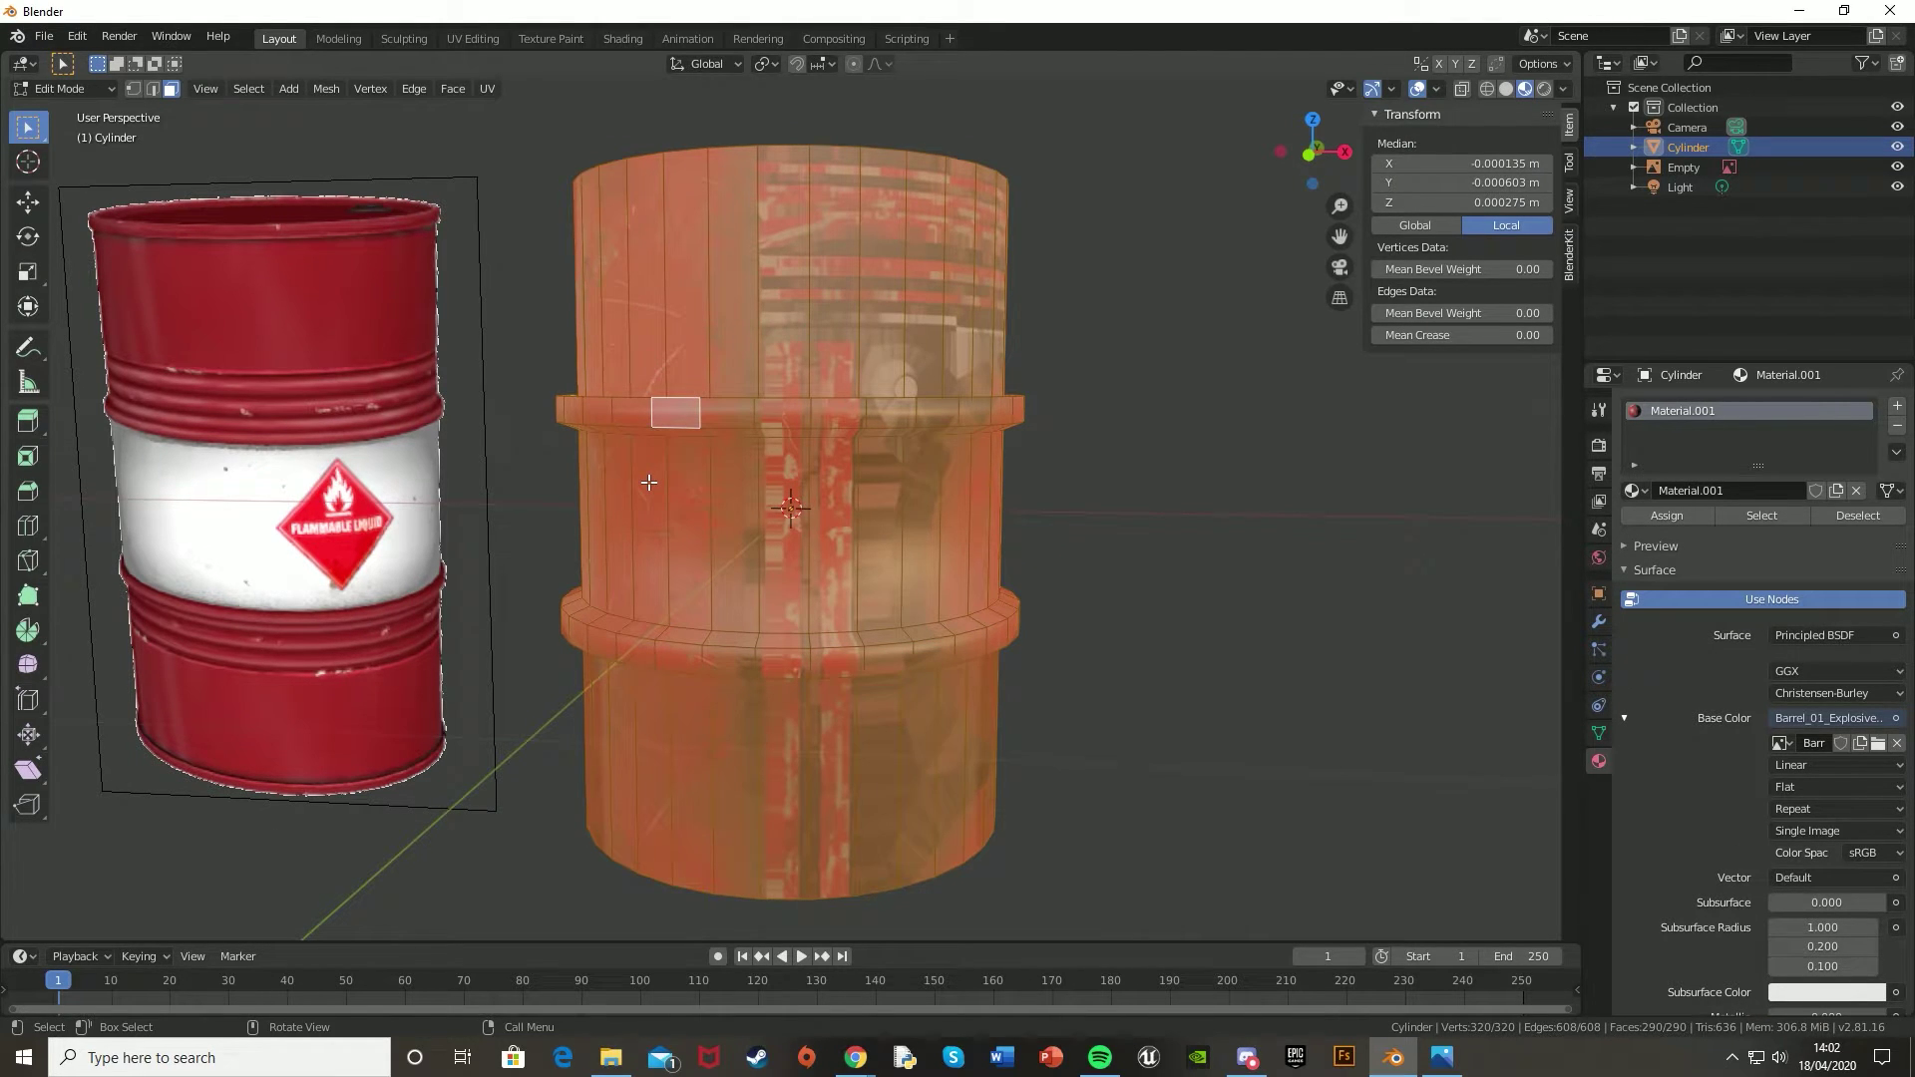
key(u)
click(650, 489)
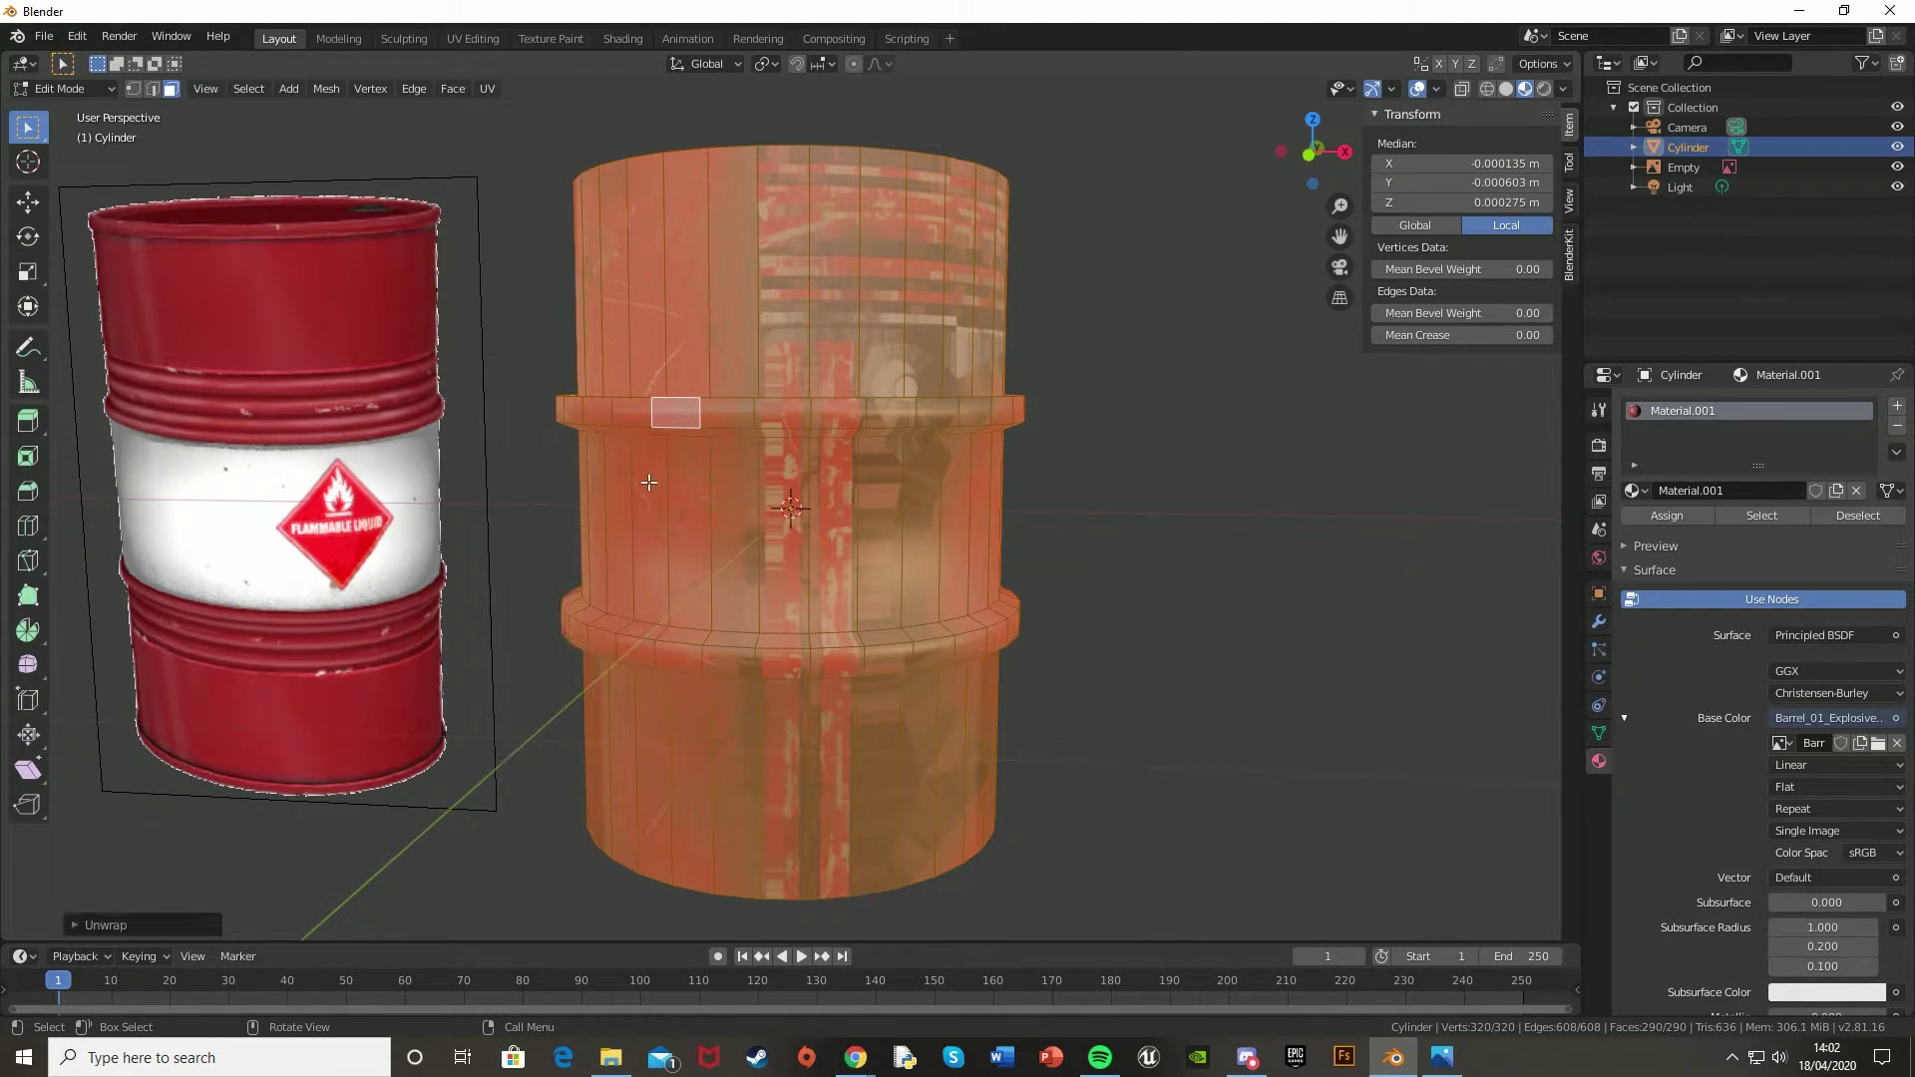
- In the UV Editing workspace, select the entire UV layout and move it above the texture image
click(476, 37)
scroll(401, 429, up, 3)
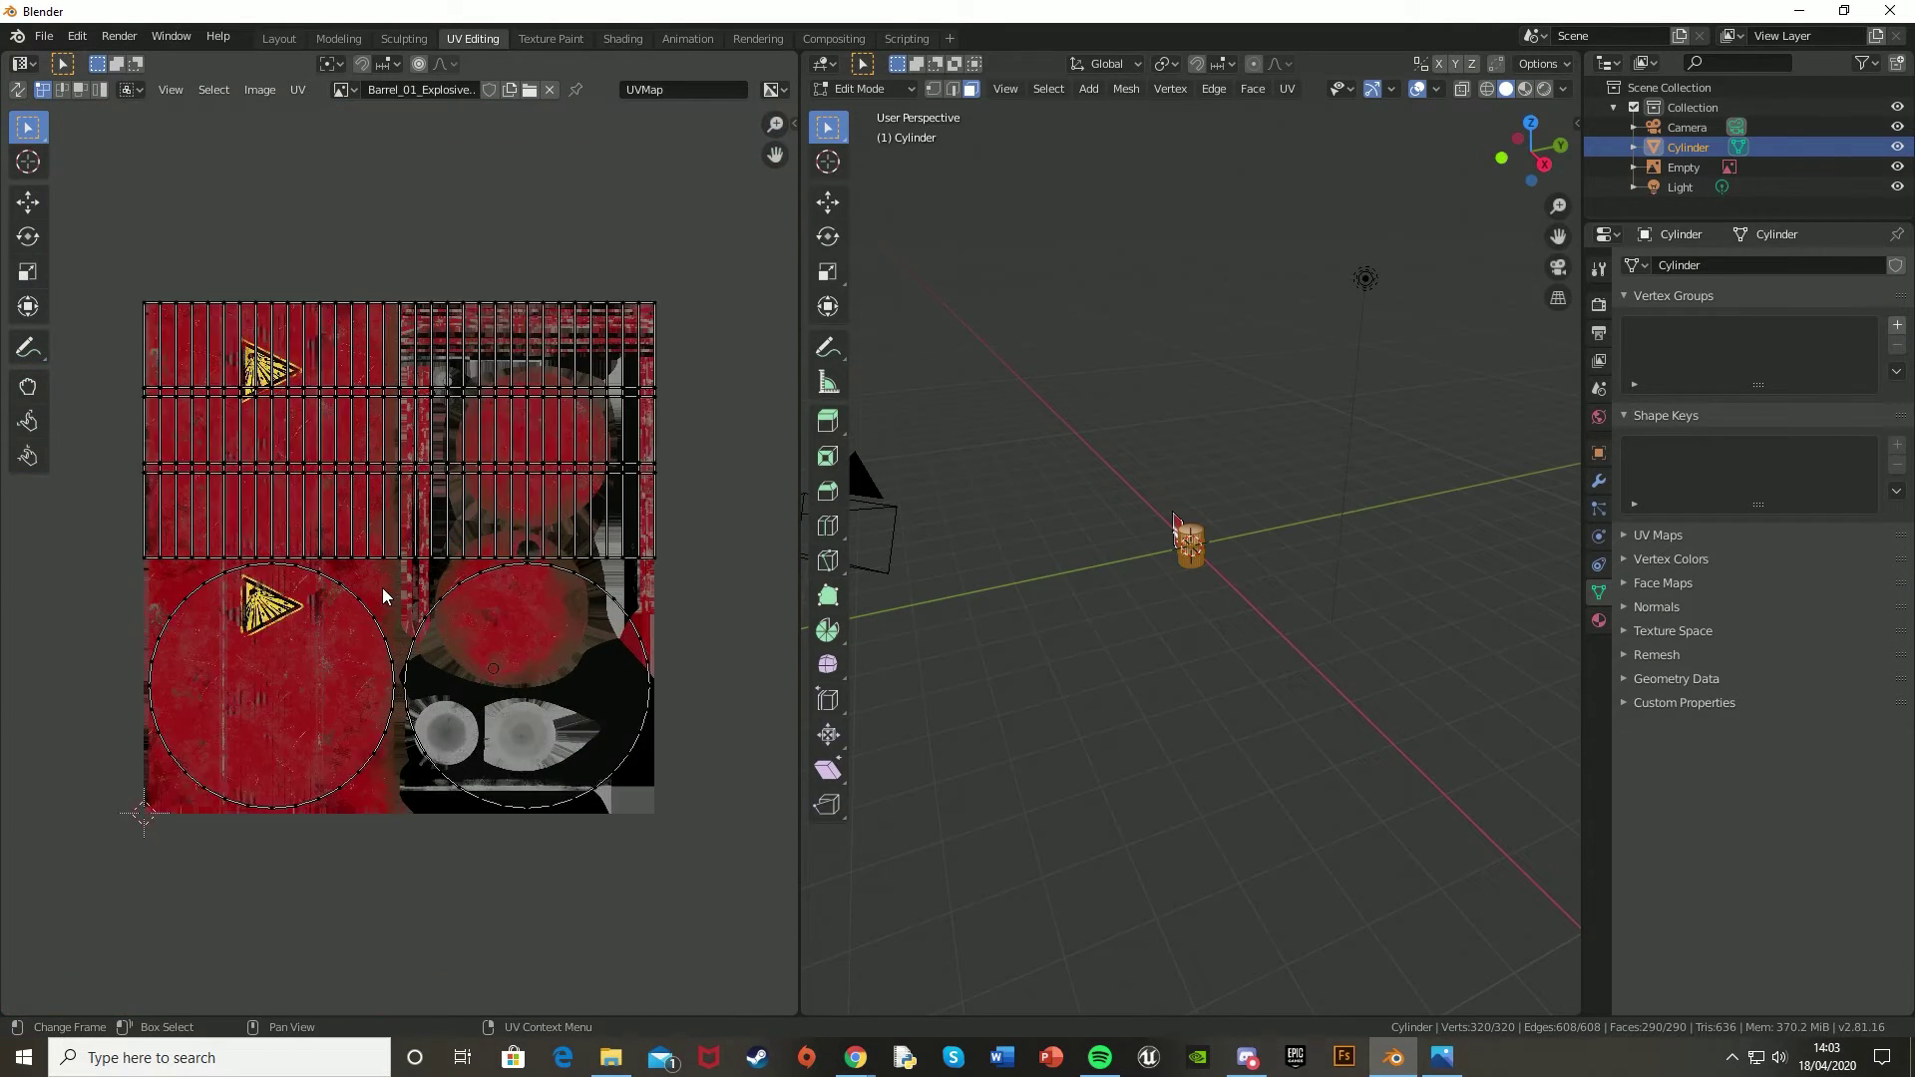
middle_drag(321, 631, 309, 423)
drag(77, 364, 764, 738)
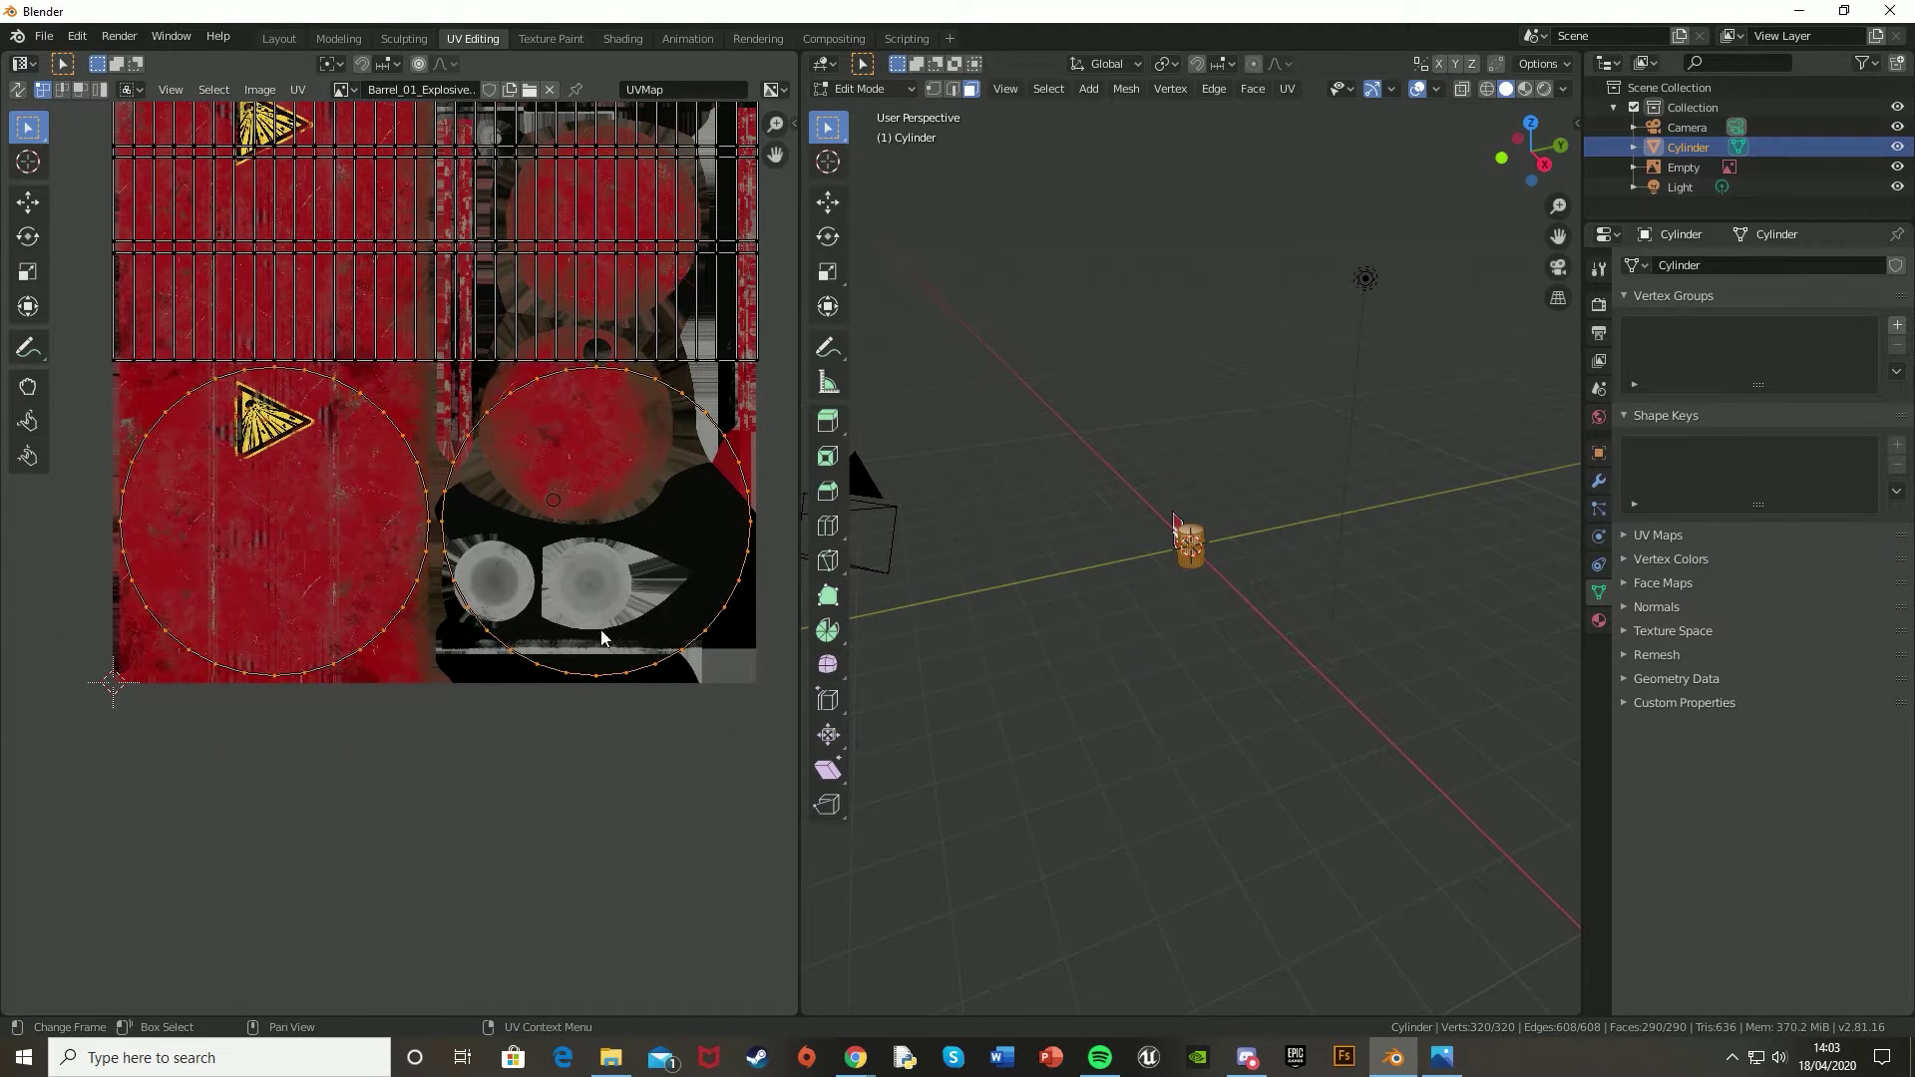
scroll(369, 505, down, 4)
shift+drag(188, 275, 625, 686)
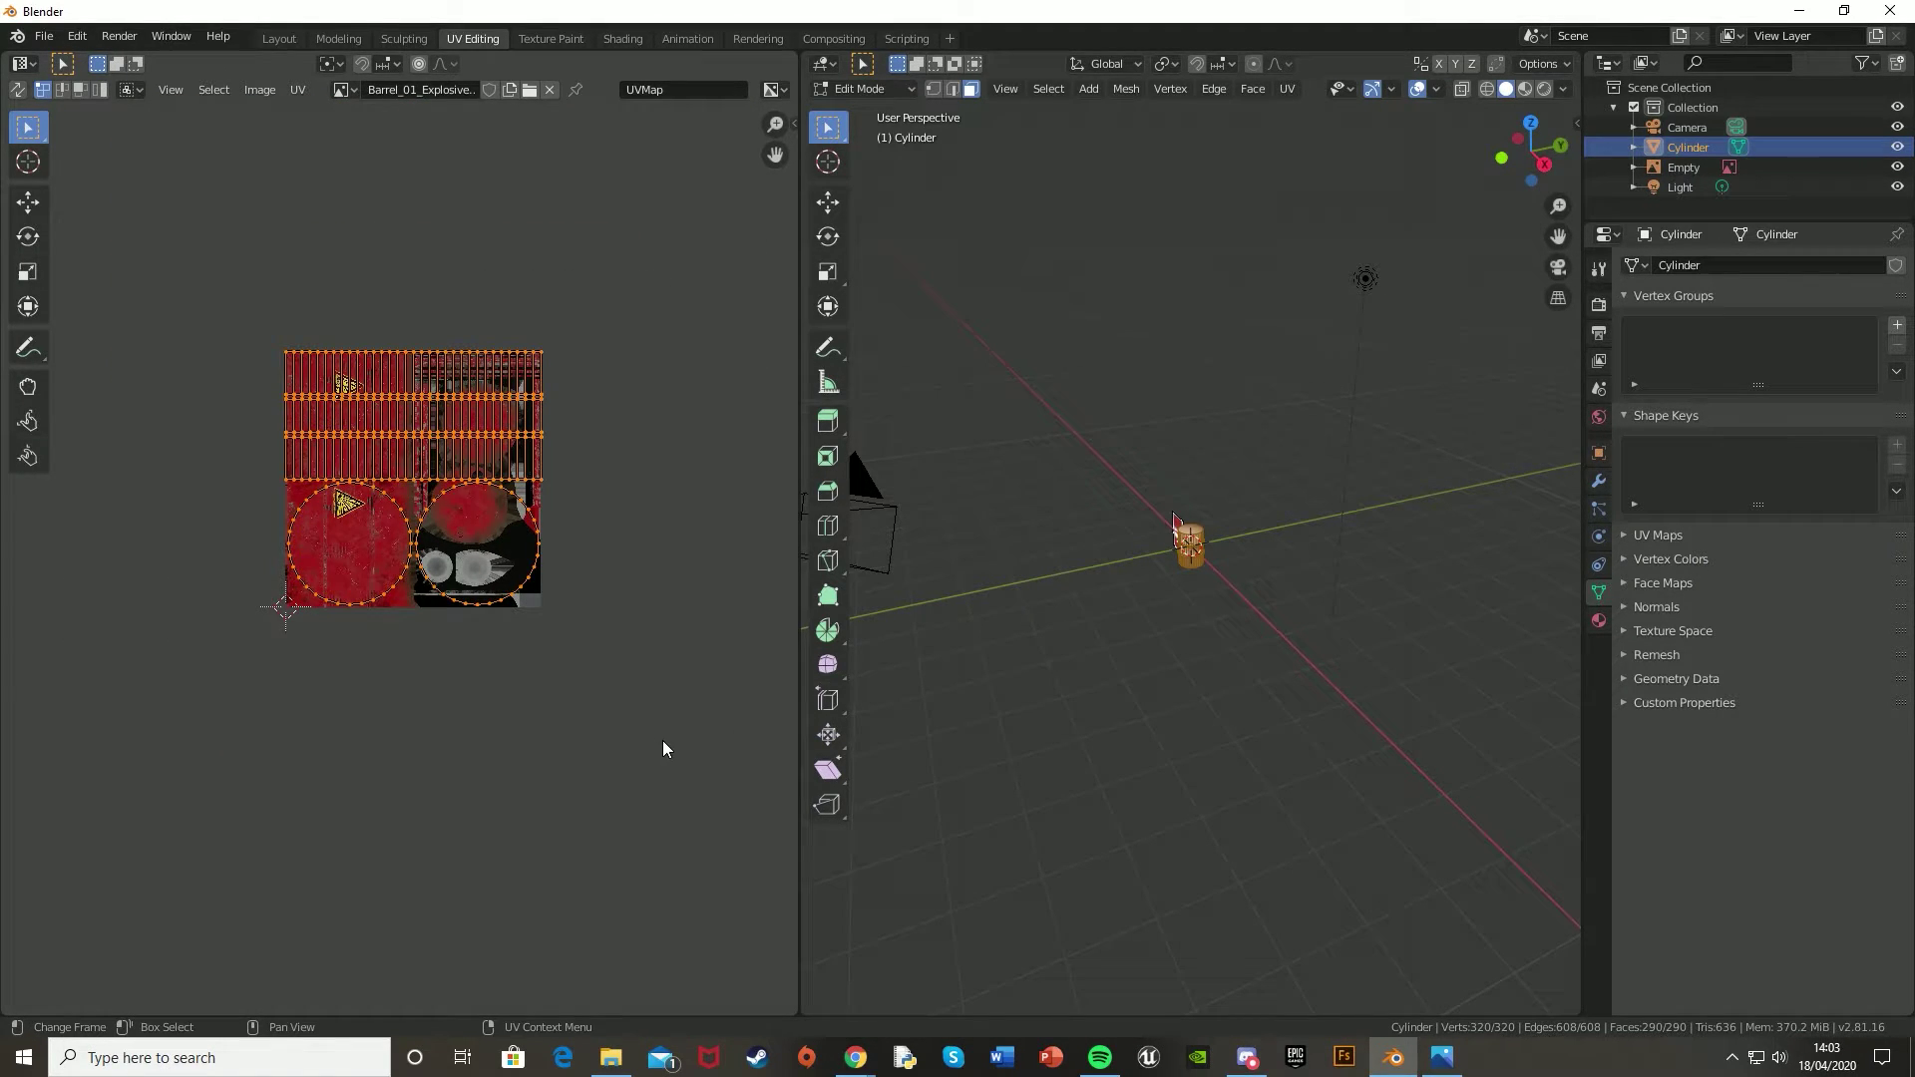
key(g)
click(440, 340)
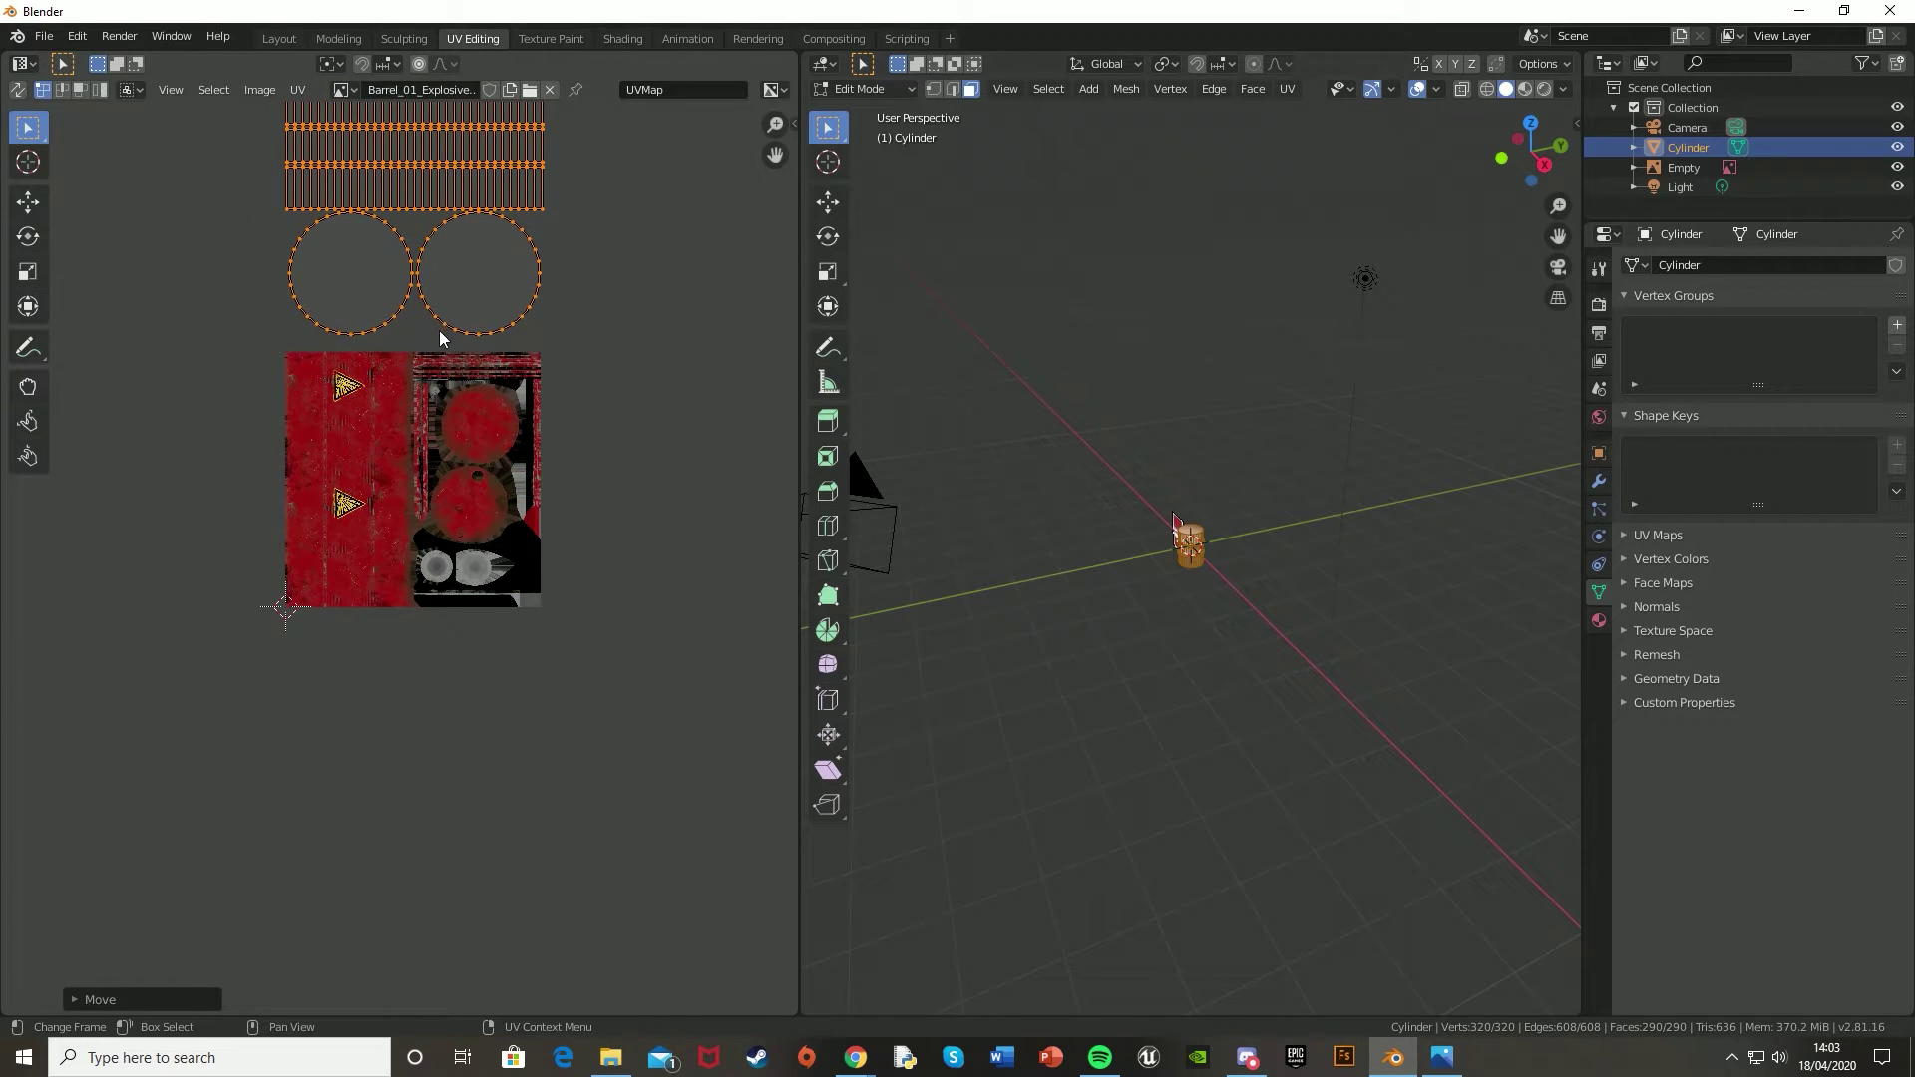
- Select the two circular cap islands and move them down onto the barrel texture
scroll(396, 554, up, 2)
middle_drag(396, 554, 396, 840)
drag(203, 302, 653, 581)
drag(215, 296, 653, 594)
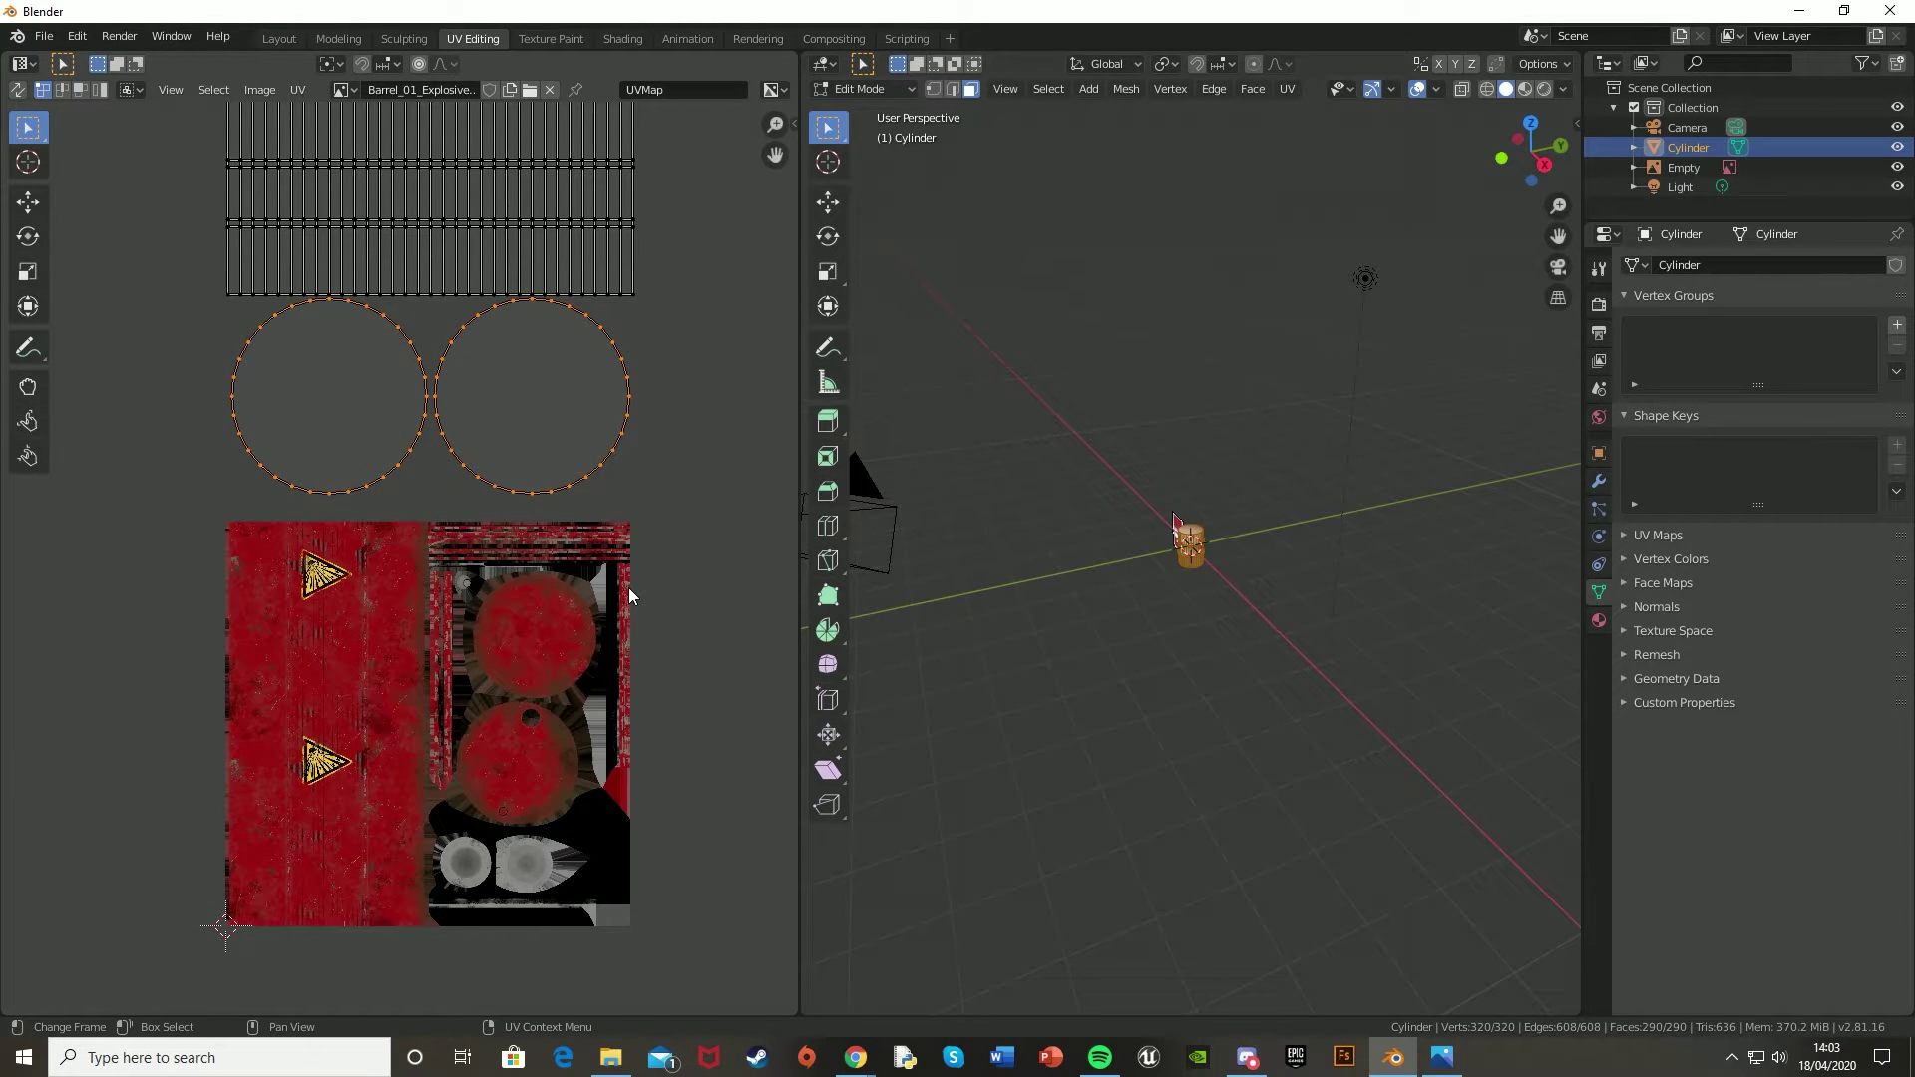
key(g)
click(648, 738)
- Rotate the two cap islands so they stack vertically, and scale them to about 0.63 to fit the texture's round red lids
middle_drag(650, 736, 618, 567)
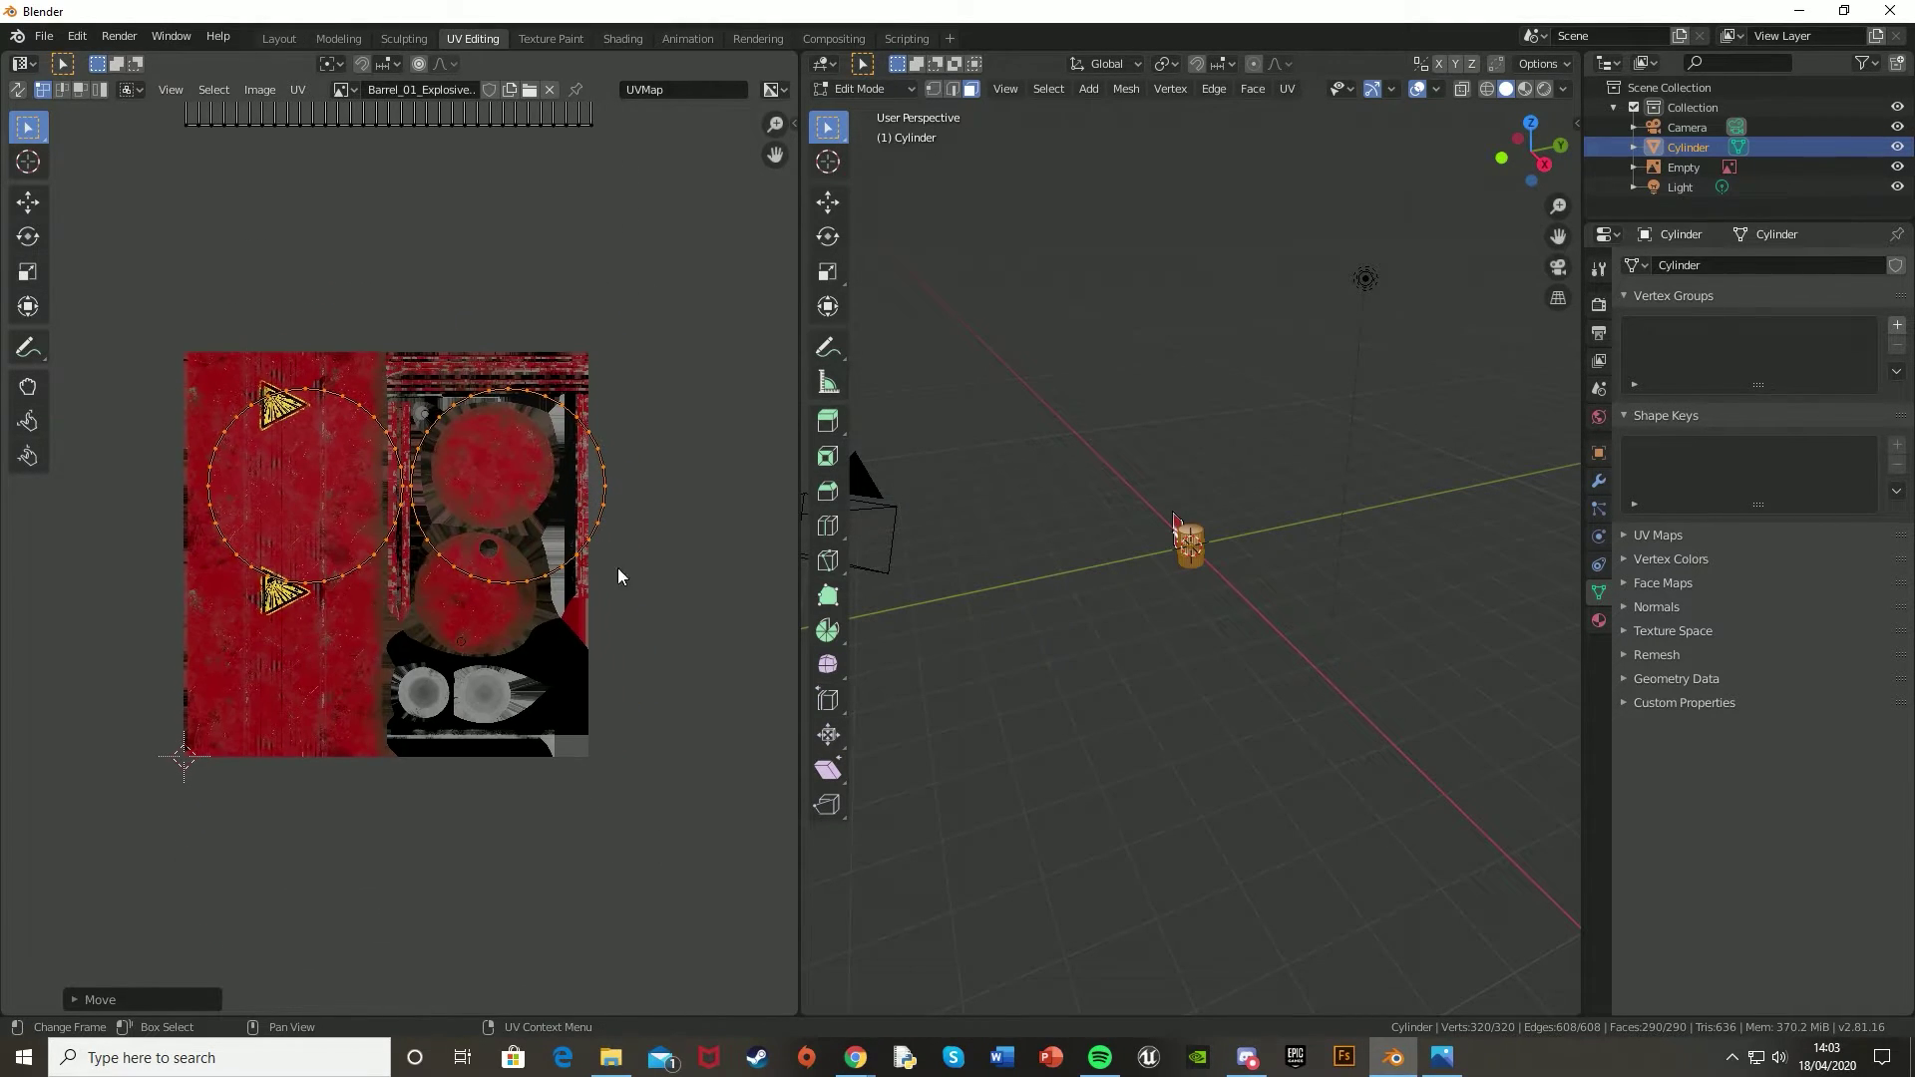
key(r)
click(692, 368)
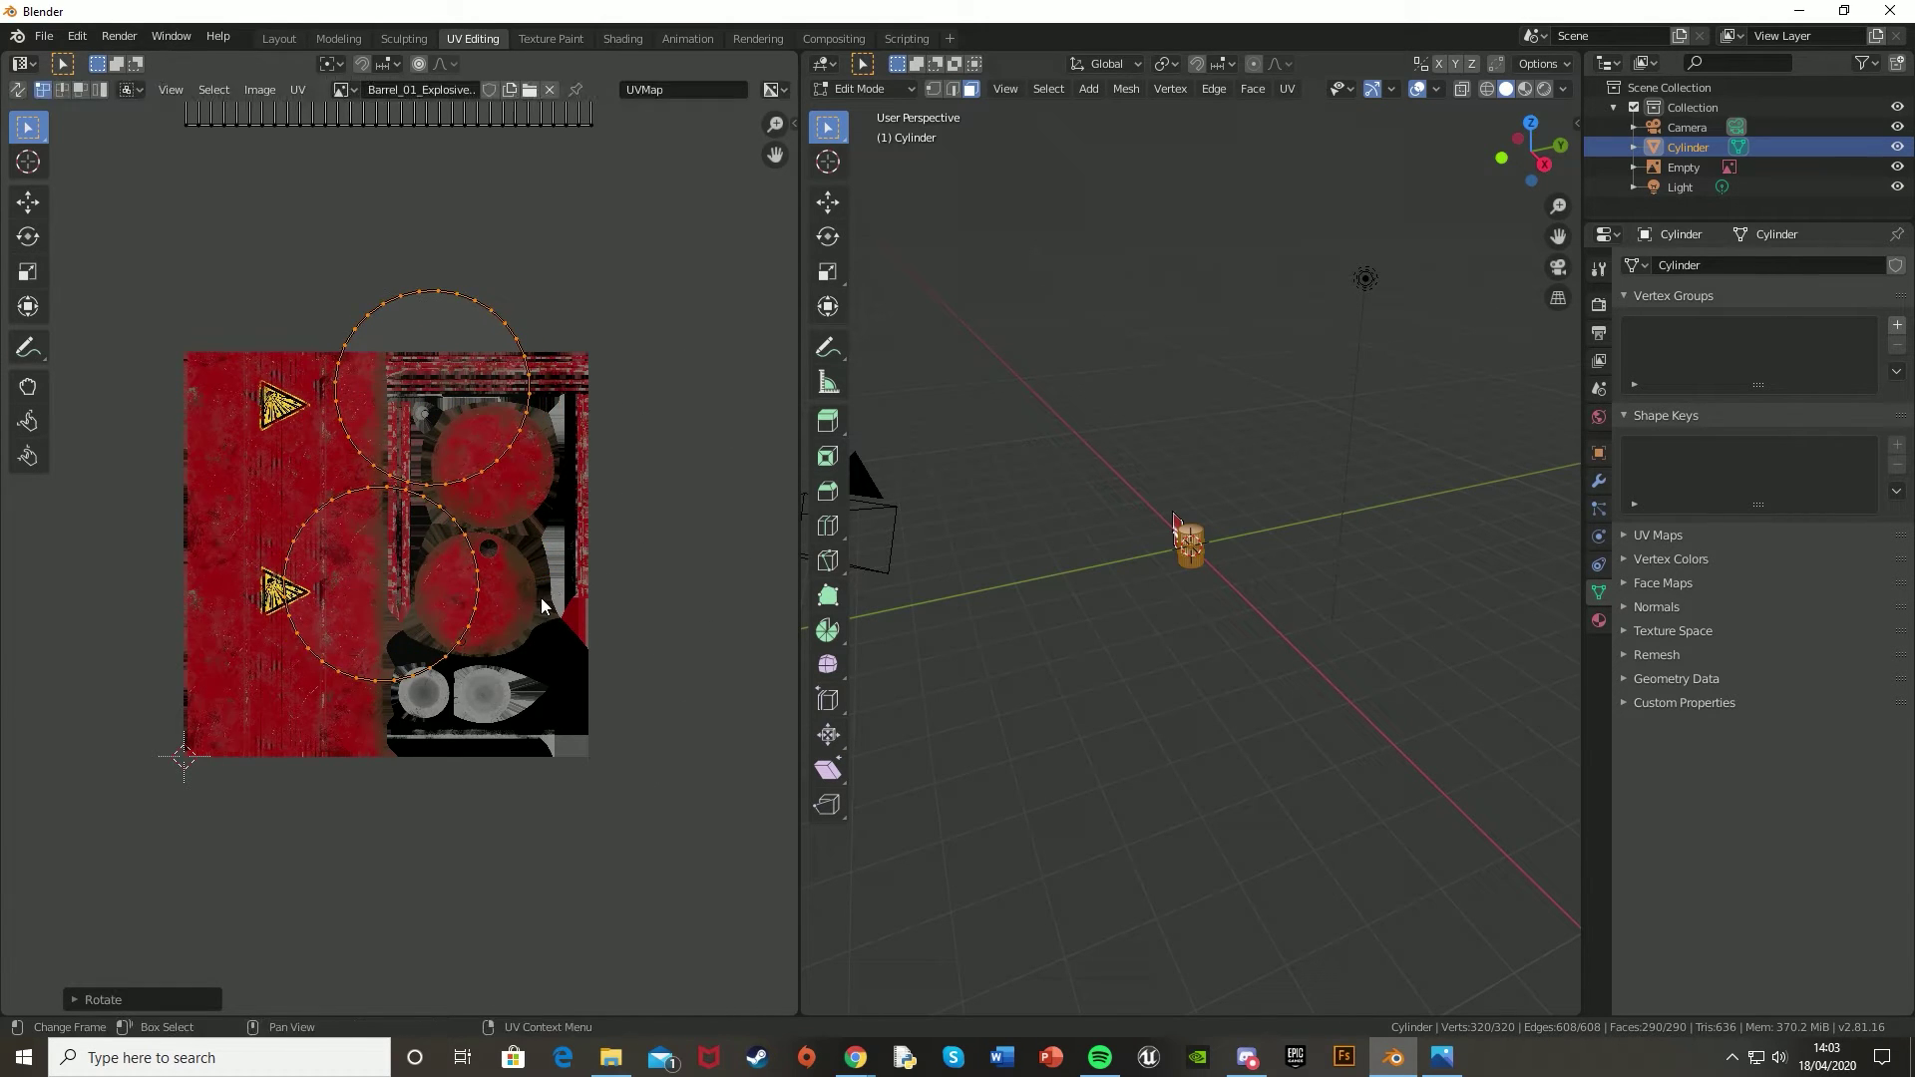
scroll(696, 287, up, 3)
key(s)
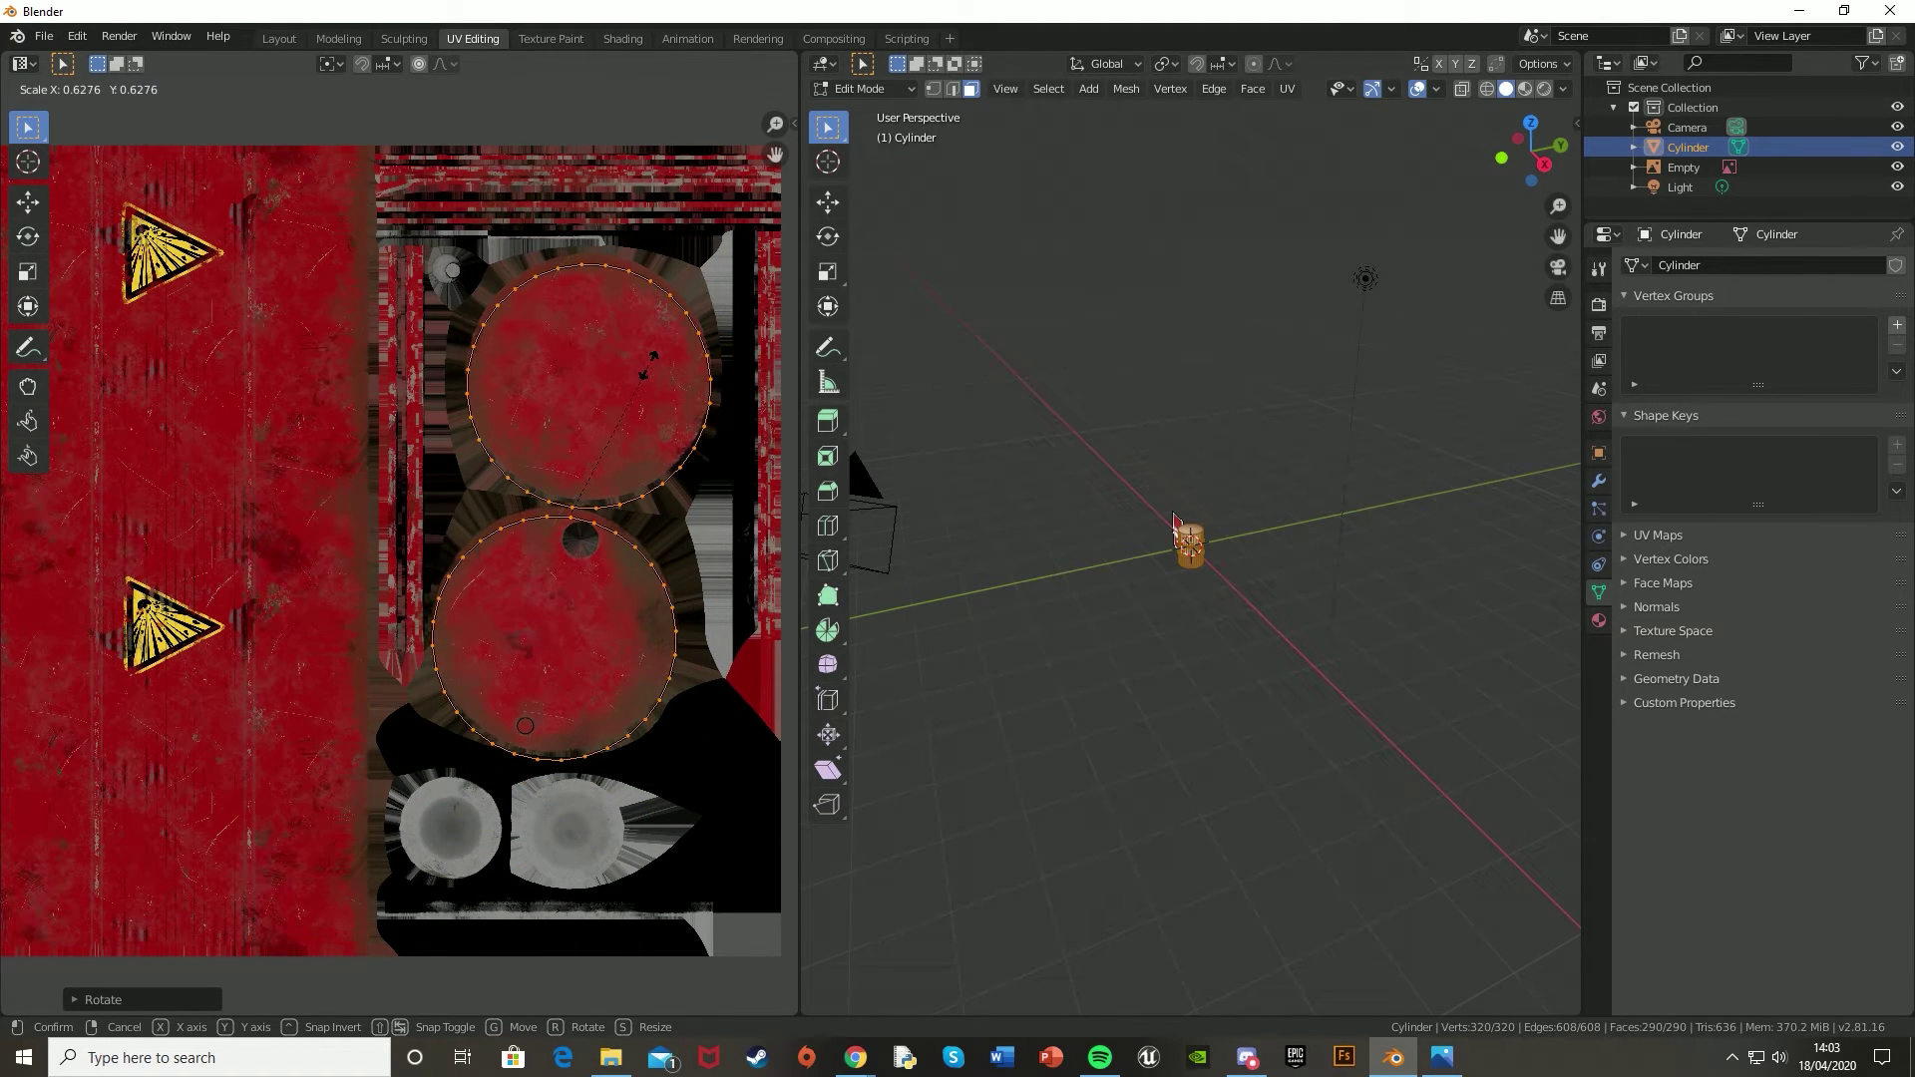
click(655, 354)
- Fine-tune the position, rotation and scale of the two cap islands over the round red lids of the texture
key(g)
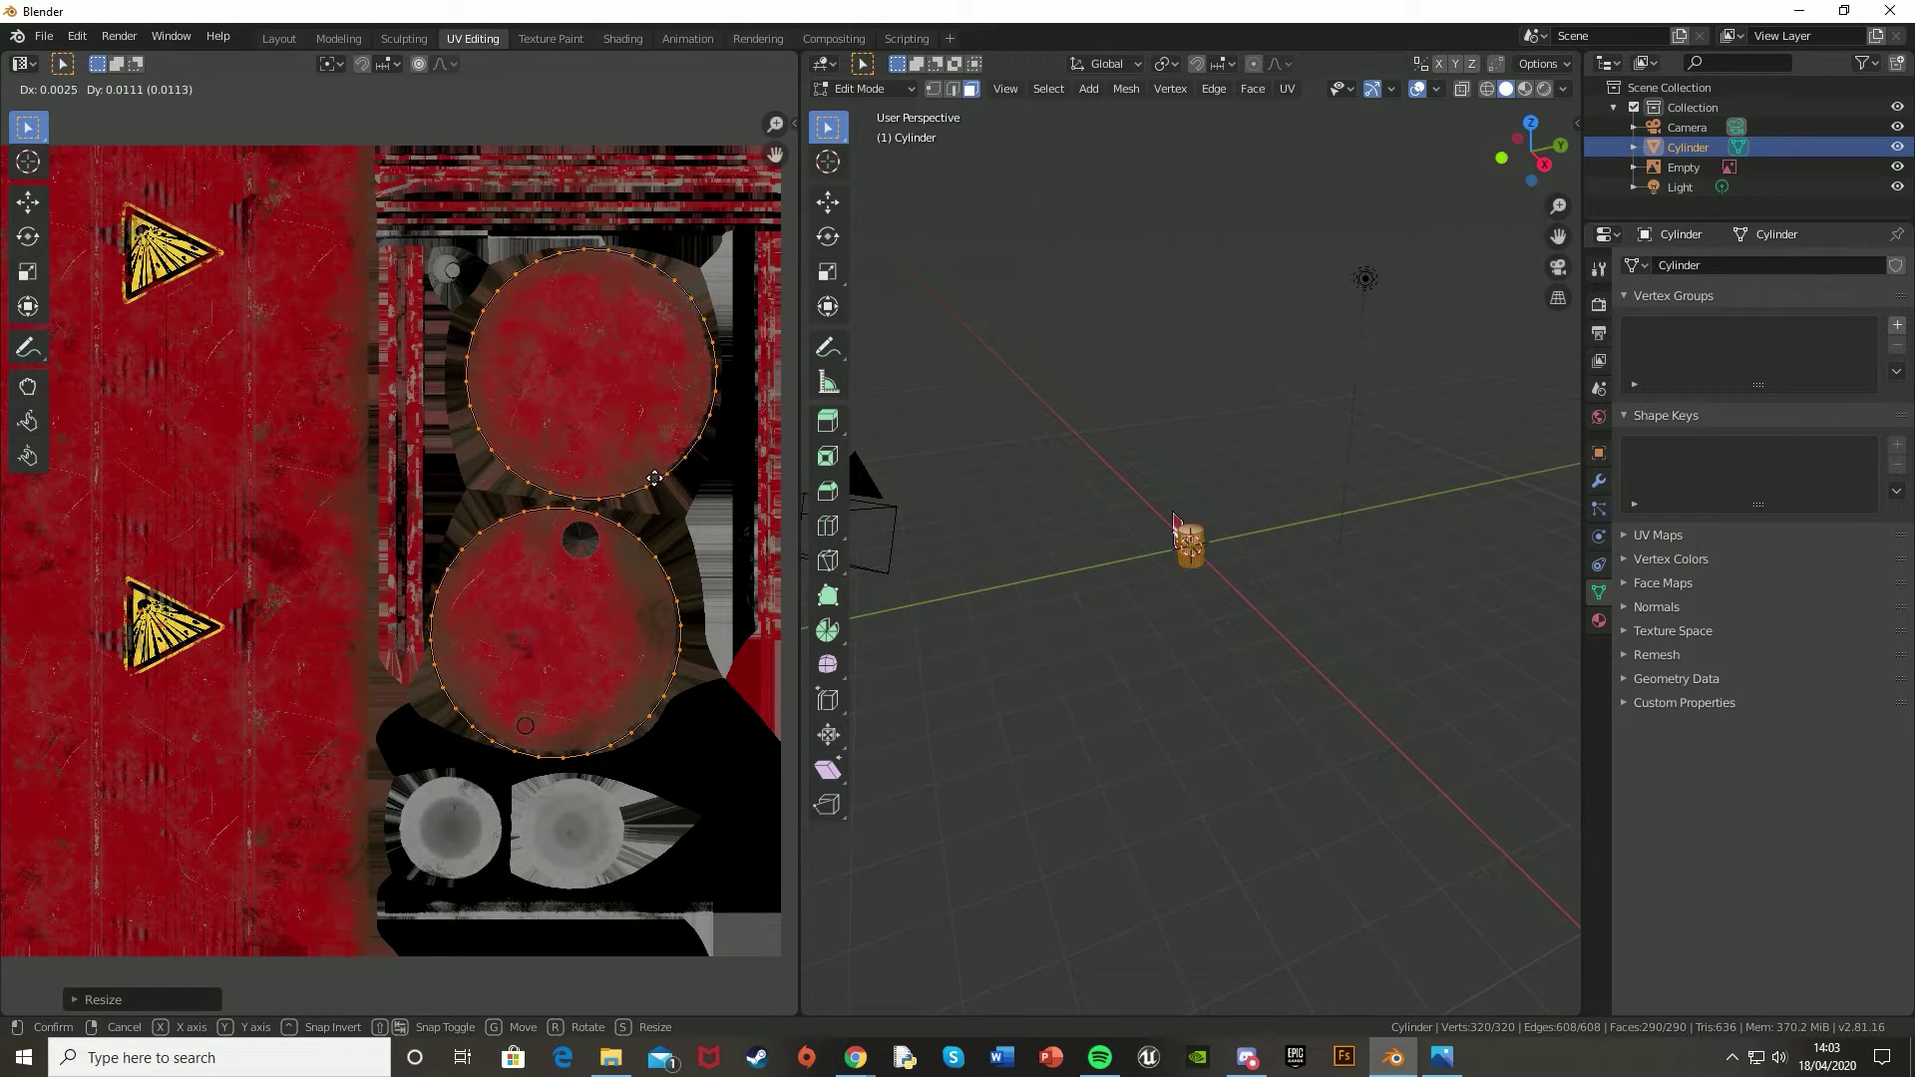
click(703, 445)
key(r)
click(699, 451)
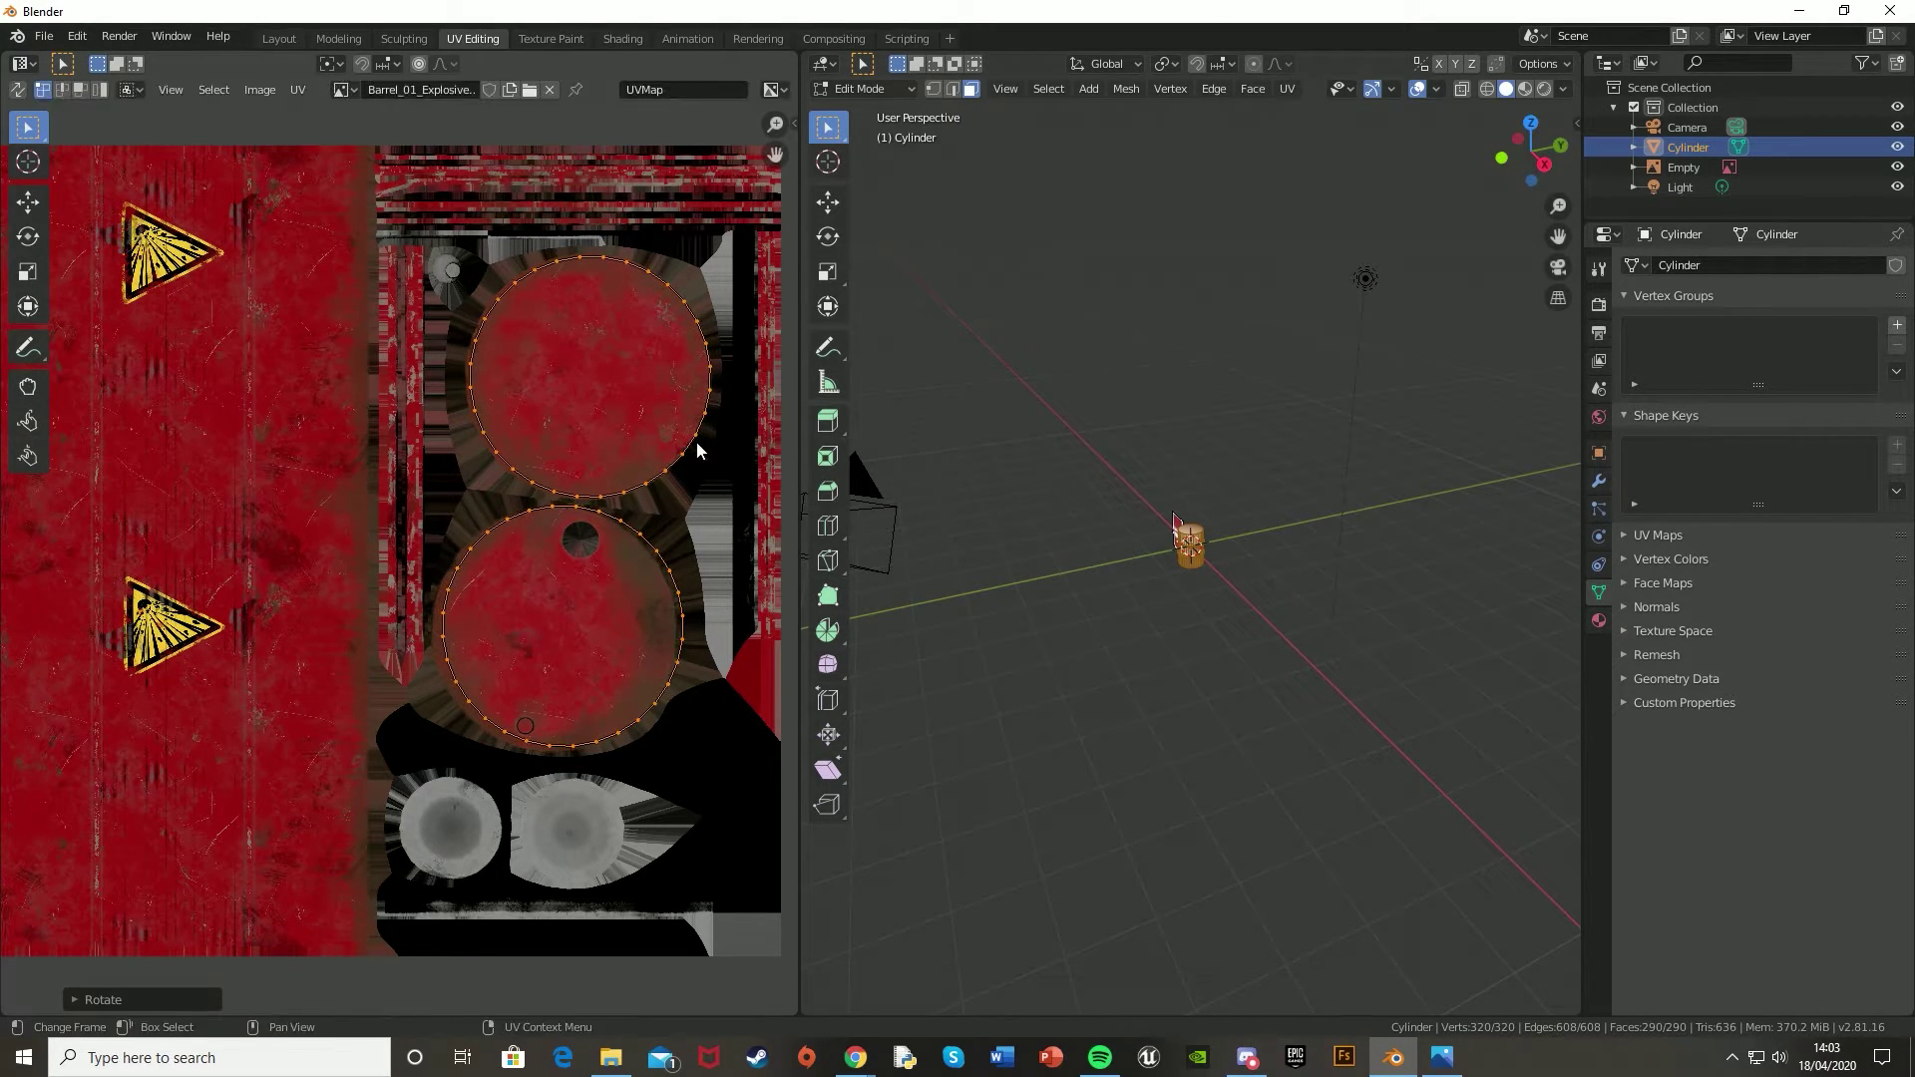
key(s)
click(544, 469)
- Select all of the barrel's side wall strips in the UV layout and move them down onto the texture image
scroll(544, 469, down, 4)
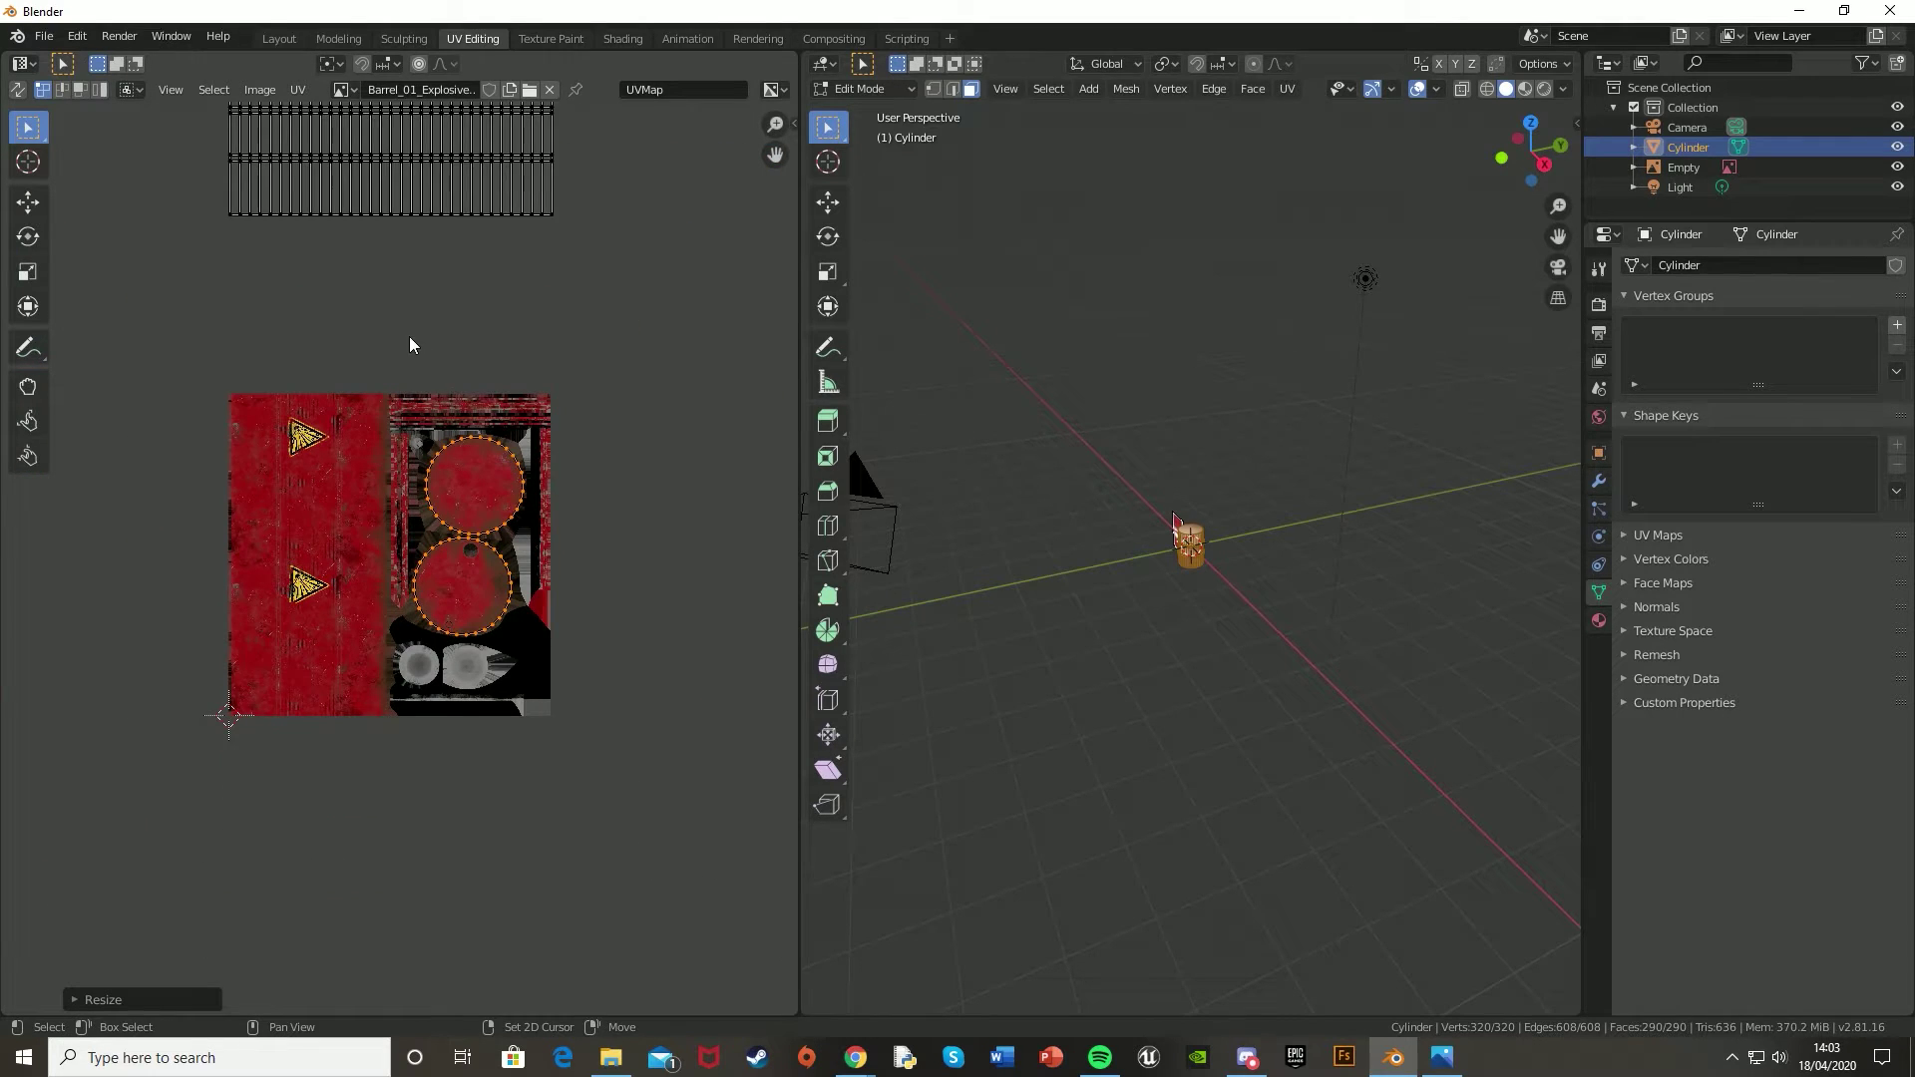
middle_drag(409, 345, 492, 601)
drag(227, 263, 691, 548)
middle_drag(582, 607, 604, 423)
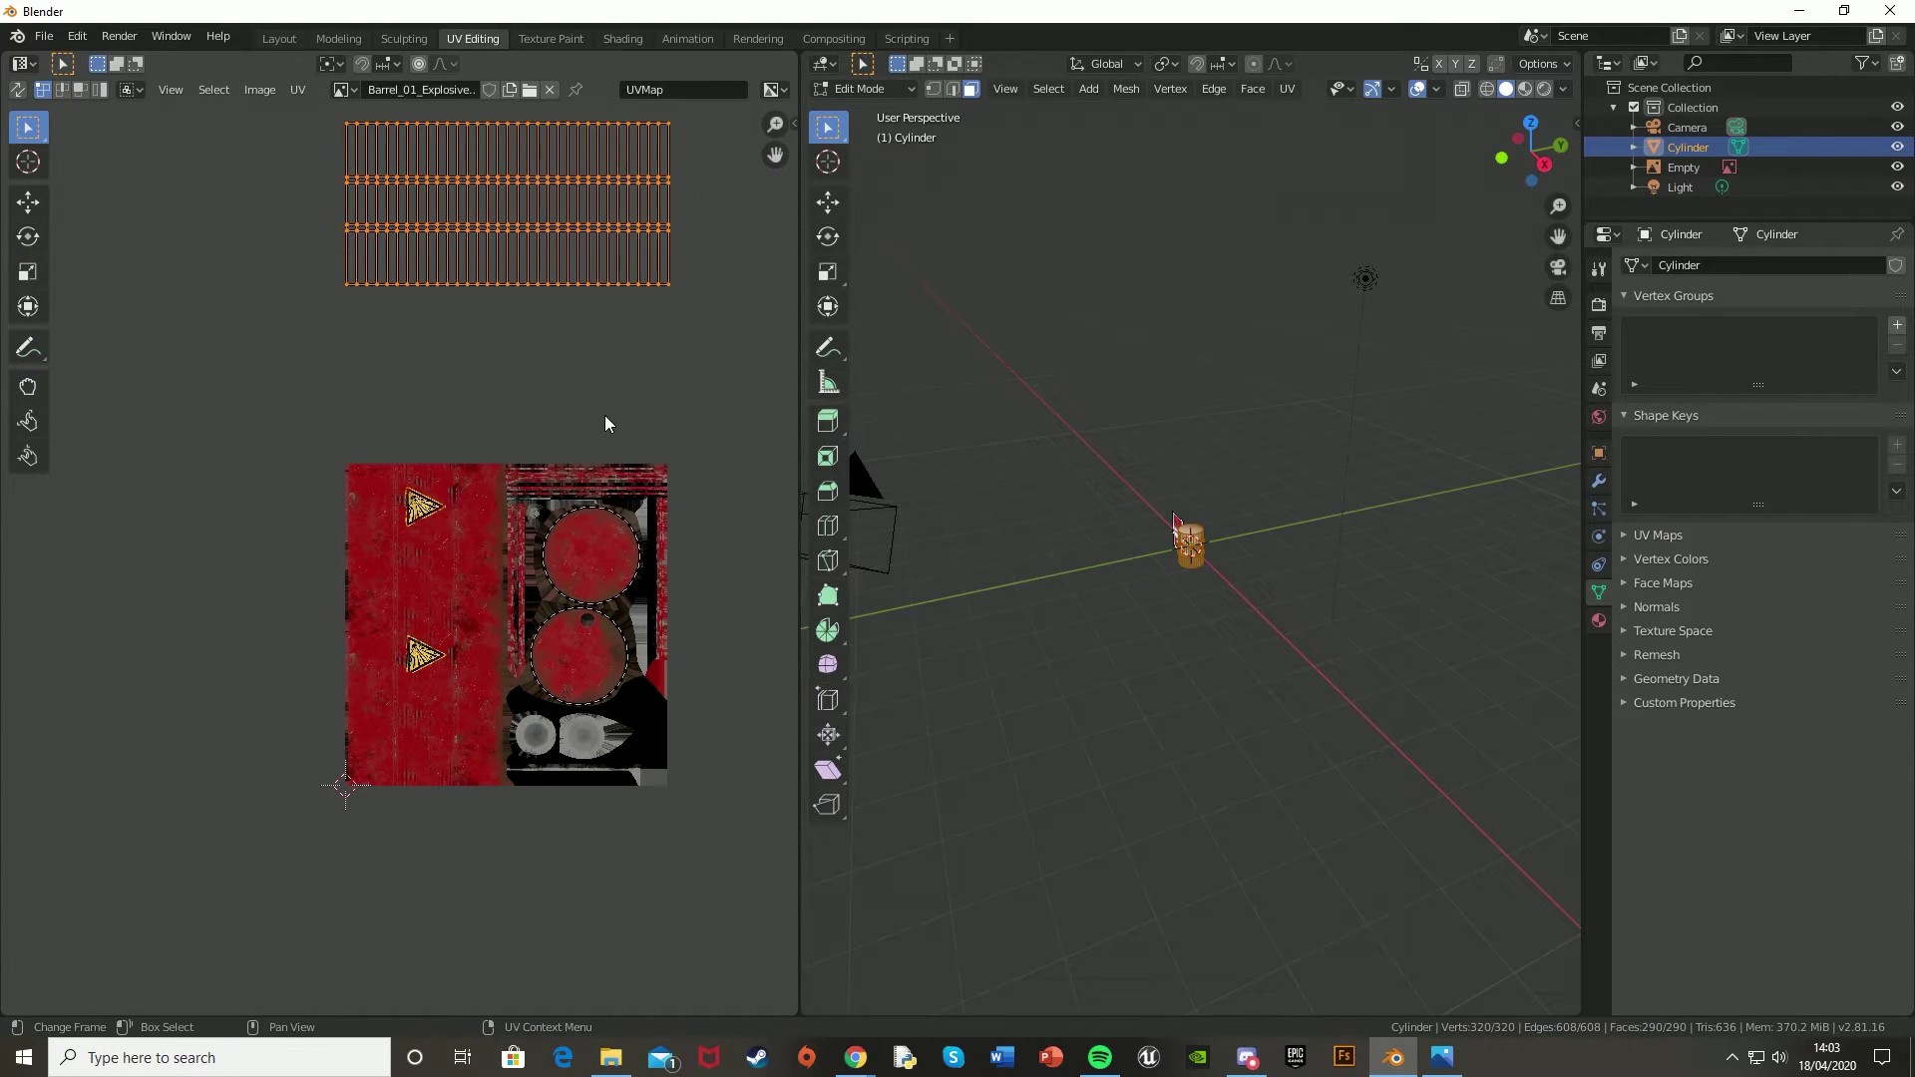
key(g)
click(671, 667)
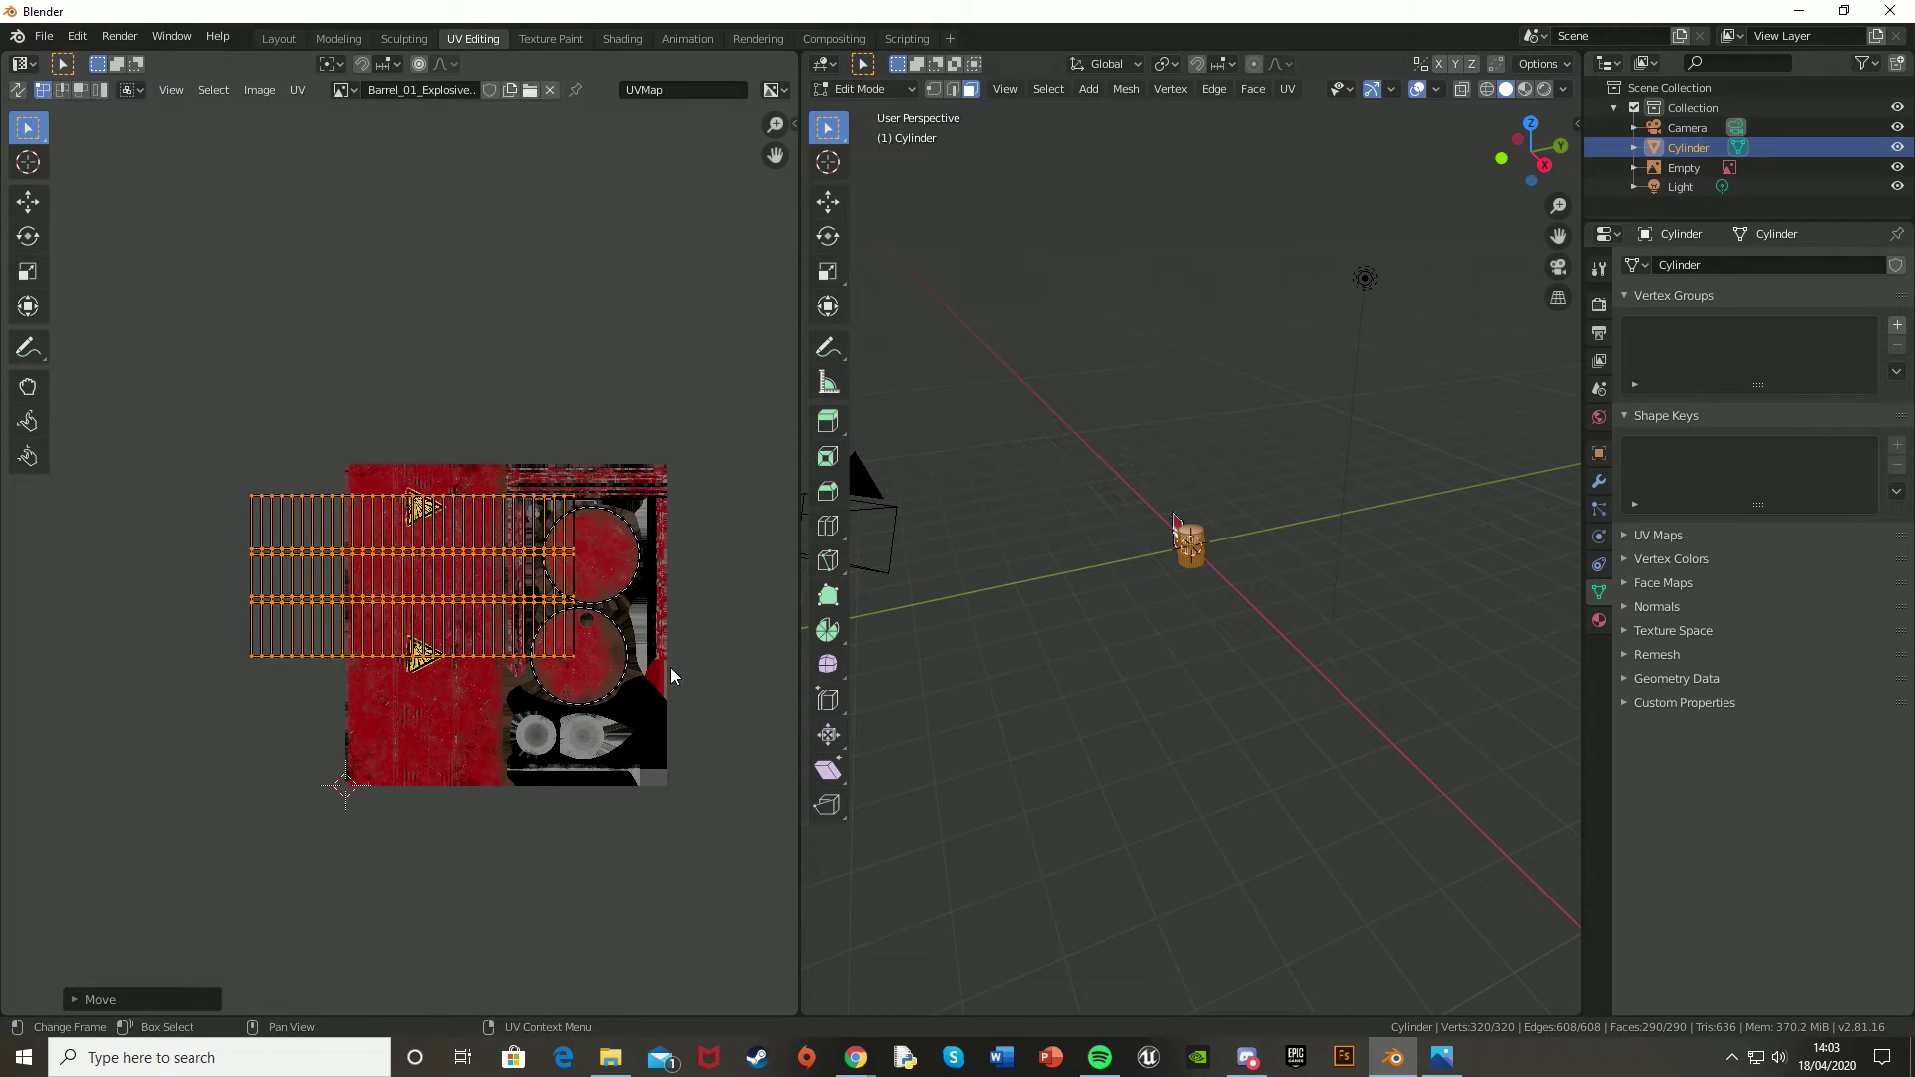
- Rotate the side wall strips by about -90° and align them with the red panel that carries the warning triangles
key(r)
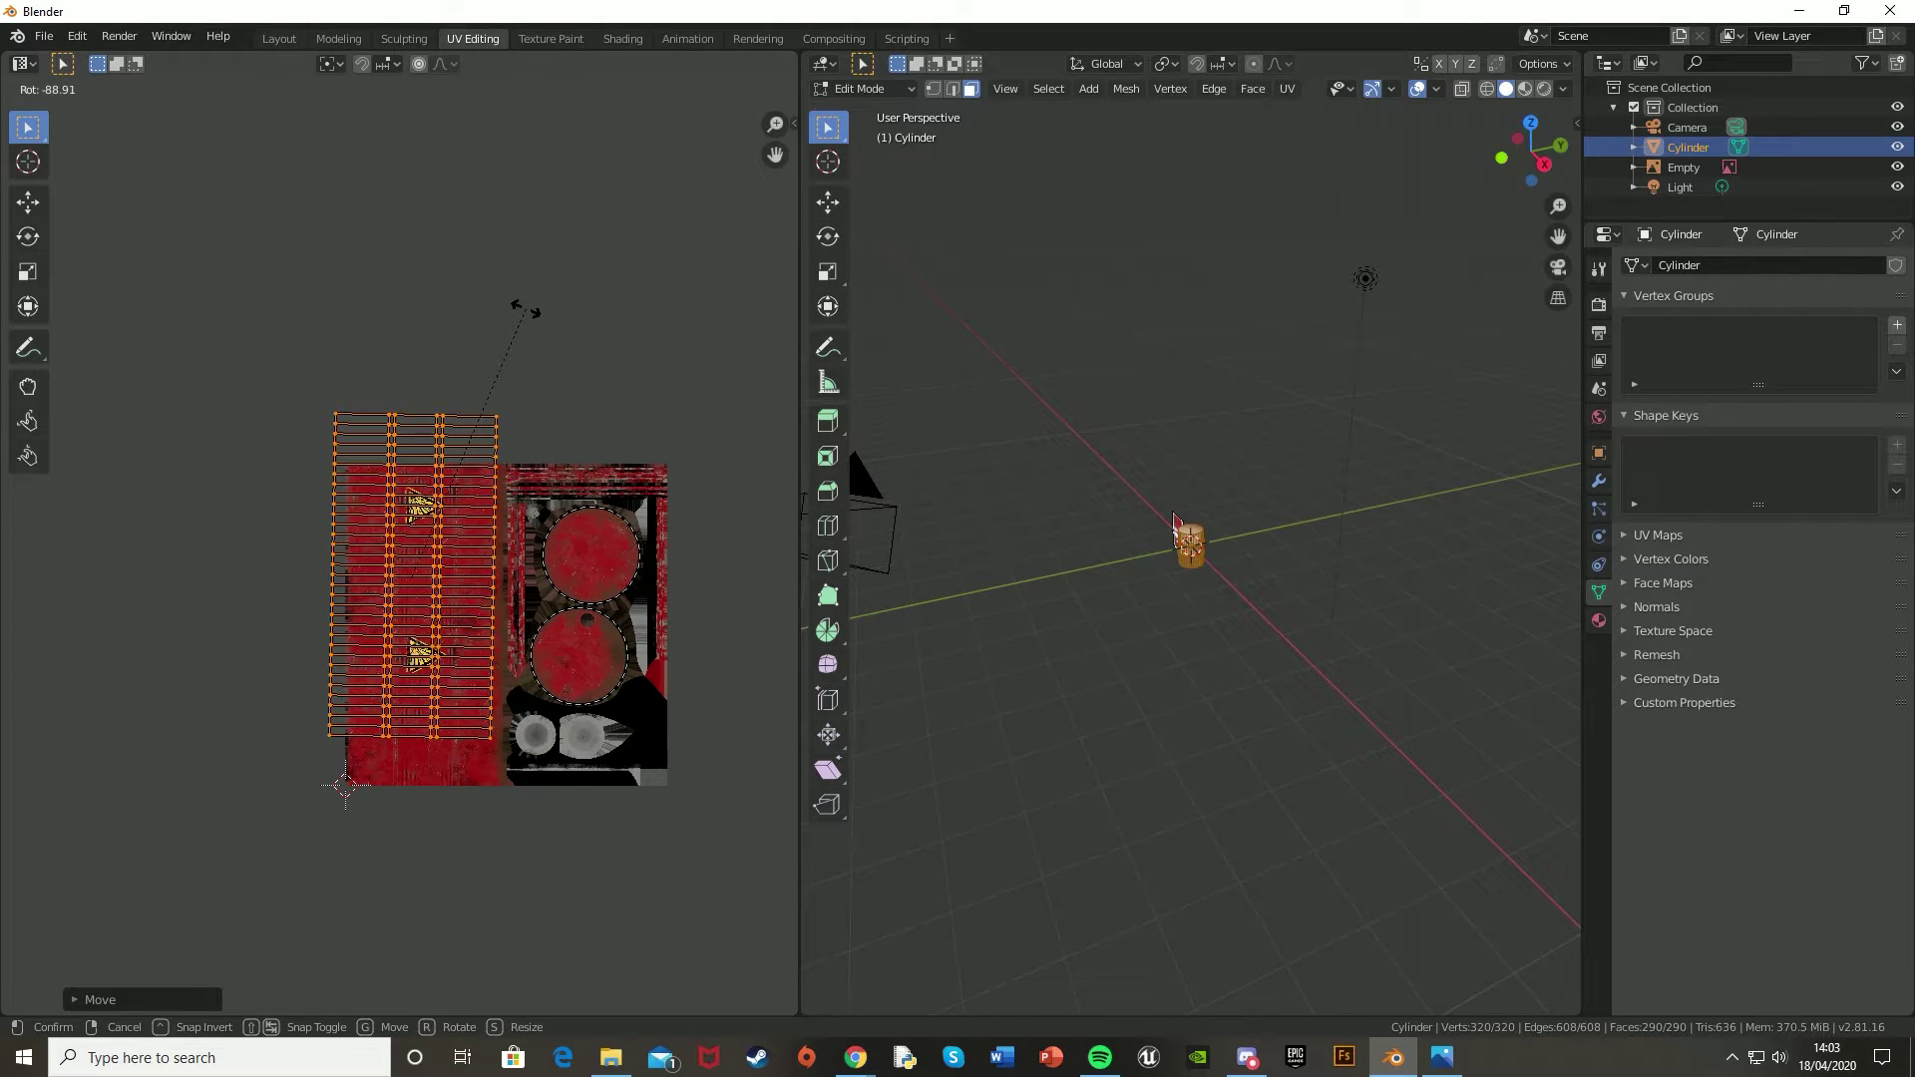
click(527, 315)
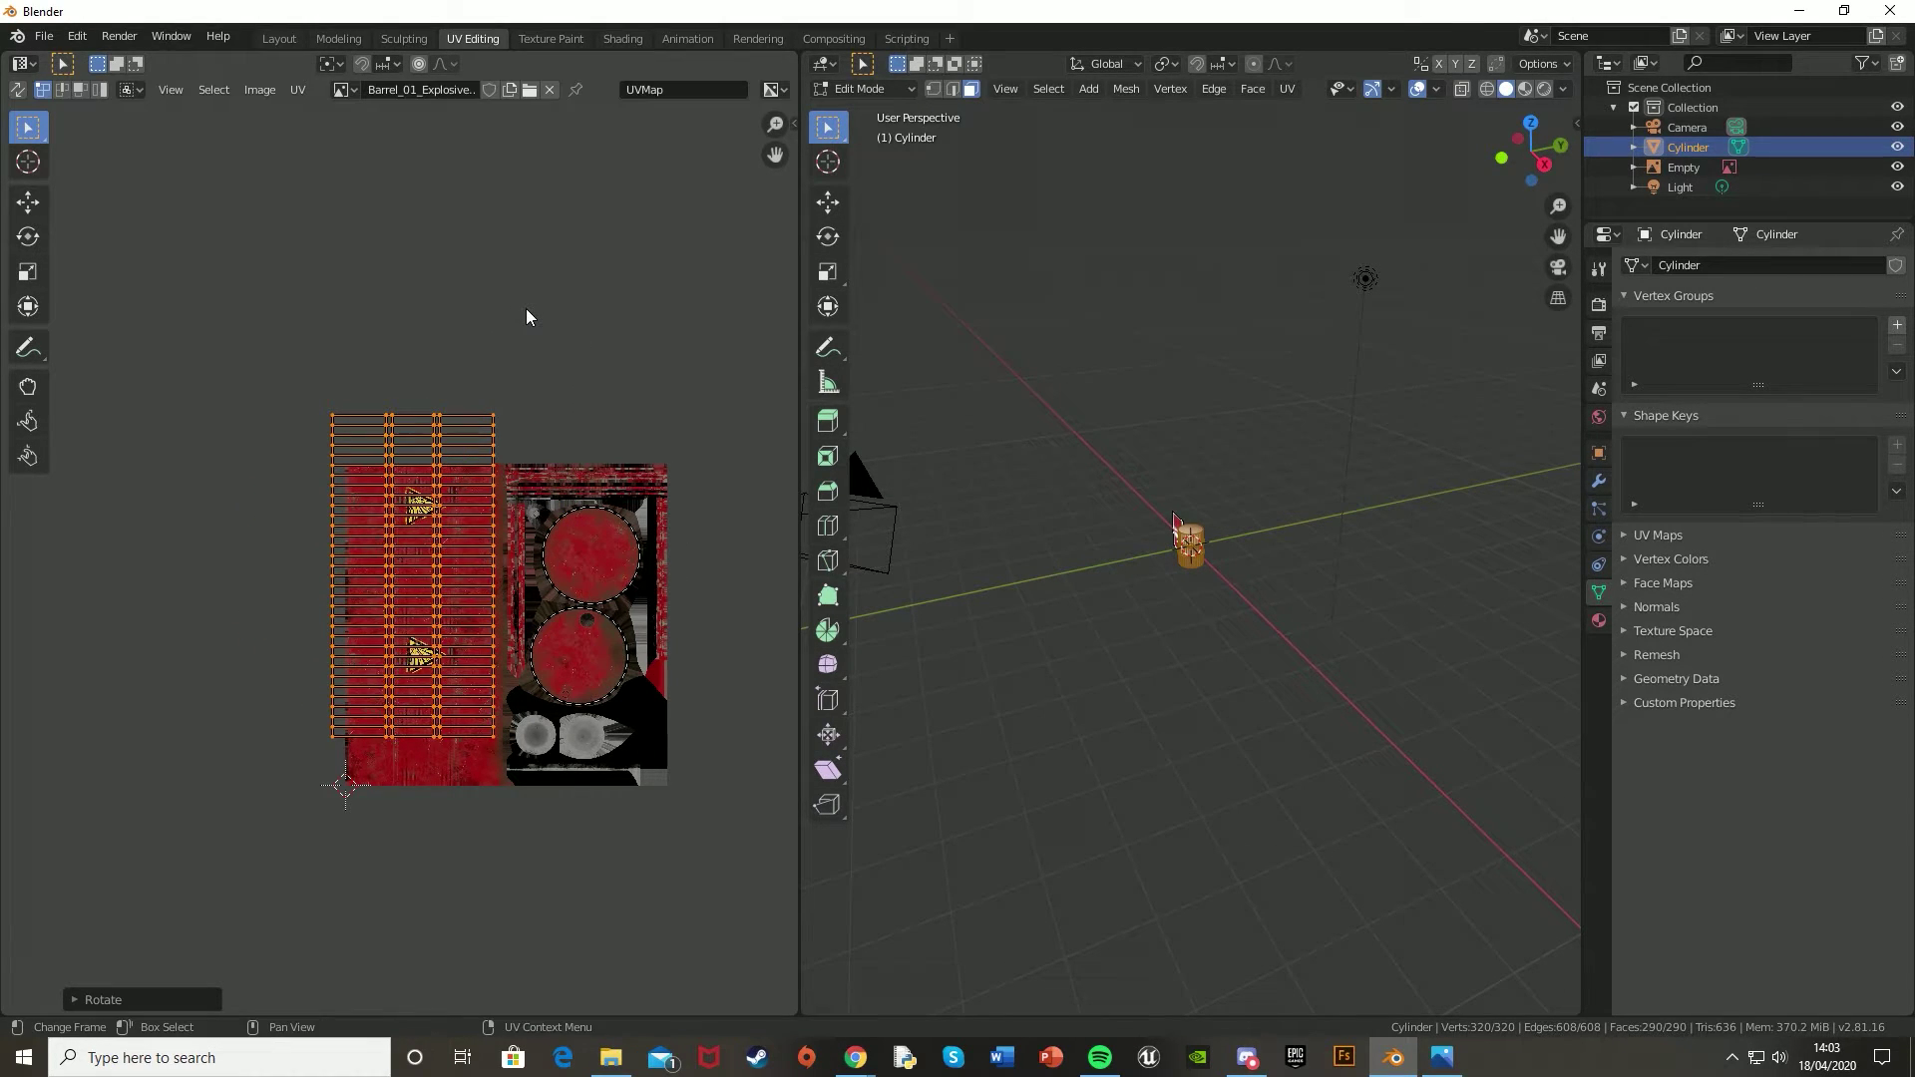
key(g)
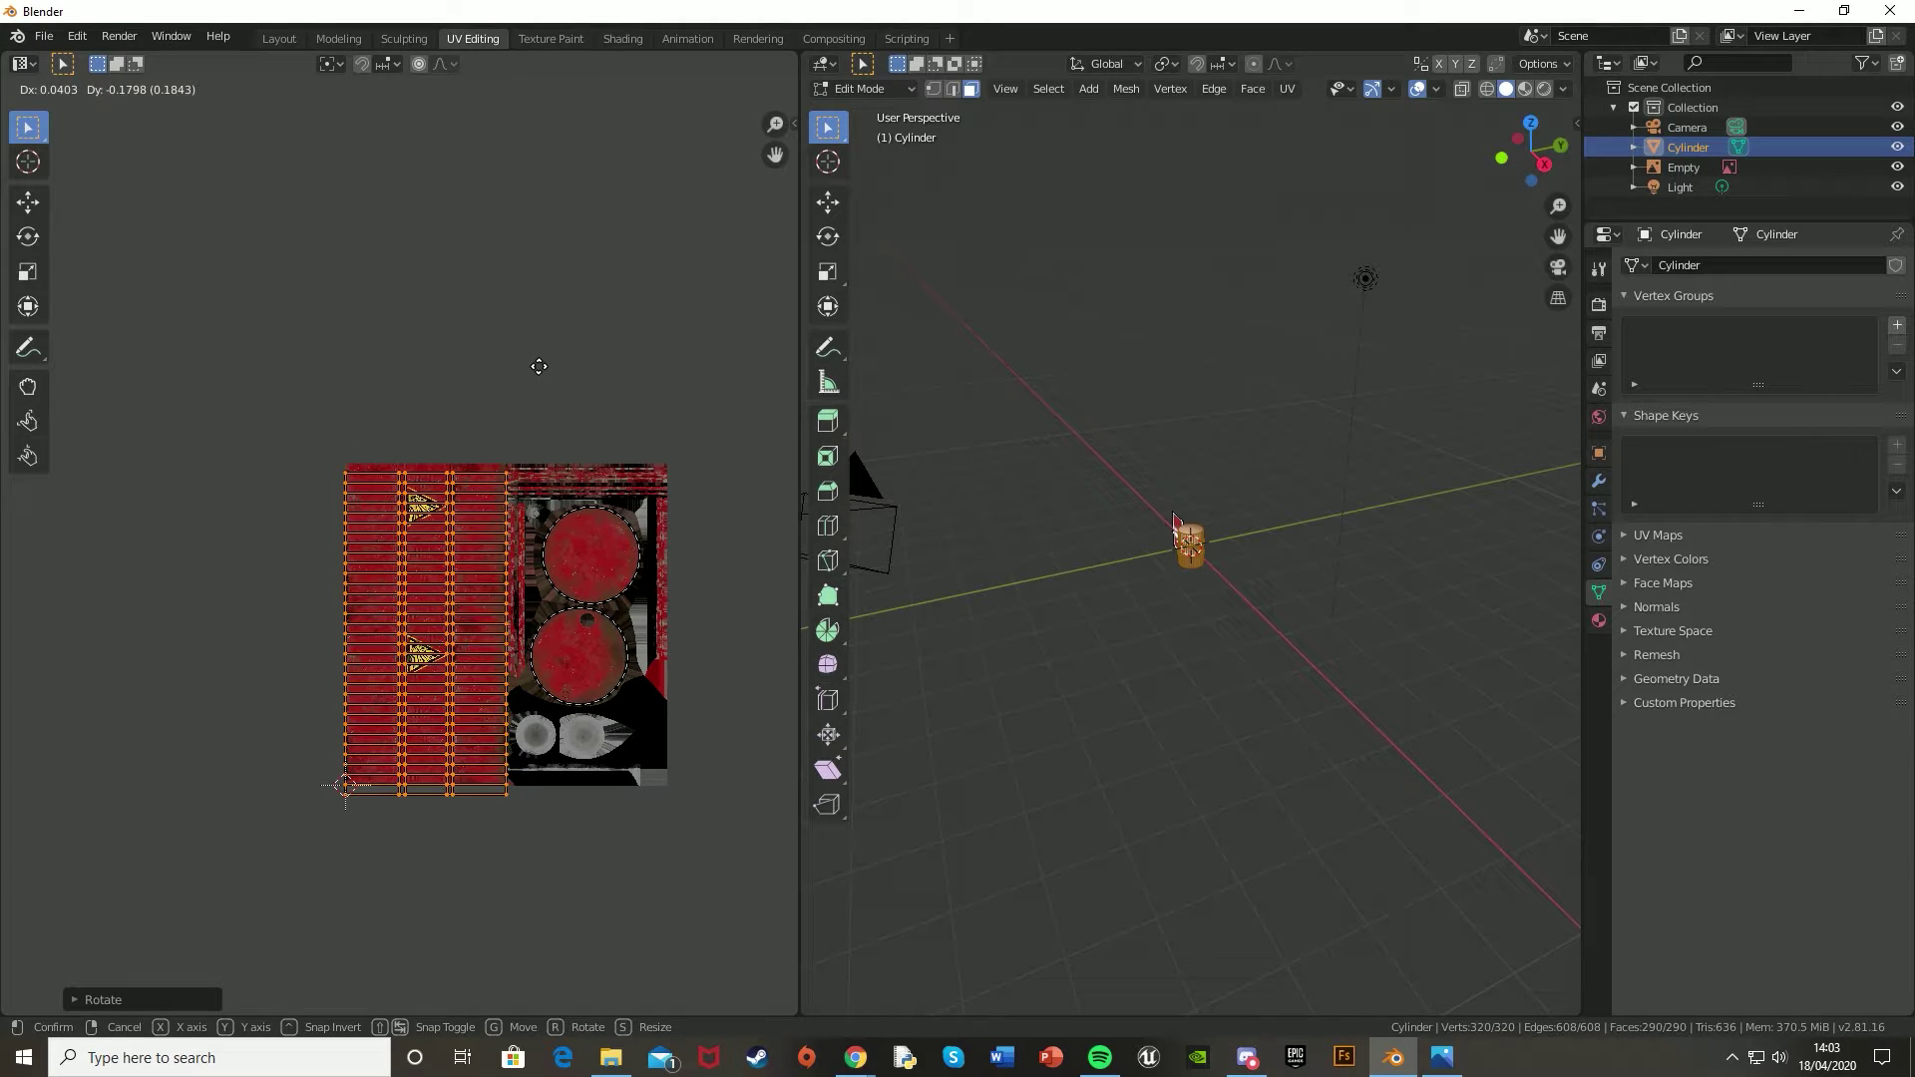
click(541, 367)
scroll(441, 726, up, 3)
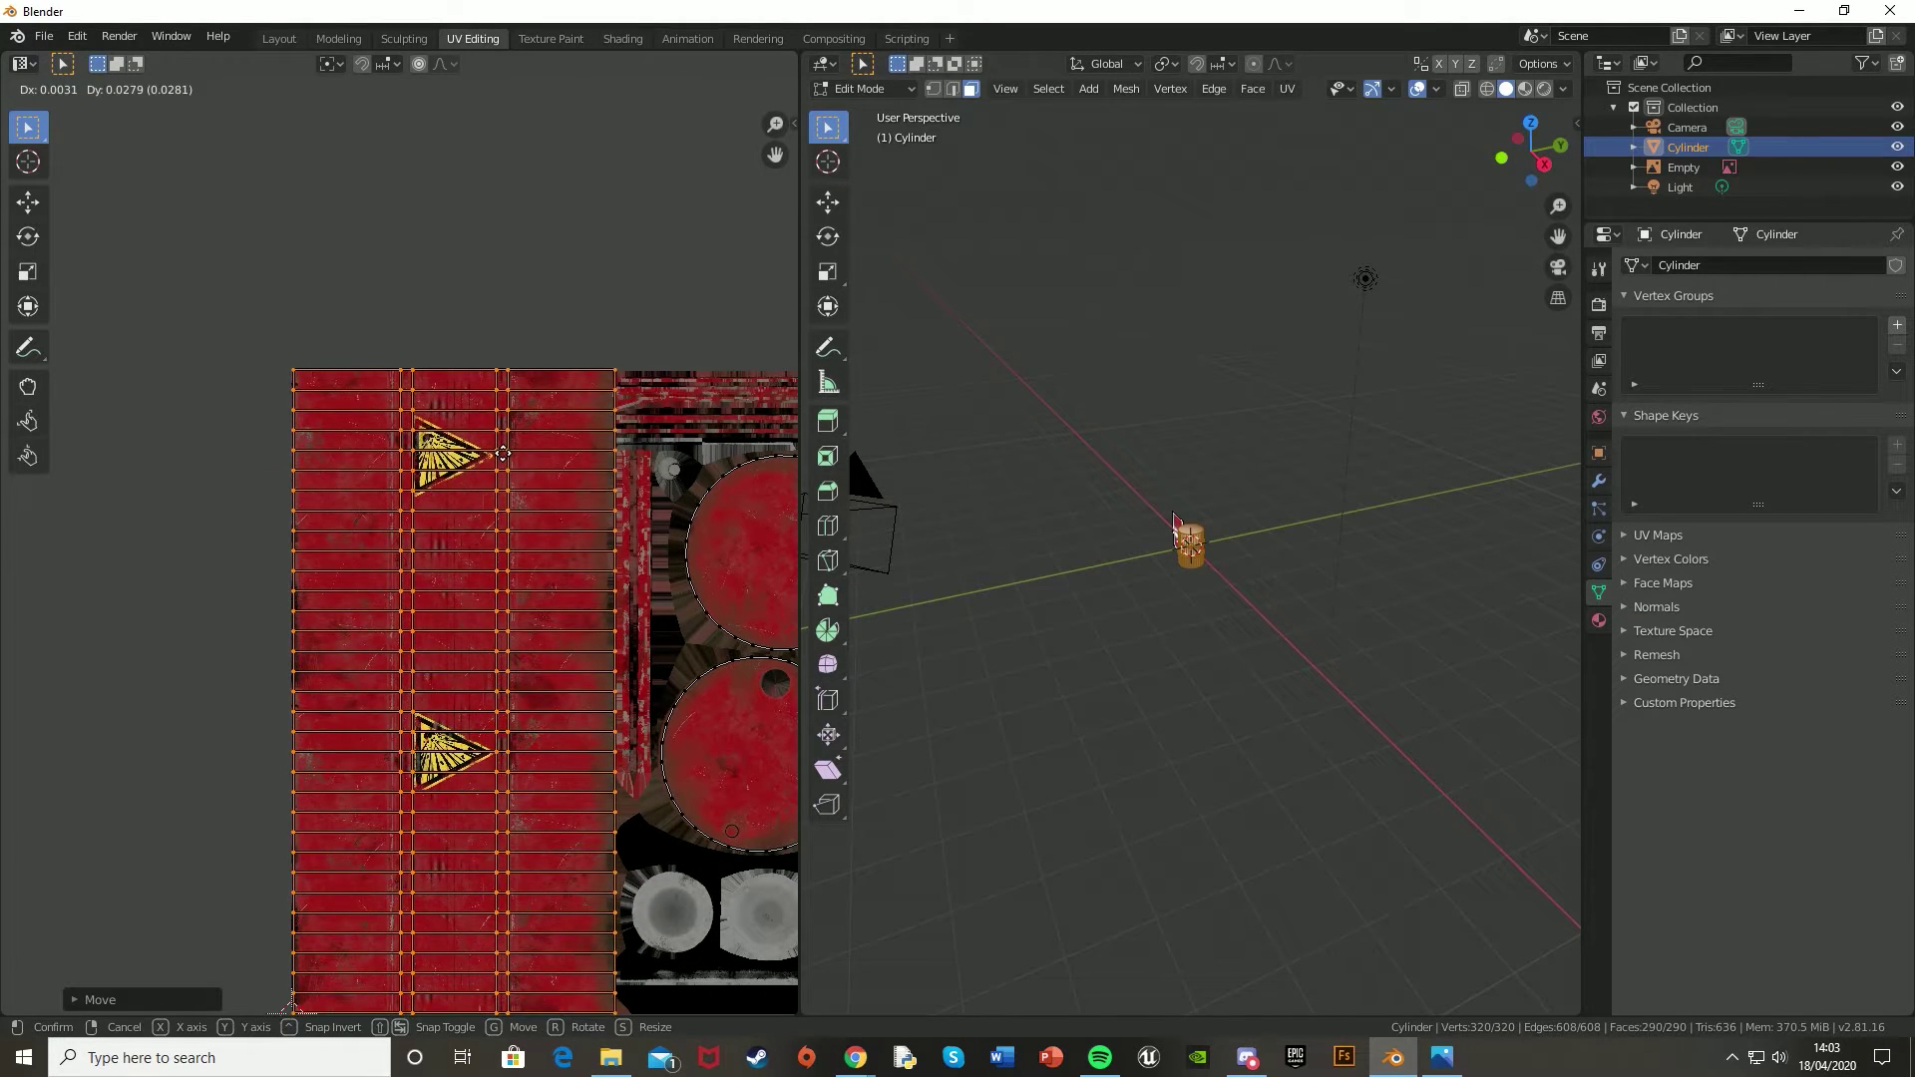
middle_drag(460, 676, 415, 440)
scroll(415, 441, down, 2)
- In the Layout workspace, view the barrel from the front, rotate it -30° about the Z axis, and deselect it
click(278, 38)
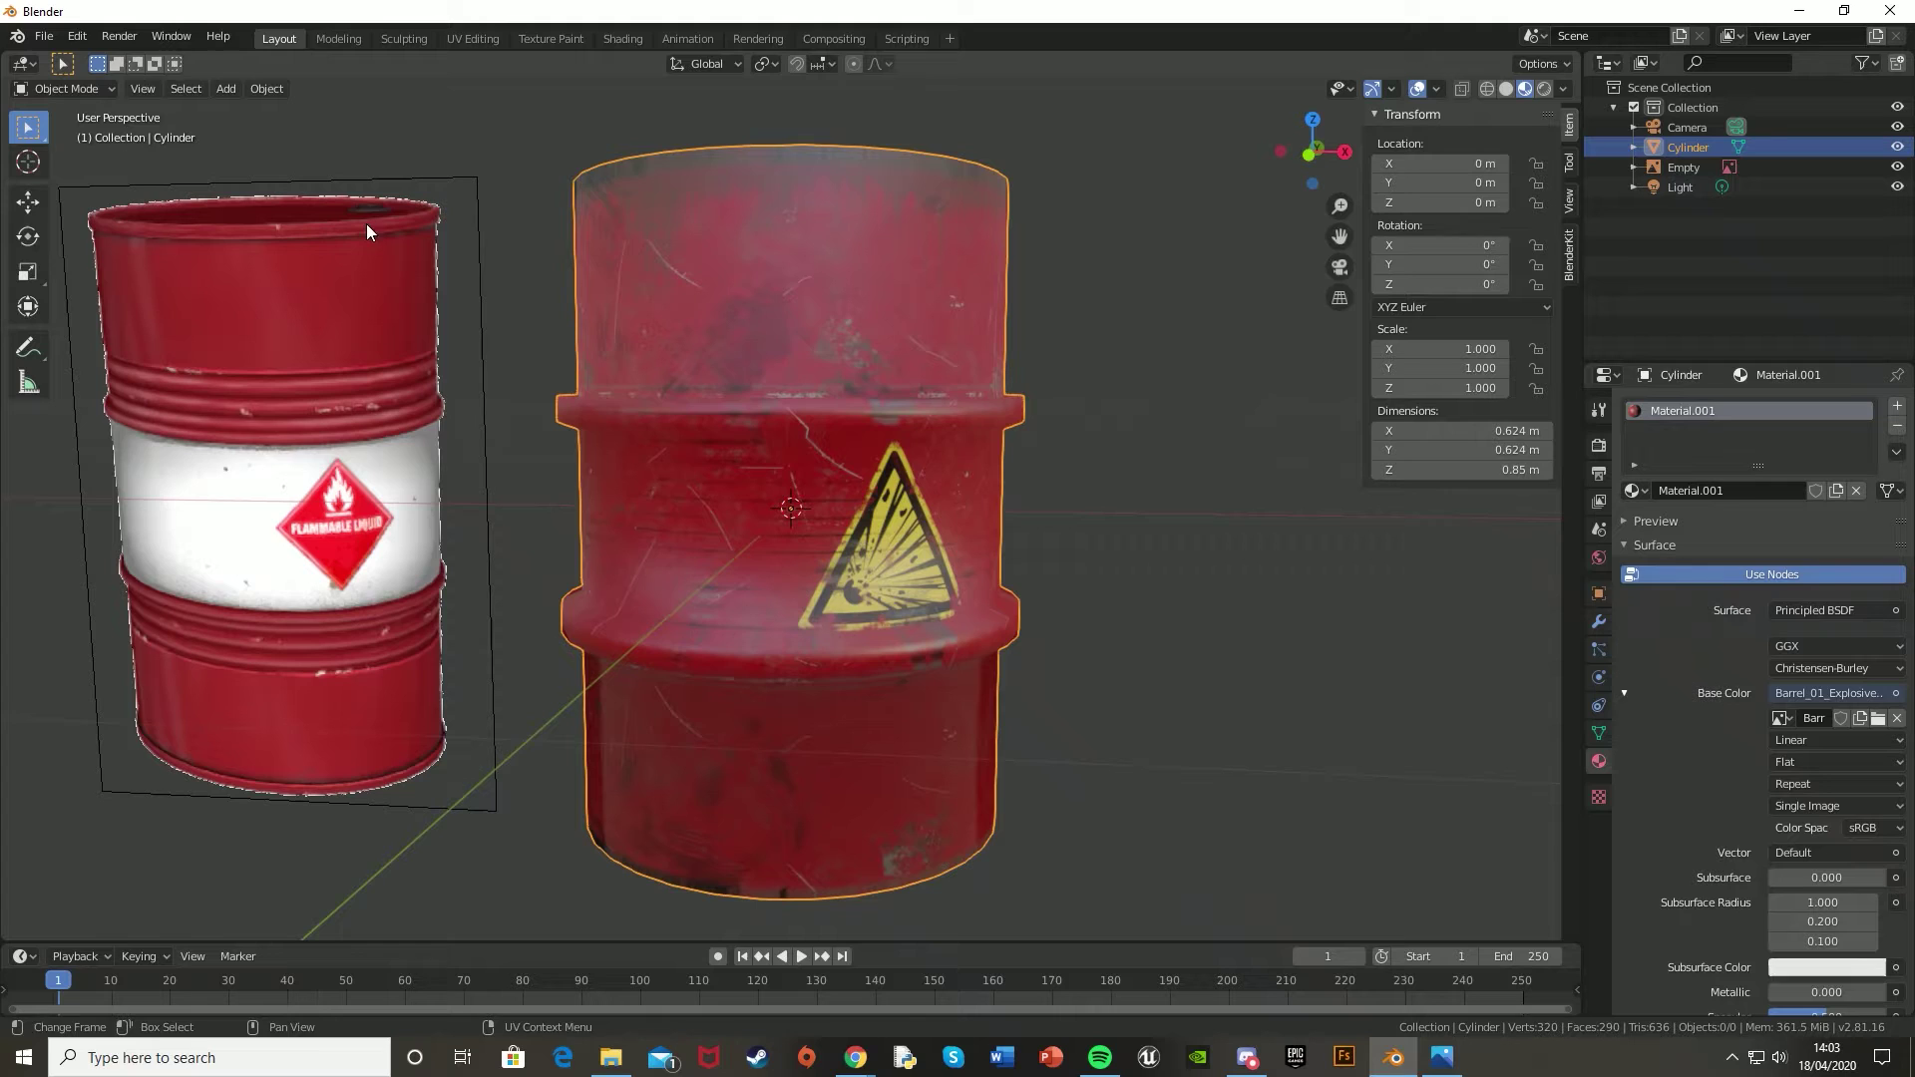
middle_drag(948, 620, 896, 626)
key(KP_1)
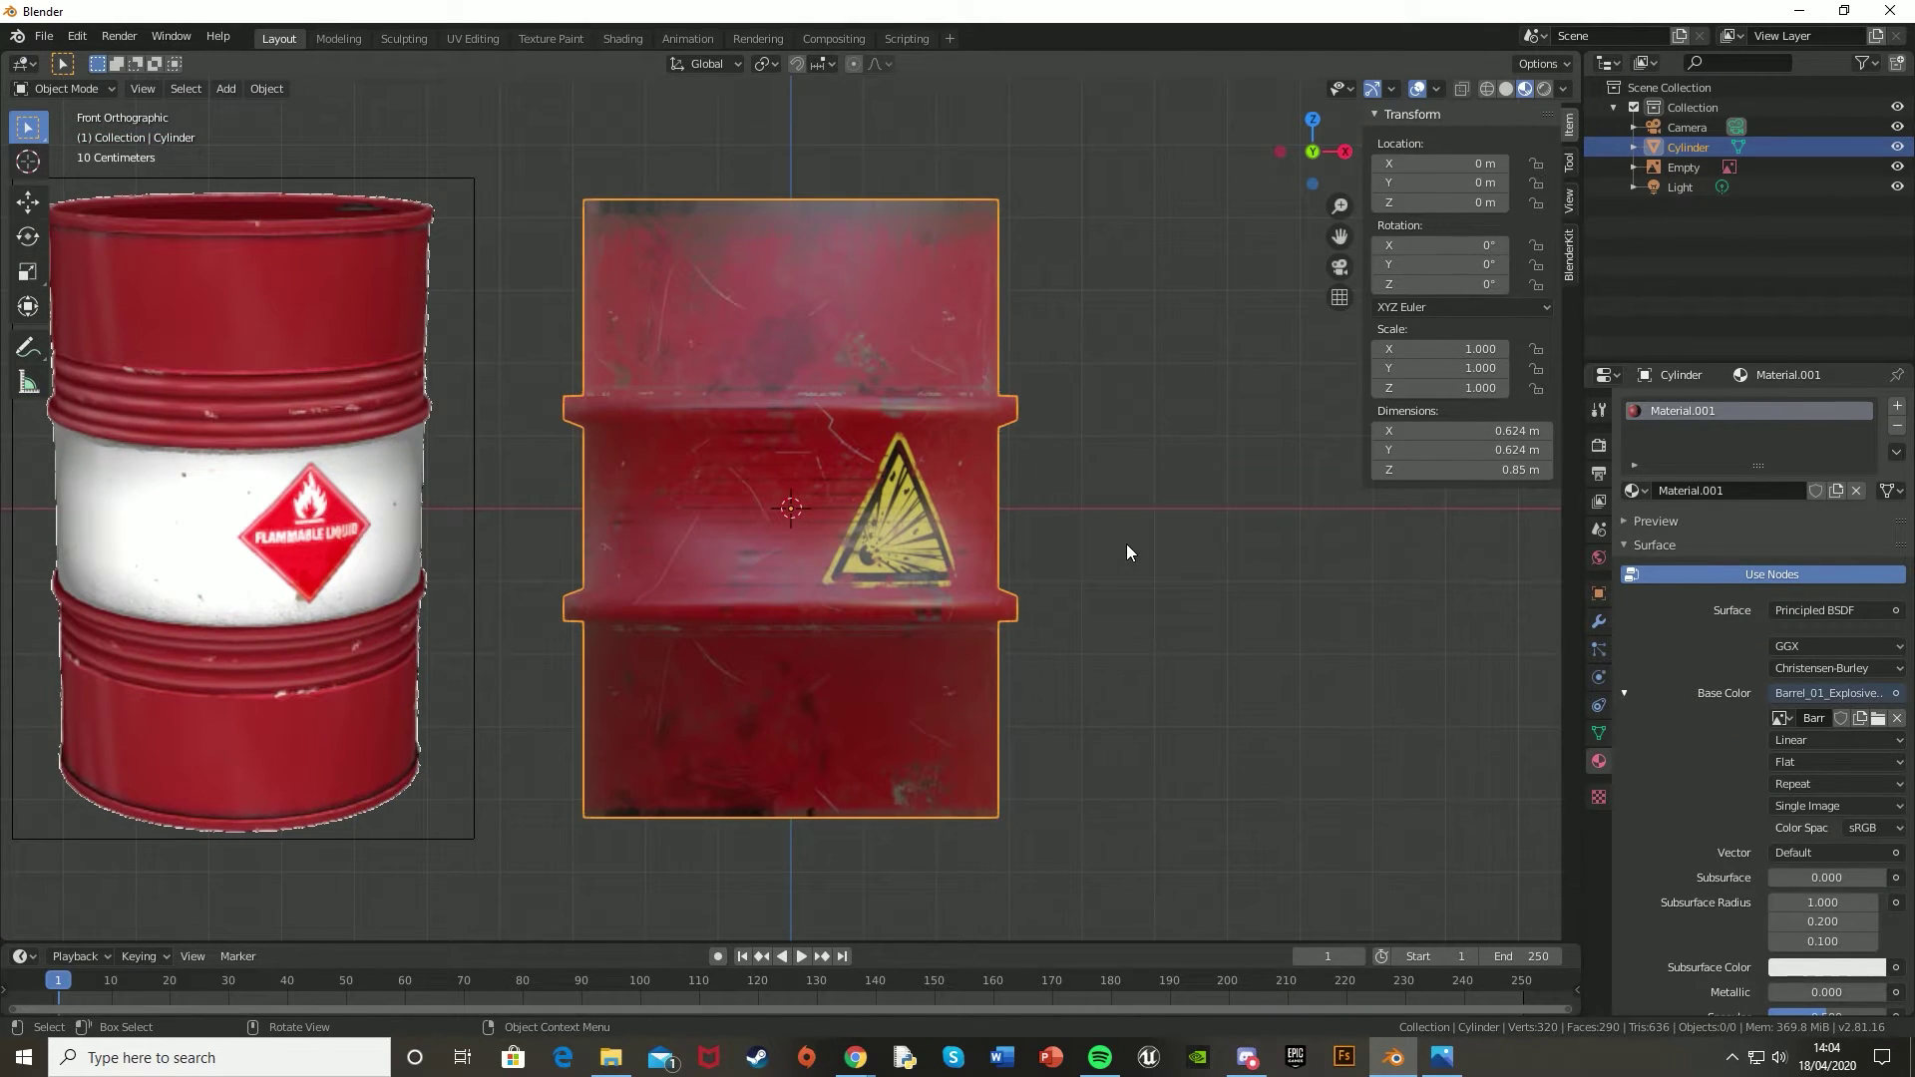
key(r)
key(z)
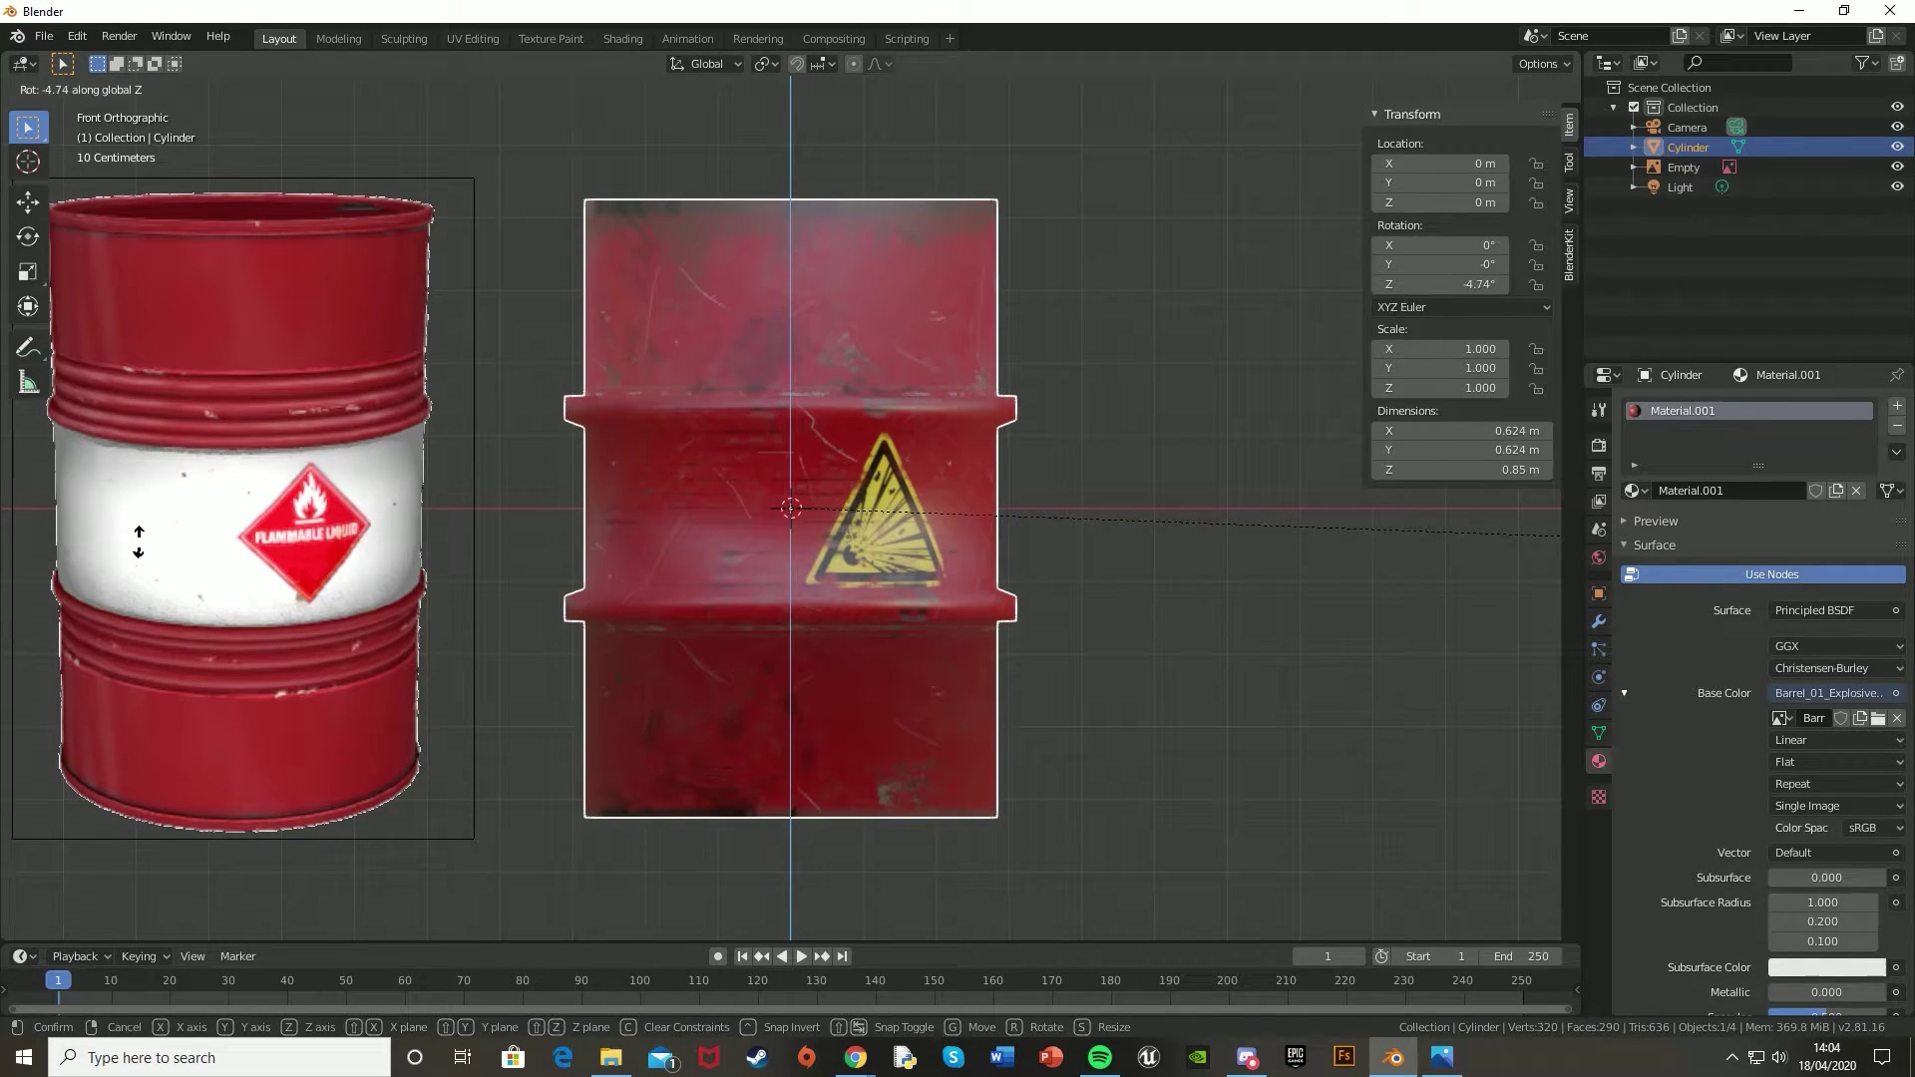
ctrl+click(1079, 559)
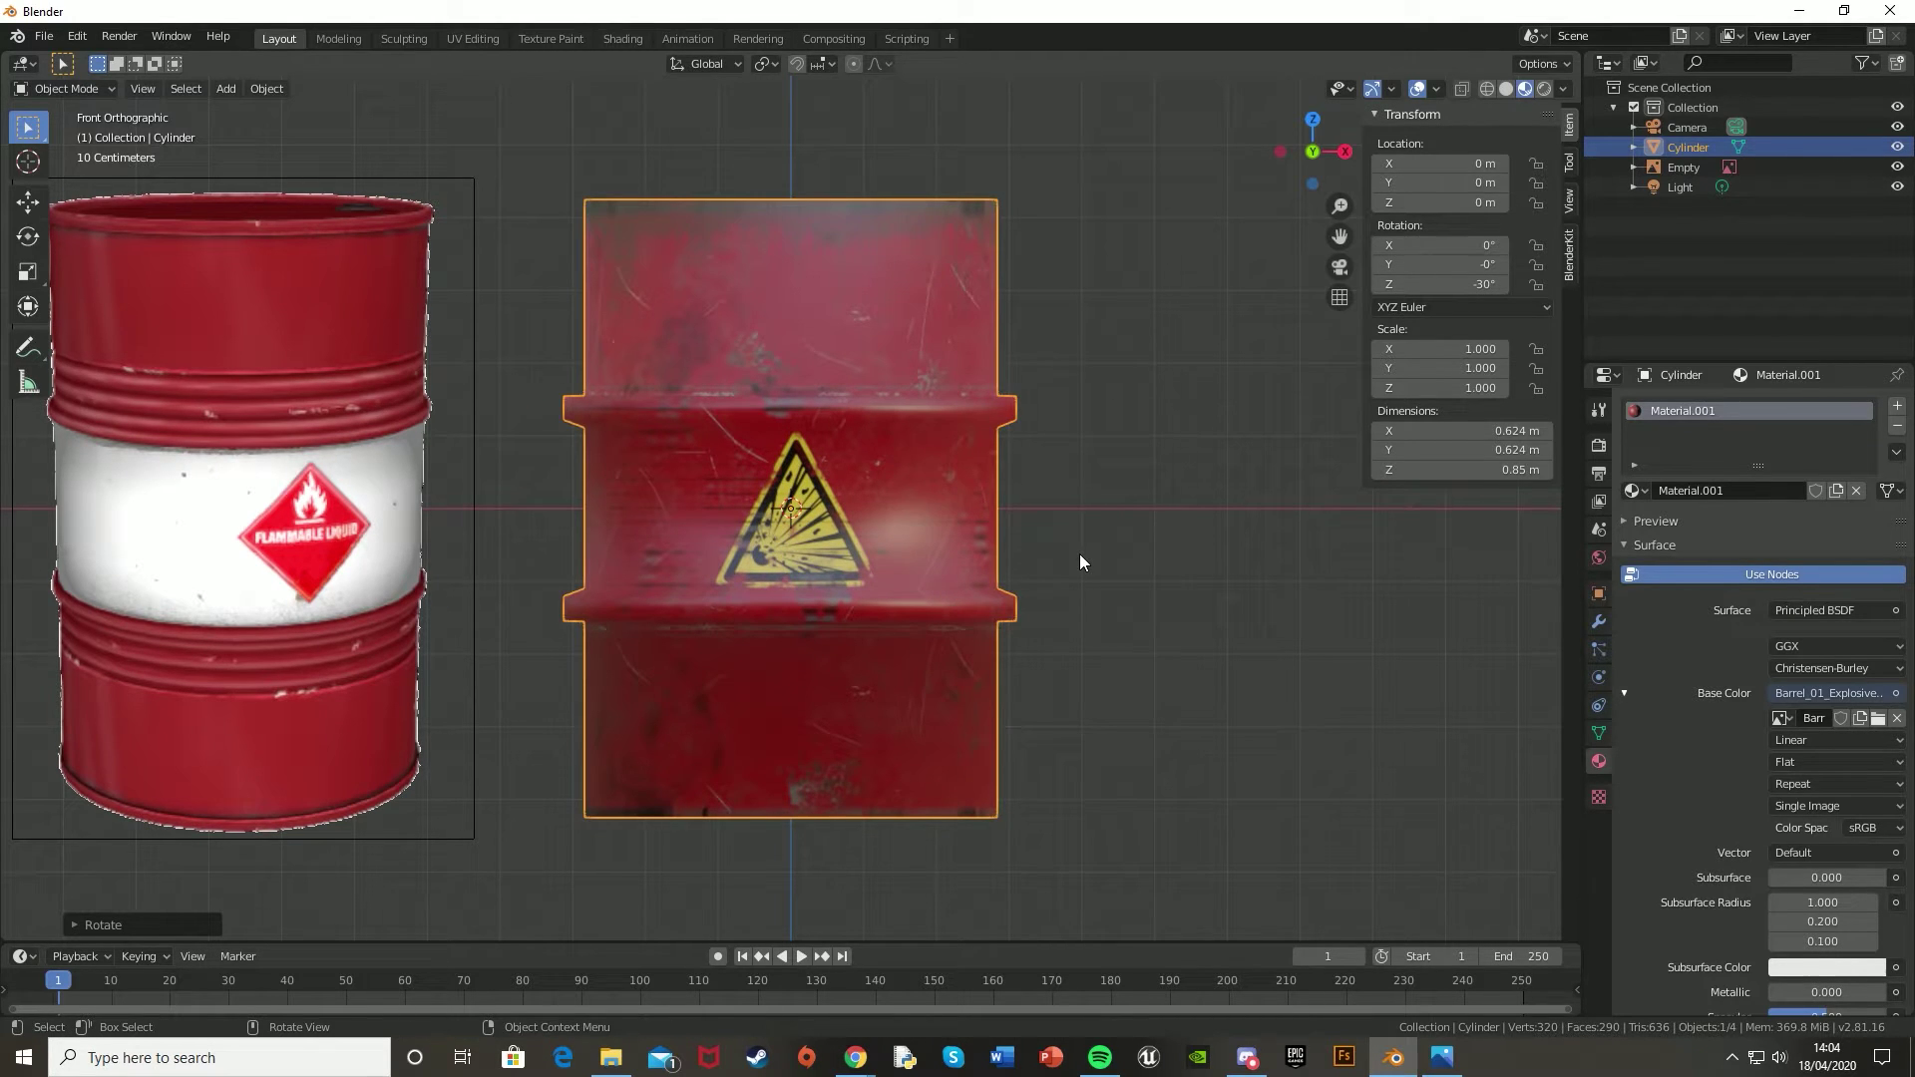
click(1080, 555)
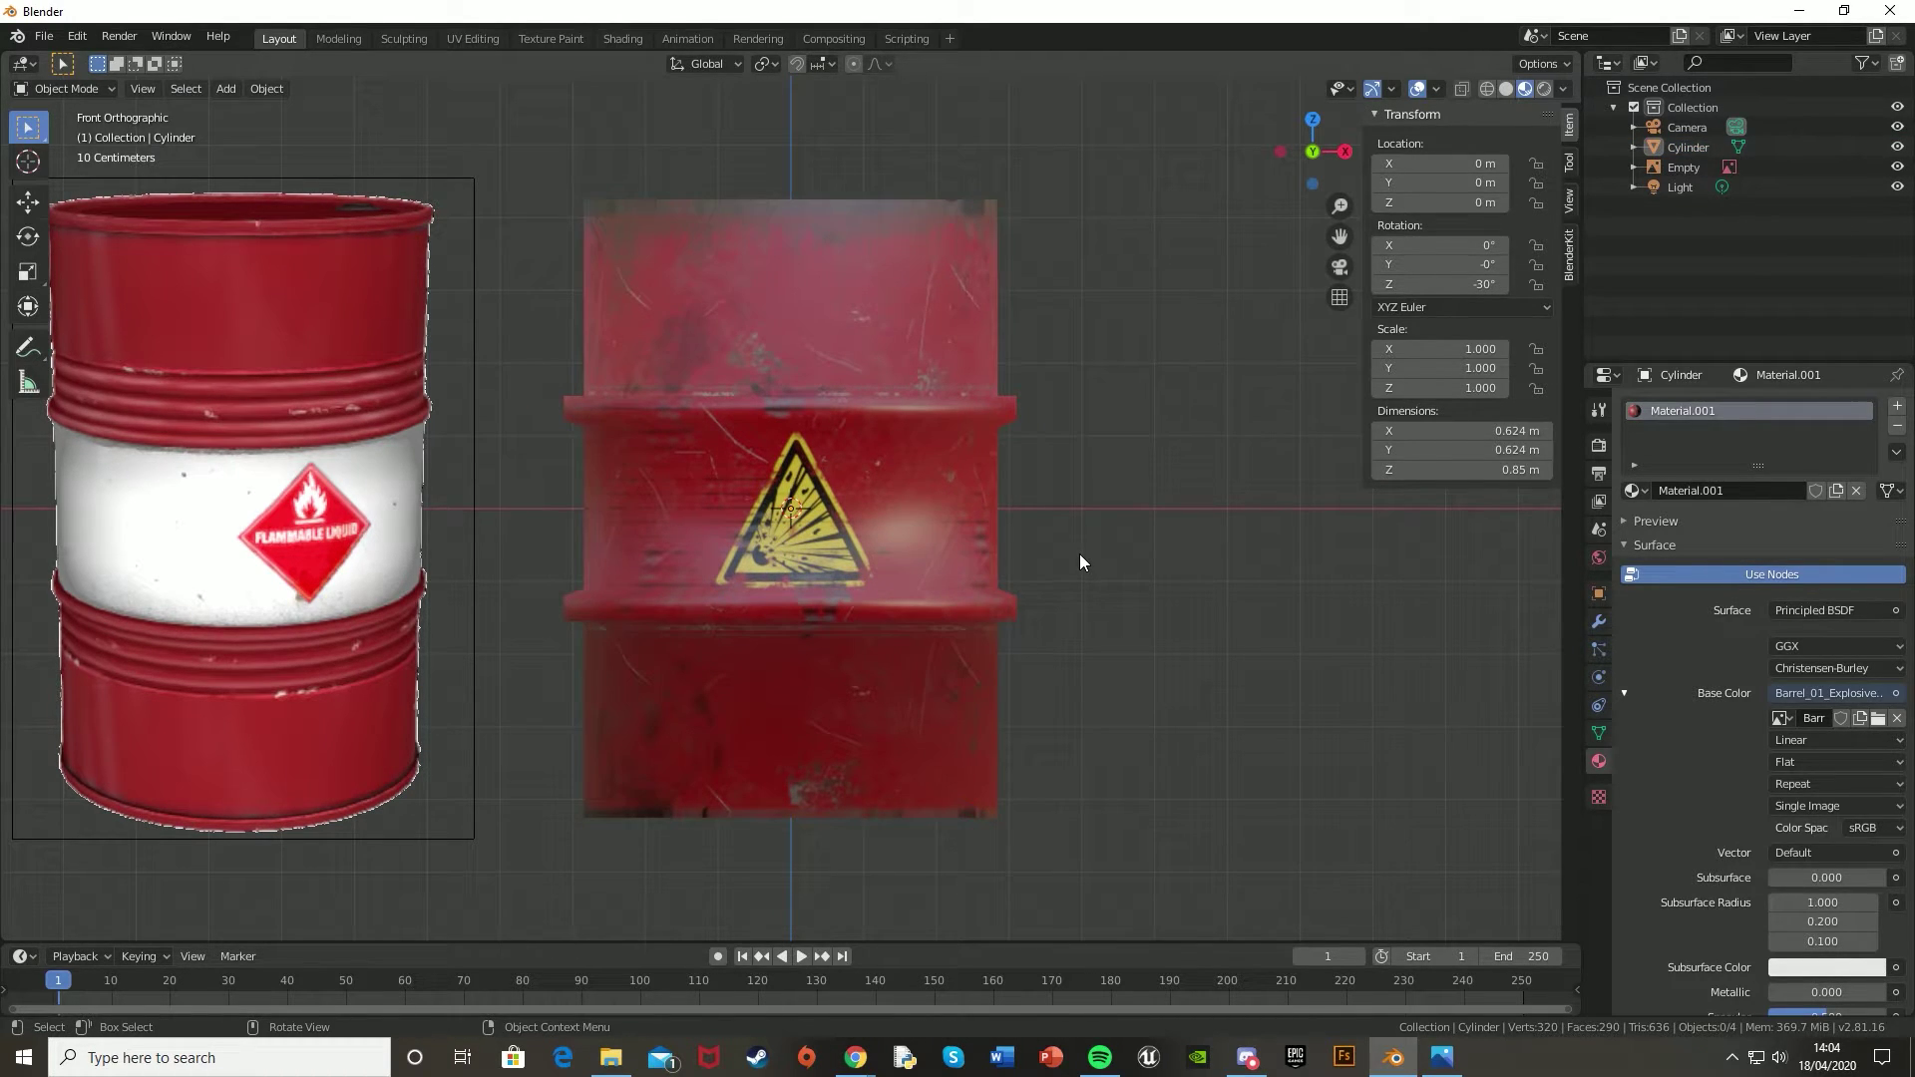
- Delete the reference image of the flammable liquid barrel from the scene
click(279, 558)
key(x)
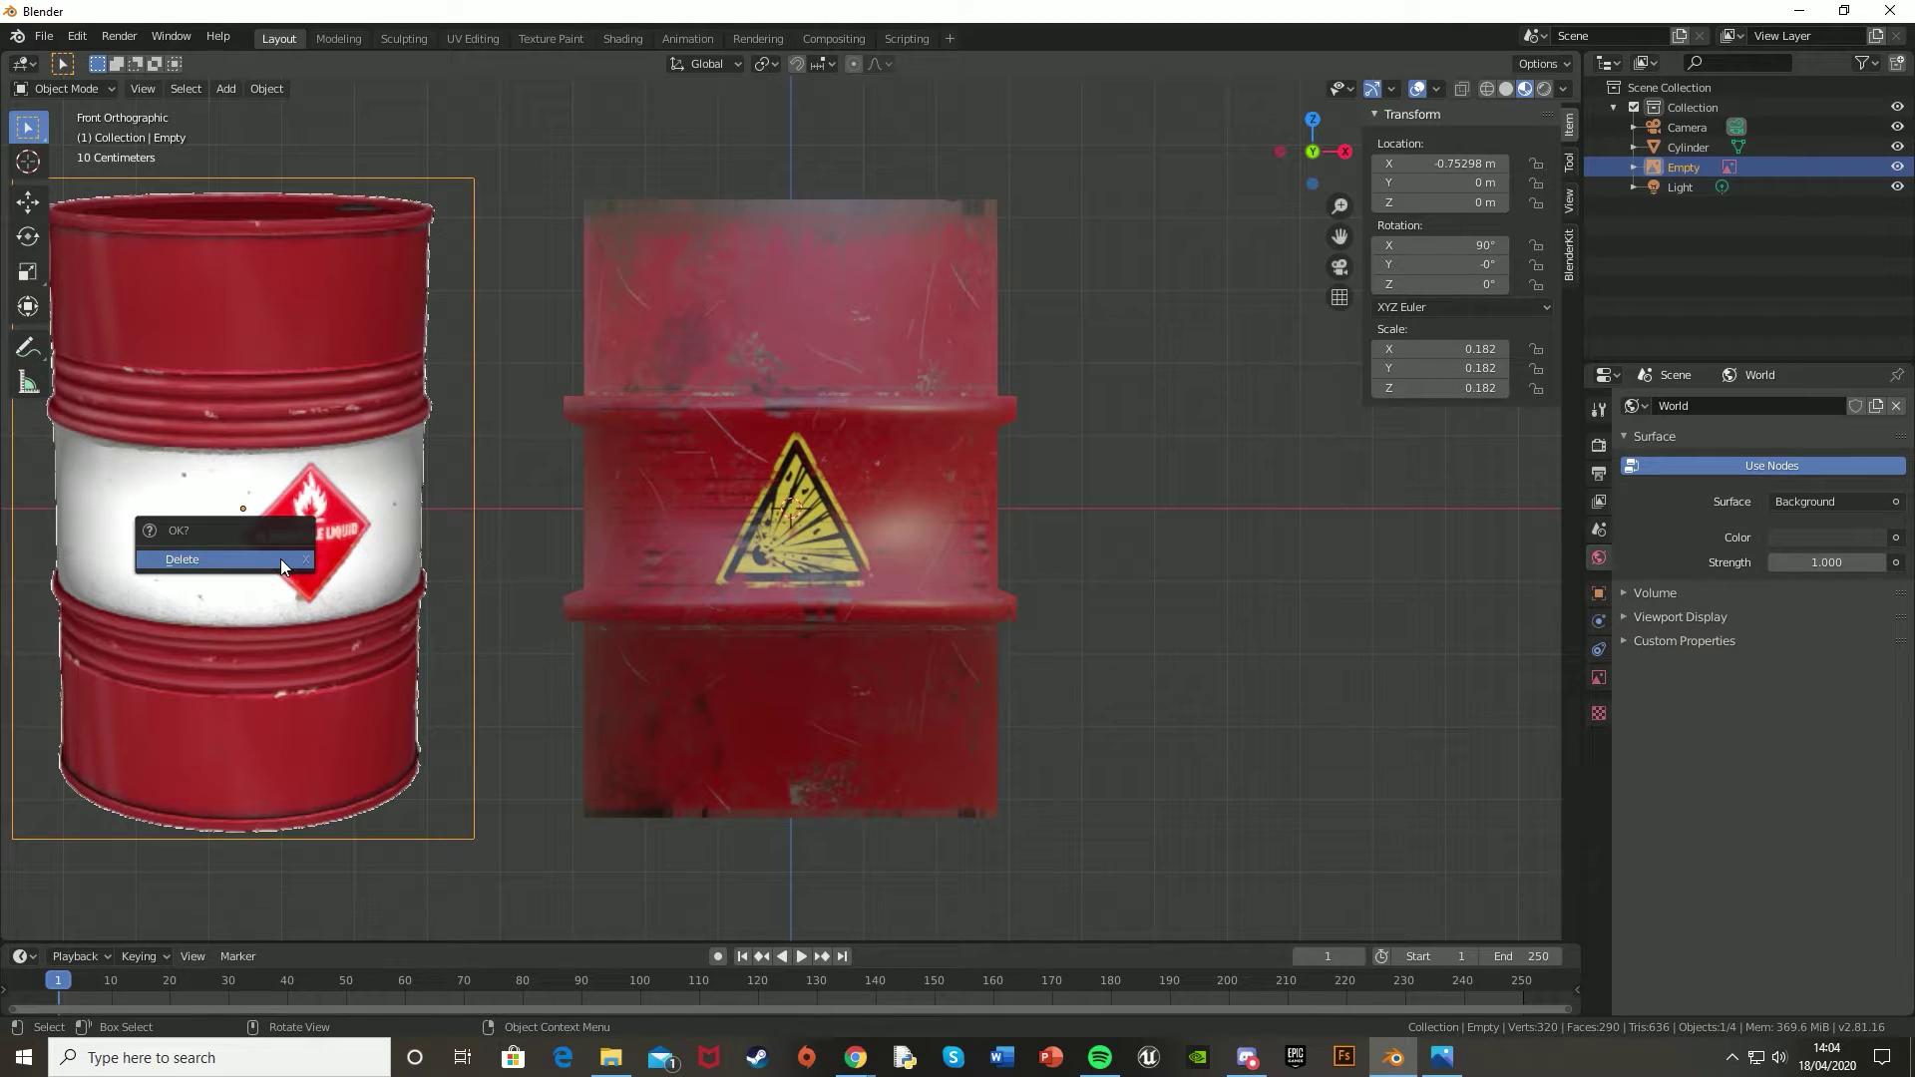
click(279, 559)
- Select the light and move it freely to about X 4.66 m, Y -3.25 m, Z 4.56 m
middle_drag(792, 454, 943, 484)
click(1685, 168)
scroll(710, 543, down, 3)
middle_drag(711, 542, 1171, 555)
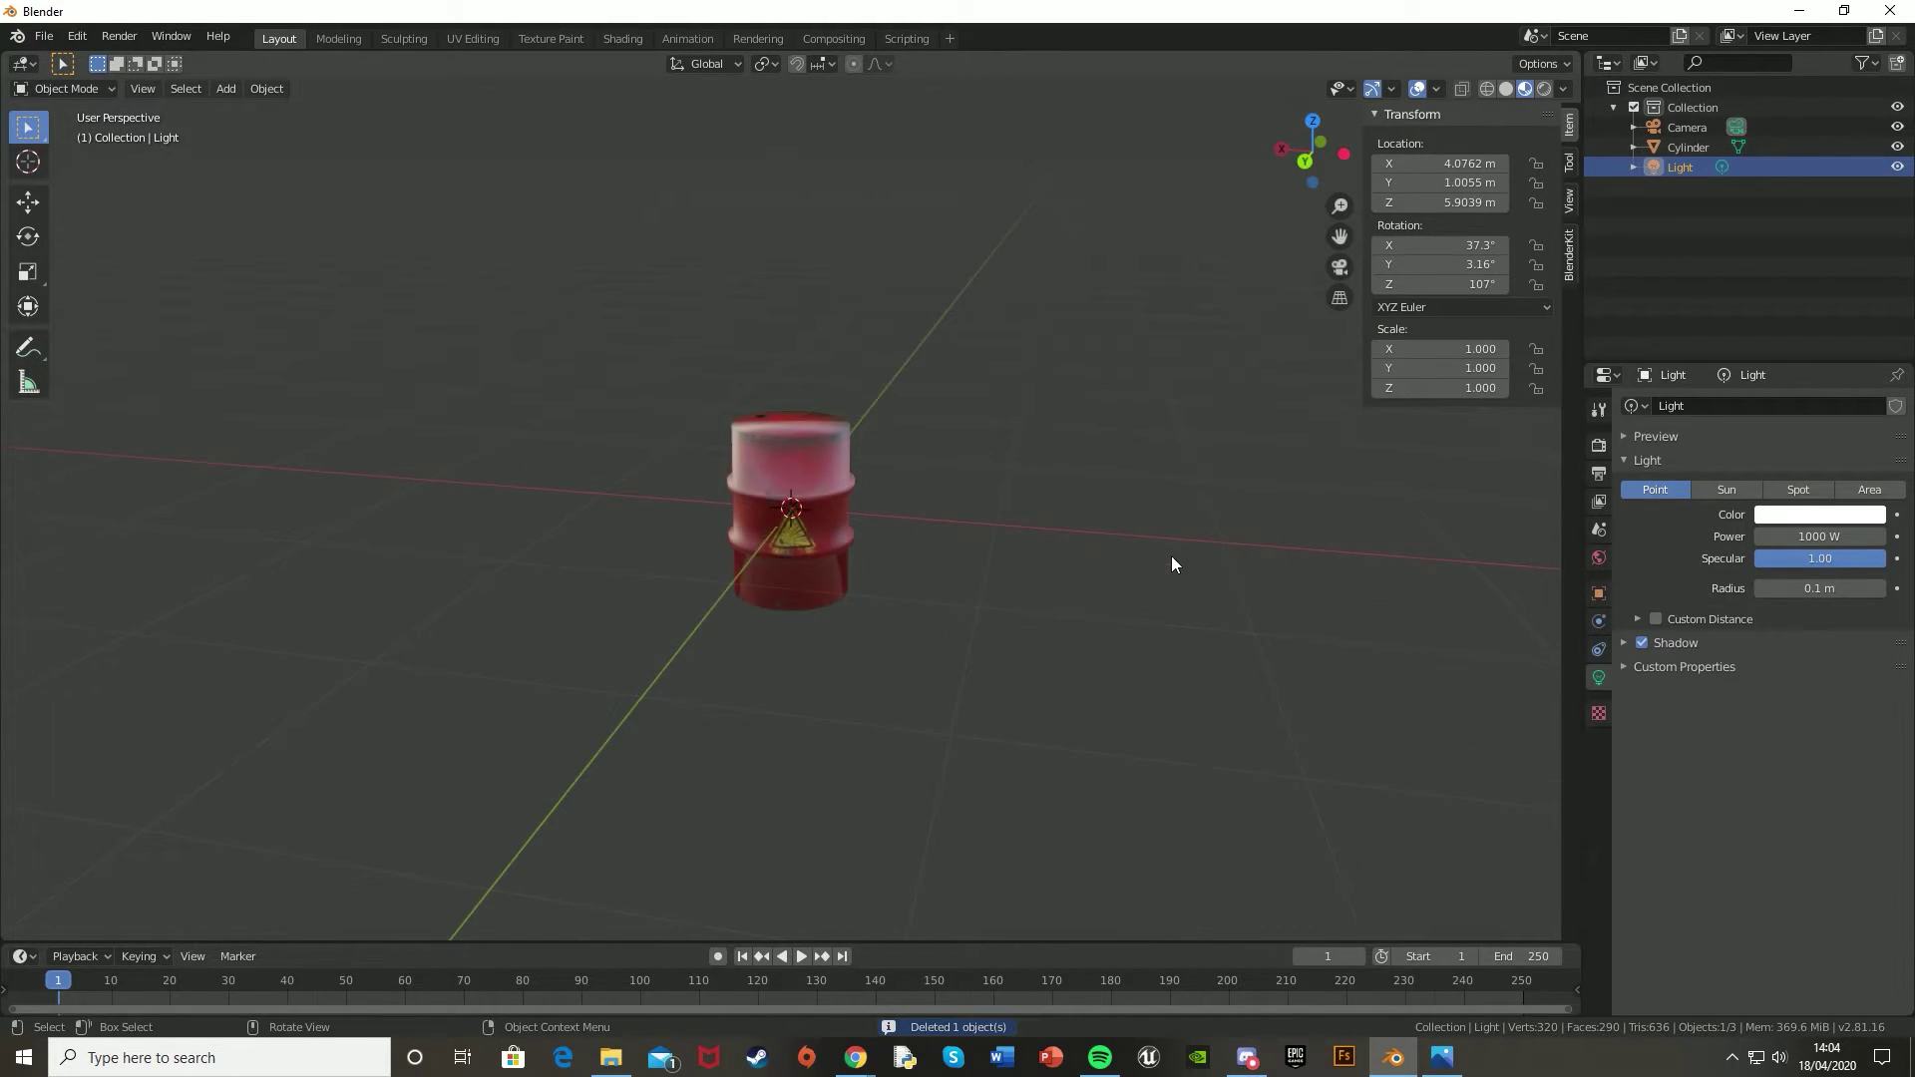
scroll(990, 543, down, 2)
middle_drag(989, 543, 739, 351)
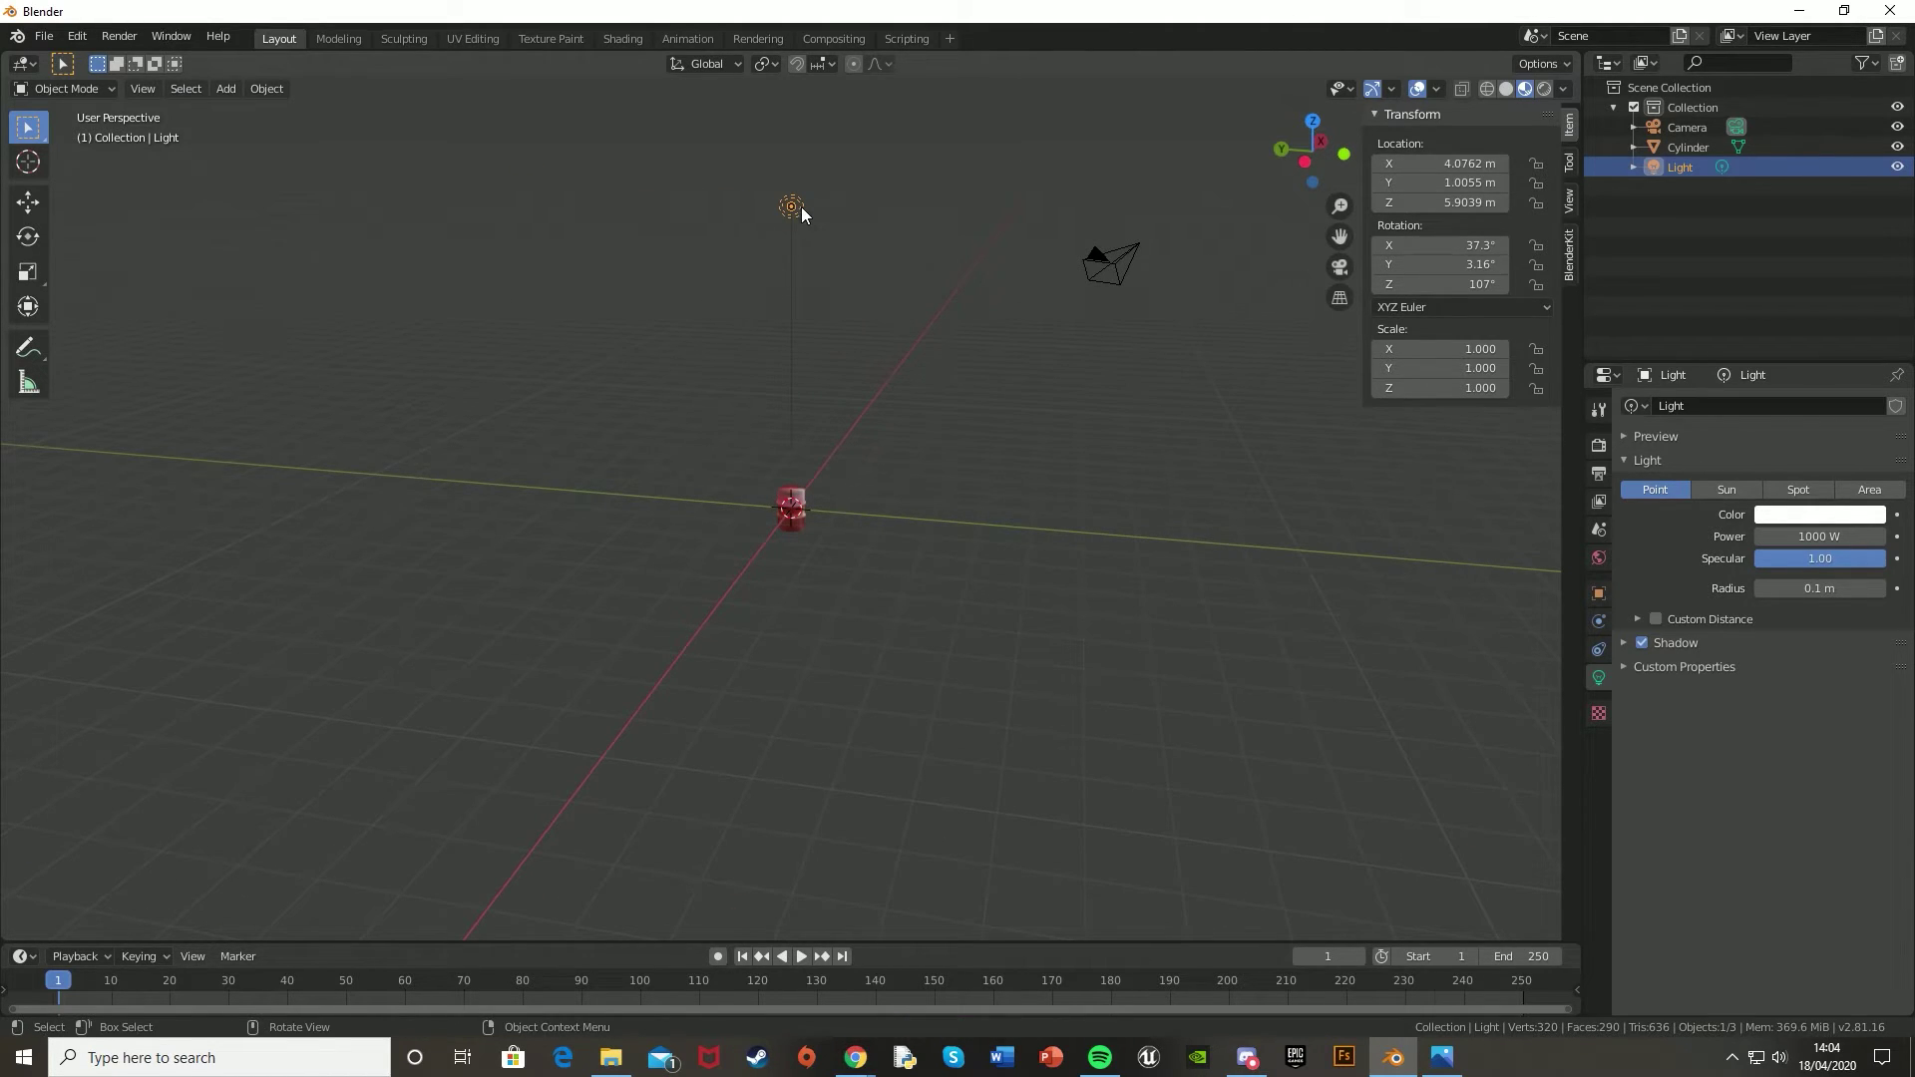
key(g)
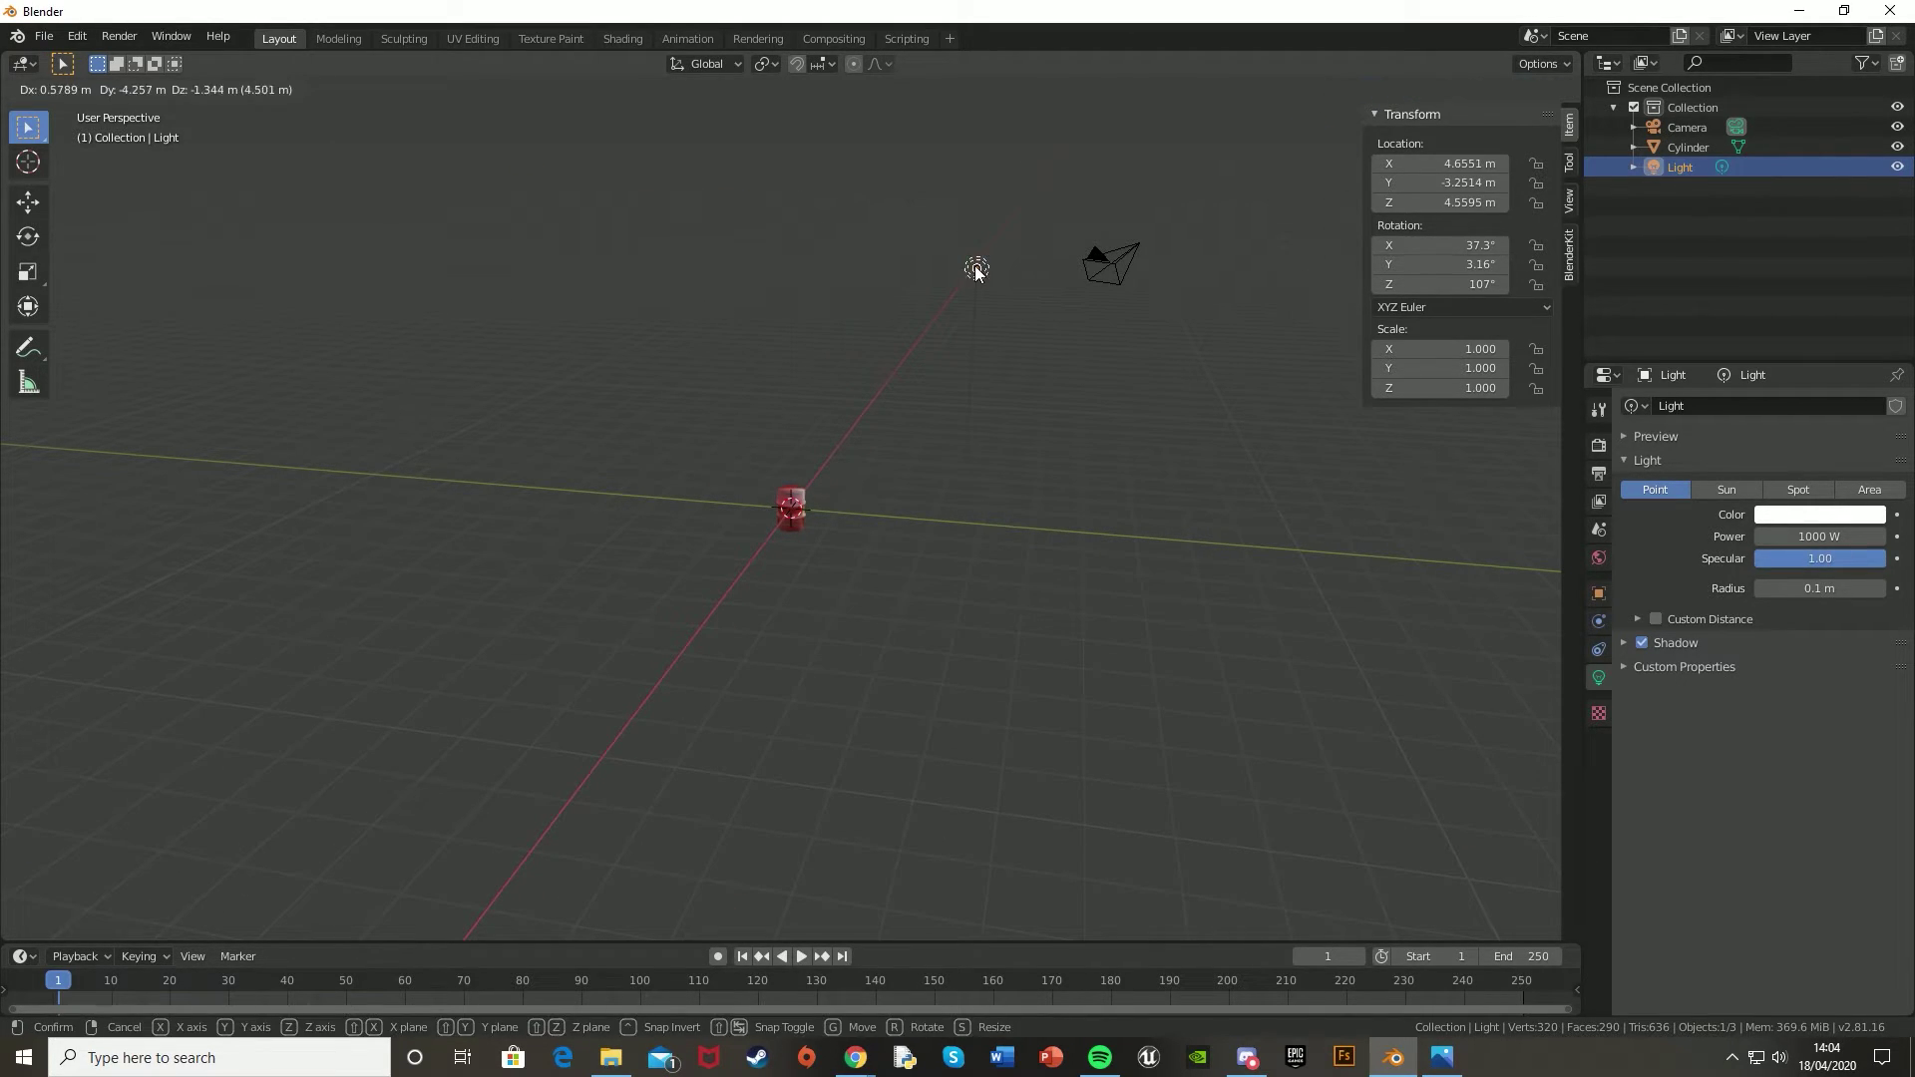
click(976, 267)
- With the Move tool, shift the light along its axes to about X 0.33 m, Y -5.56 m, in front of the barrel
click(28, 202)
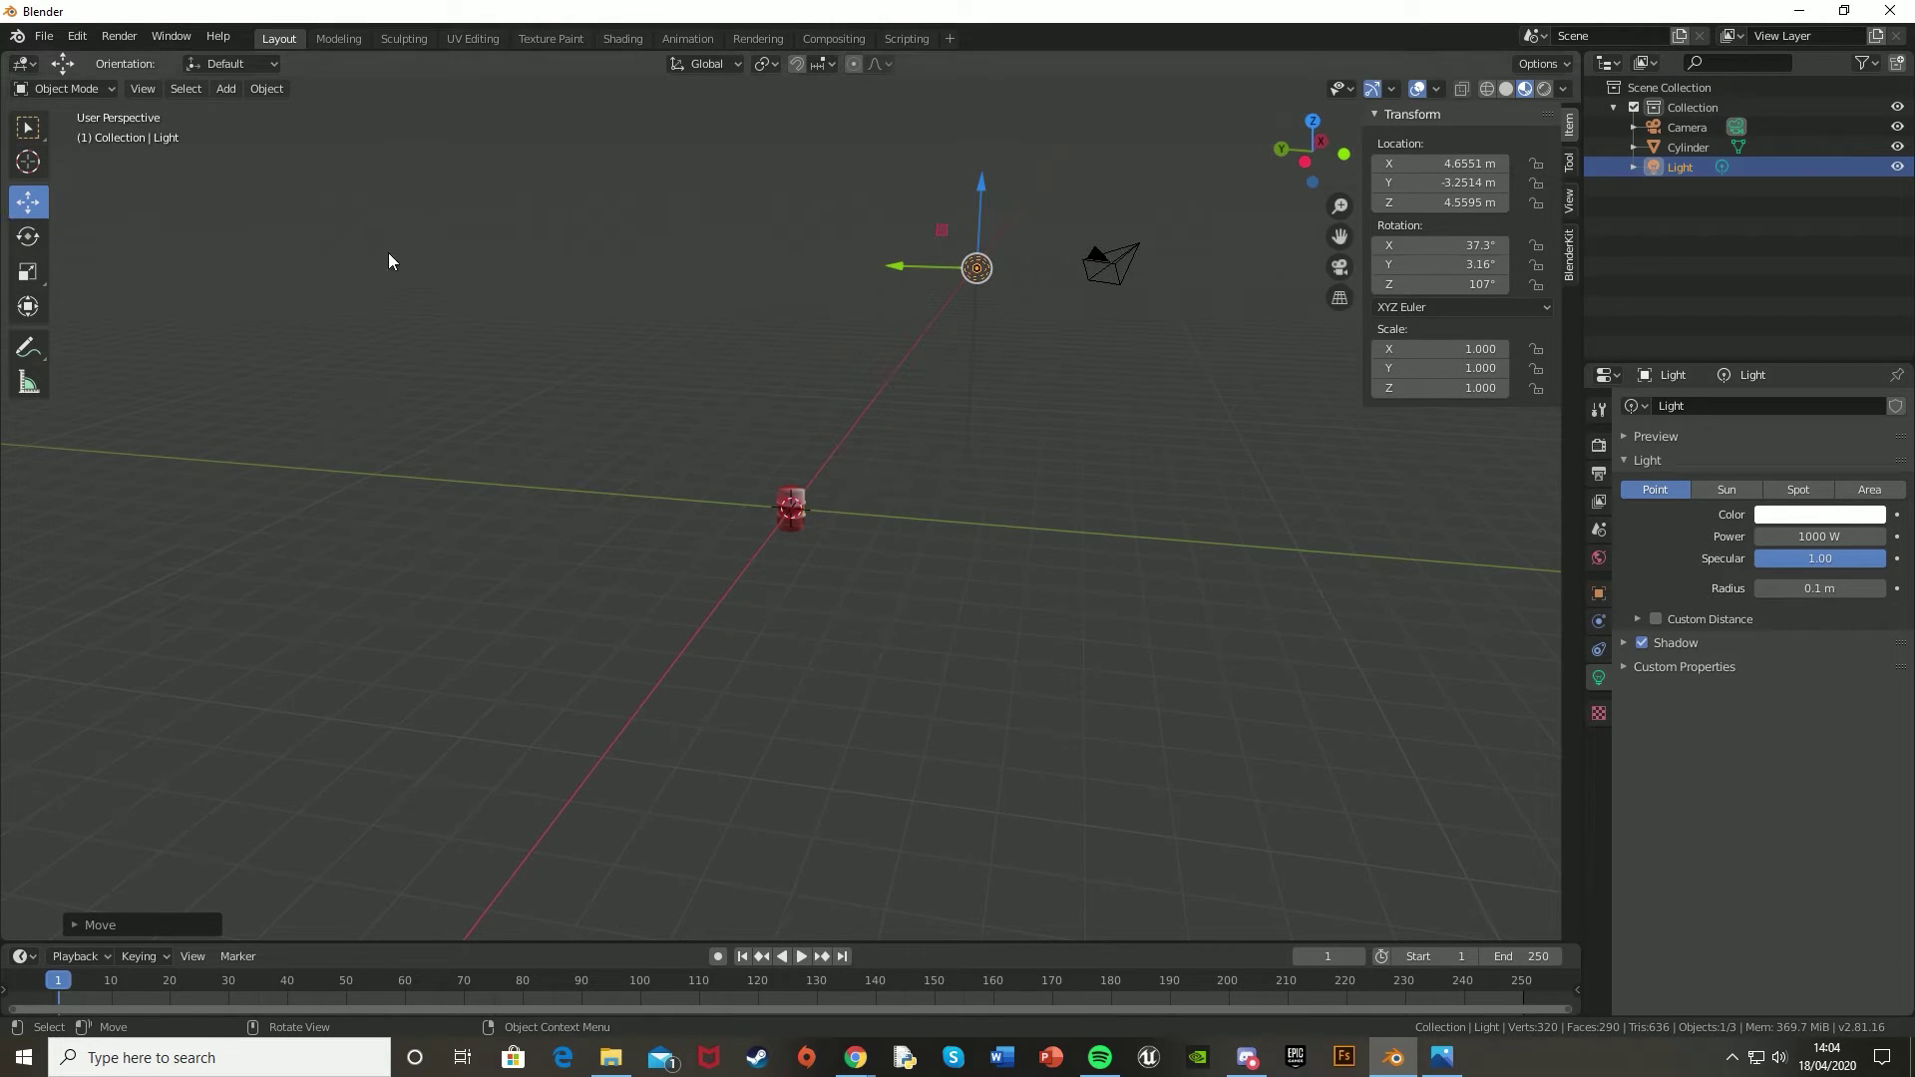
middle_drag(389, 262, 1301, 433)
drag(1129, 397, 961, 385)
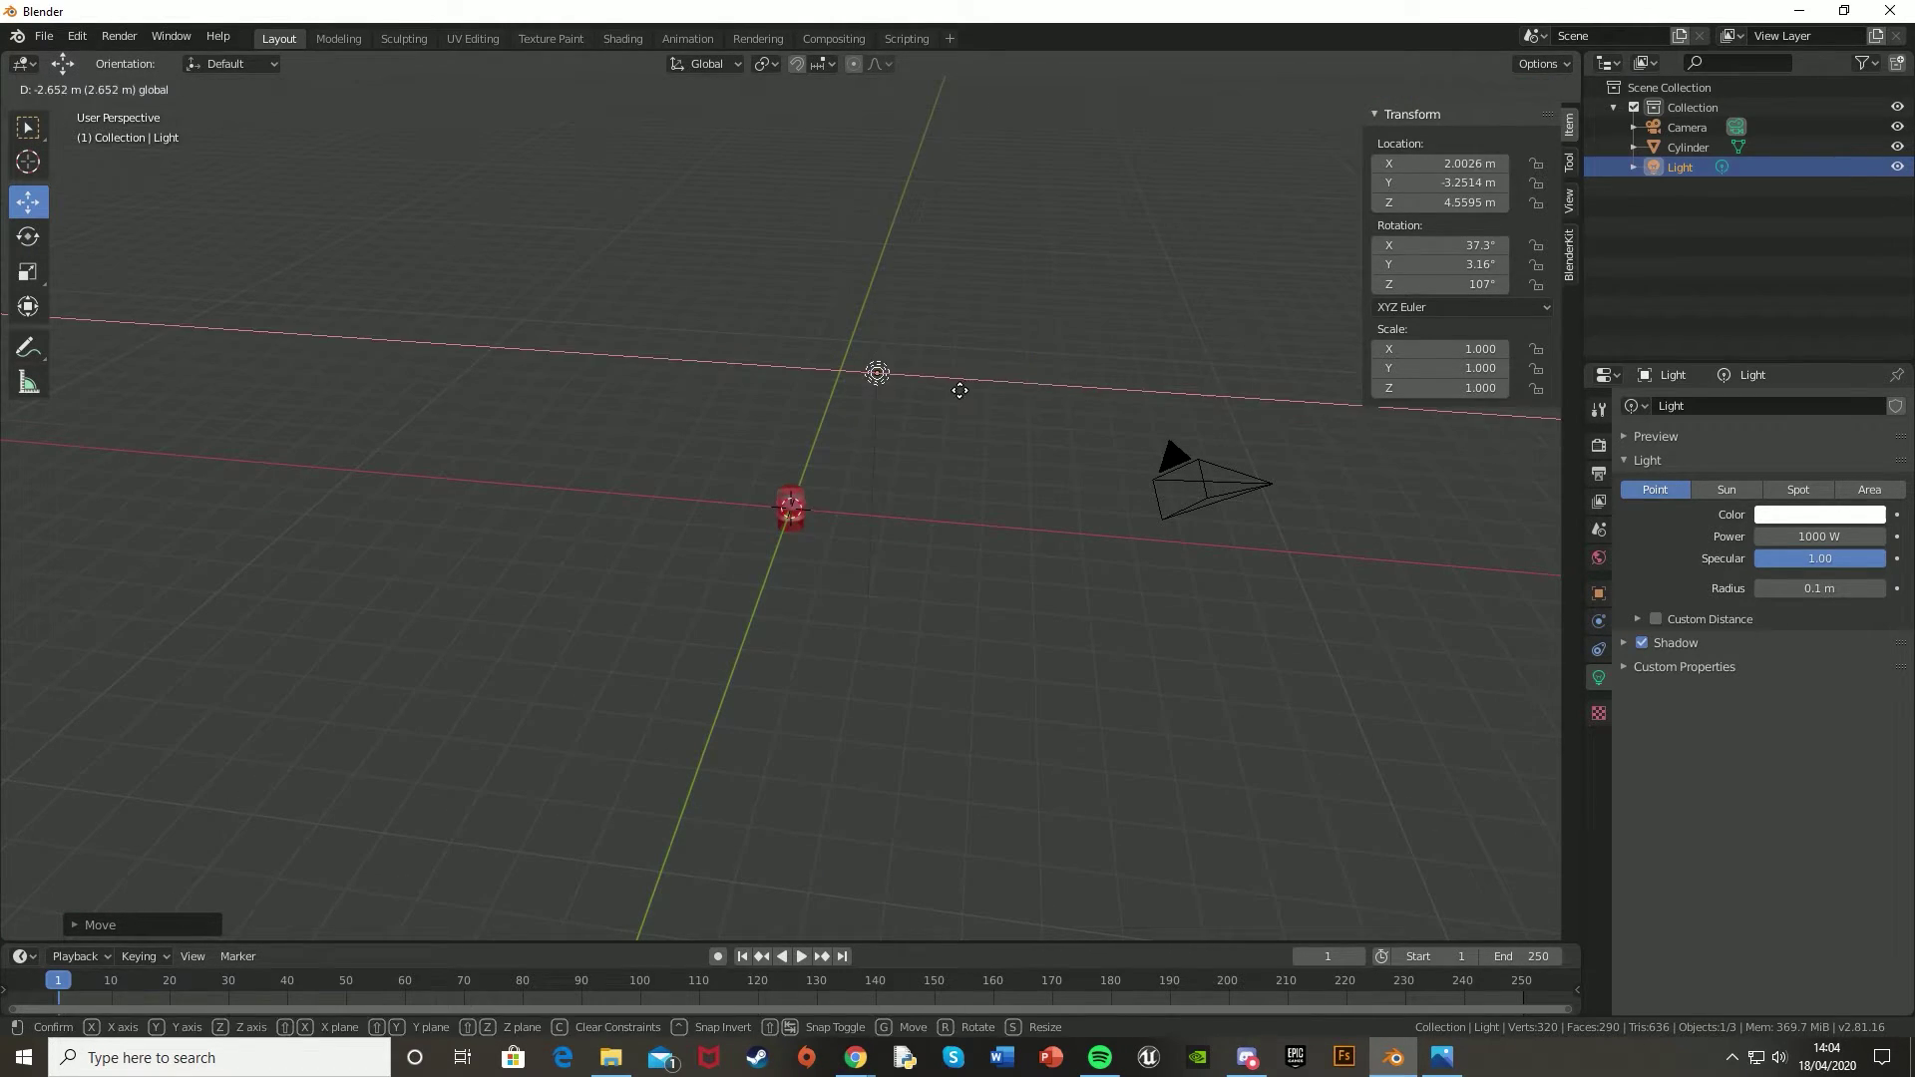
middle_drag(961, 385, 1171, 376)
drag(858, 280, 980, 276)
middle_drag(981, 276, 877, 320)
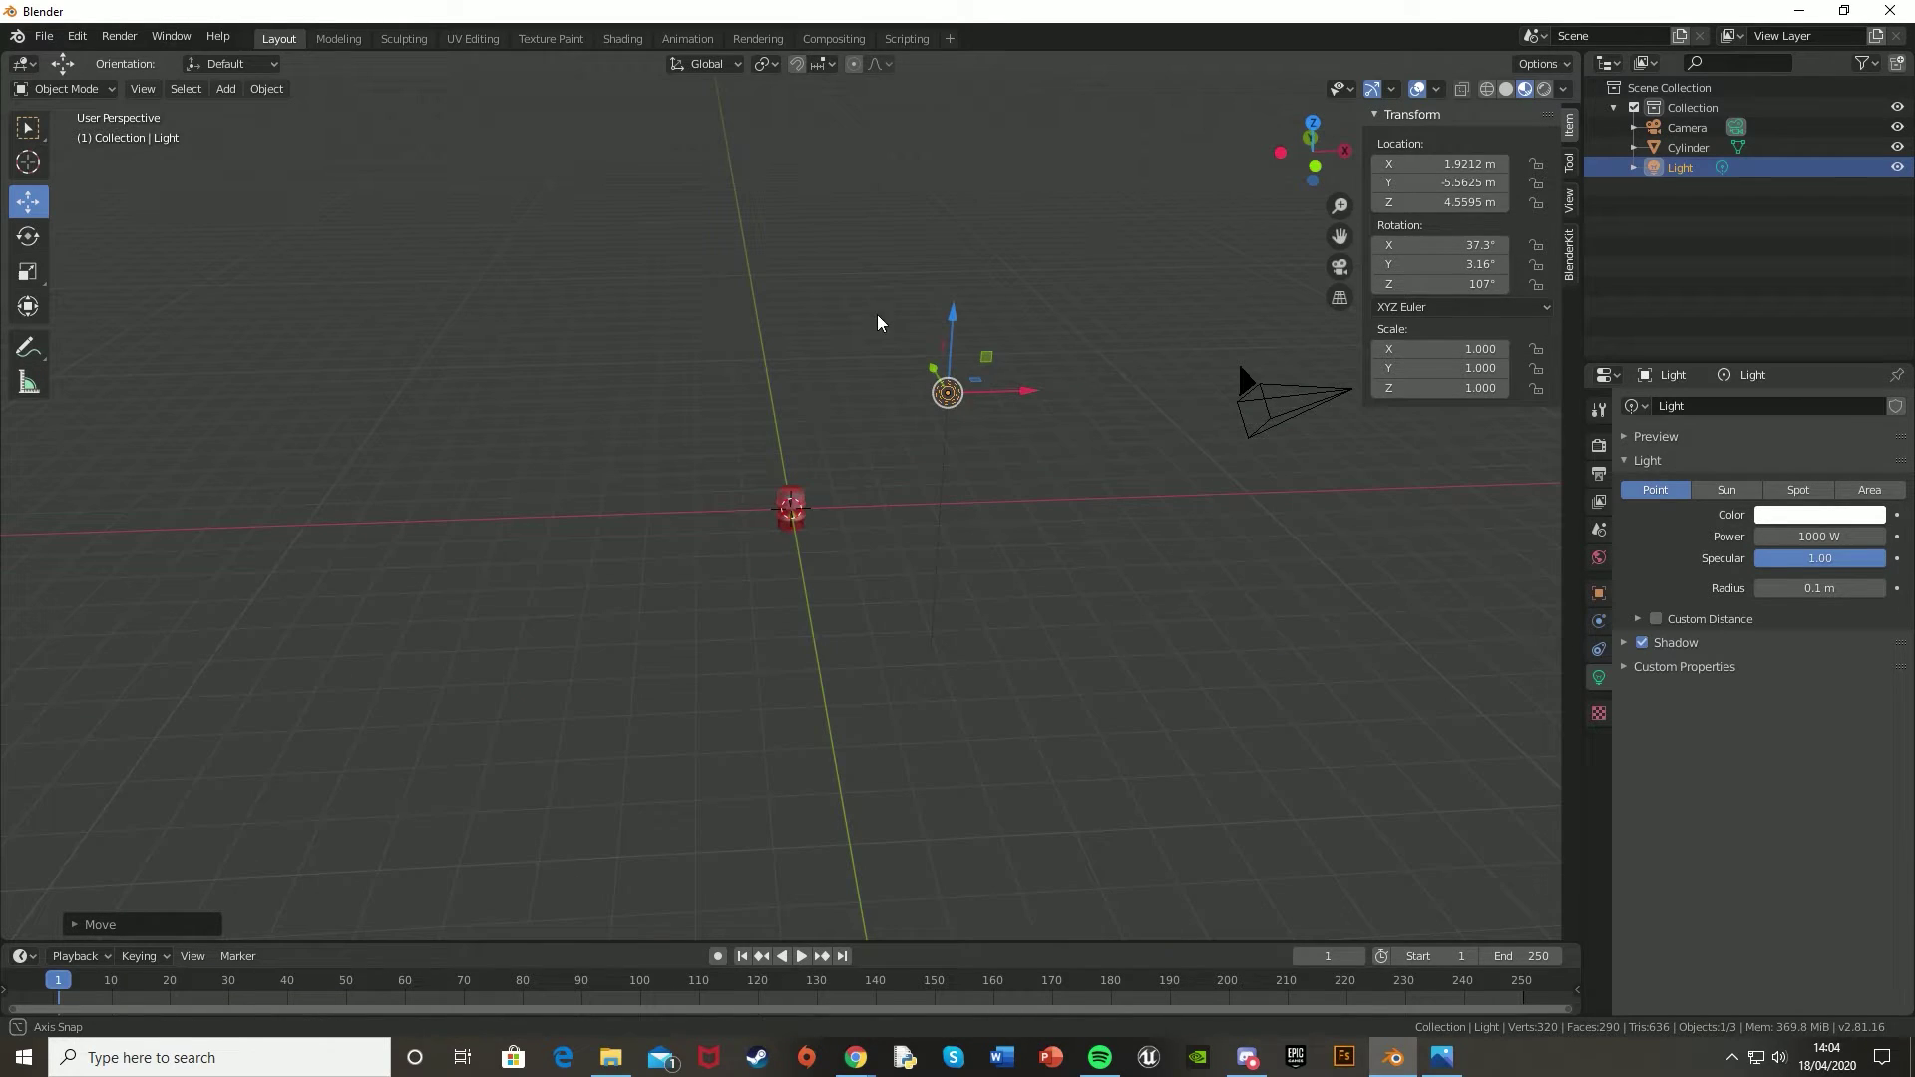
drag(1047, 393, 924, 417)
middle_drag(924, 417, 936, 481)
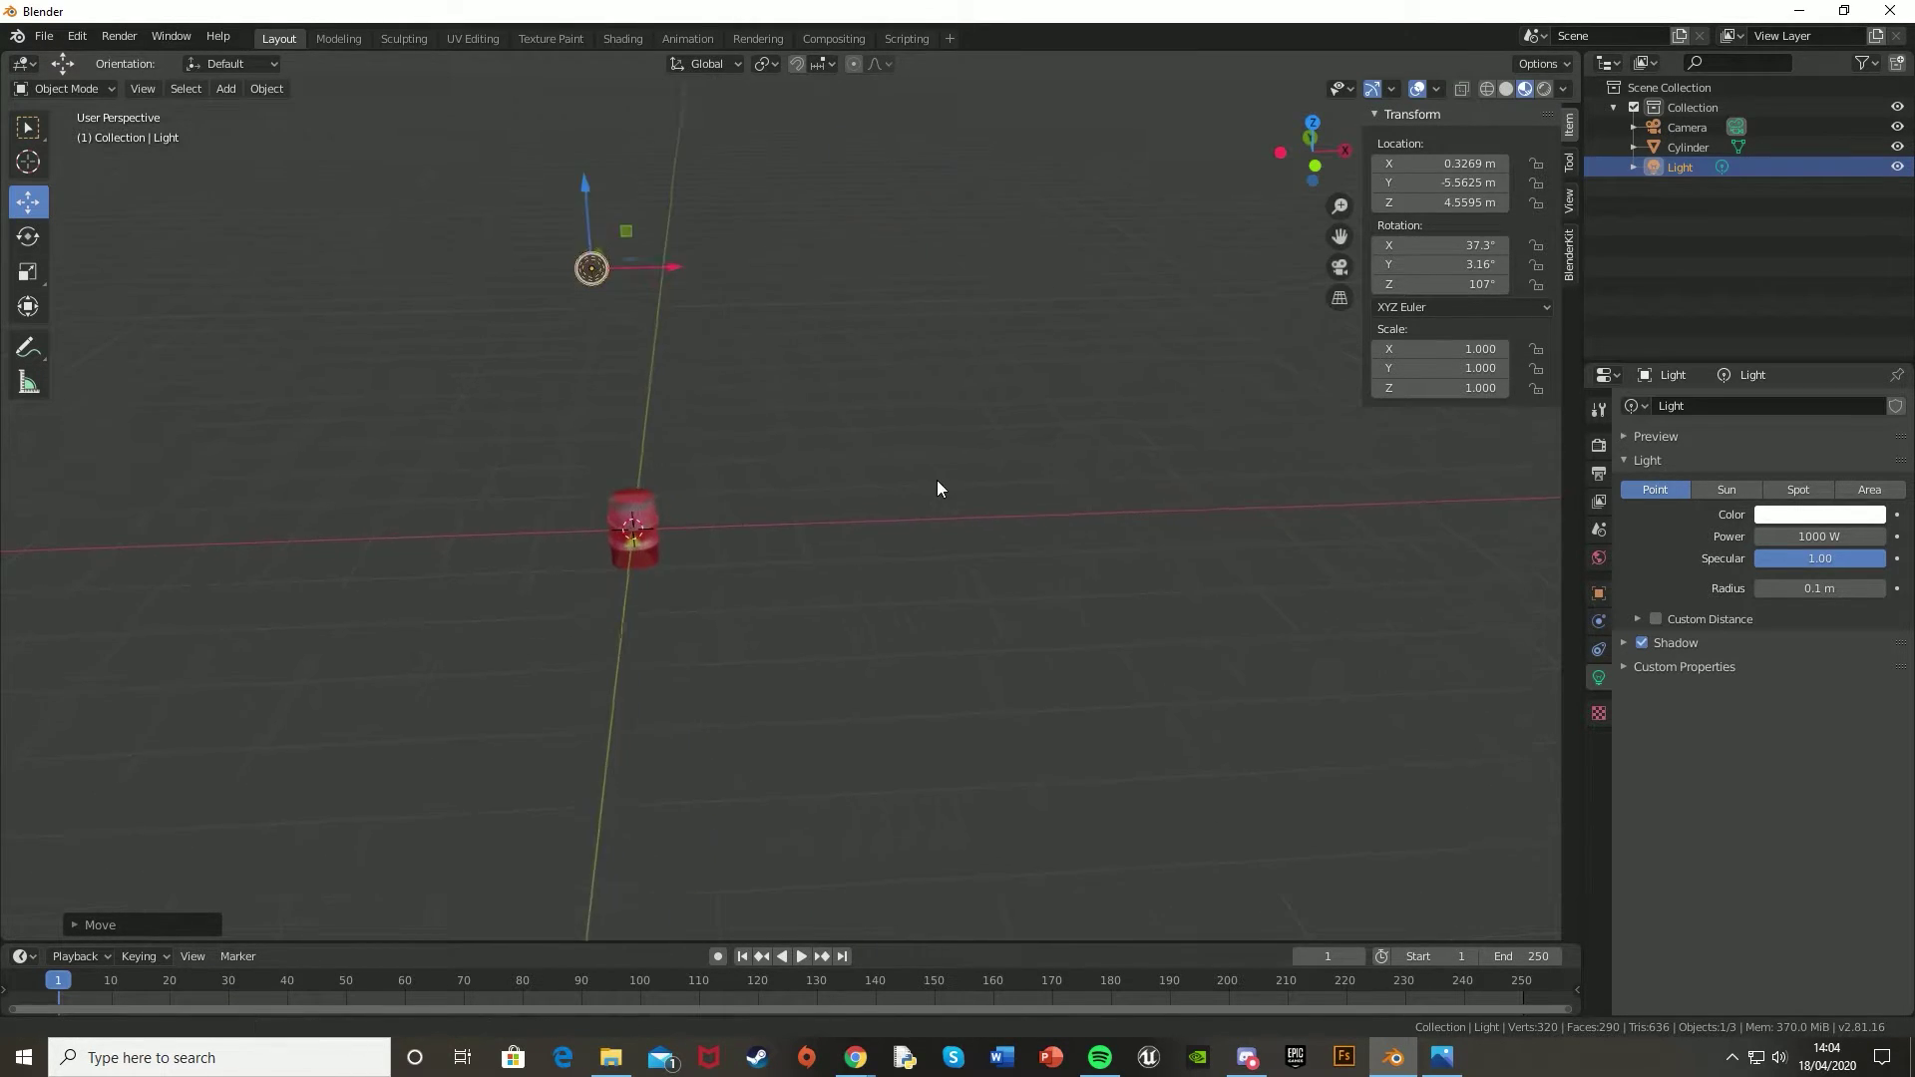
- Enable Lock Camera to View and frame the barrel up close through the camera, then leave the camera view
click(1570, 200)
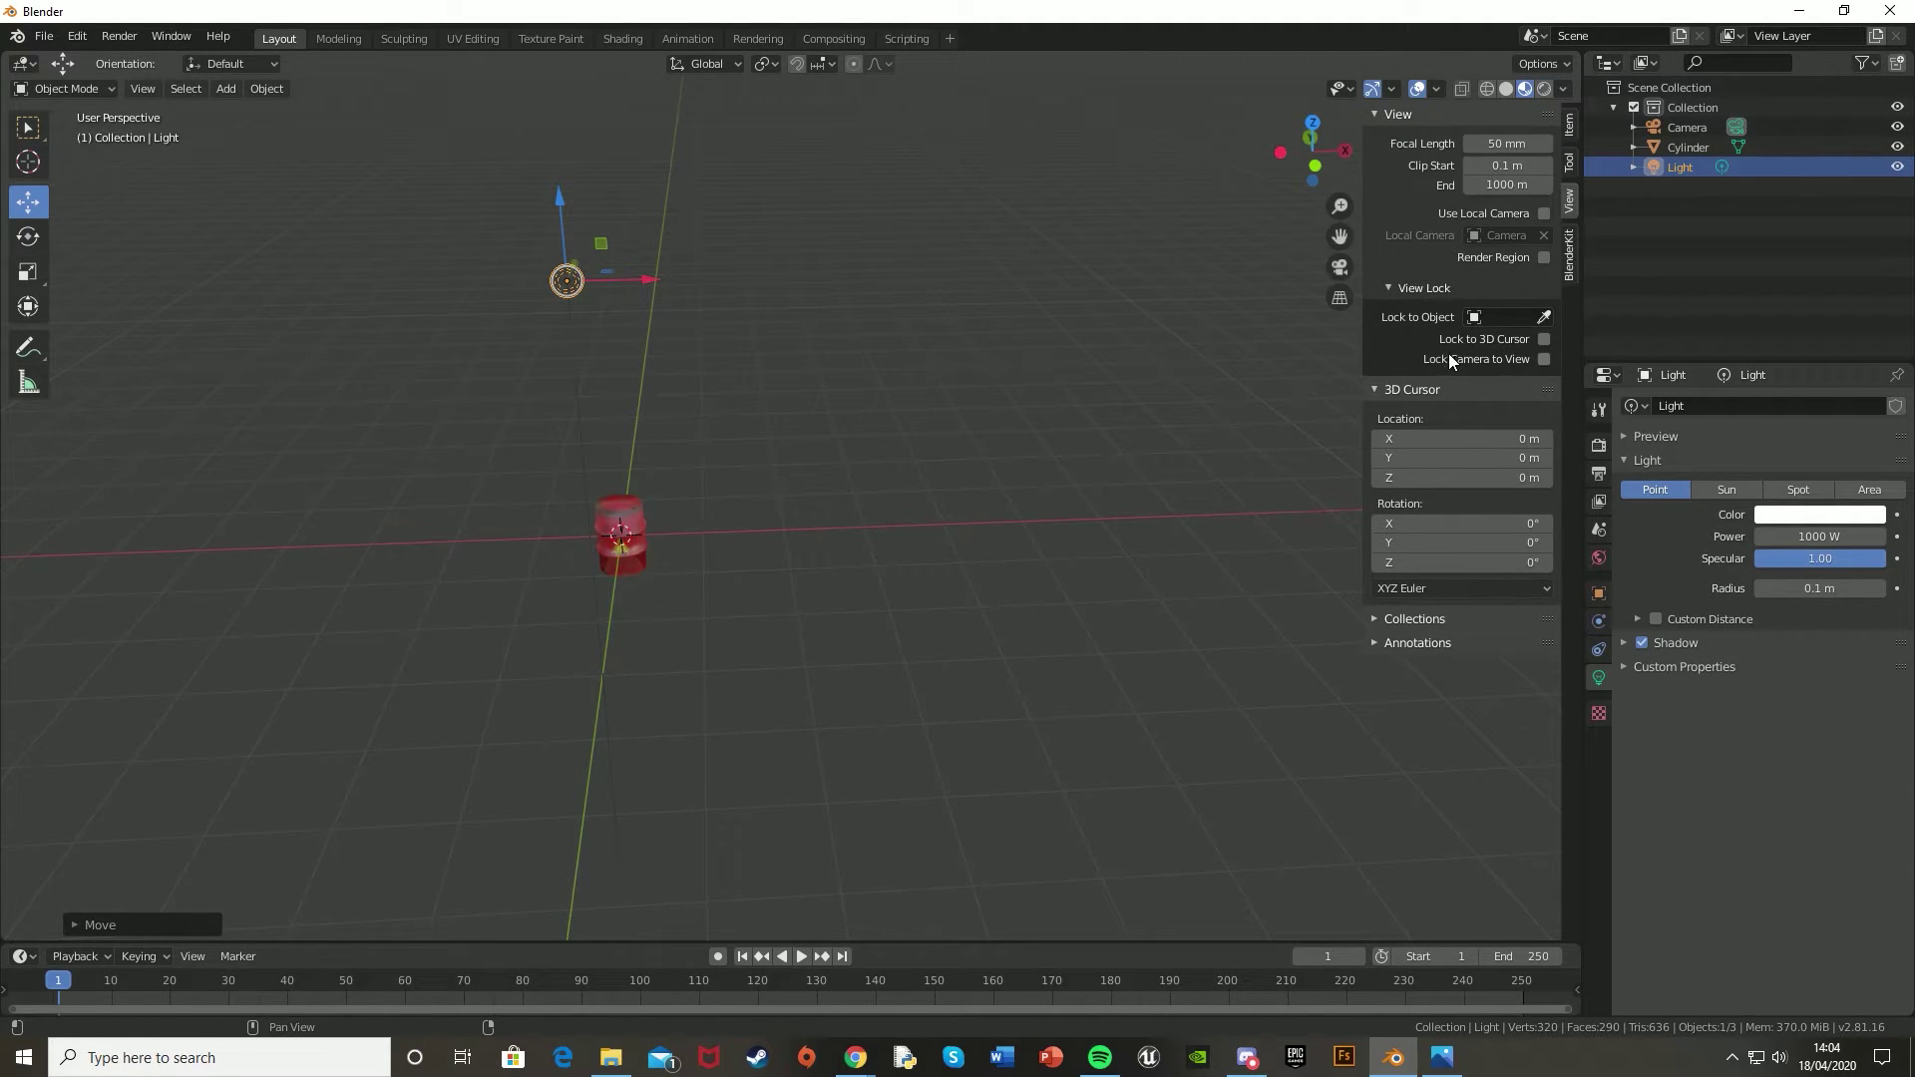
click(1545, 360)
key(KP_0)
scroll(688, 555, up, 4)
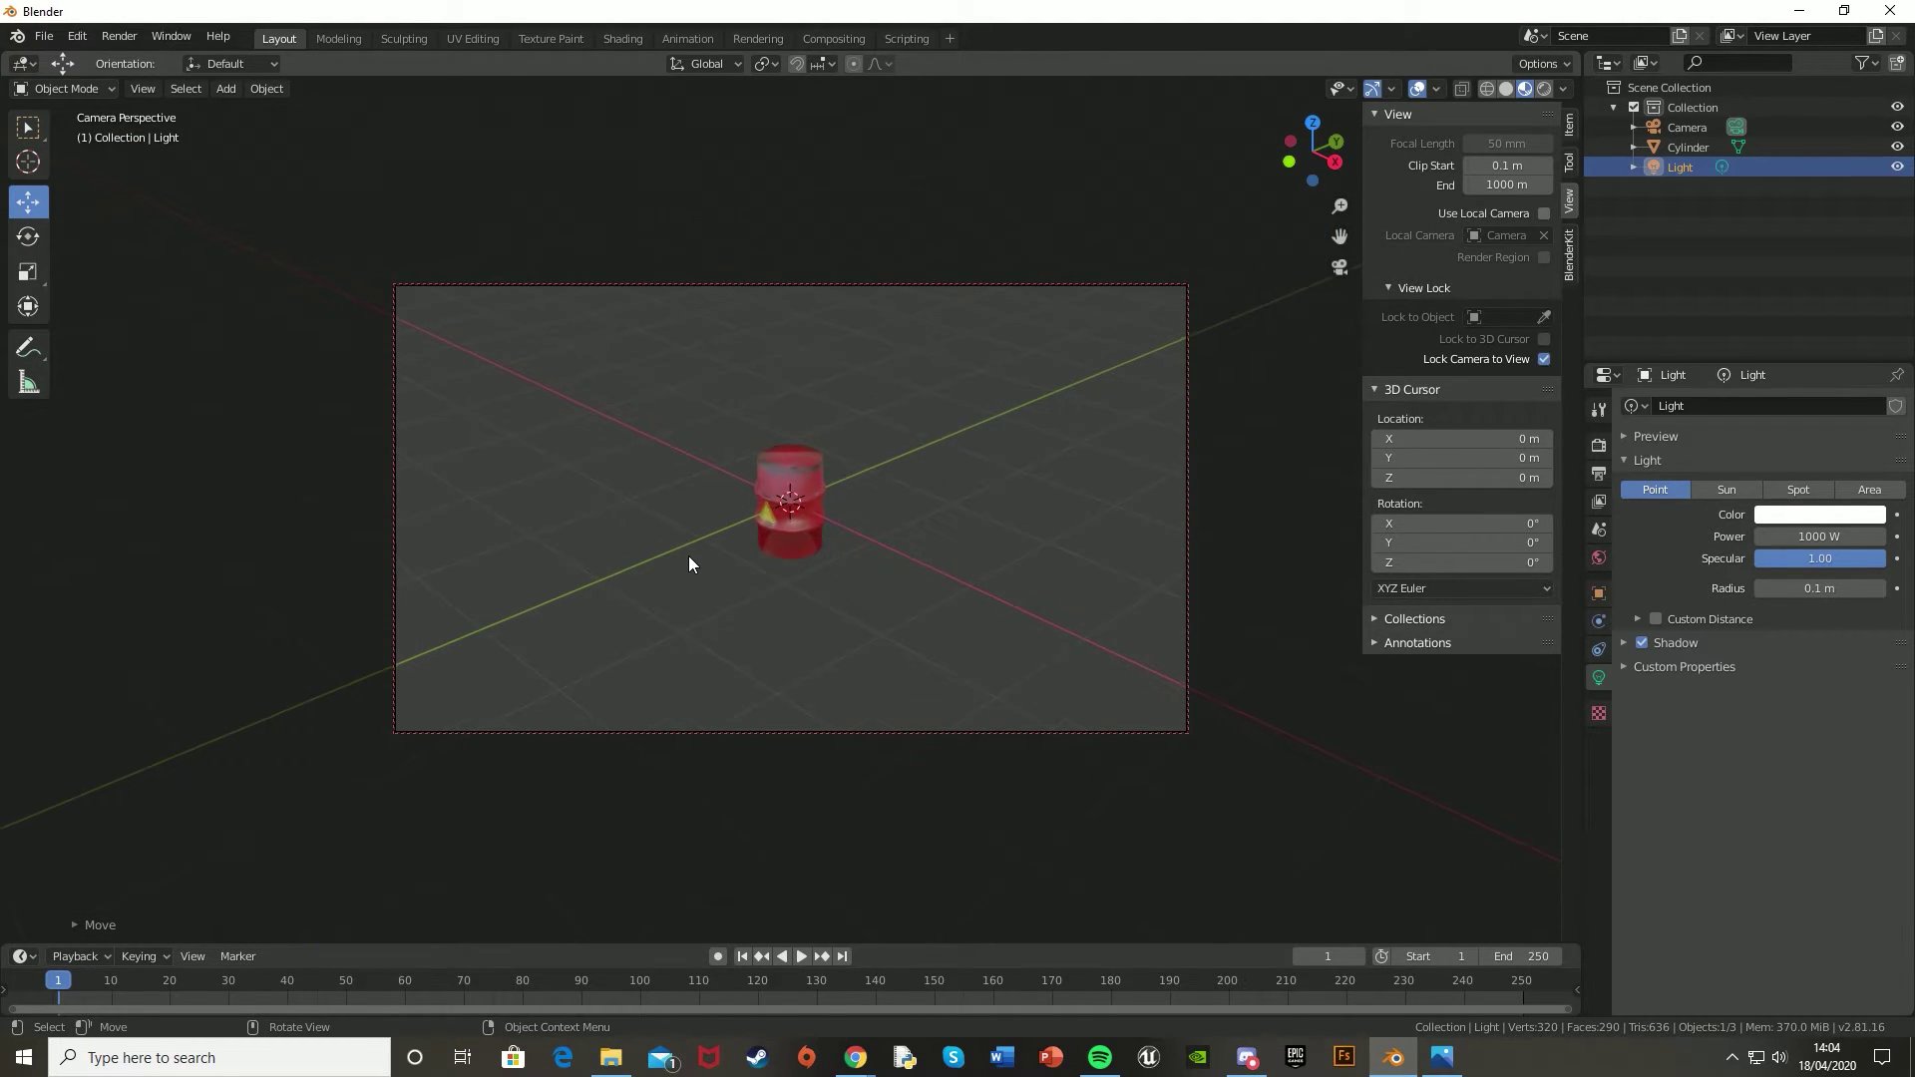
middle_drag(798, 510, 903, 491)
scroll(901, 491, up, 4)
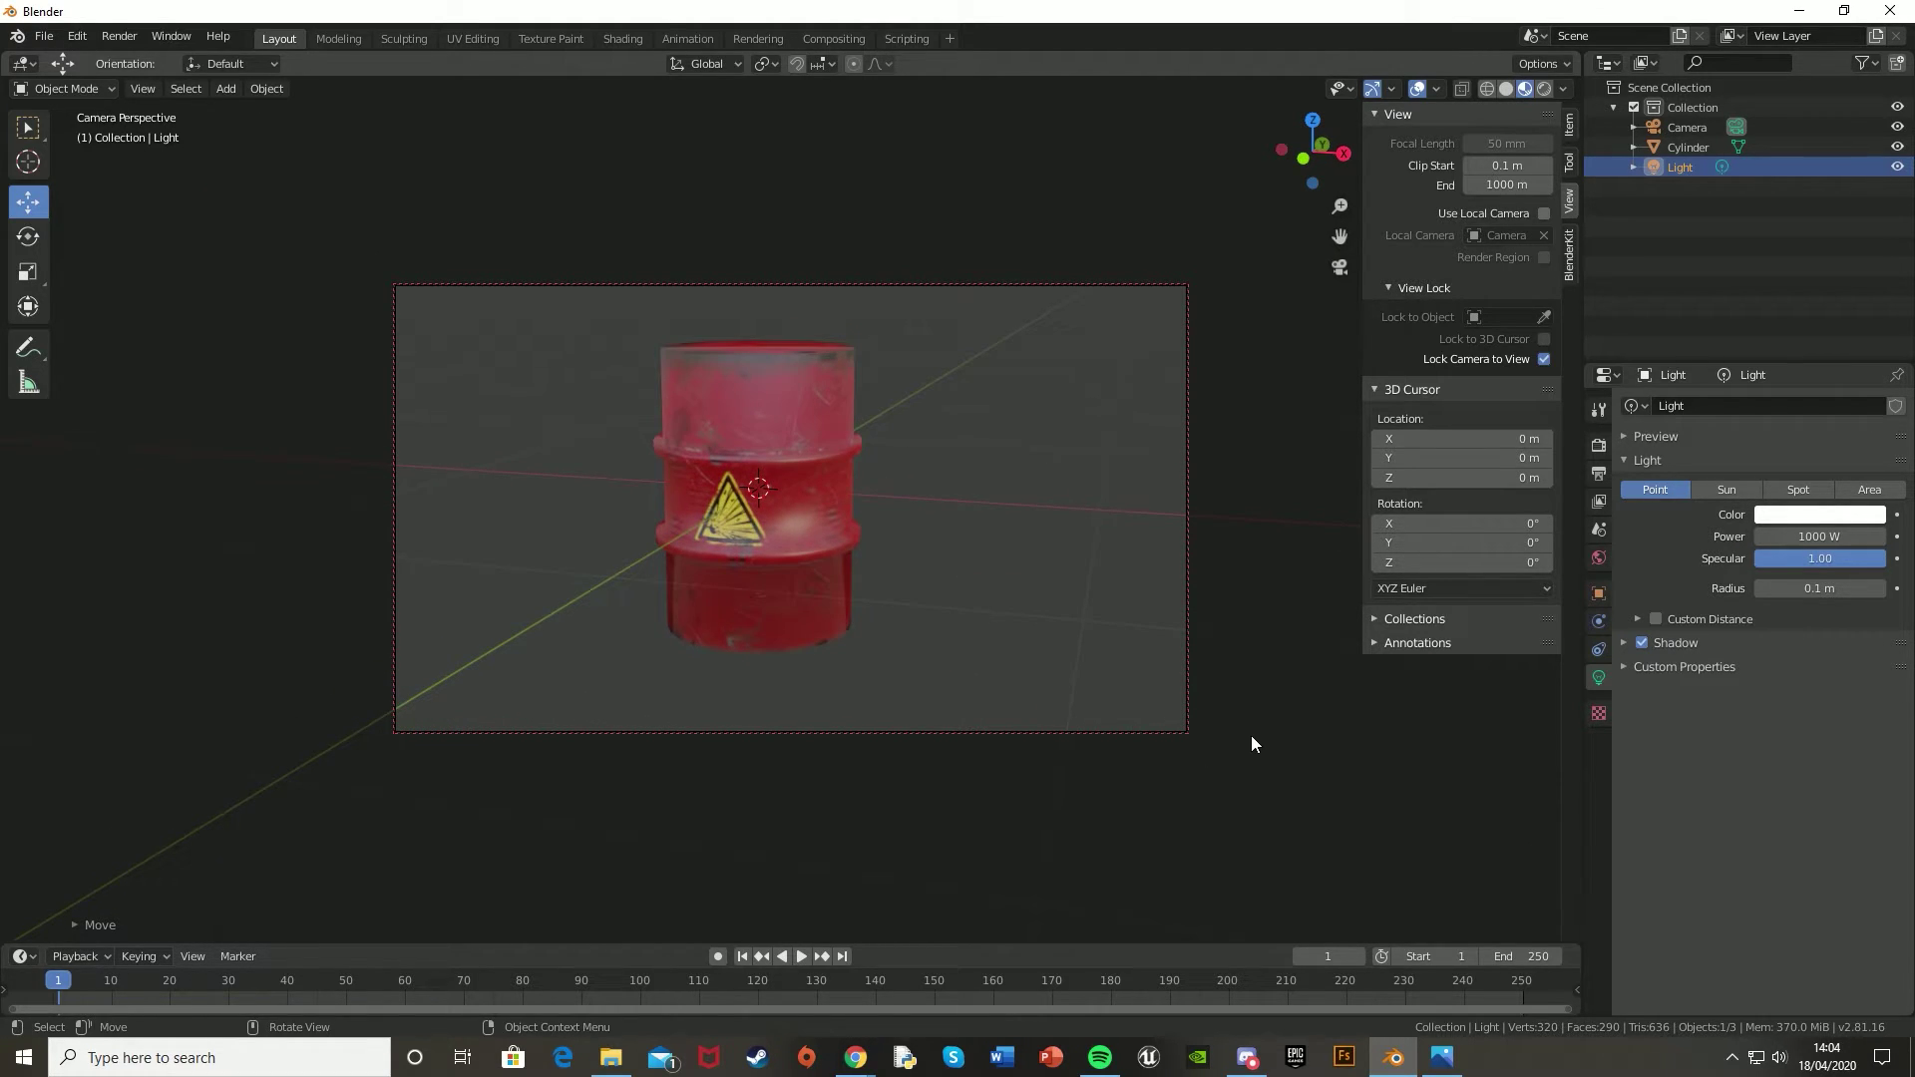
key(KP_0)
- Hide the camera object in the viewport
middle_drag(1245, 736, 1346, 478)
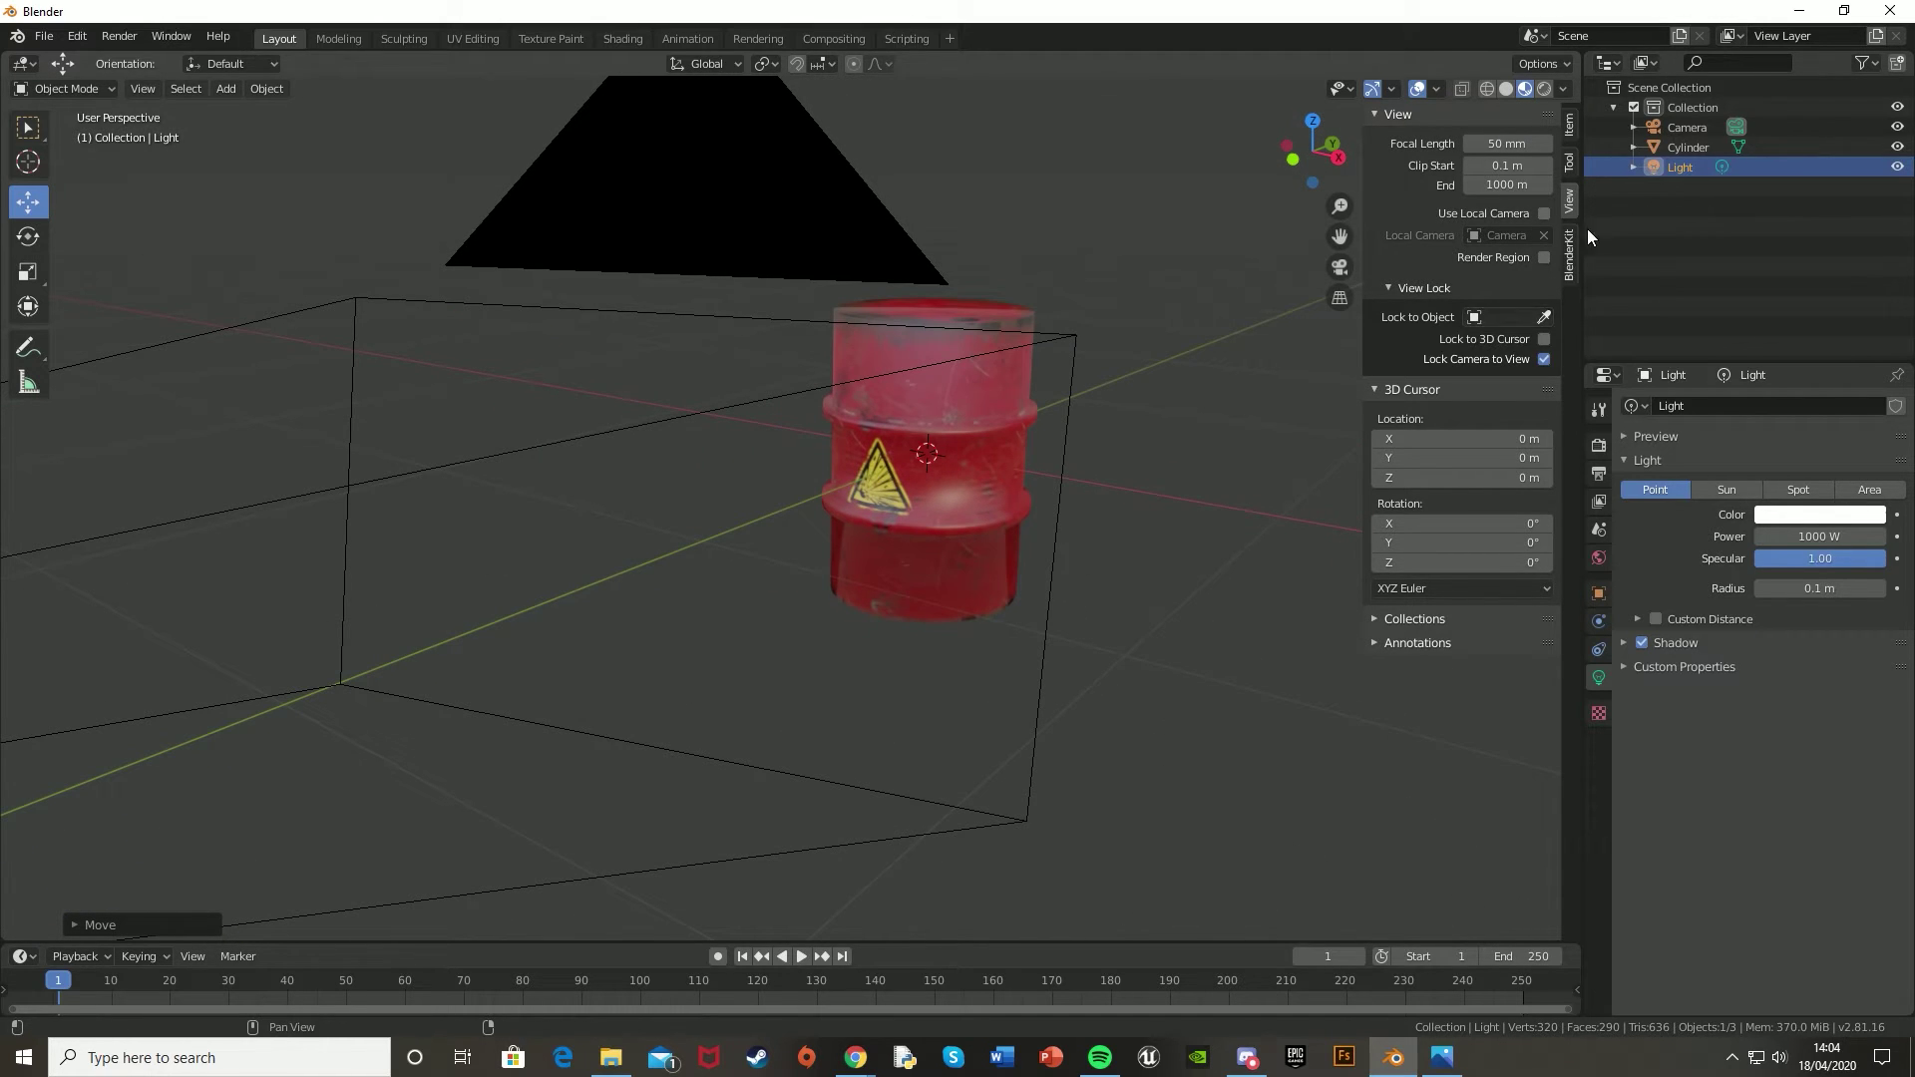
click(1897, 127)
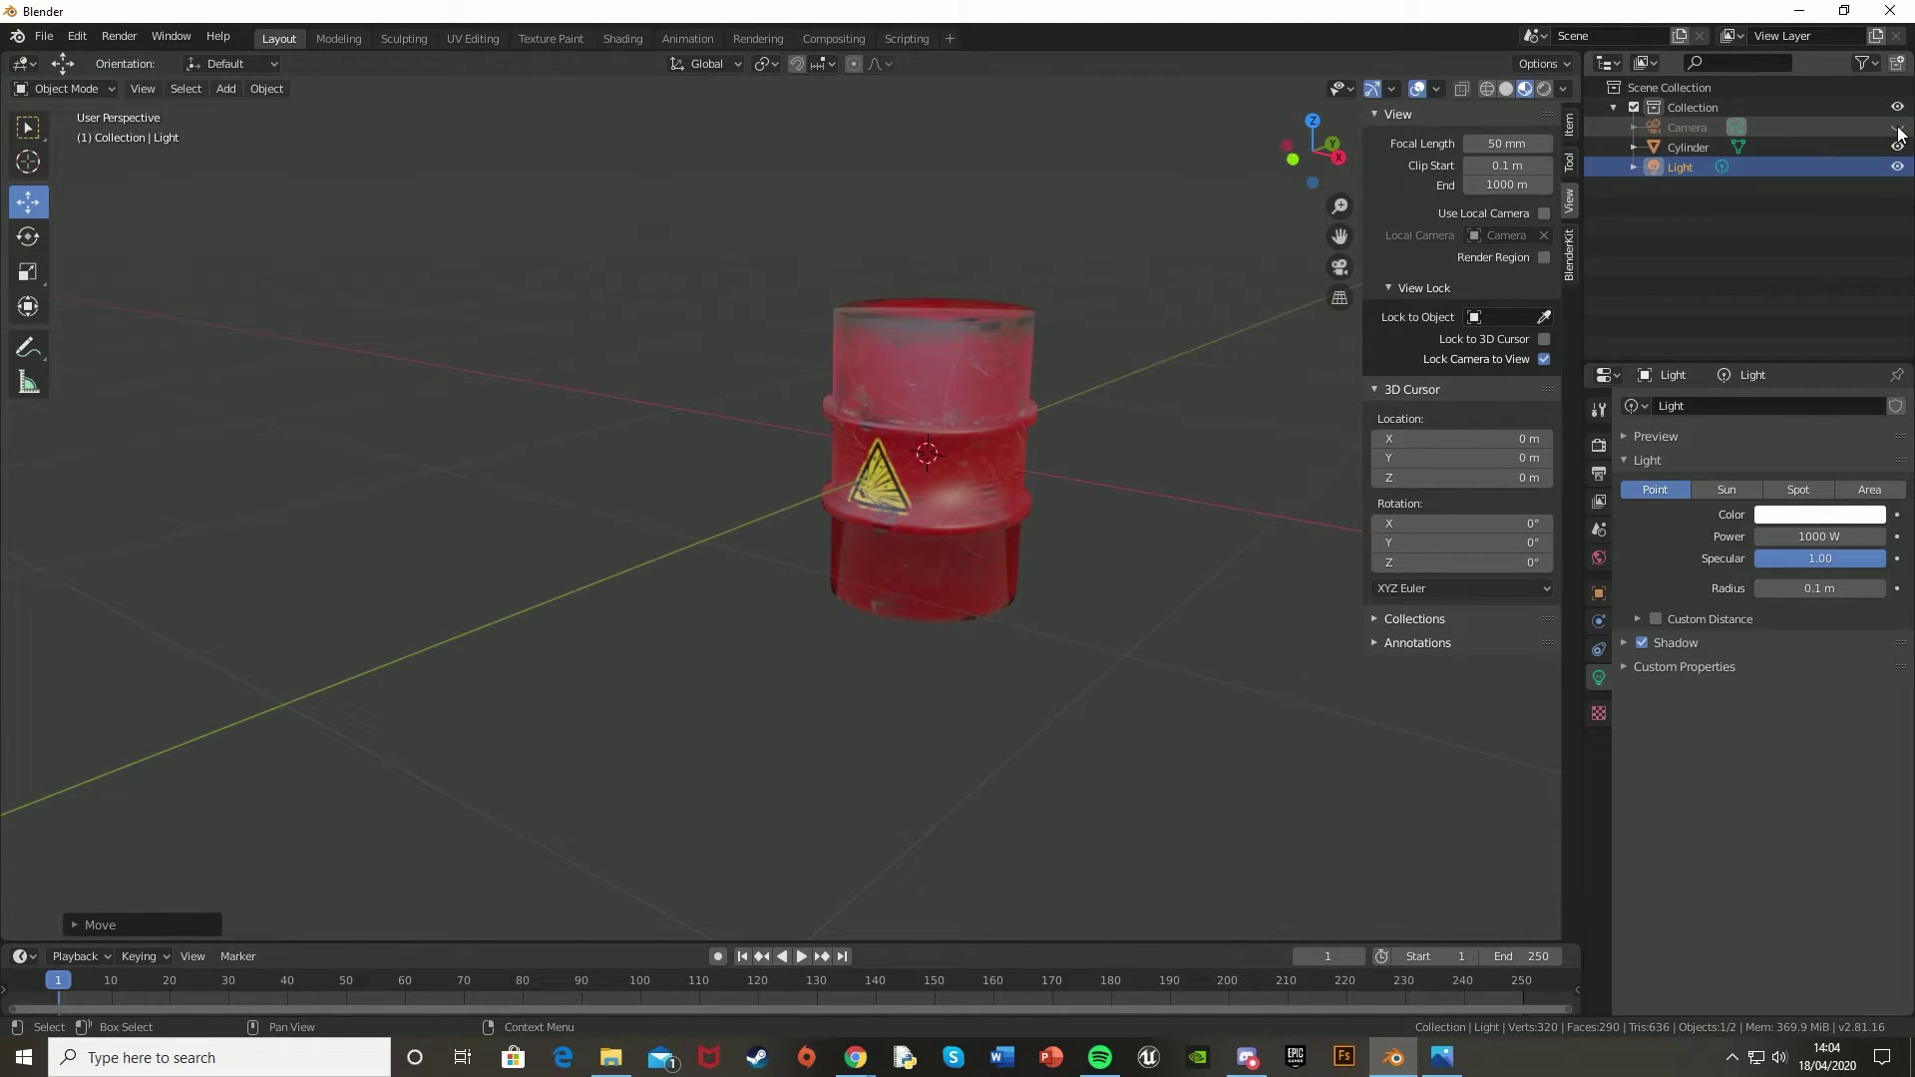
middle_drag(1175, 527, 1037, 515)
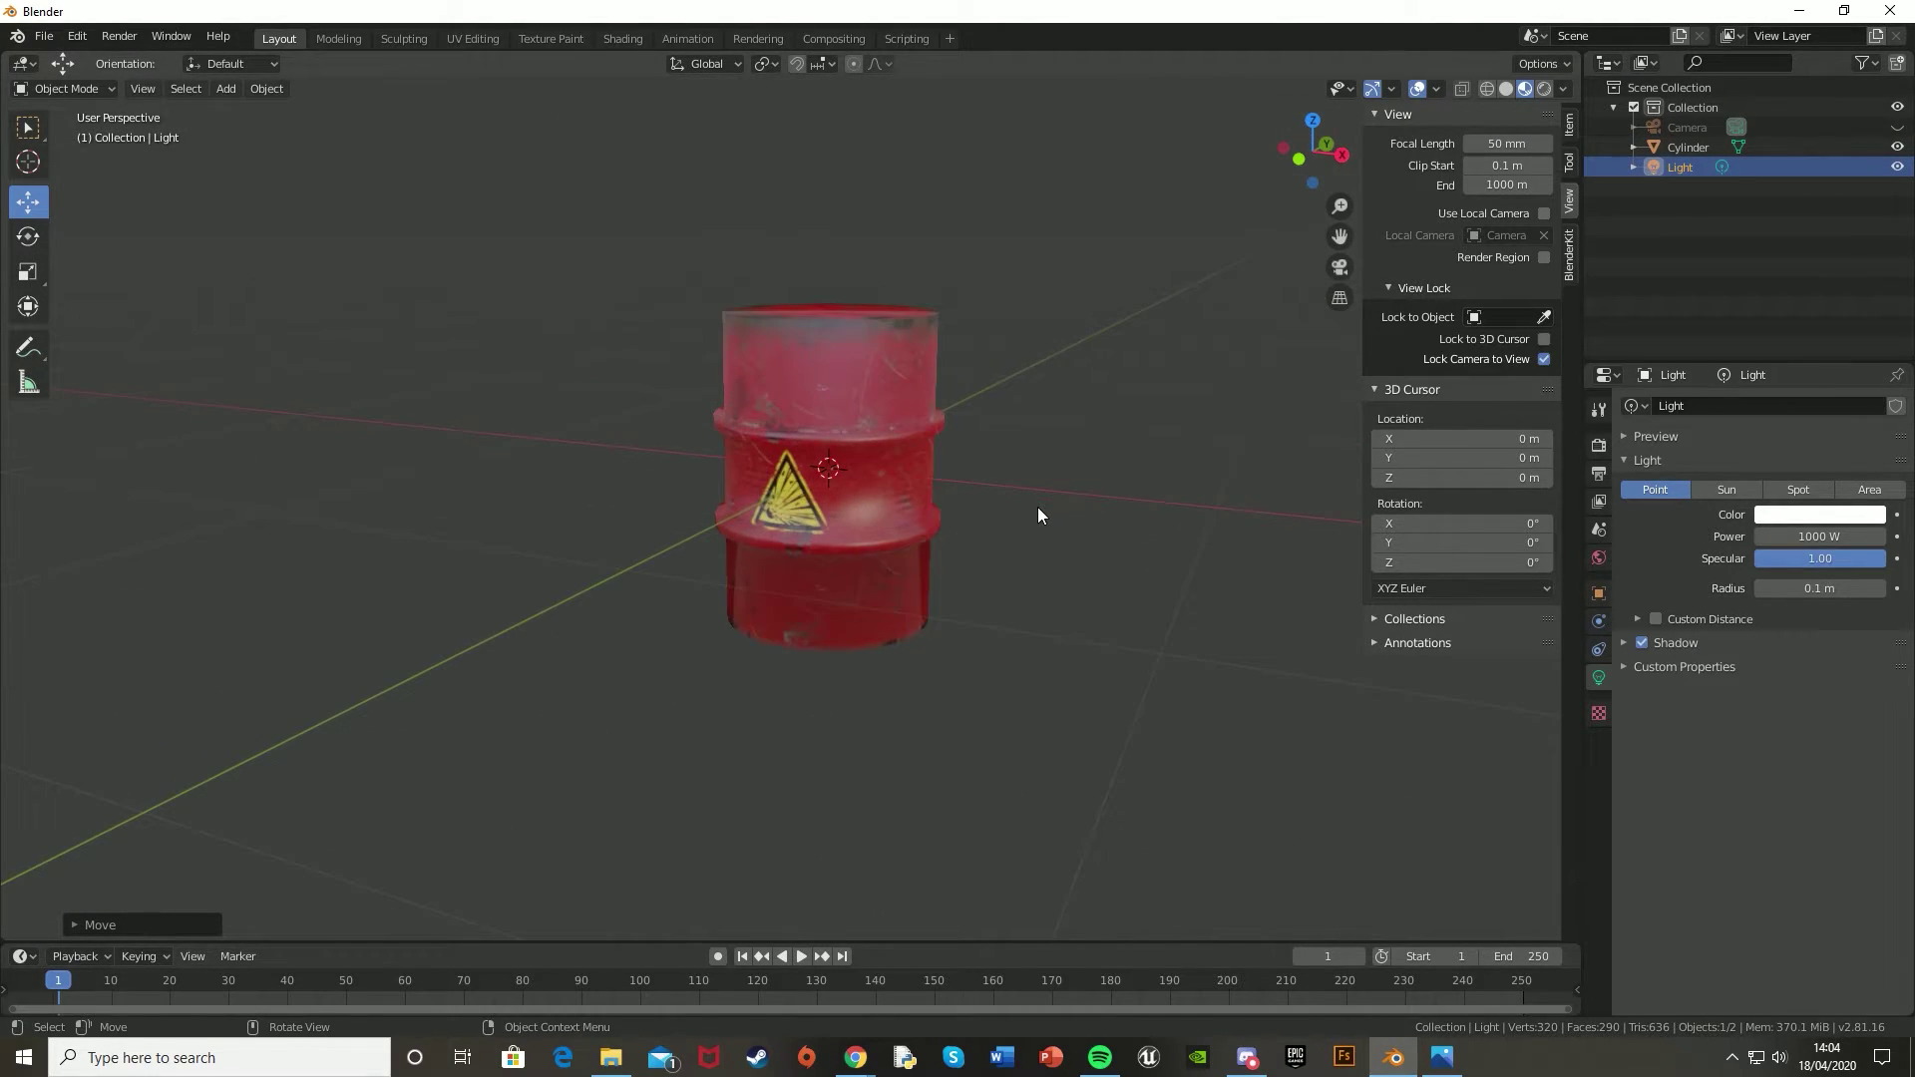
- Set the render engine to Cycles and the render device to GPU Compute
click(1600, 445)
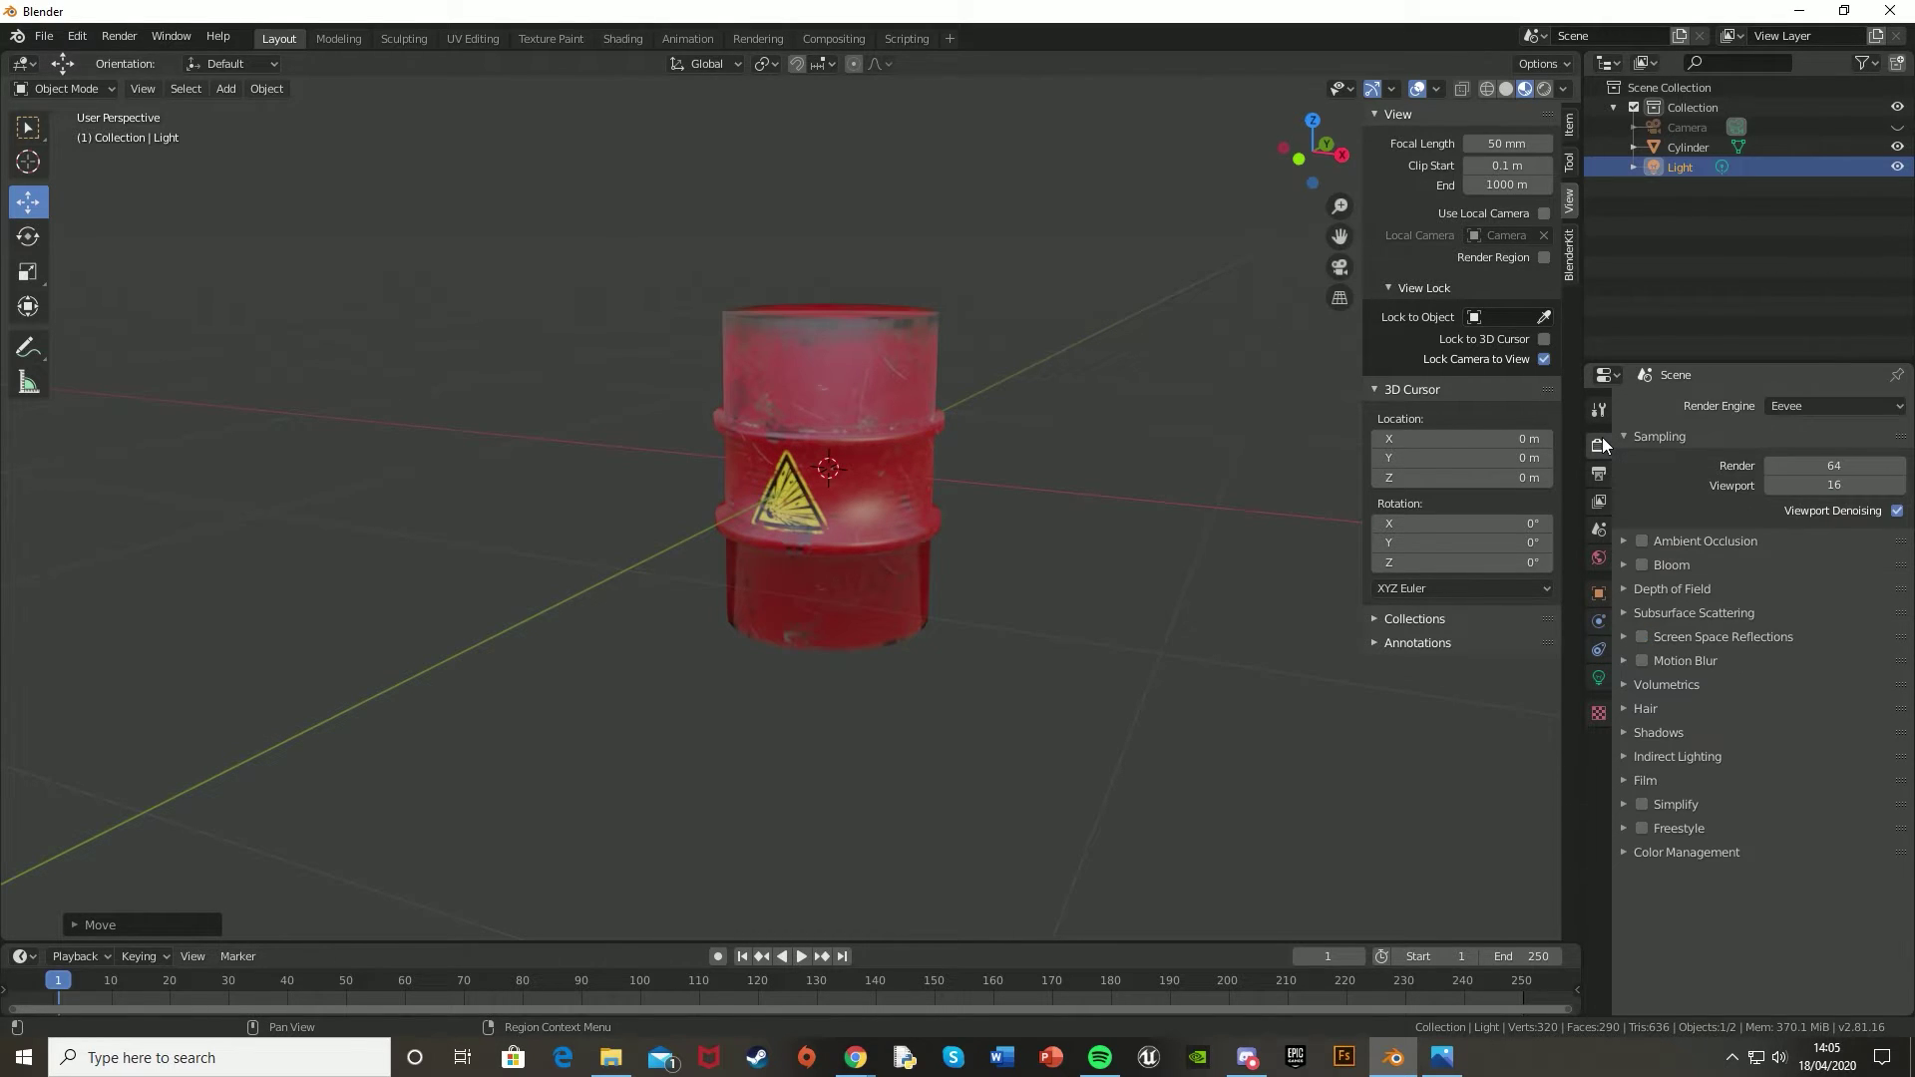
click(1833, 405)
click(1803, 473)
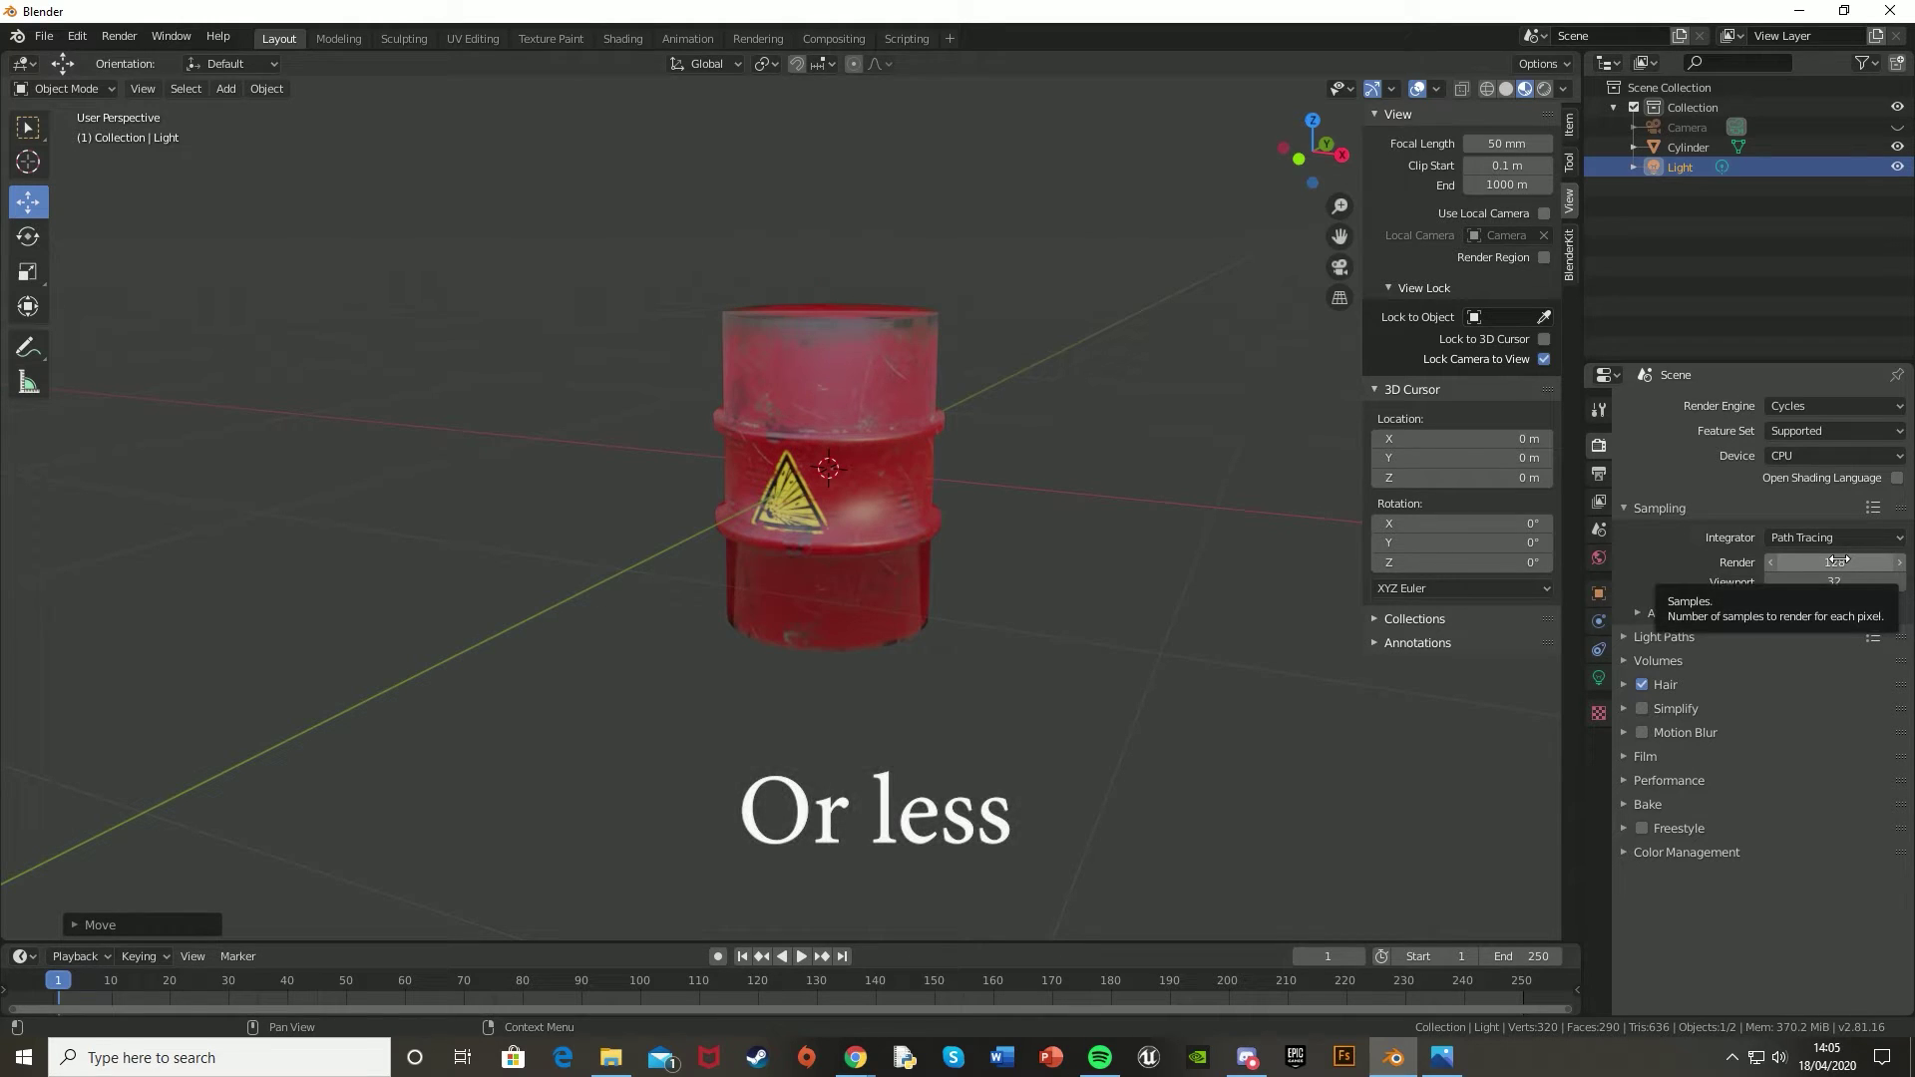
click(1830, 455)
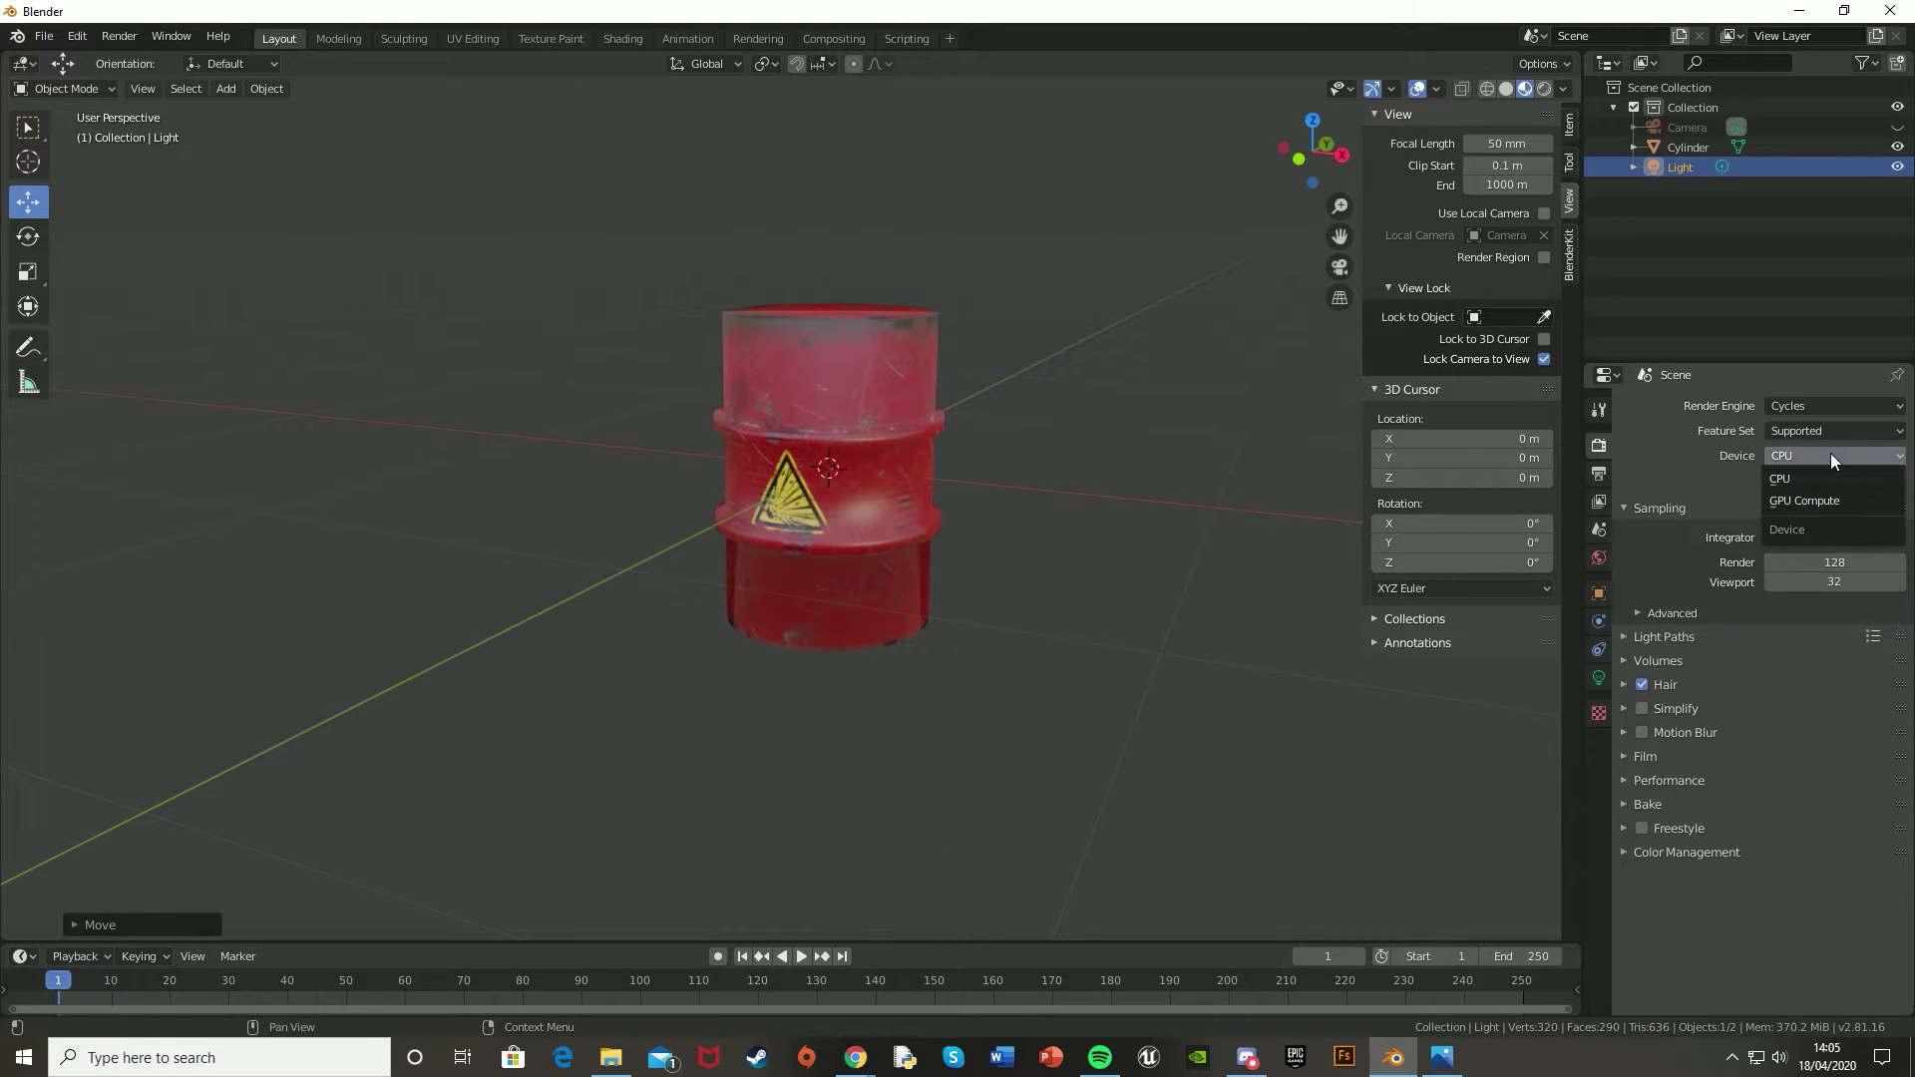
click(1828, 503)
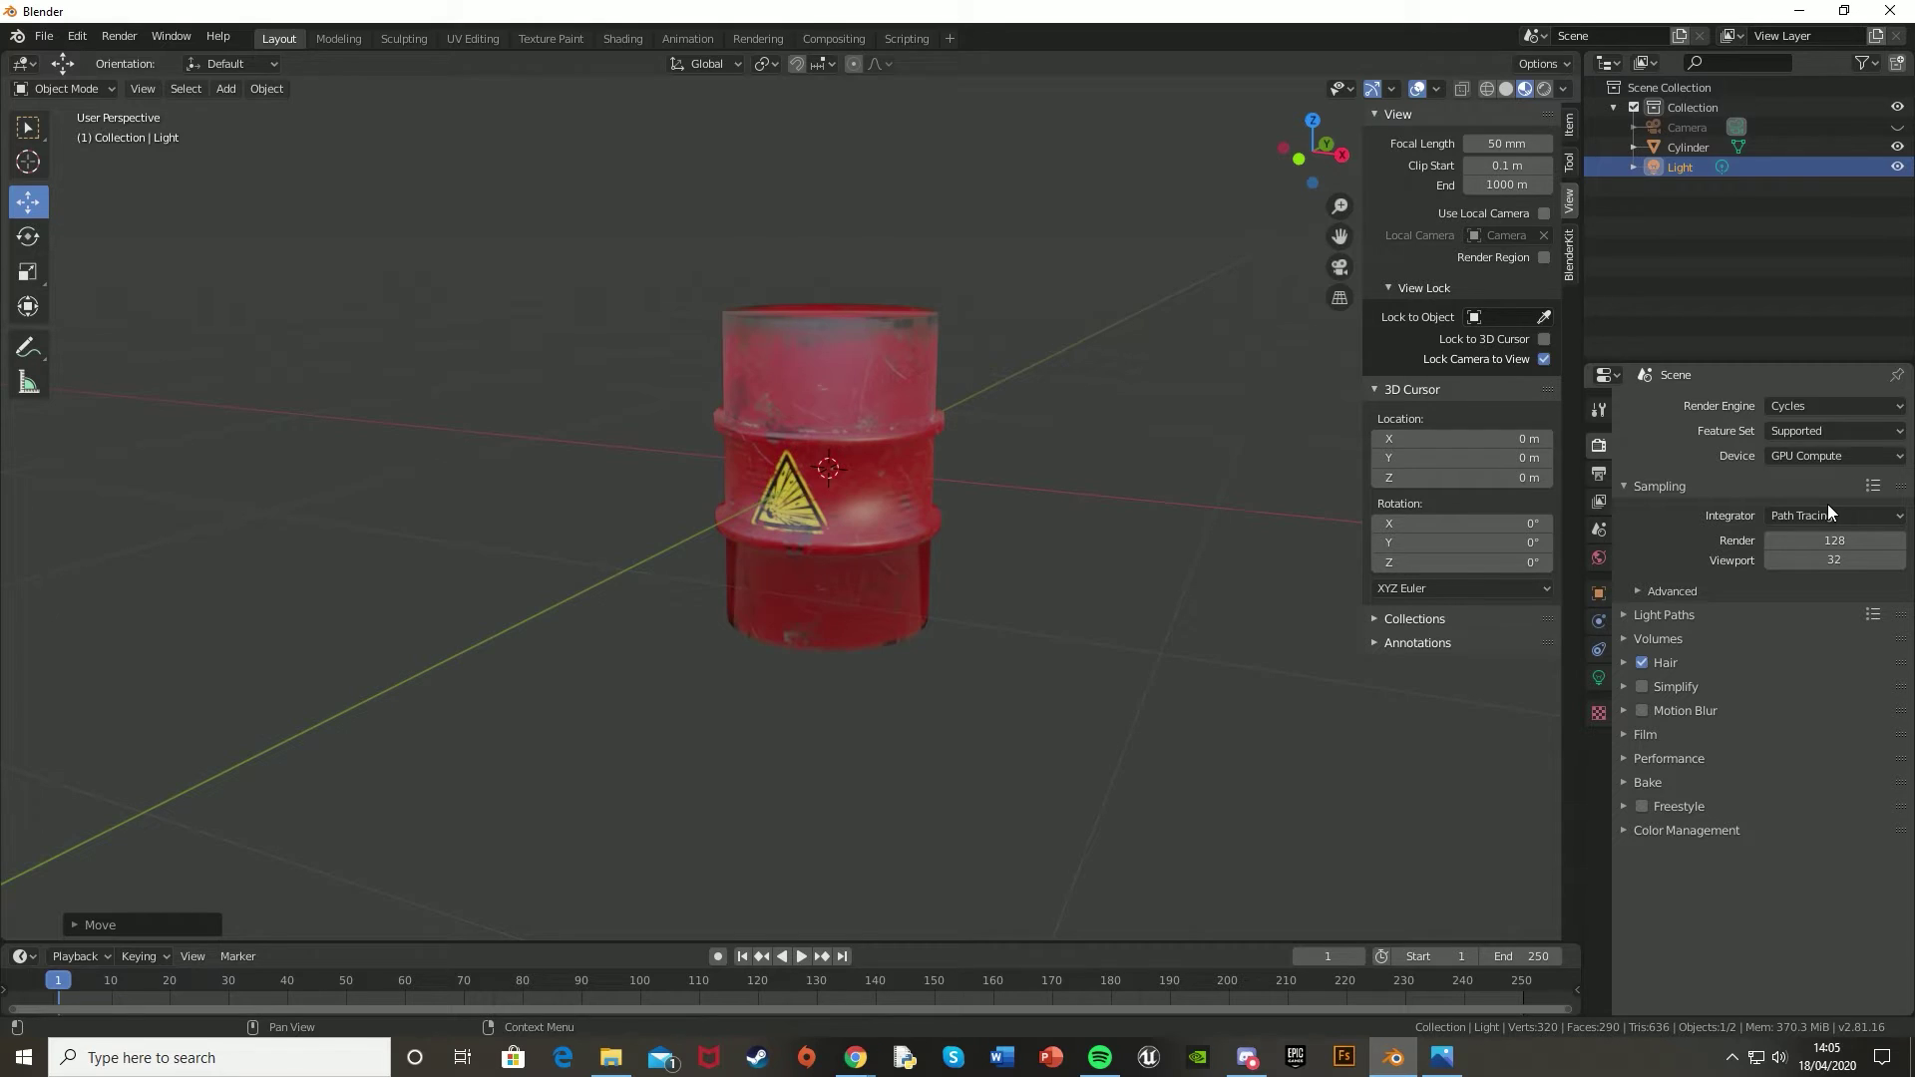
- Render the barrel with Cycles to check the image, then close the render window
key(F12)
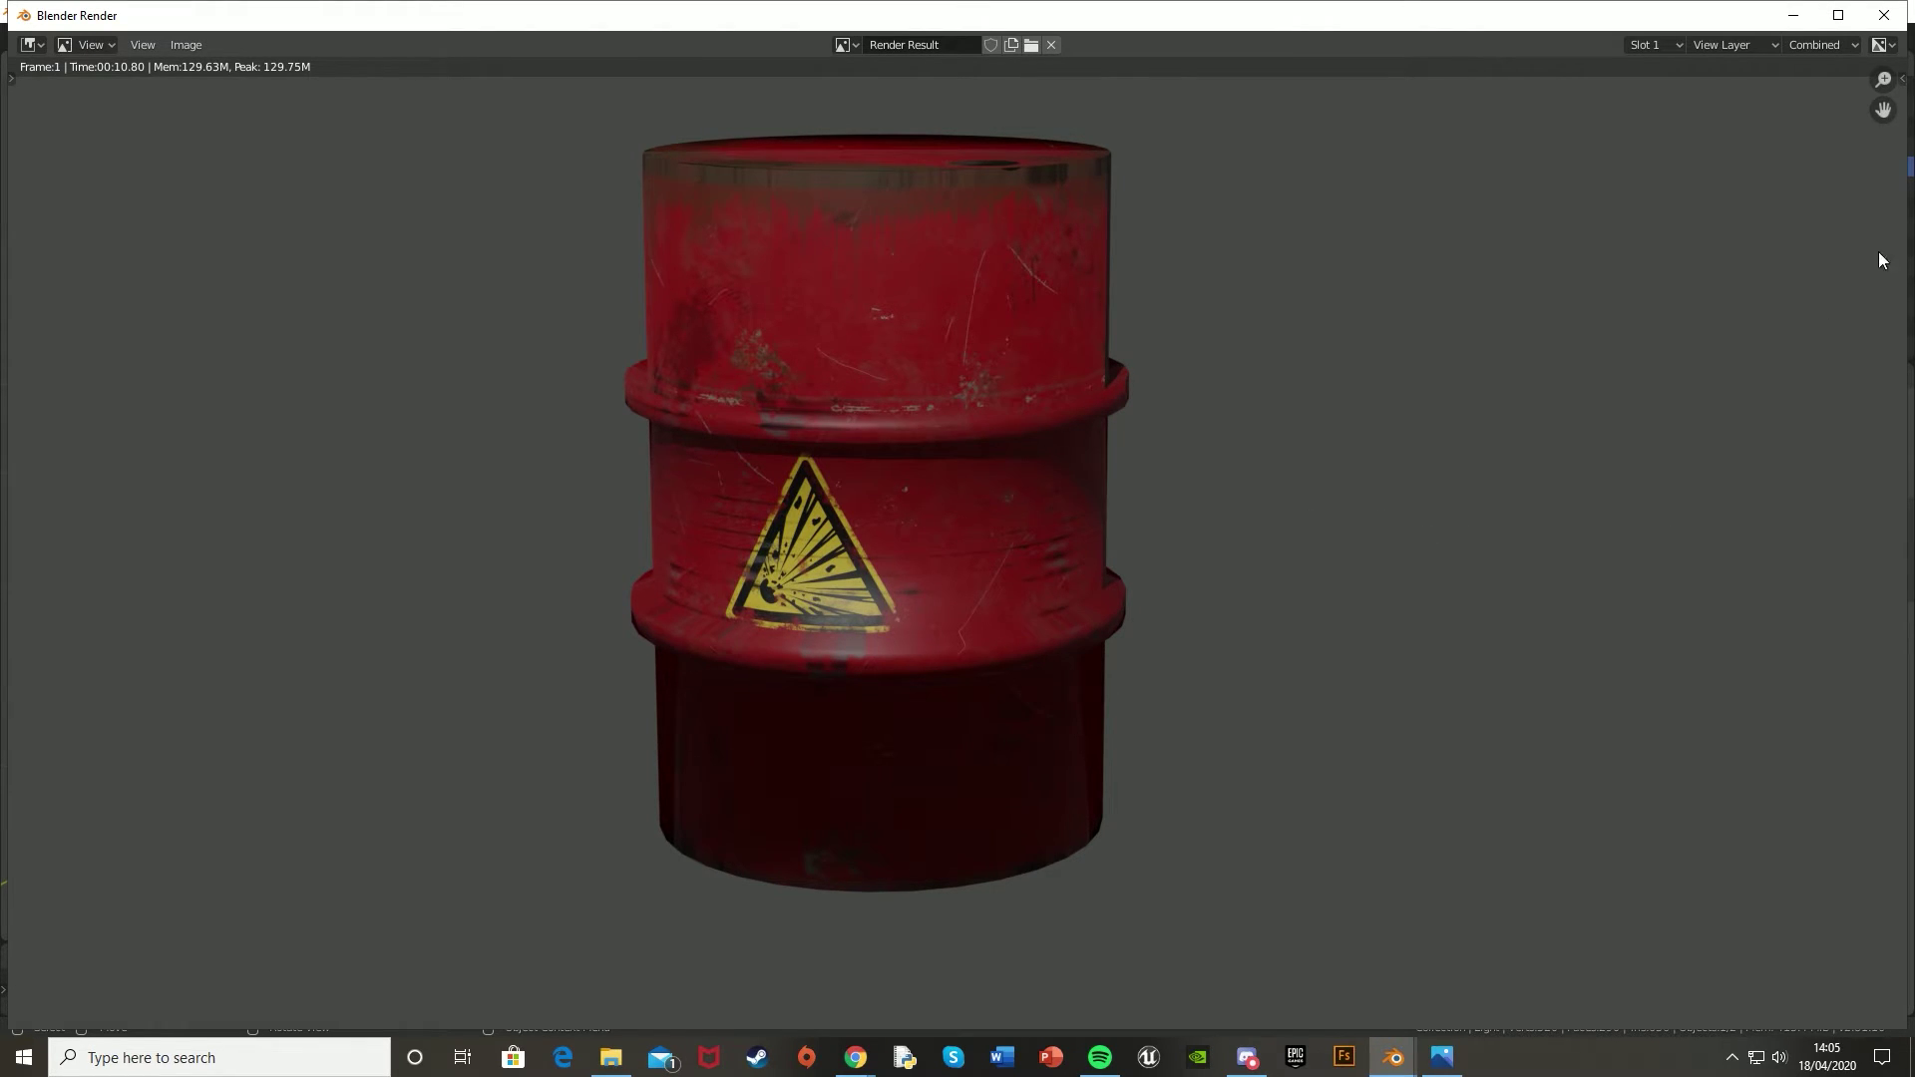
click(1883, 15)
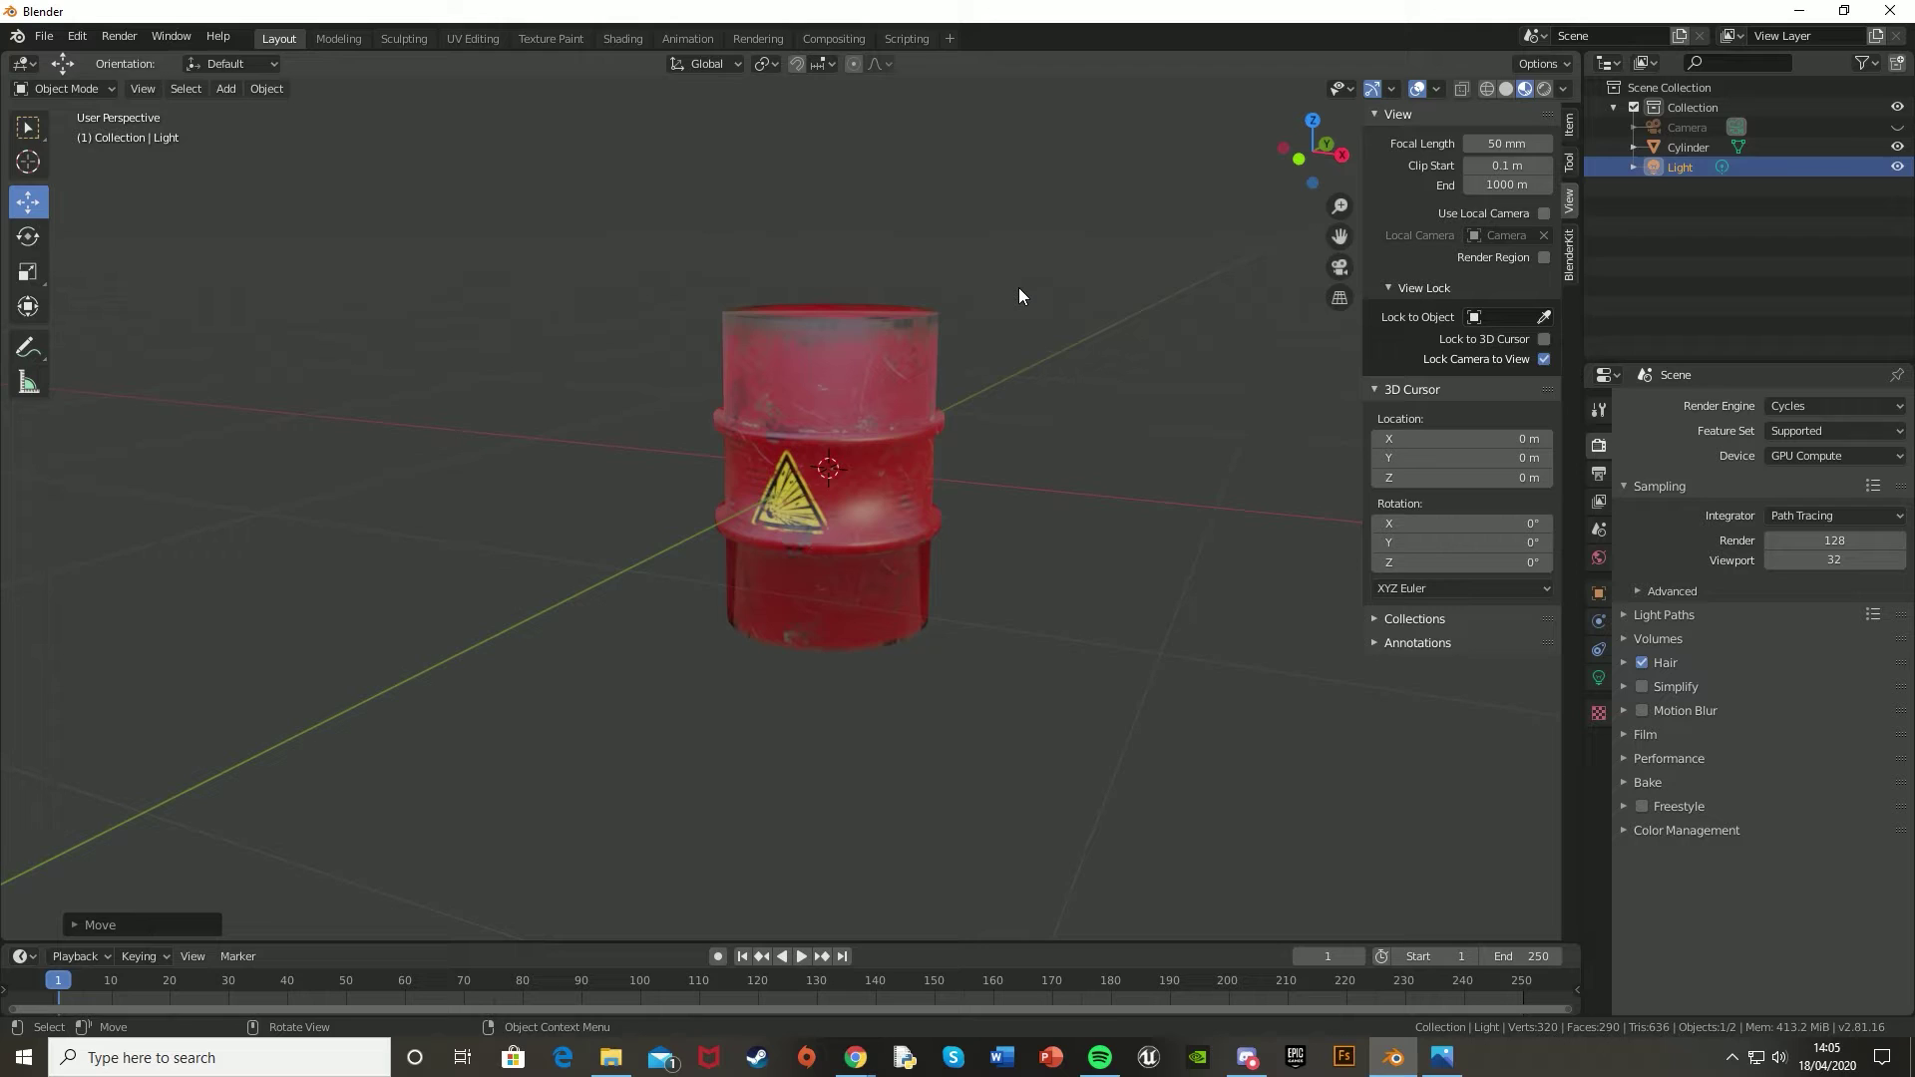
- Add a plane mesh to the scene and rotate it 90 degrees about the X axis as an upright backdrop
key(alt+a)
key(shift+a)
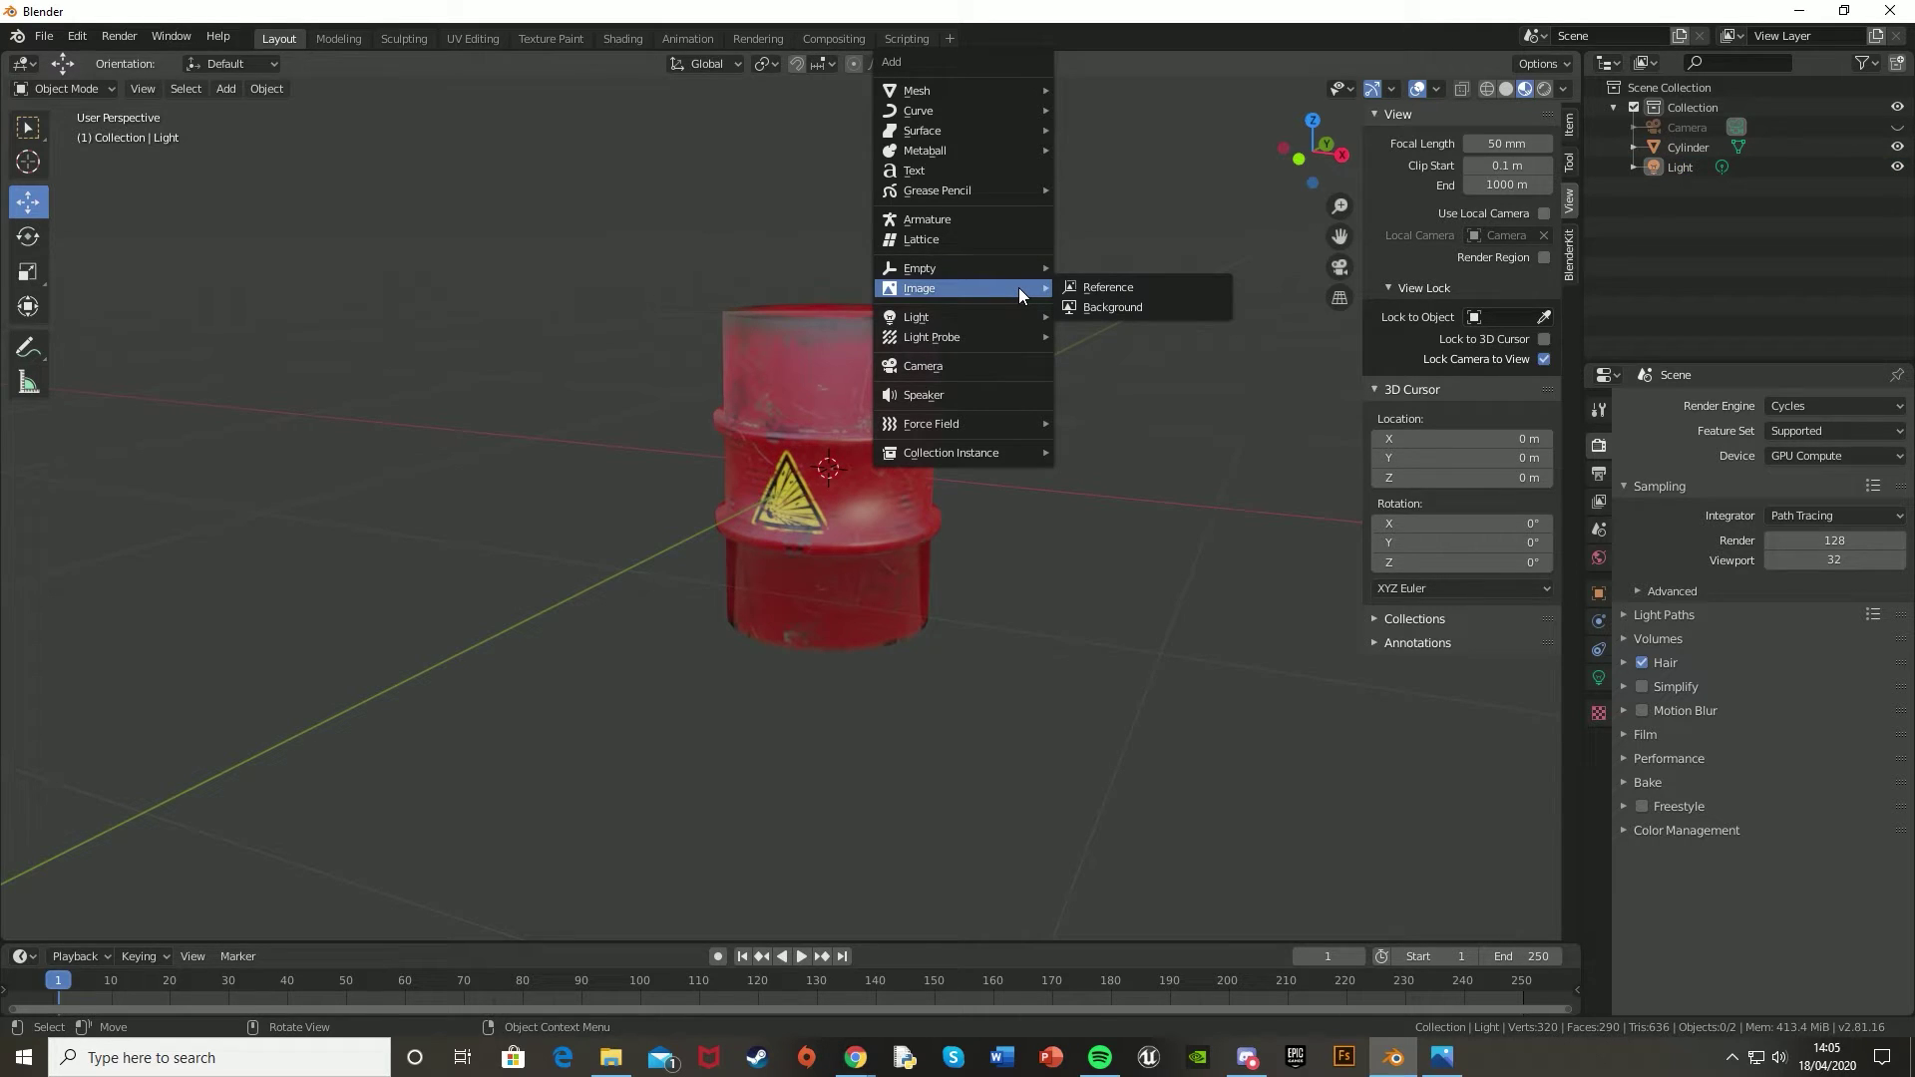
mouse_move(1017, 90)
click(1077, 88)
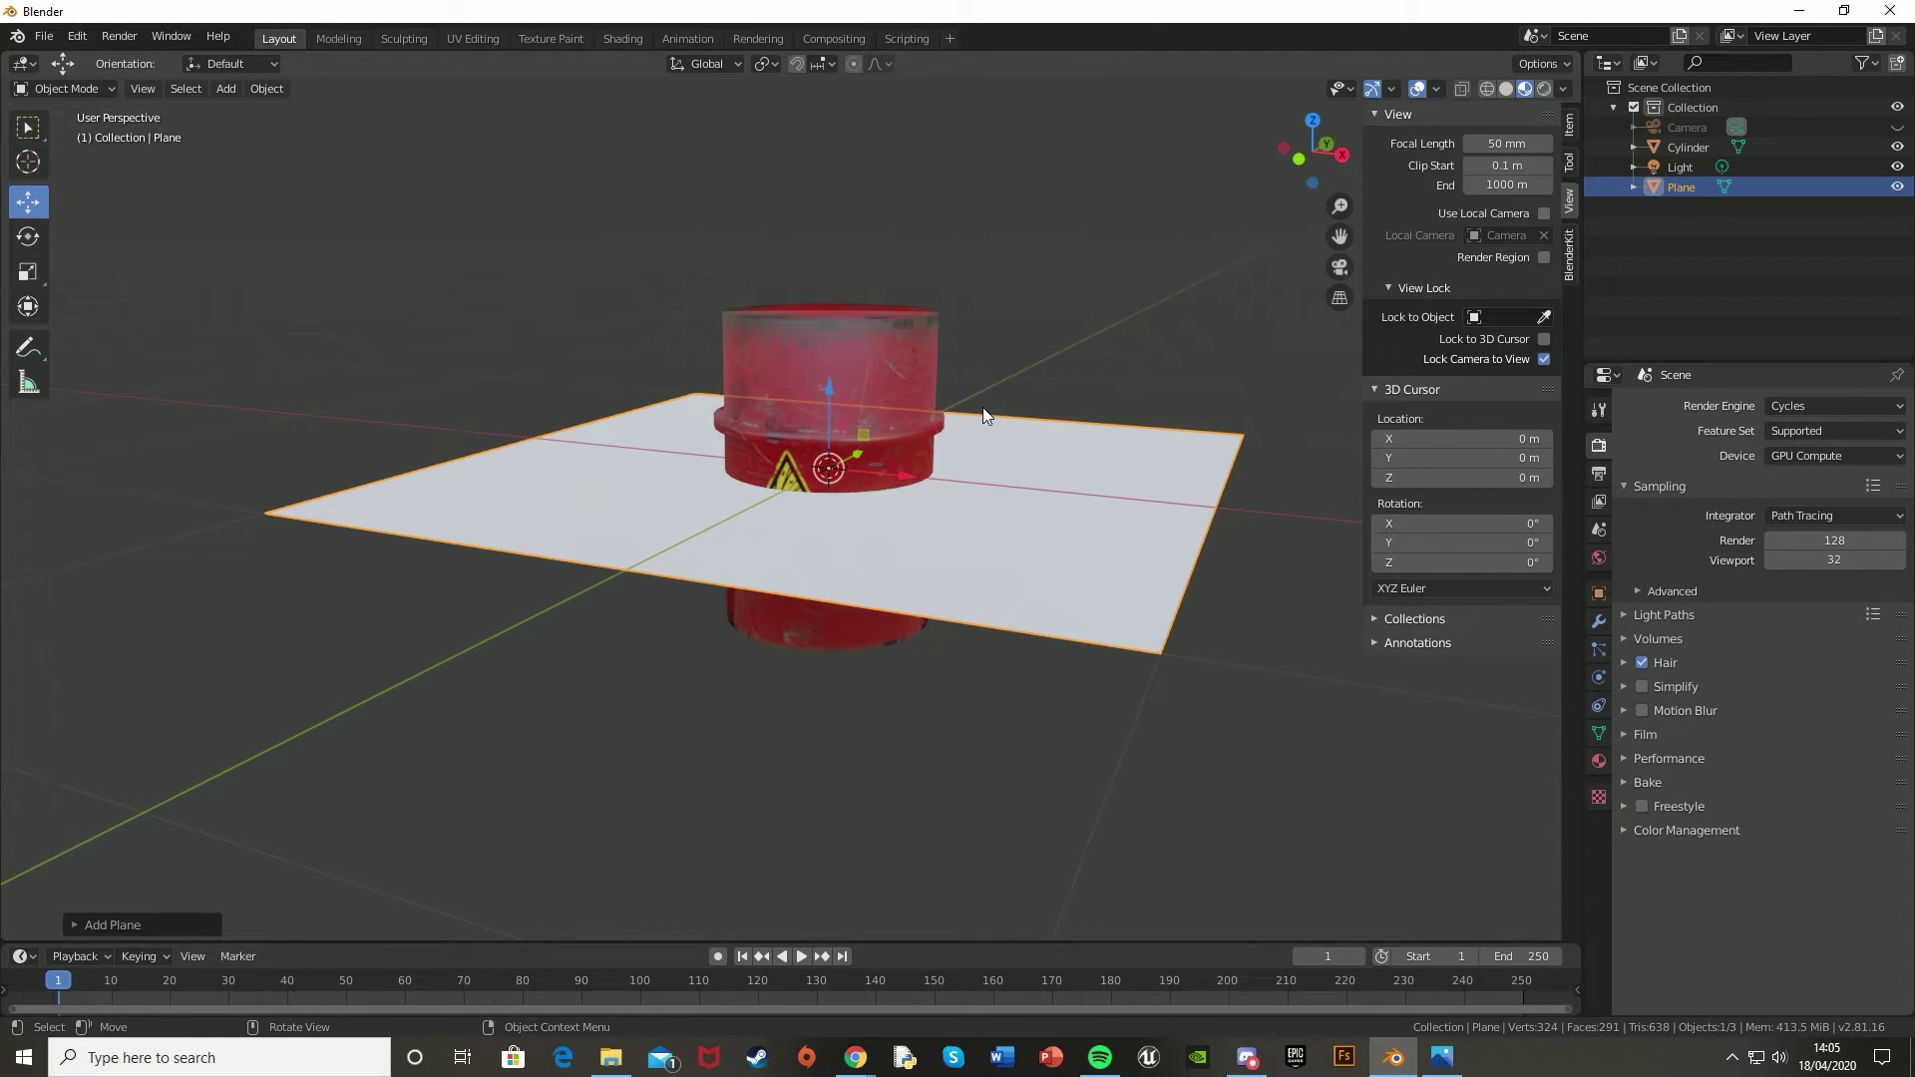
text(r)
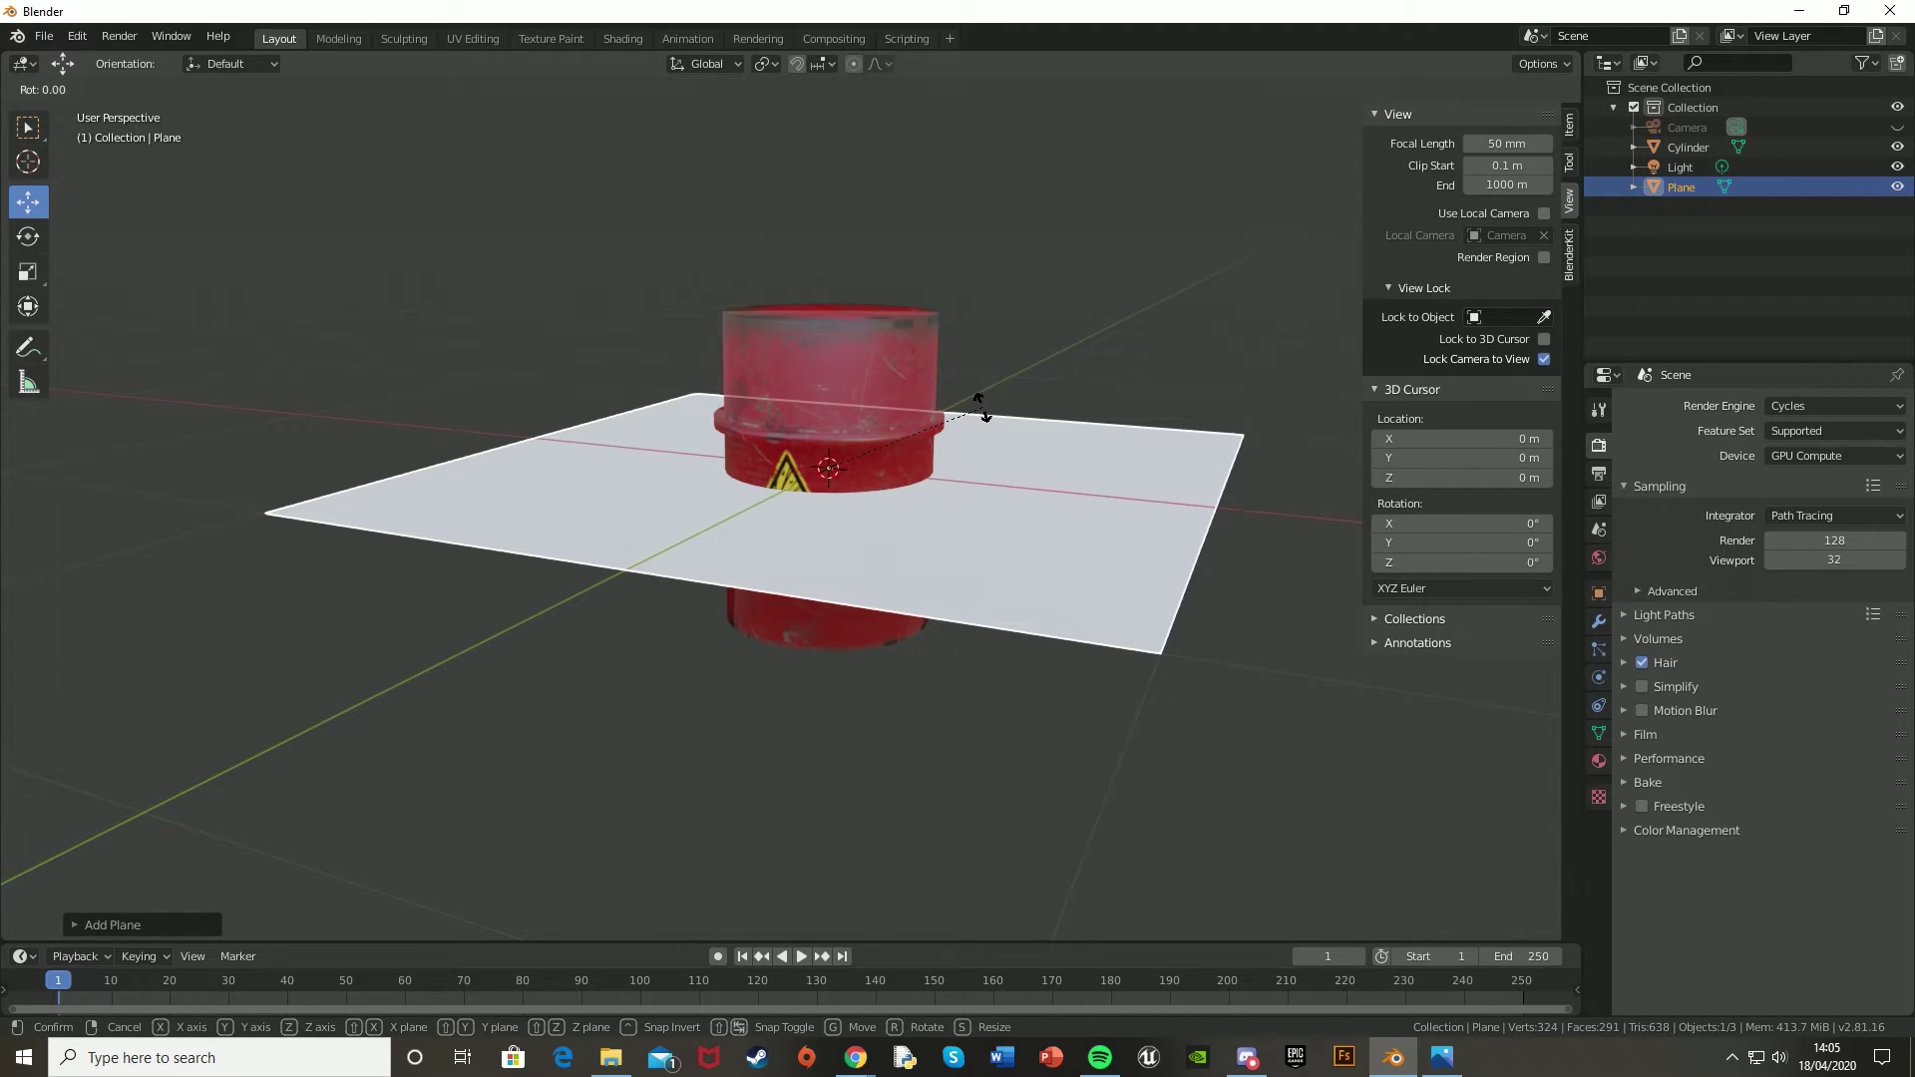
text(x90)
key(Return)
- Move the upright plane along Y behind the barrel and shift it along X to centre it in the camera view
middle_drag(983, 407, 796, 469)
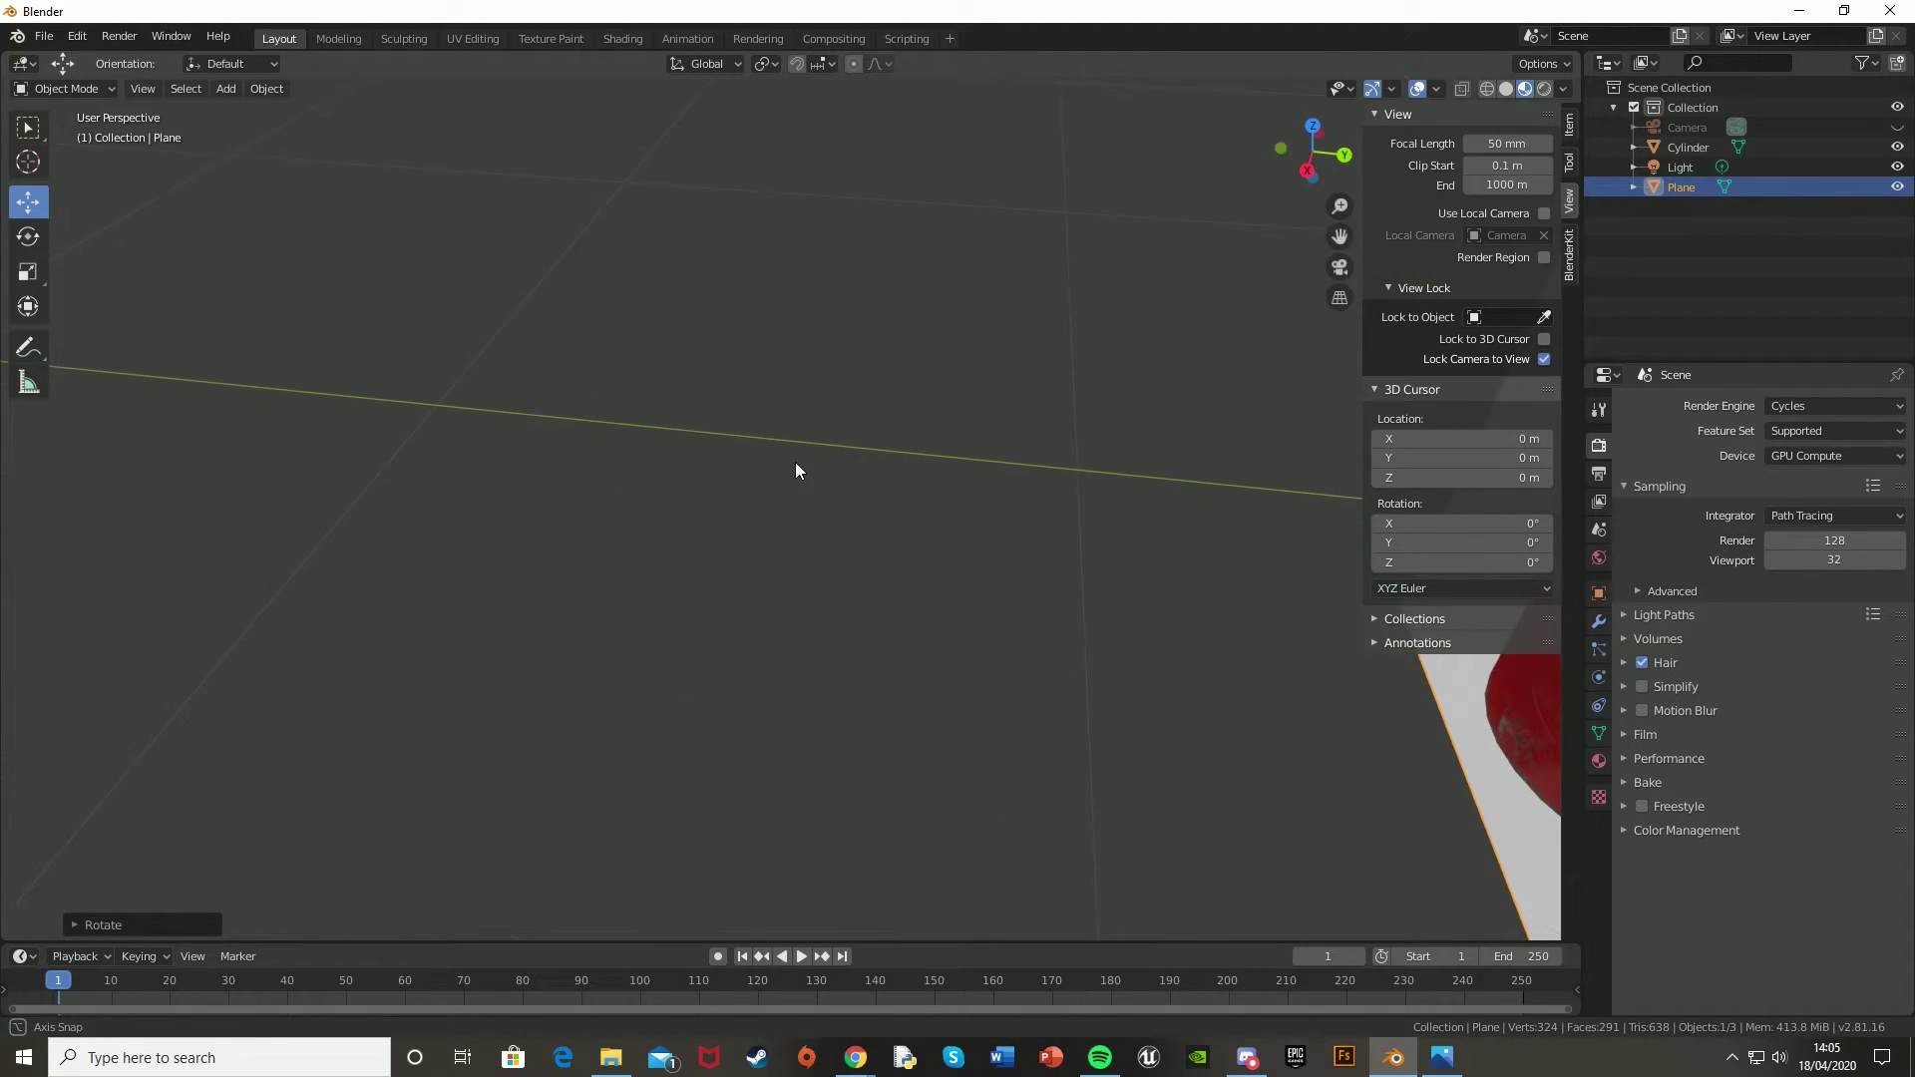
scroll(796, 471, down, 5)
shift+middle_drag(912, 490, 735, 550)
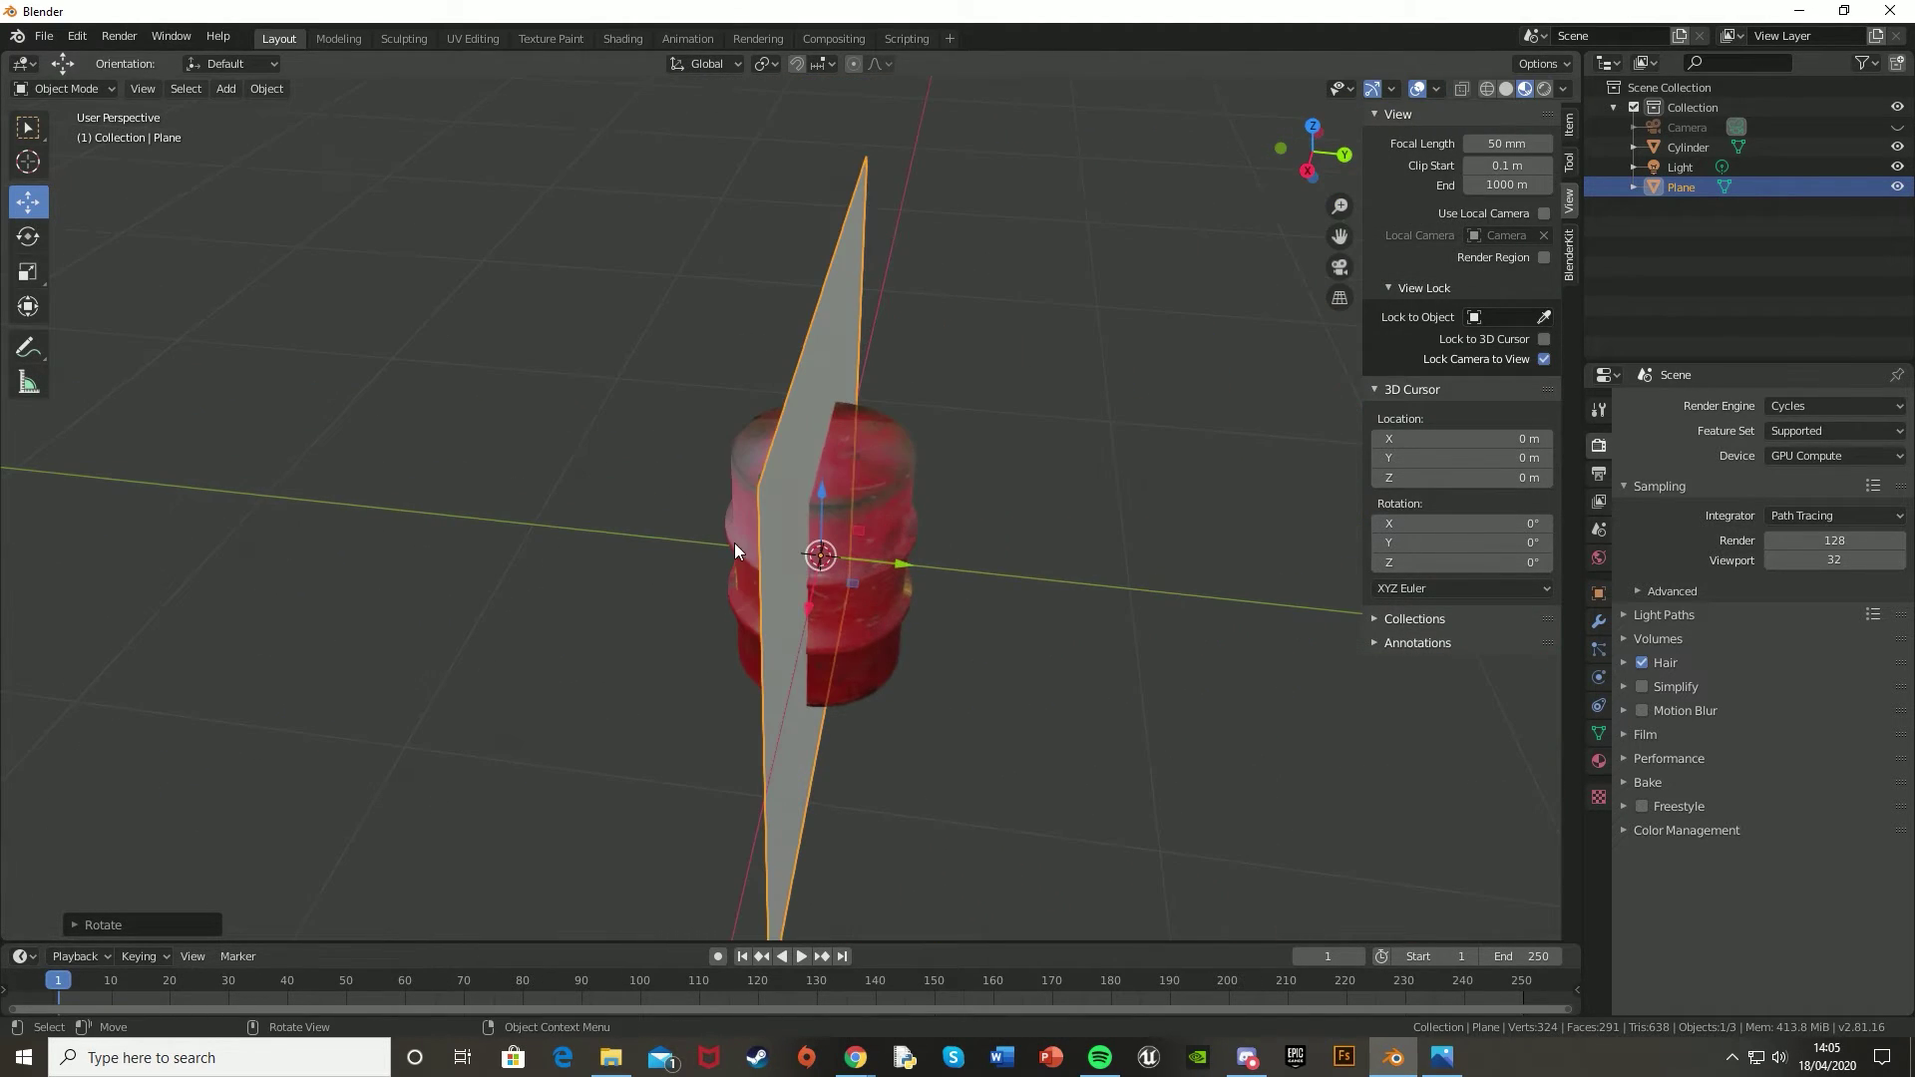
click(901, 560)
middle_drag(902, 561, 1133, 495)
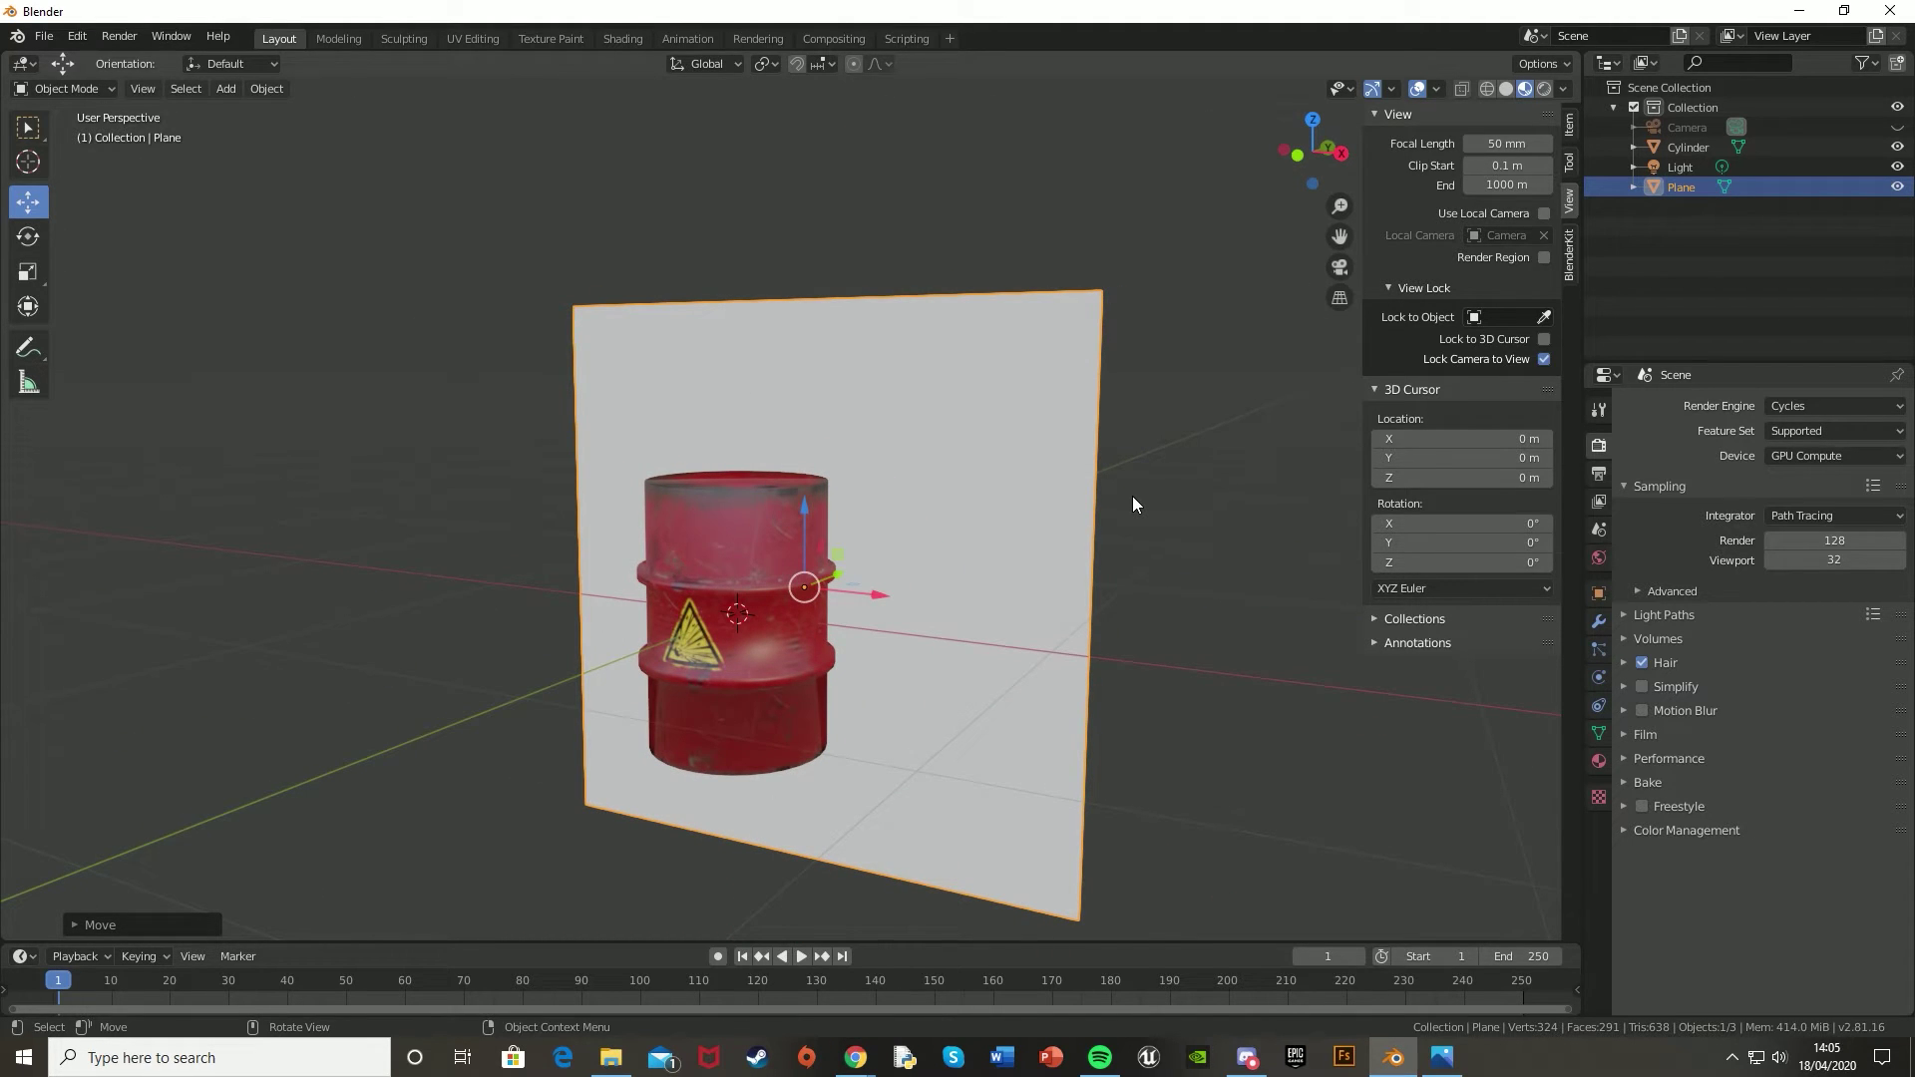
key(KP_0)
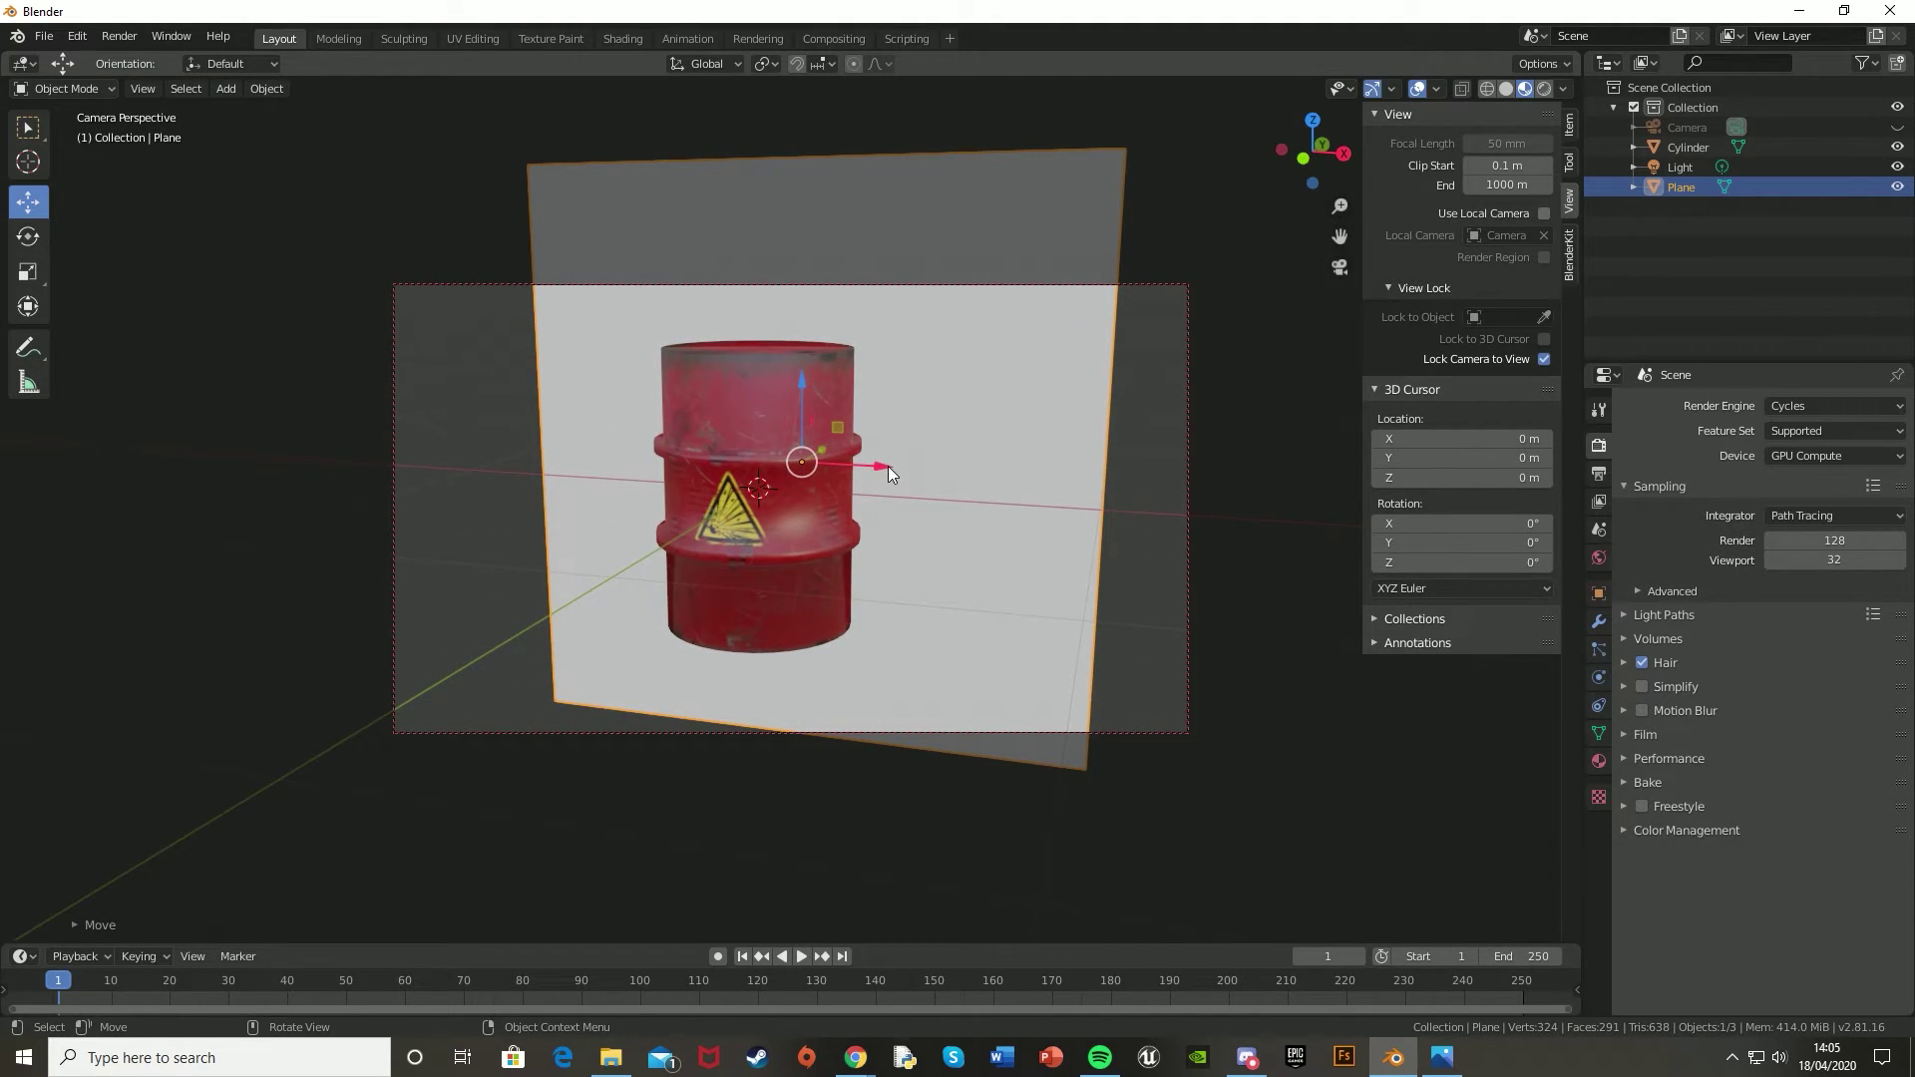
drag(888, 465, 778, 389)
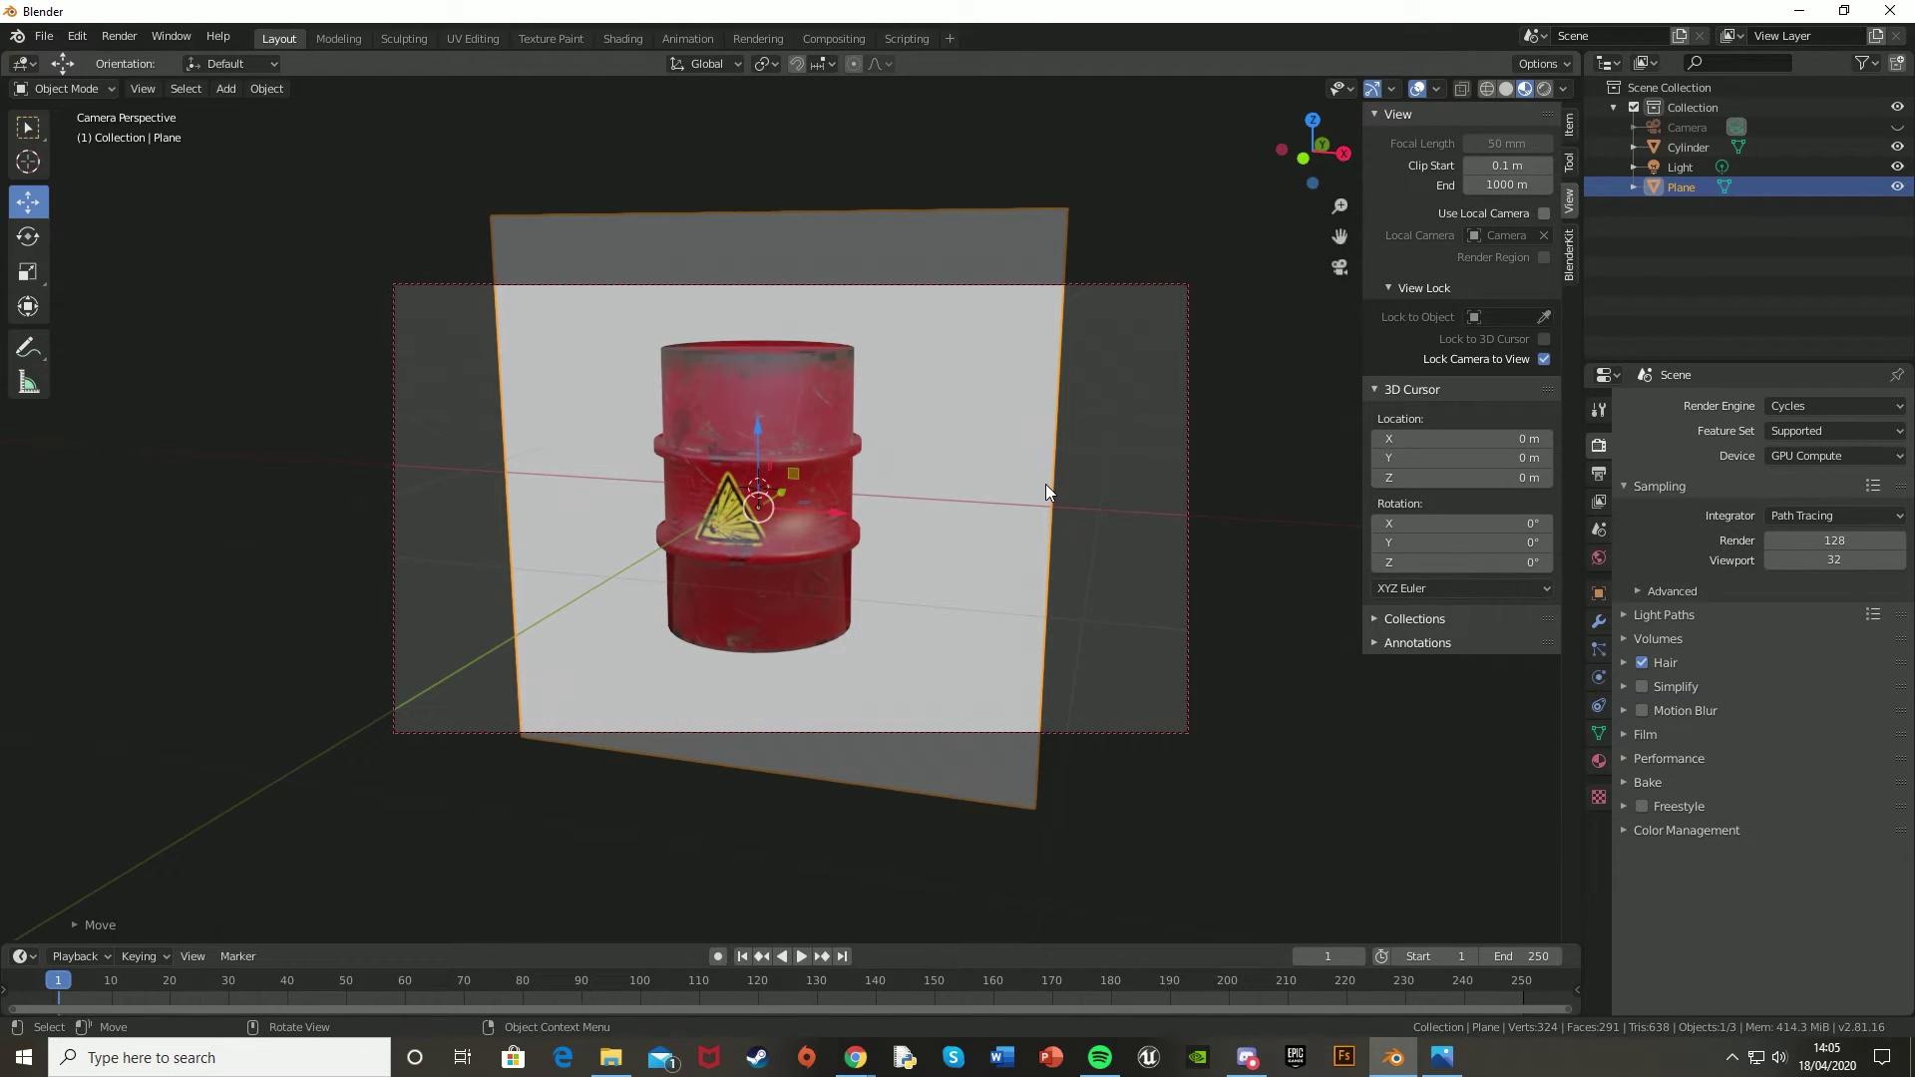
- Scale the backdrop plane about 1.6 times along X and lower it slightly, covering the whole camera frame
key(s)
key(x)
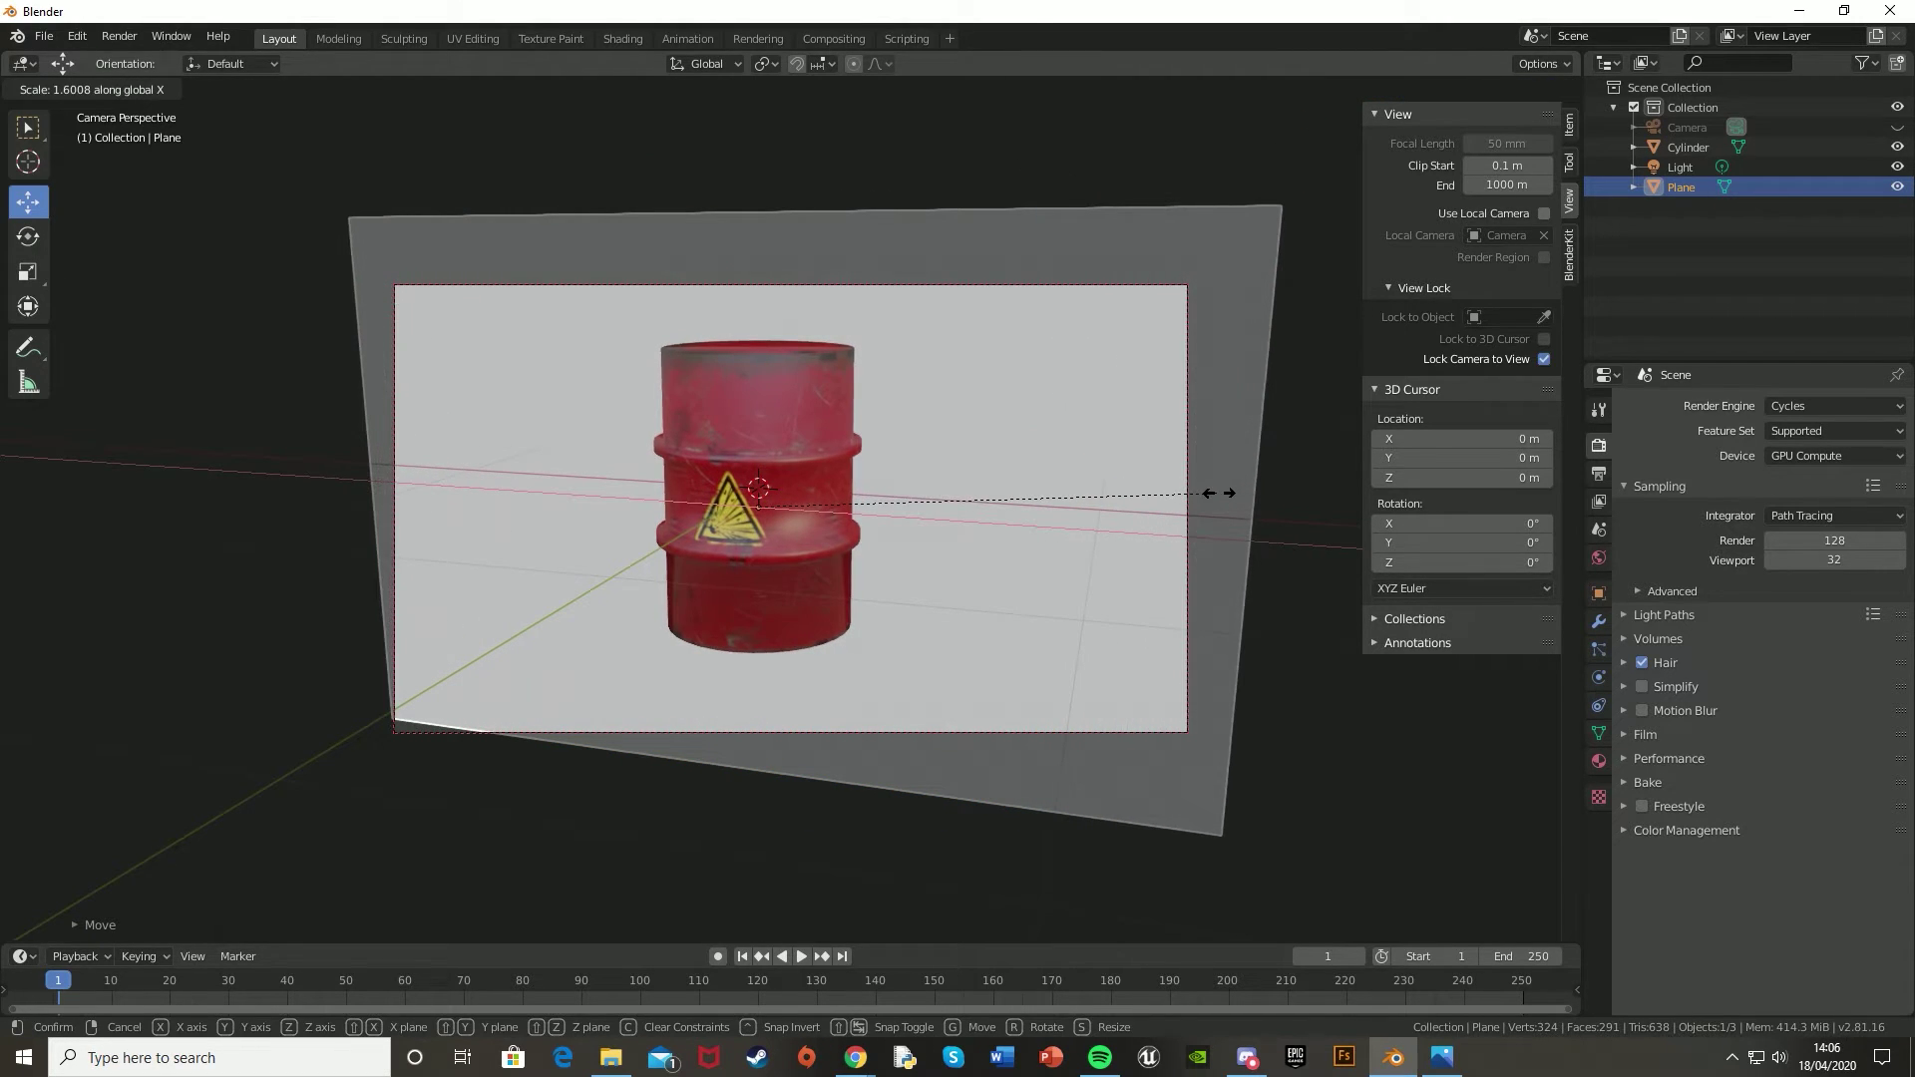
click(1221, 493)
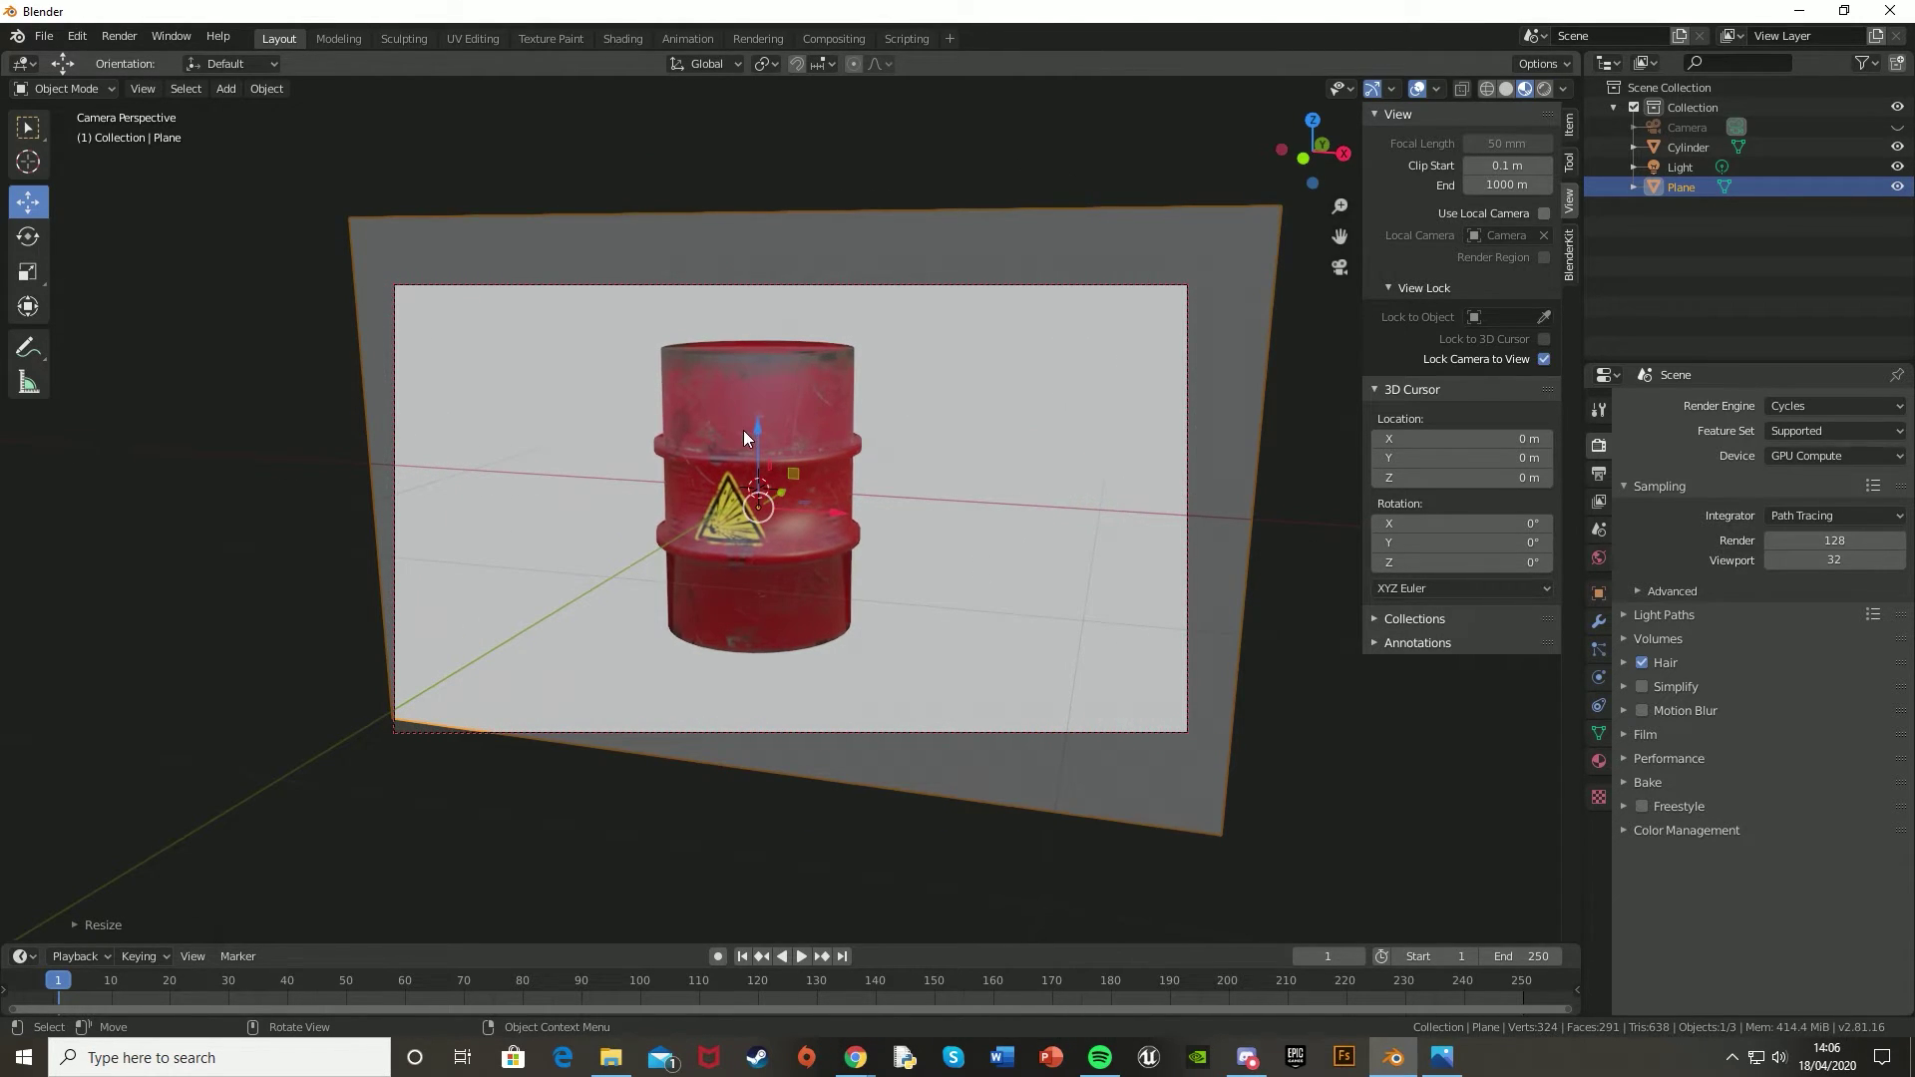
drag(761, 431, 1004, 467)
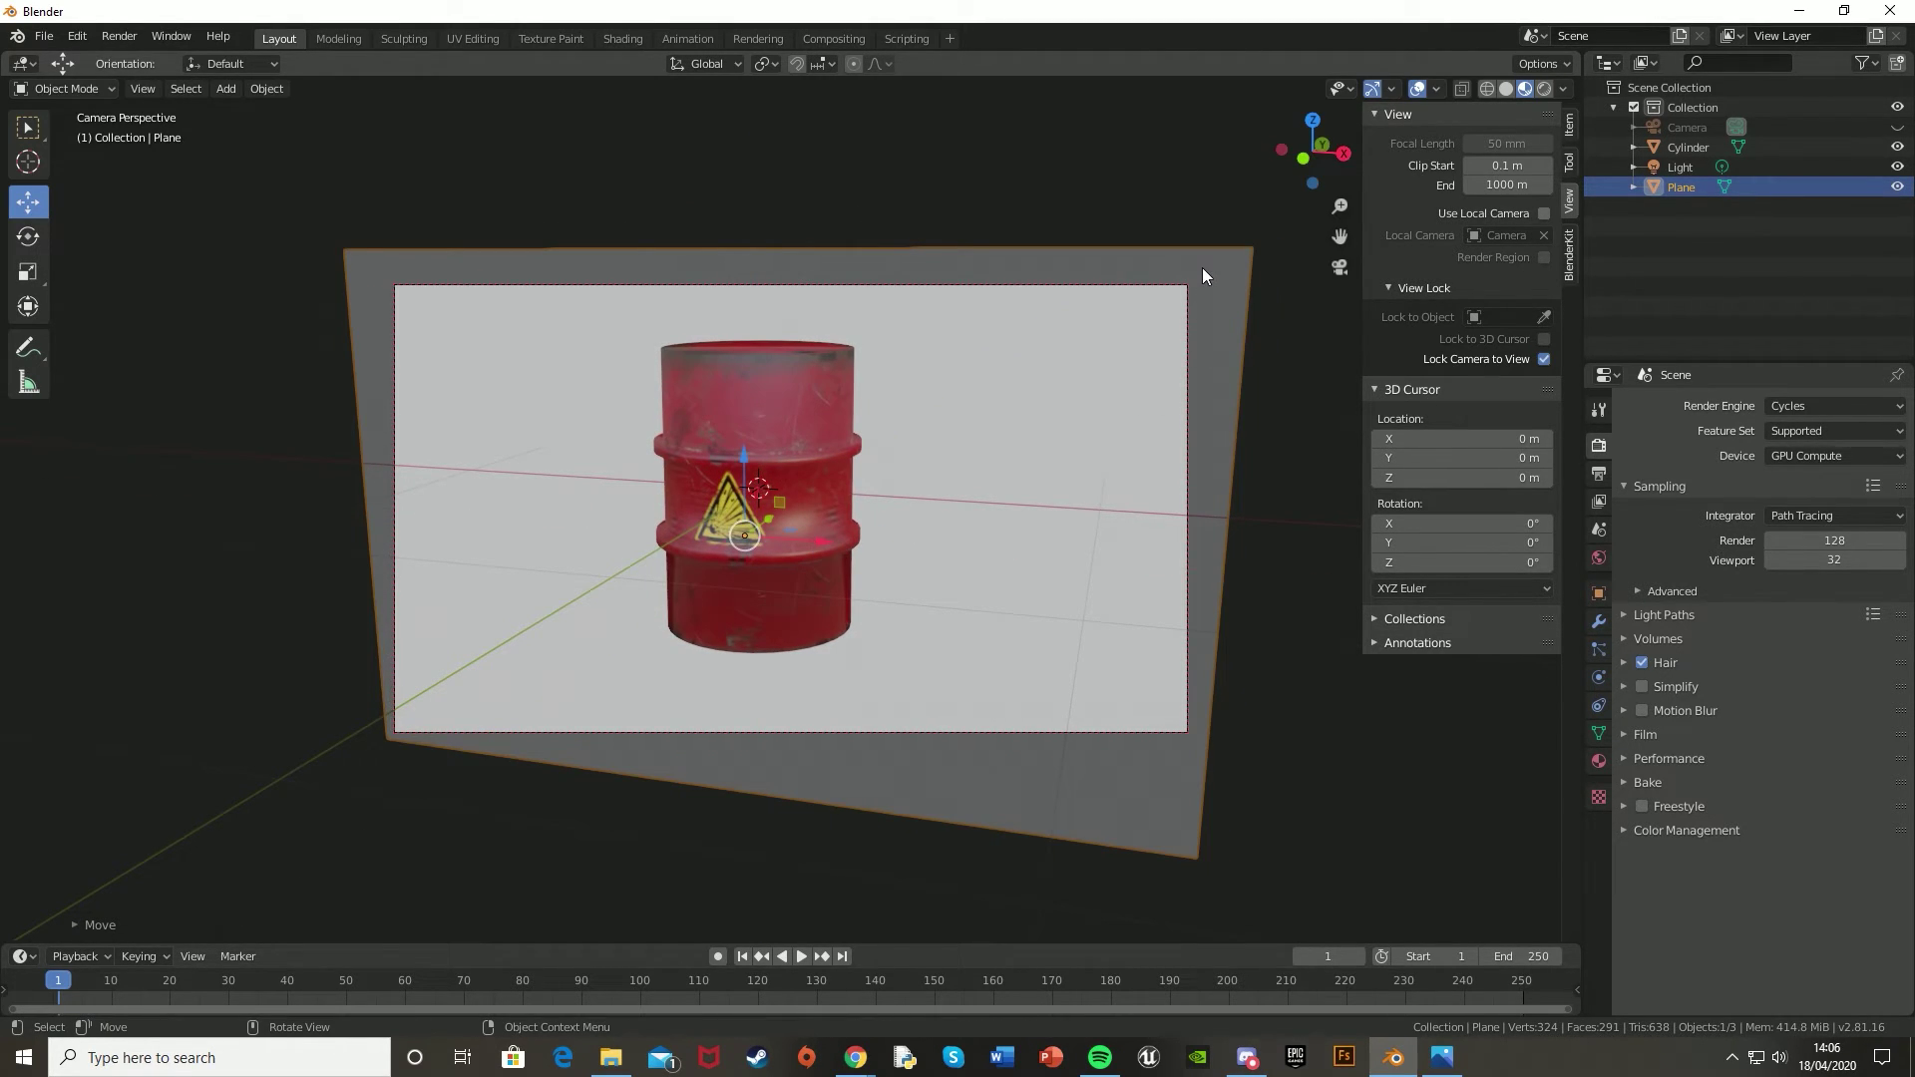
- Create a new material for the backdrop plane and set its base color to light blue
click(1599, 762)
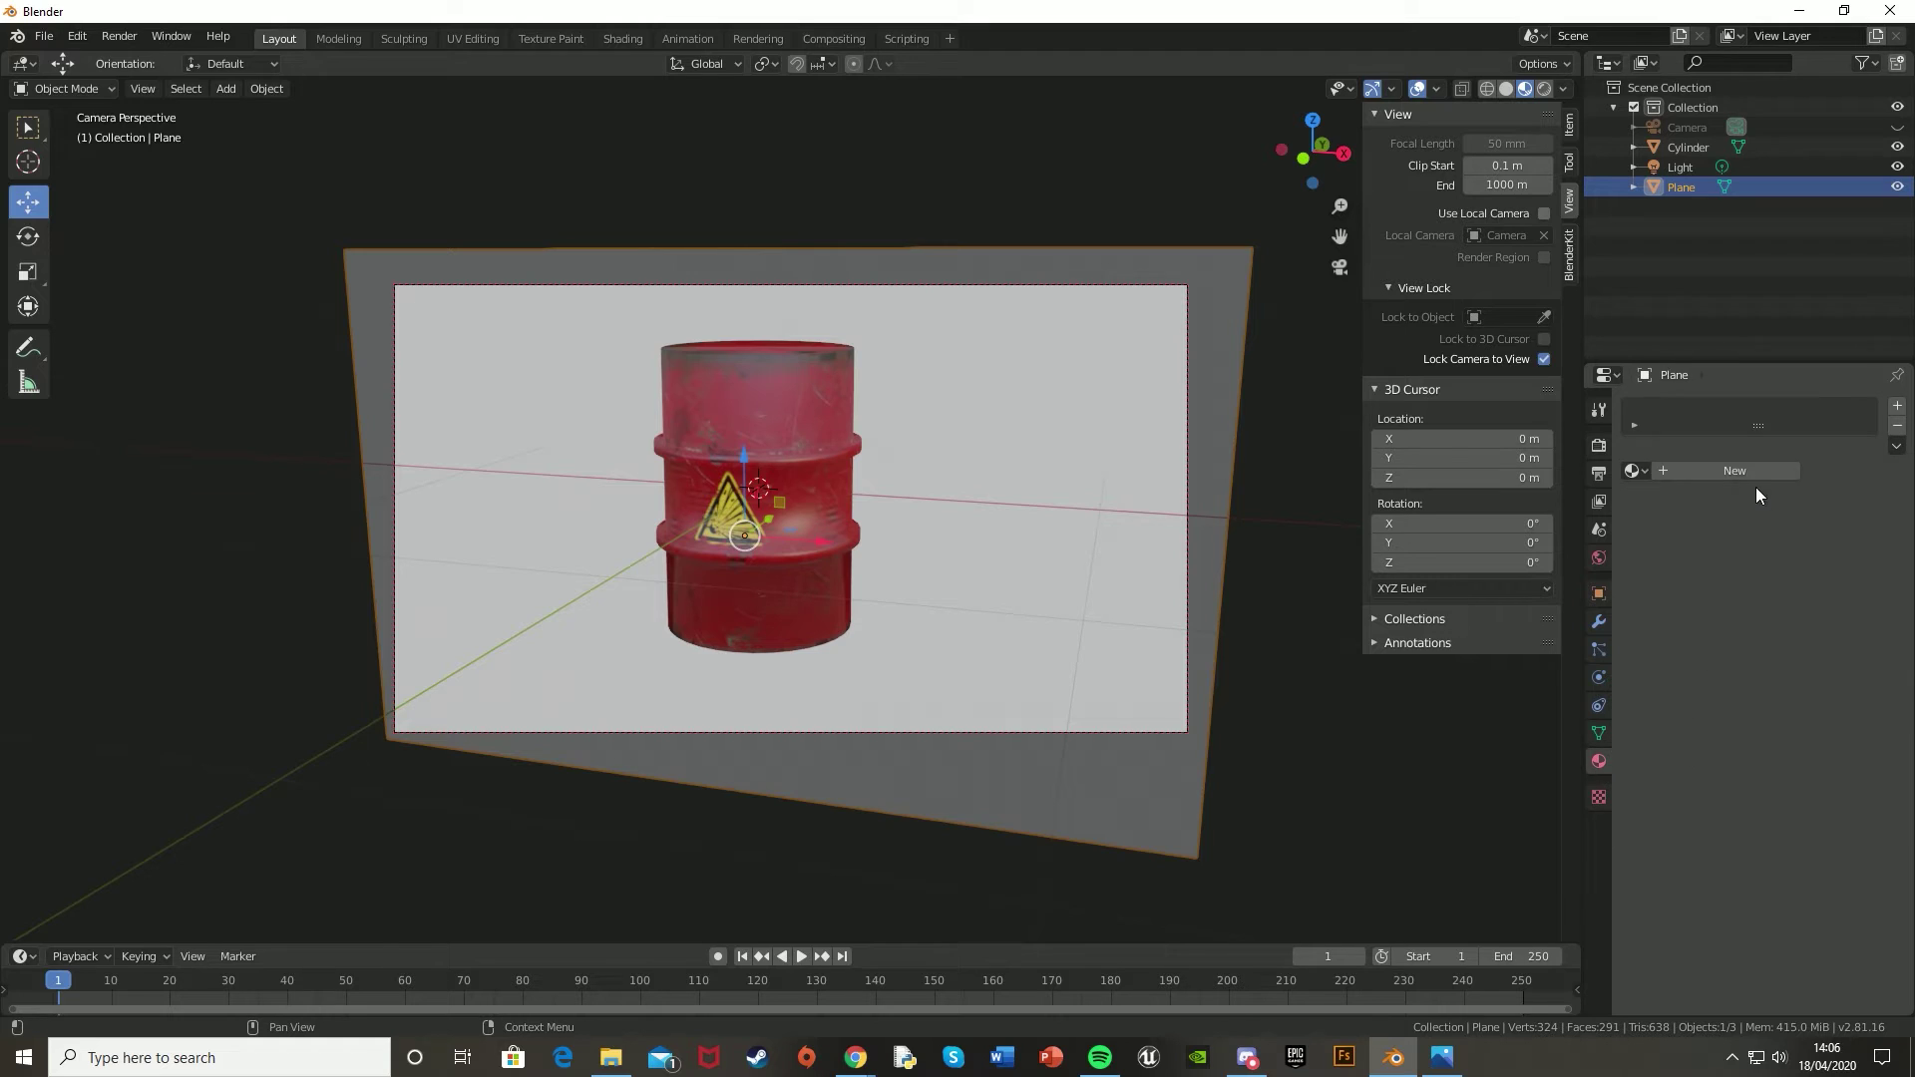
click(1739, 467)
click(1831, 644)
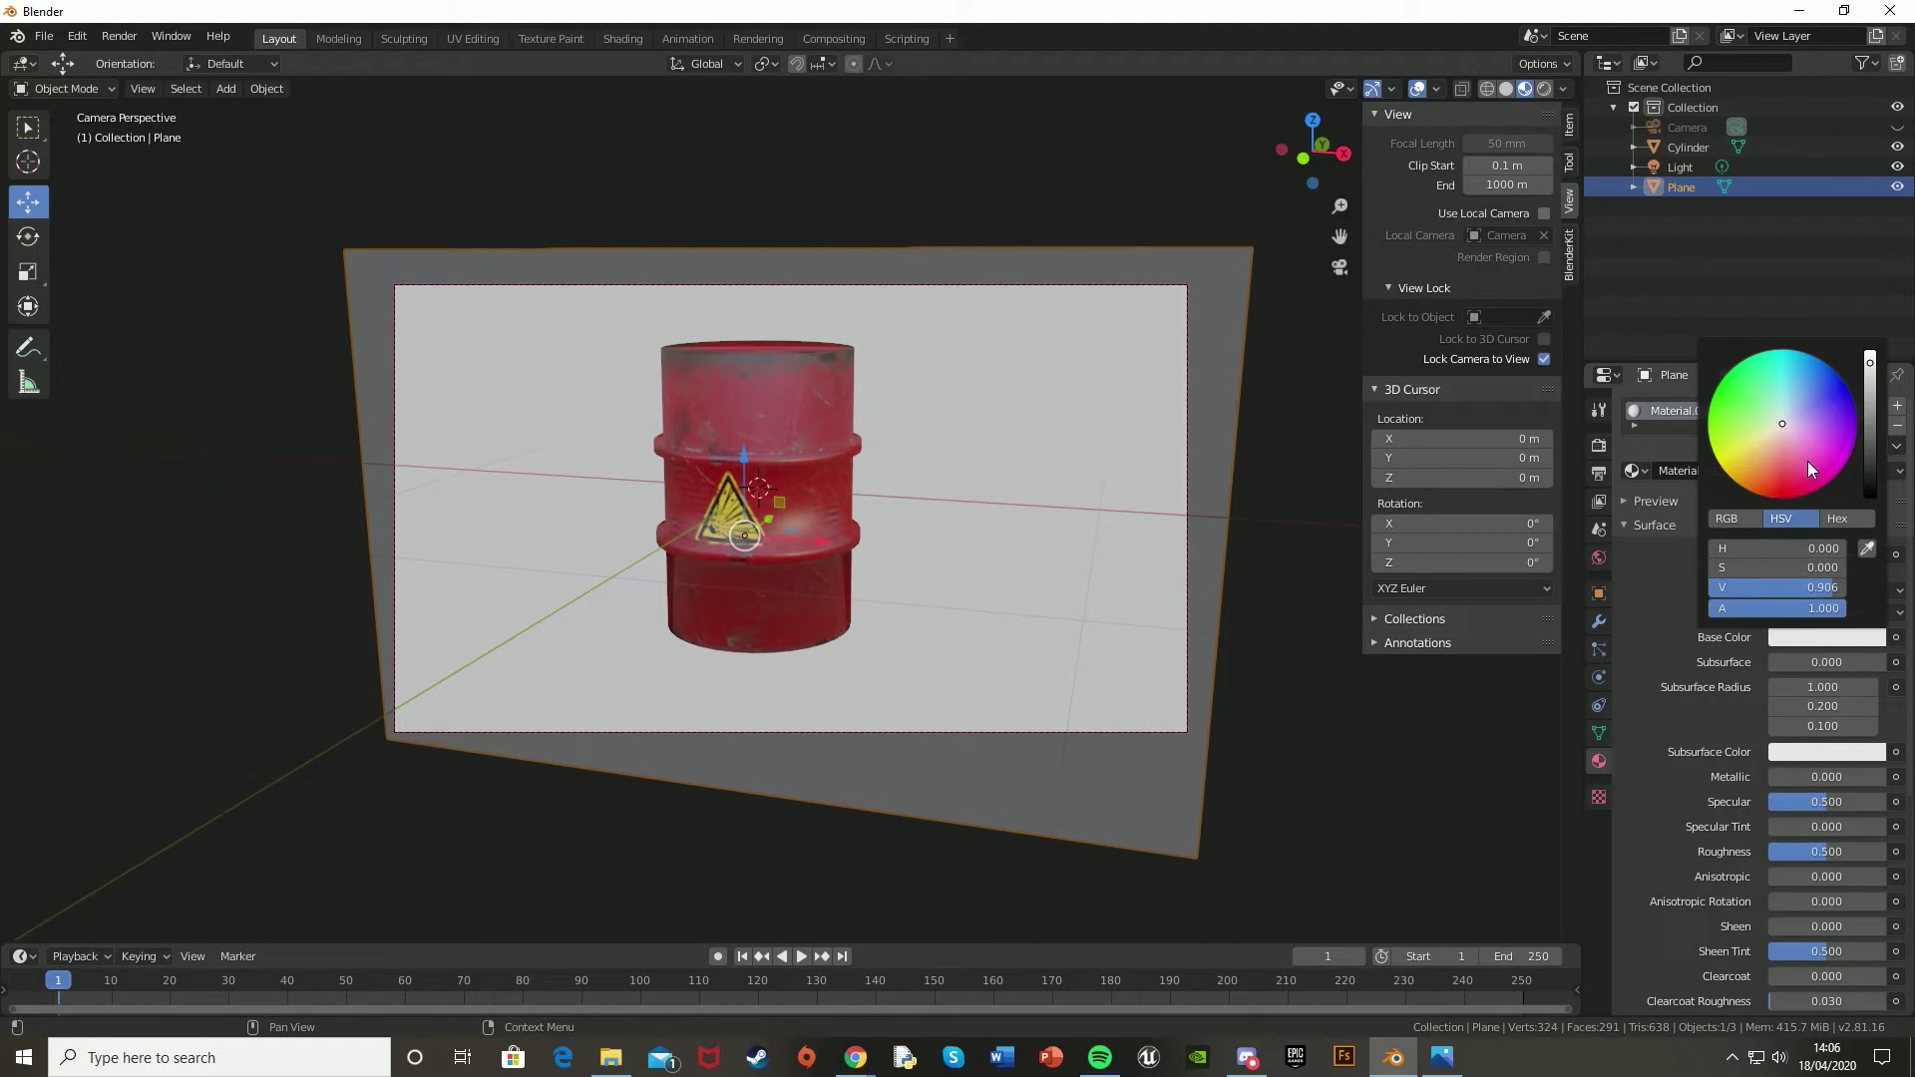
drag(1807, 461, 1806, 386)
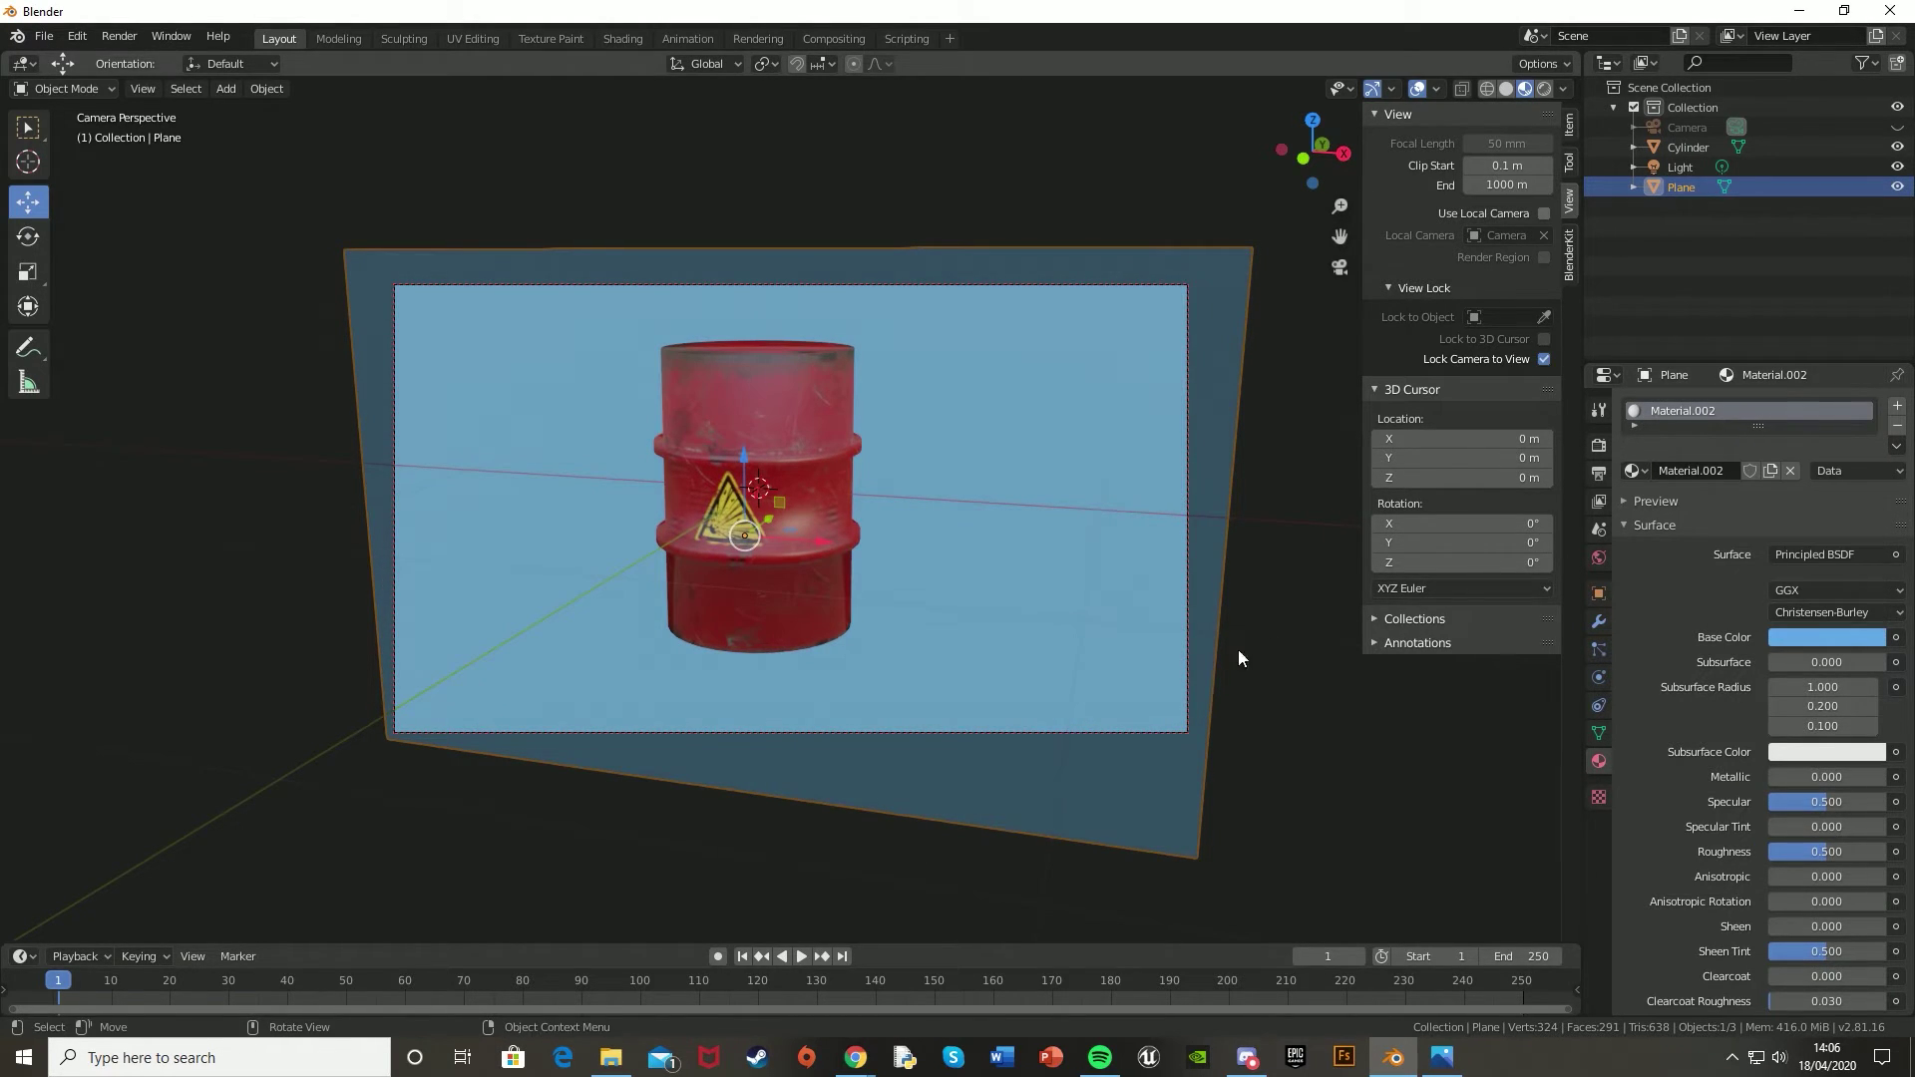
- Add a second plane as a floor and move it down along Z to just below the barrel
click(135, 290)
key(shift+a)
mouse_move(136, 289)
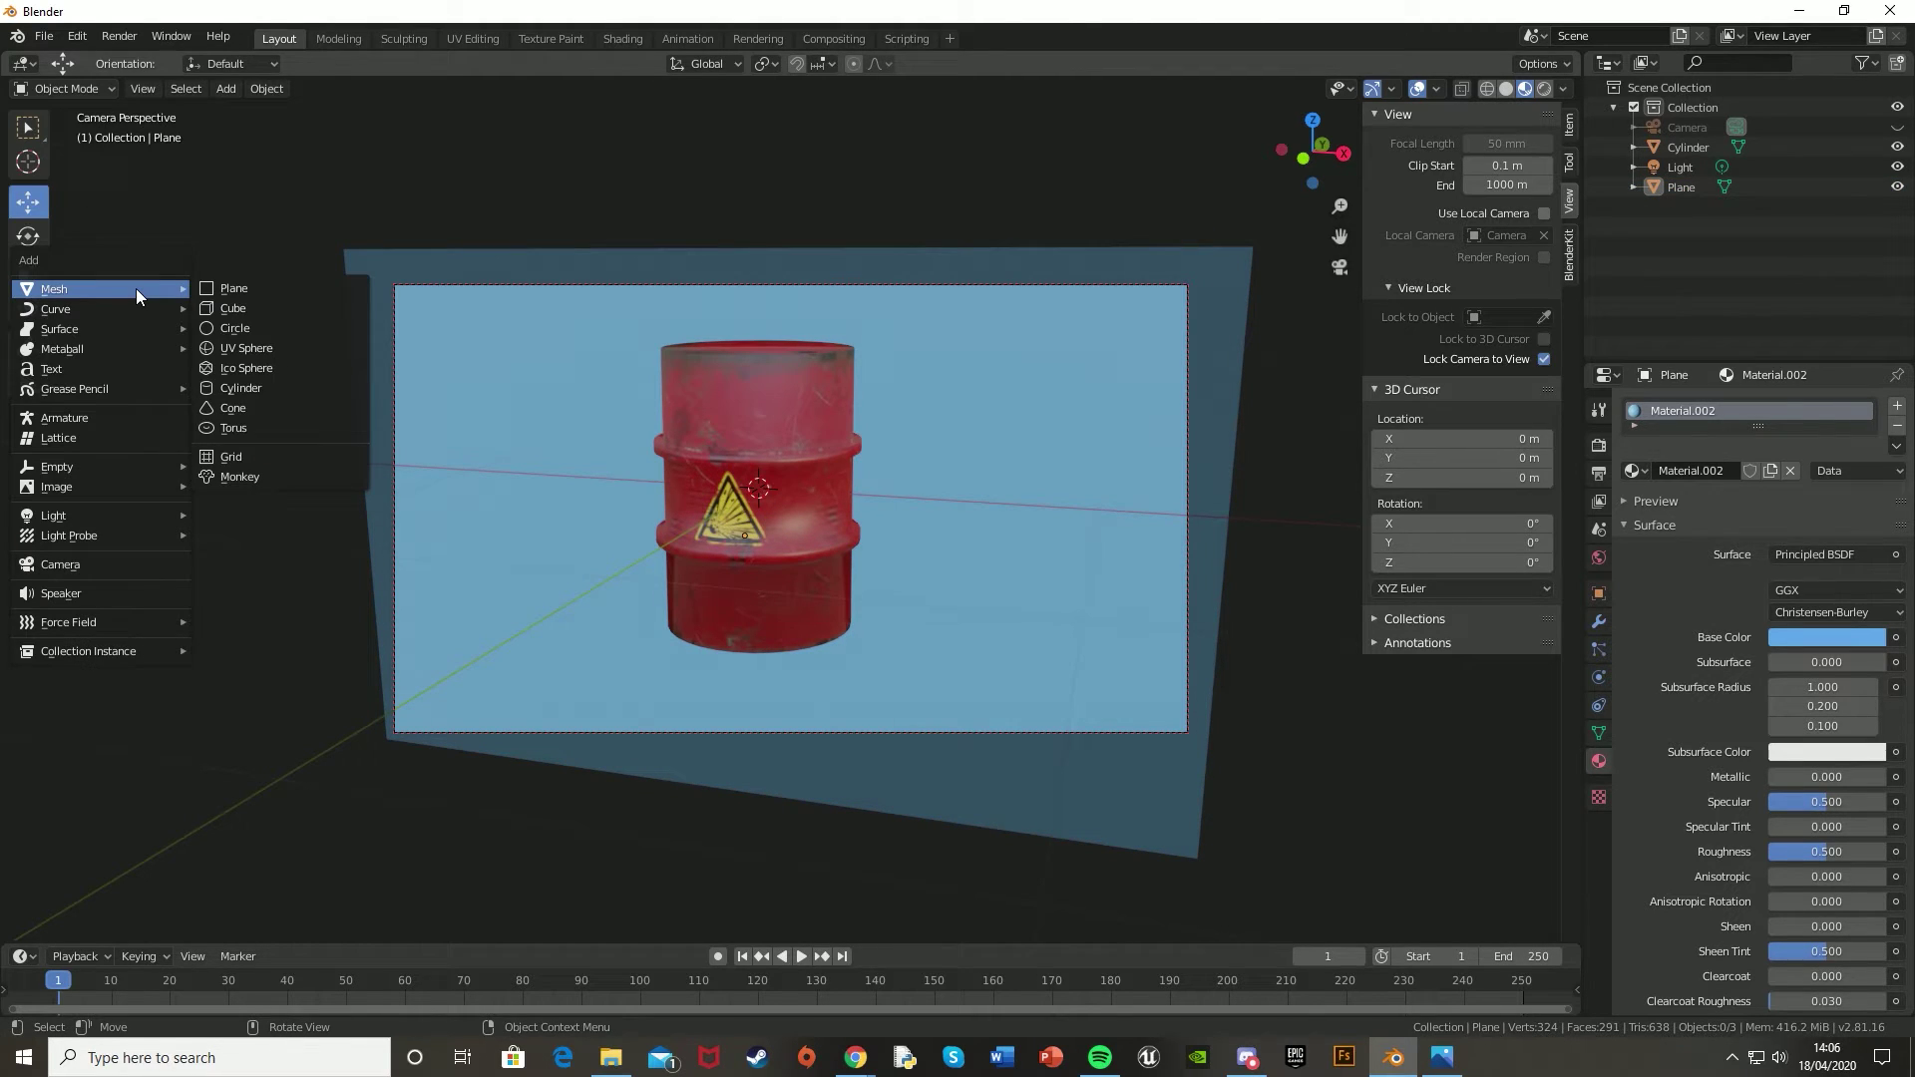
click(237, 289)
drag(767, 419, 772, 561)
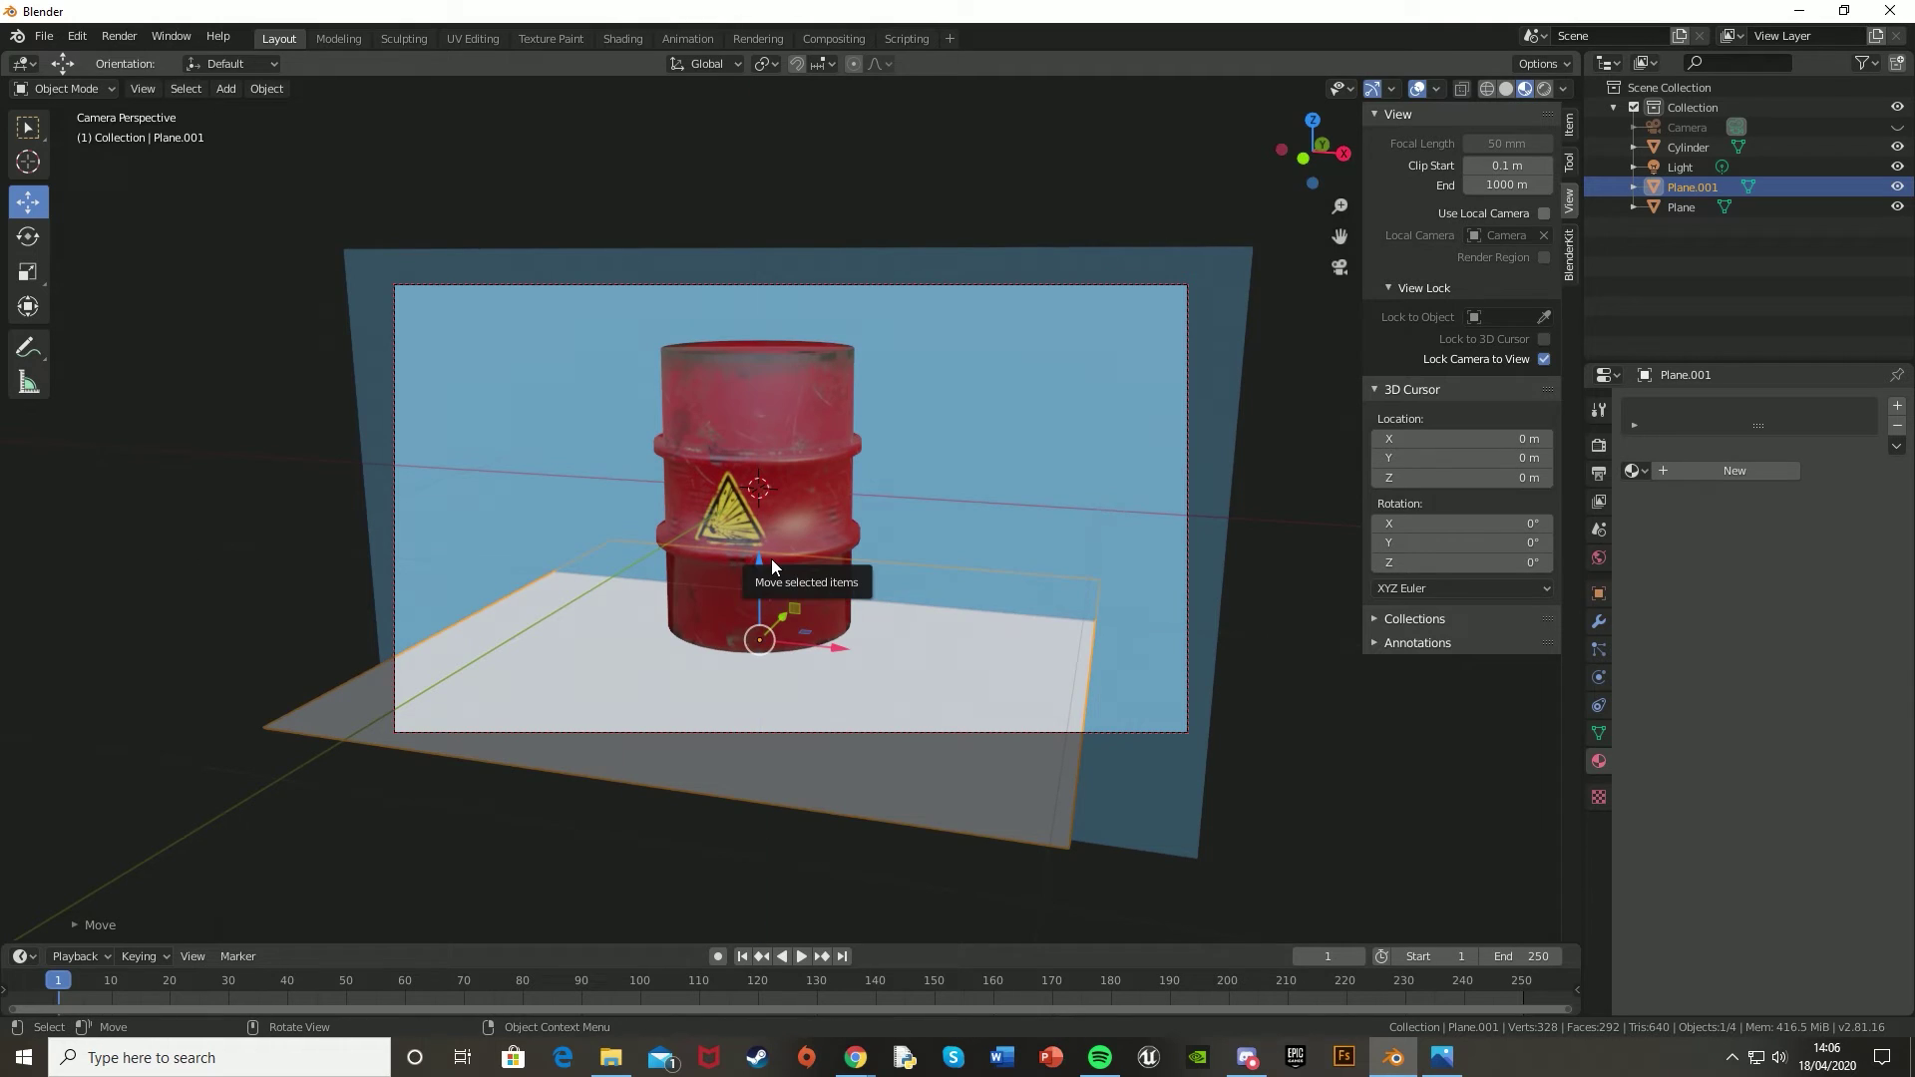
- In the front view, raise the floor plane along Z to meet the barrel's base
key(KP_1)
scroll(715, 805, up, 4)
shift+middle_drag(715, 813, 866, 363)
key(g)
key(z)
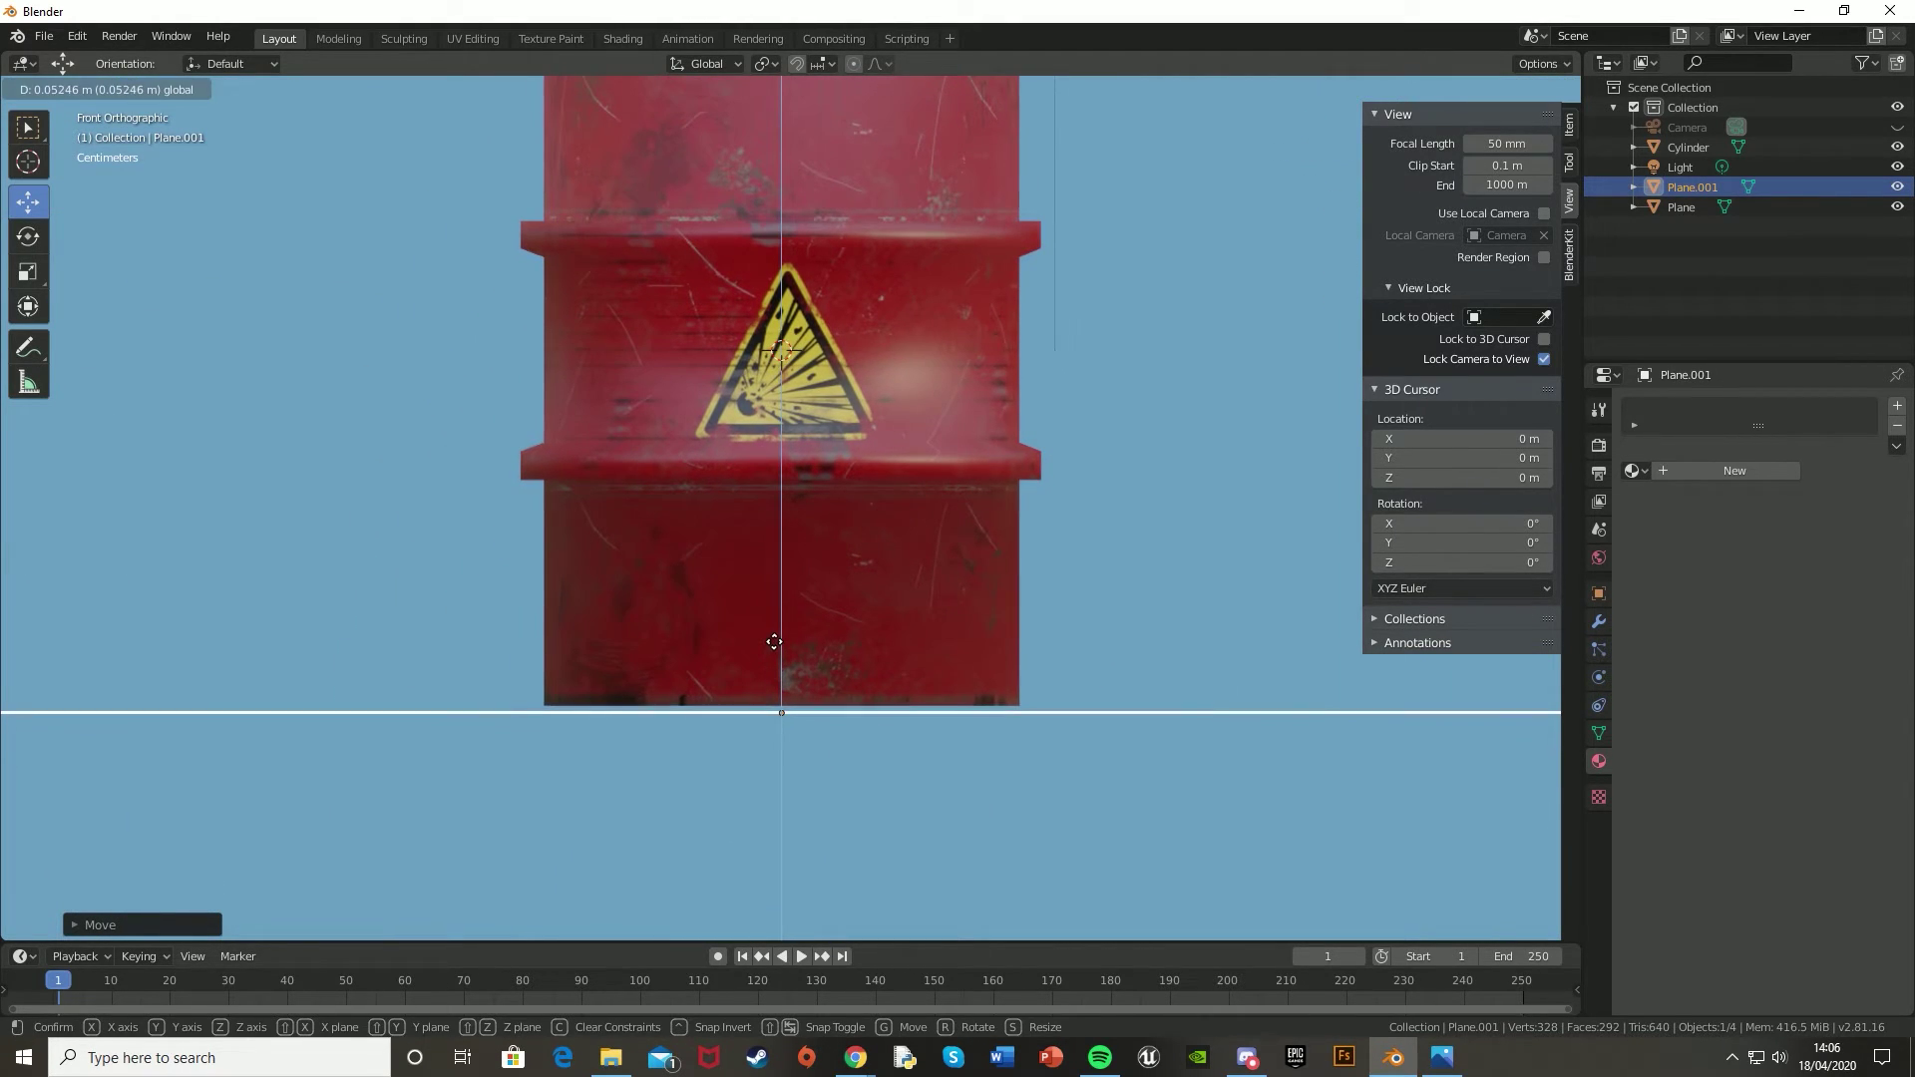
click(774, 633)
- Scale up the floor plane through the camera view until it extends beyond the frame and the backdrop
key(KP_0)
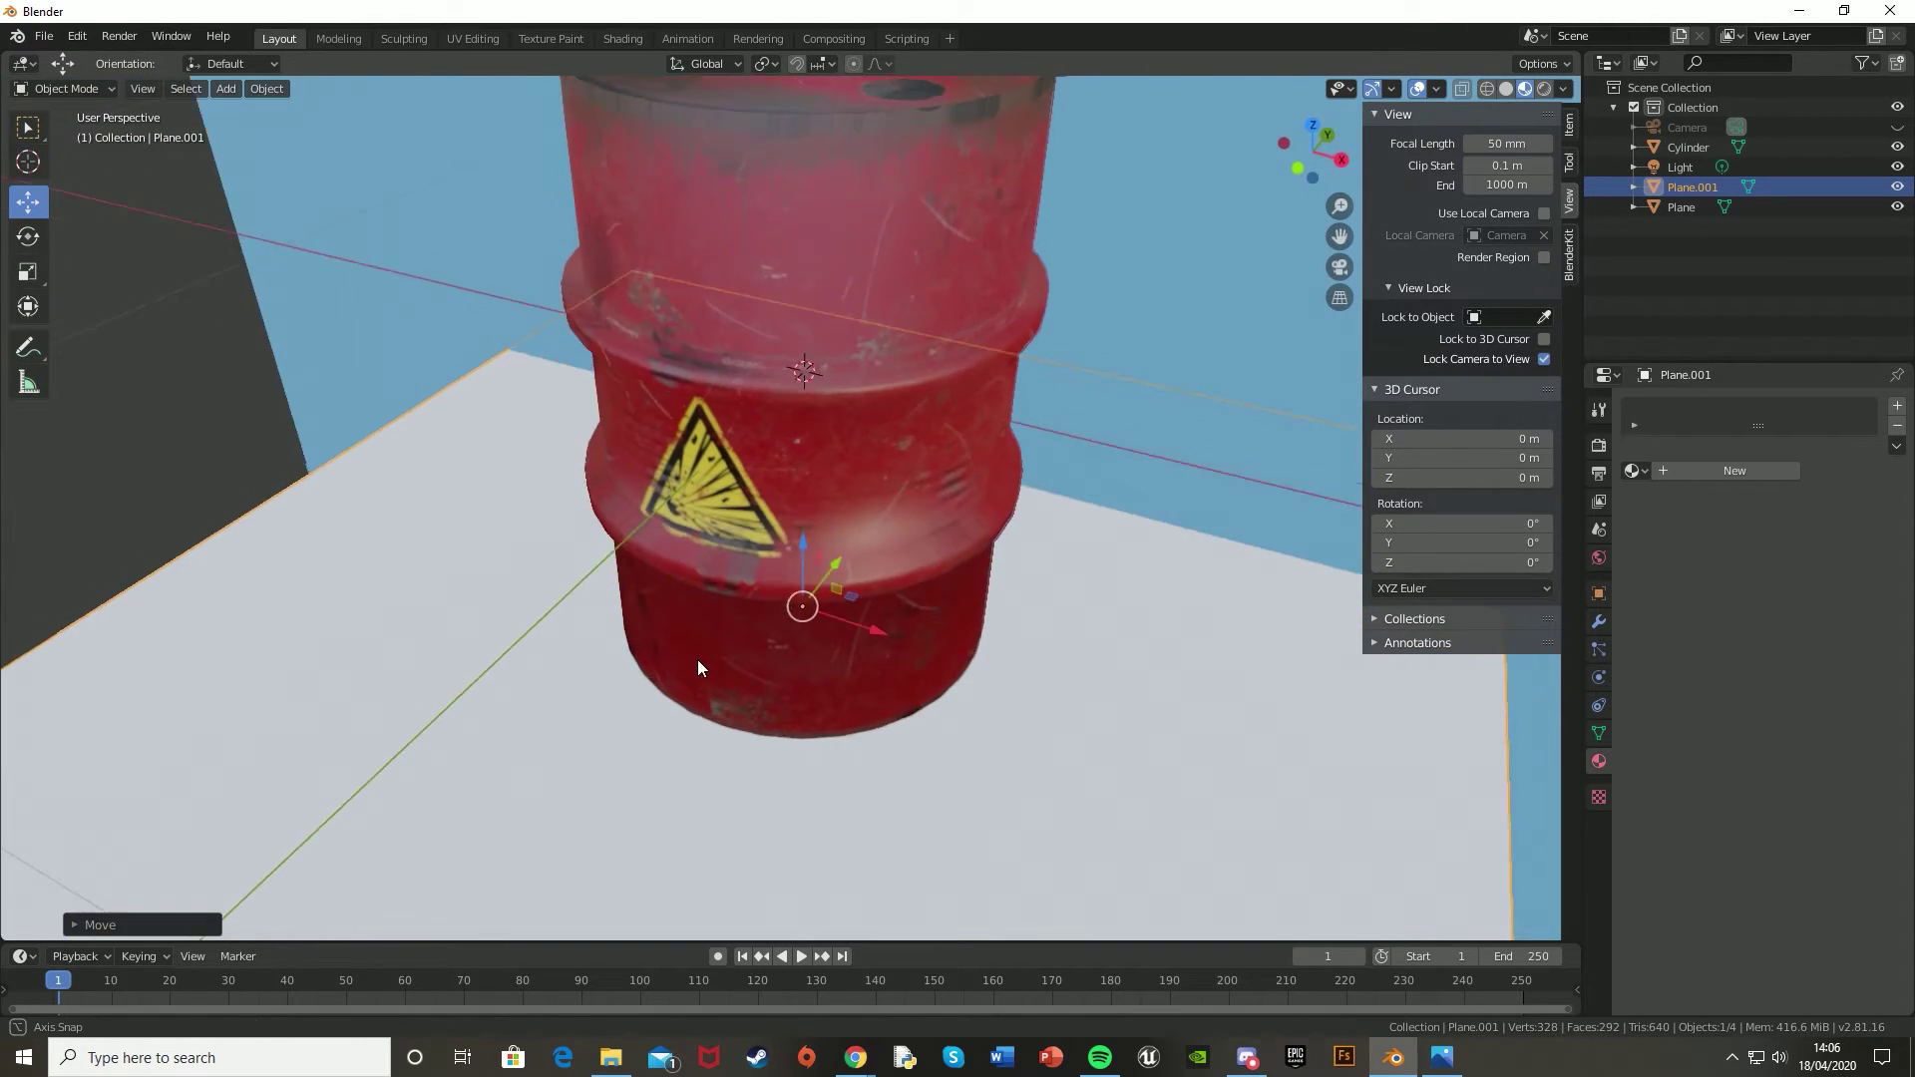
key(s)
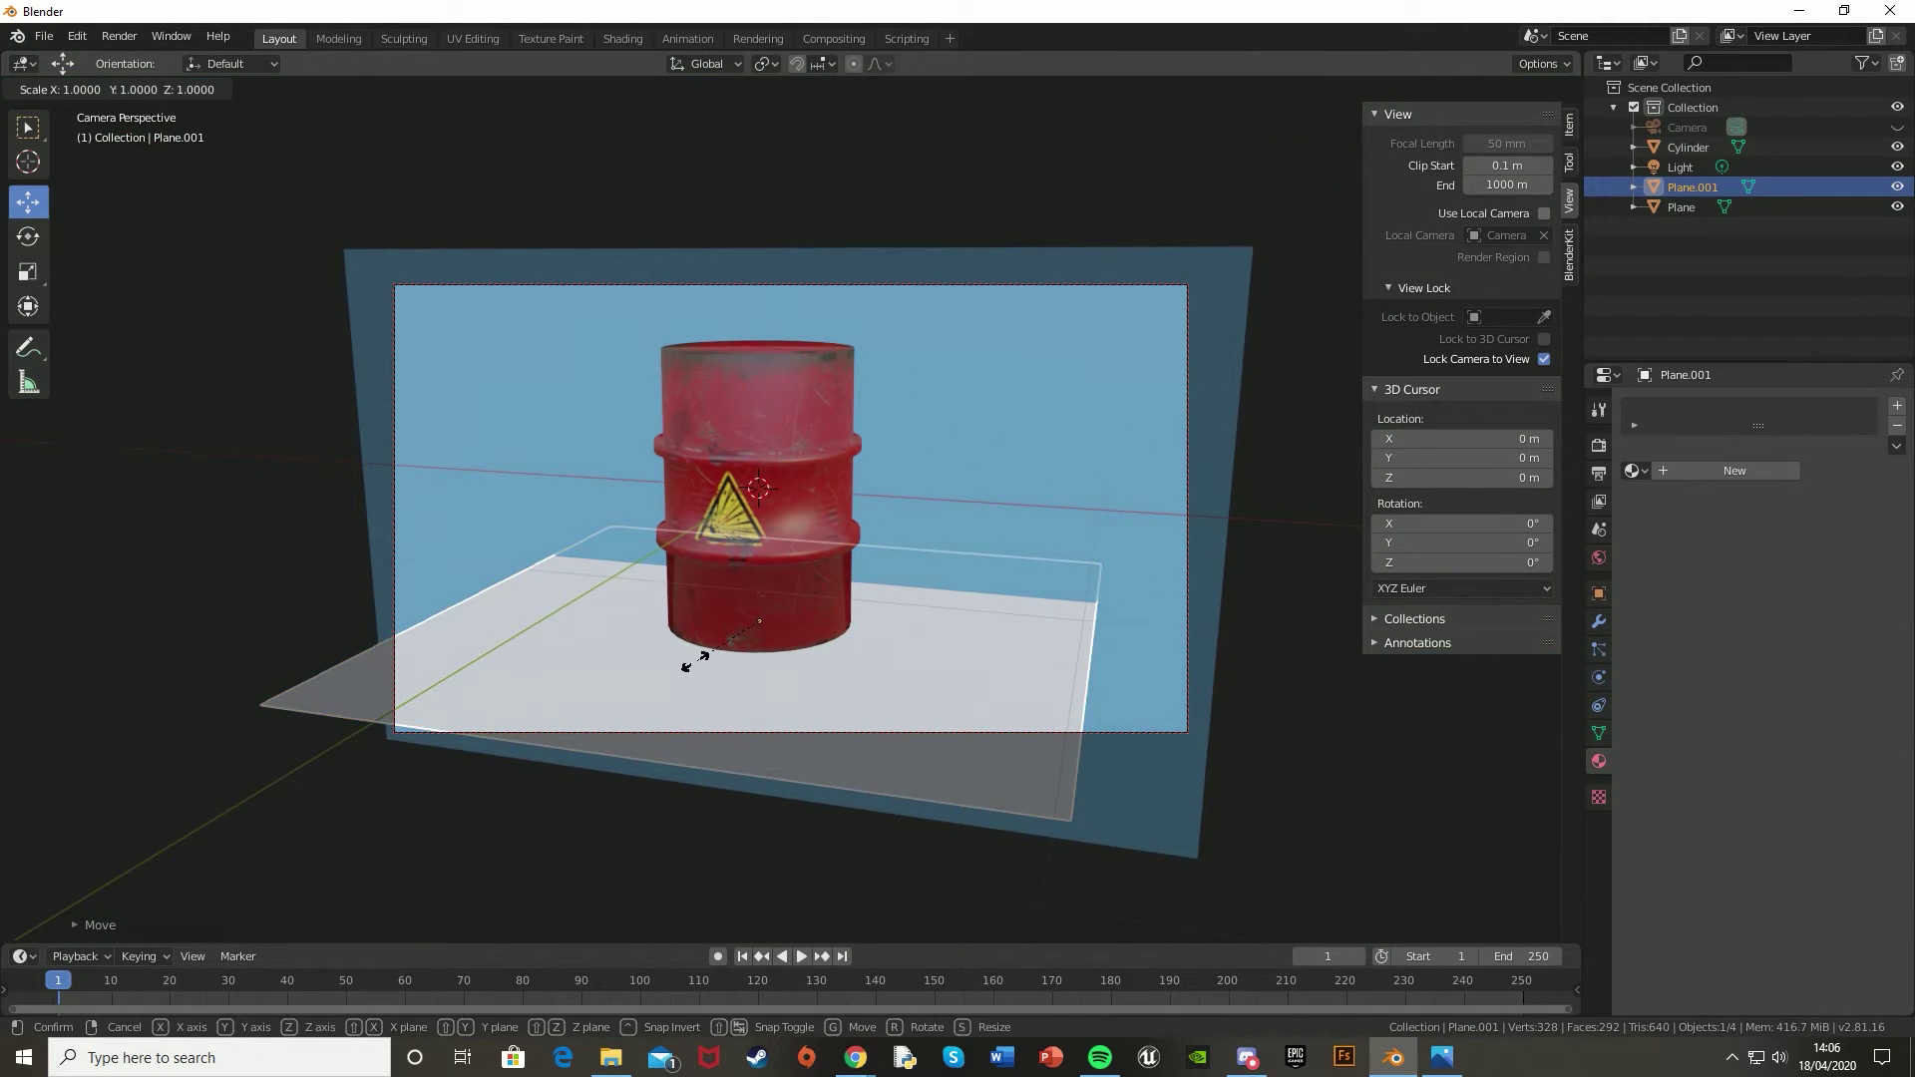
click(768, 621)
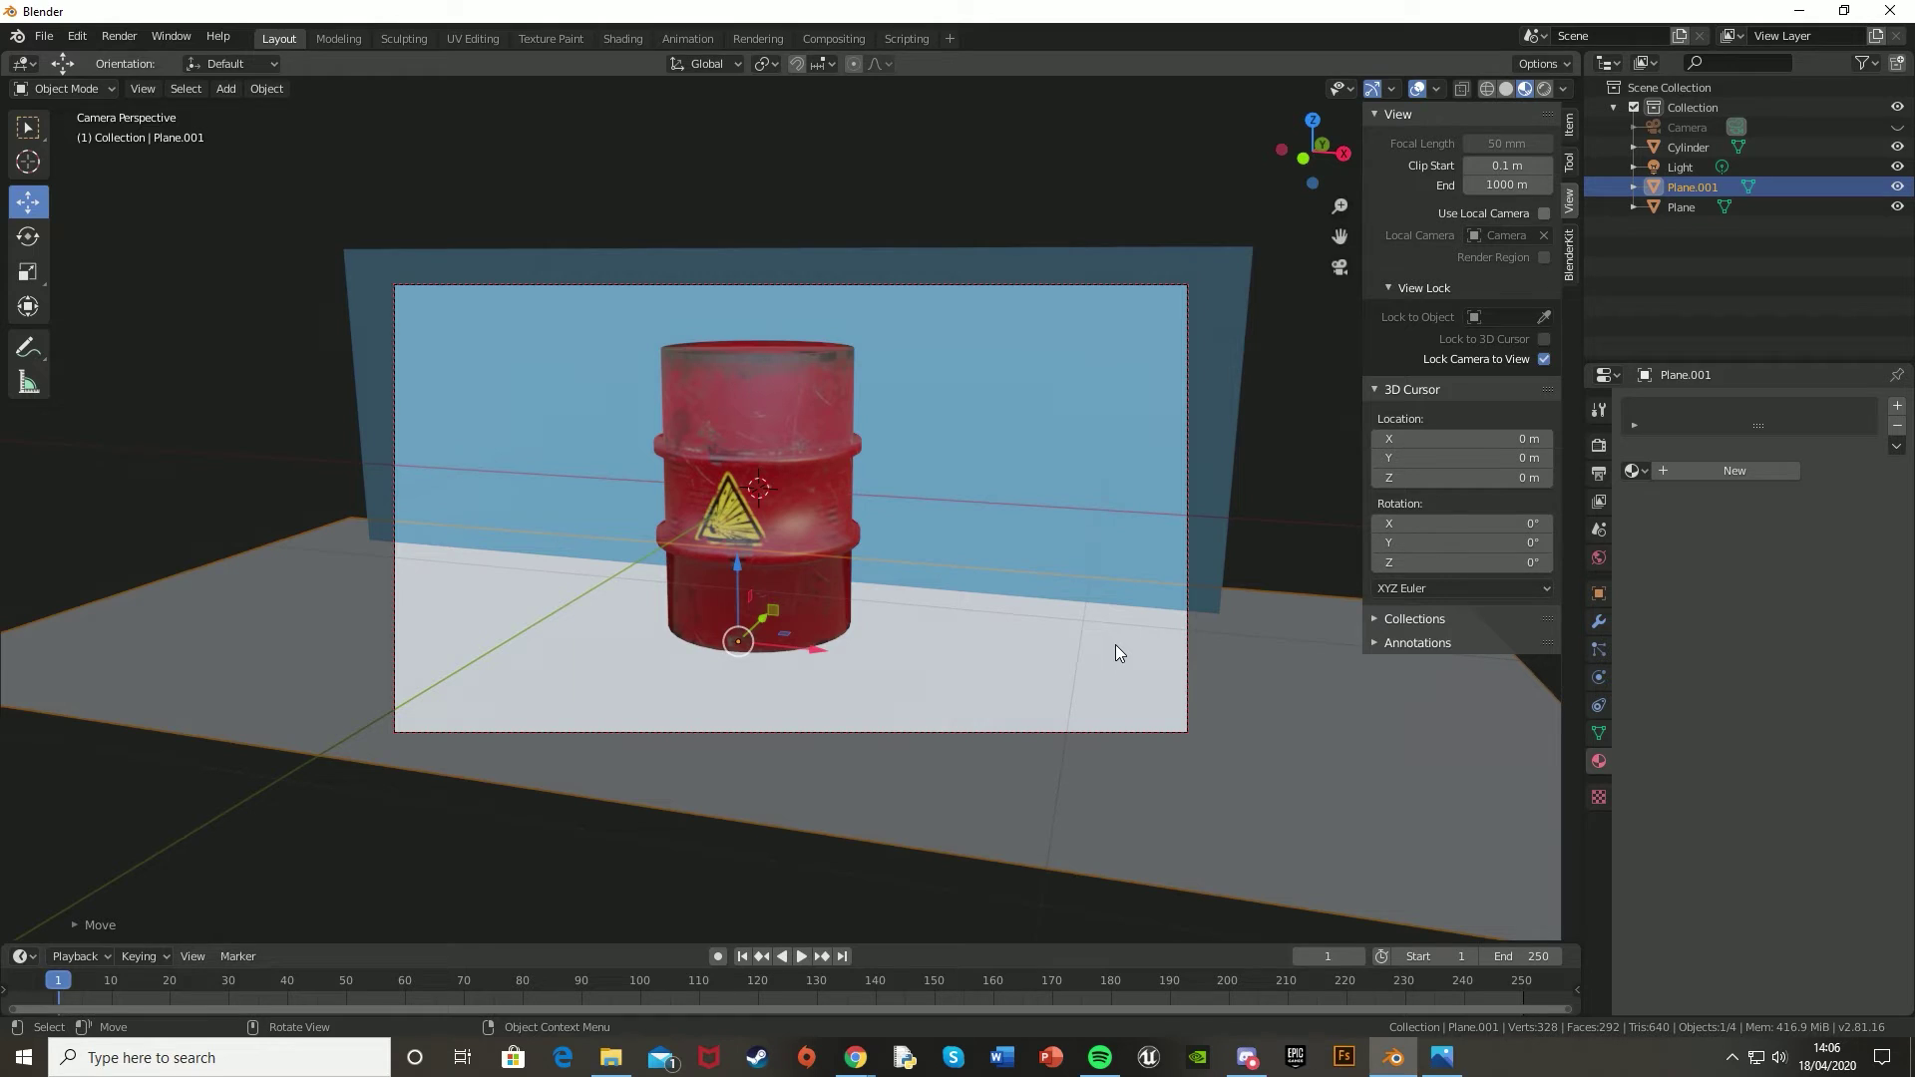
- Show the BlenderKit materials and look up the add-on in the preferences with the search "blender"
key(KP_8)
click(1571, 256)
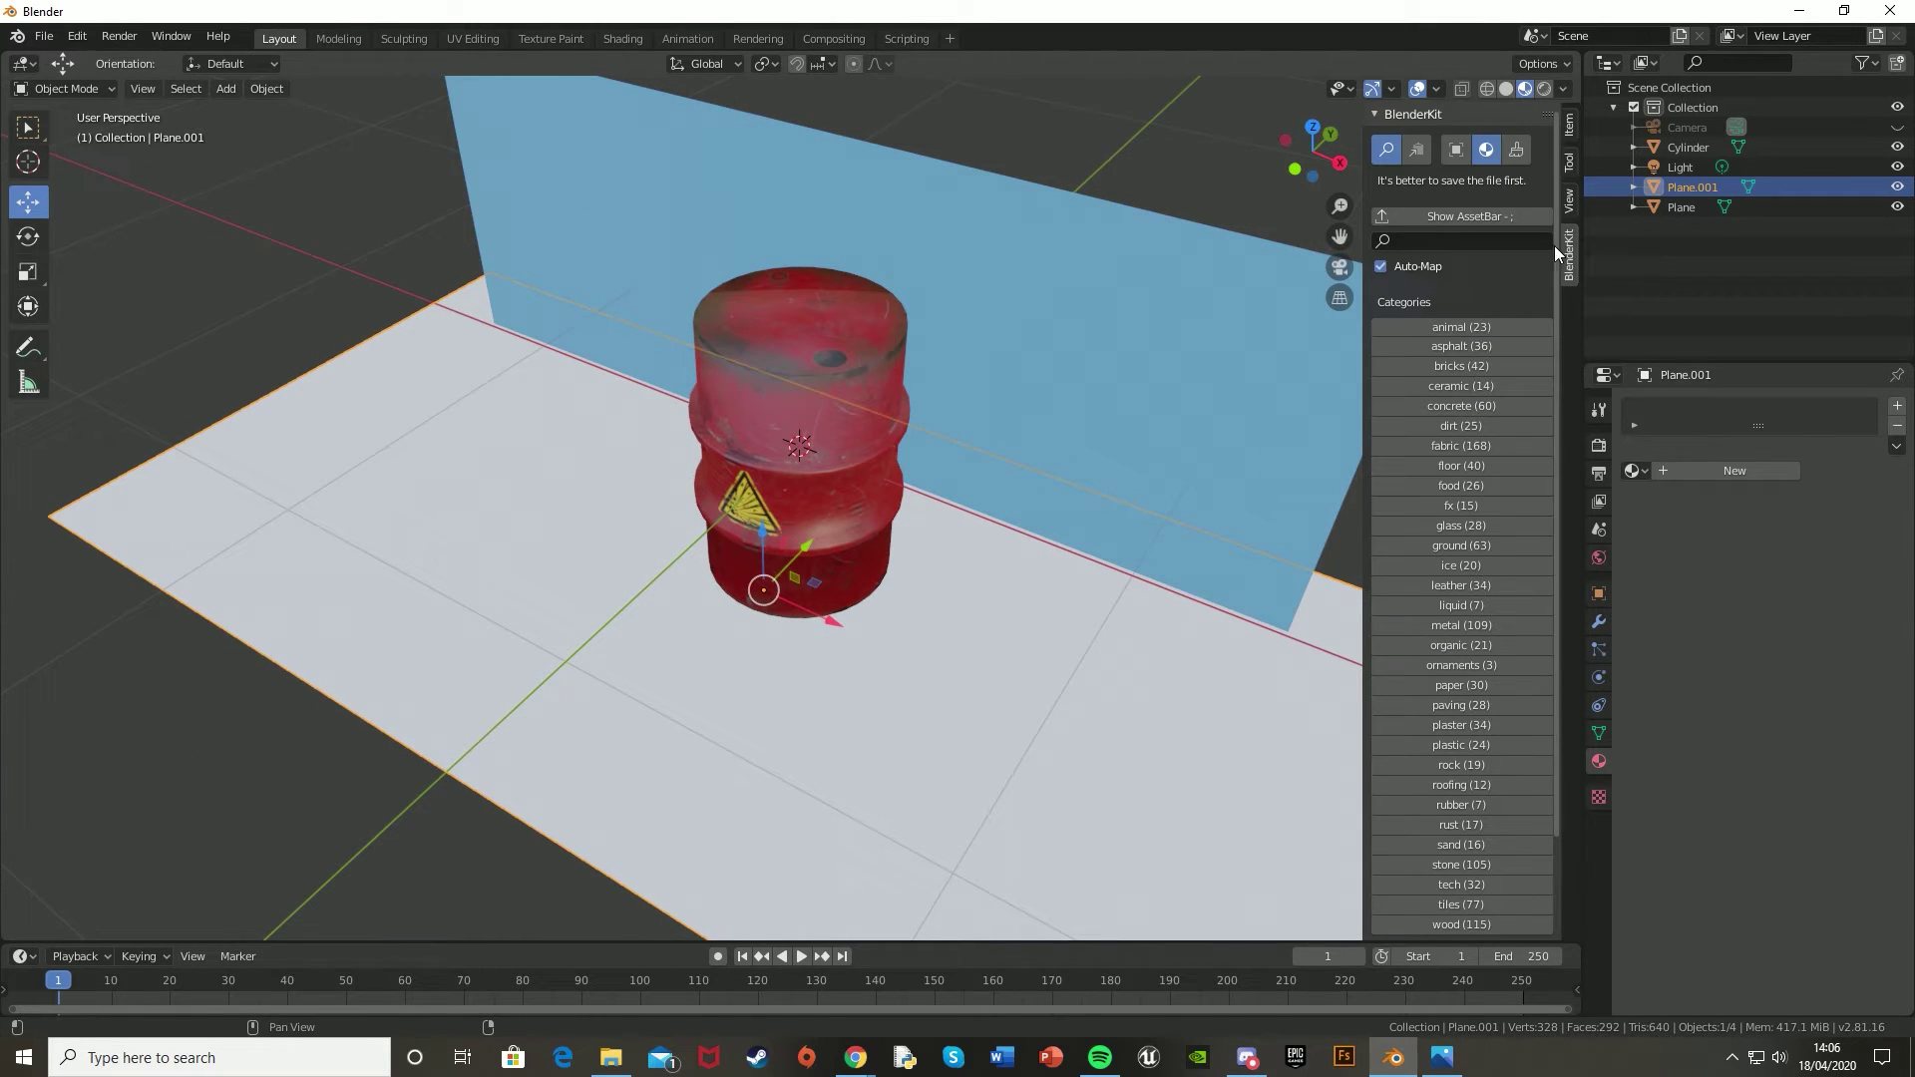
click(76, 36)
click(98, 327)
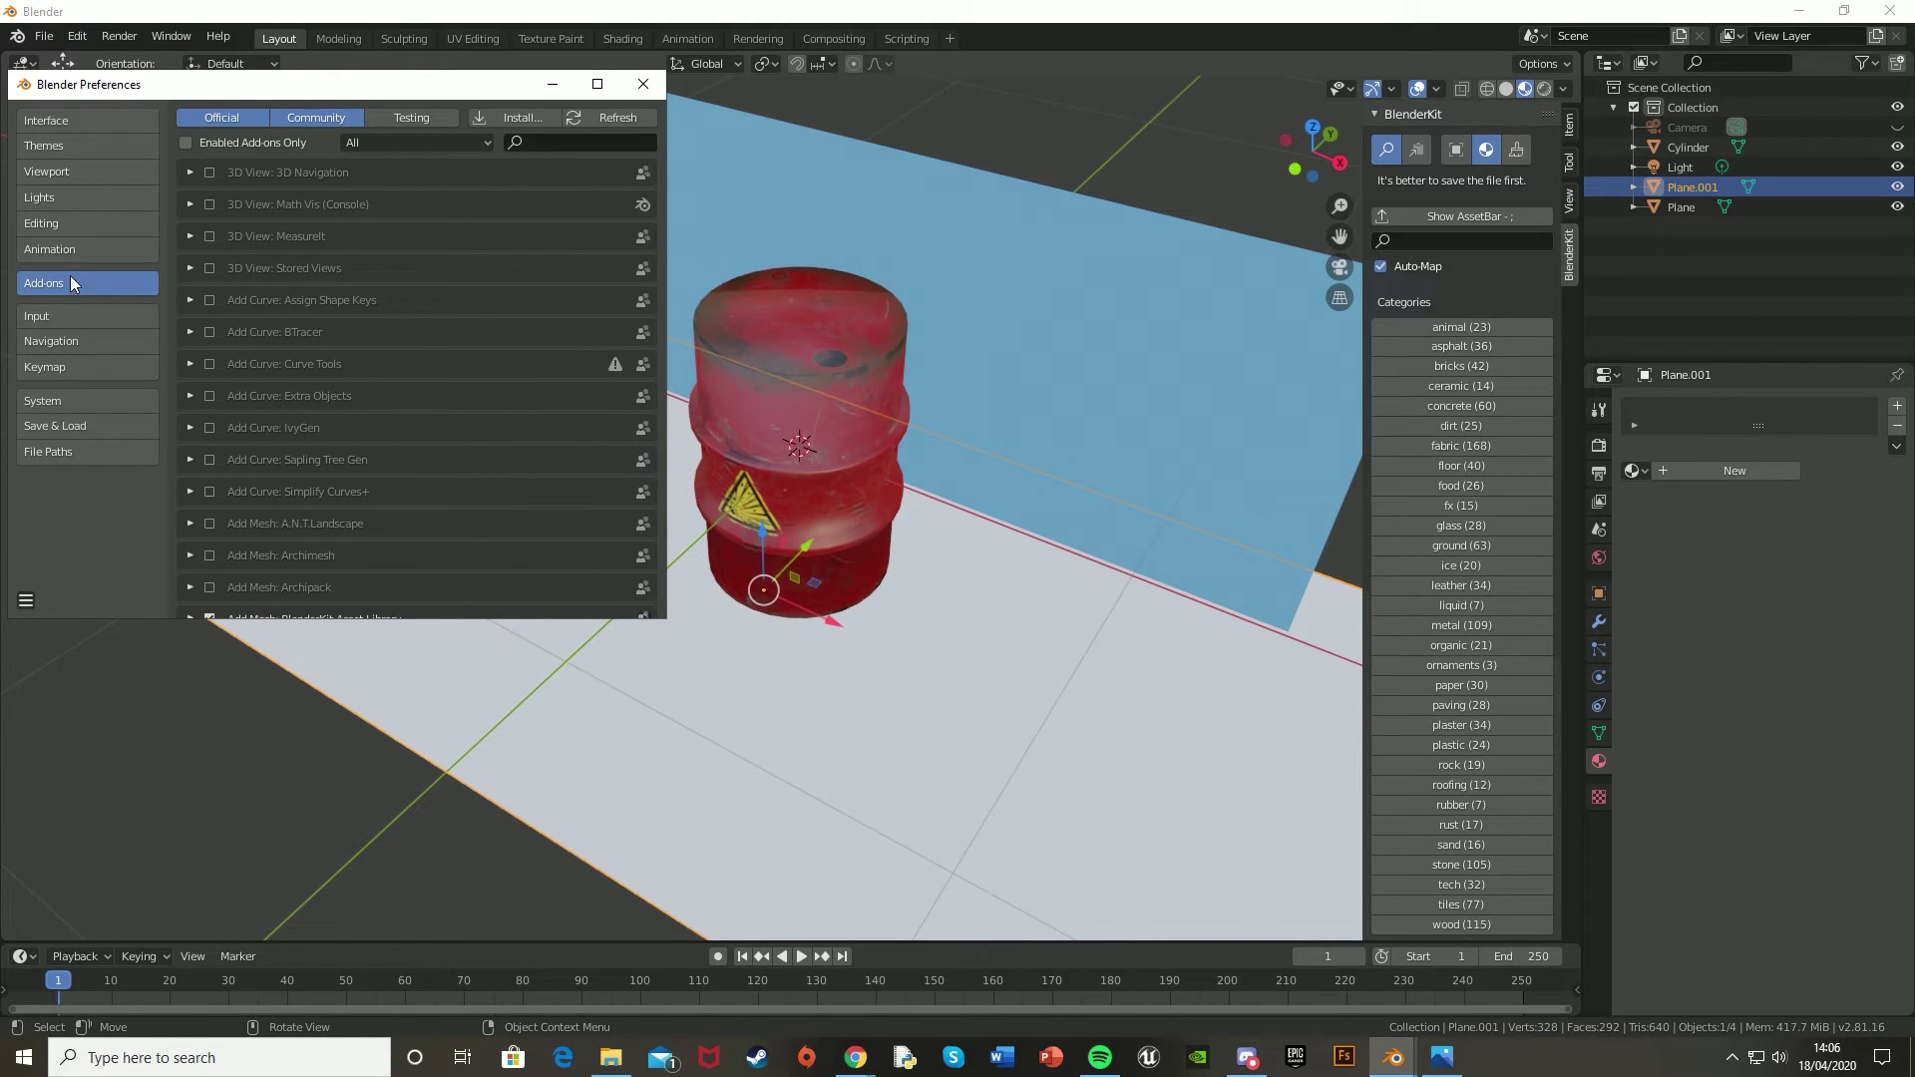
text(blender)
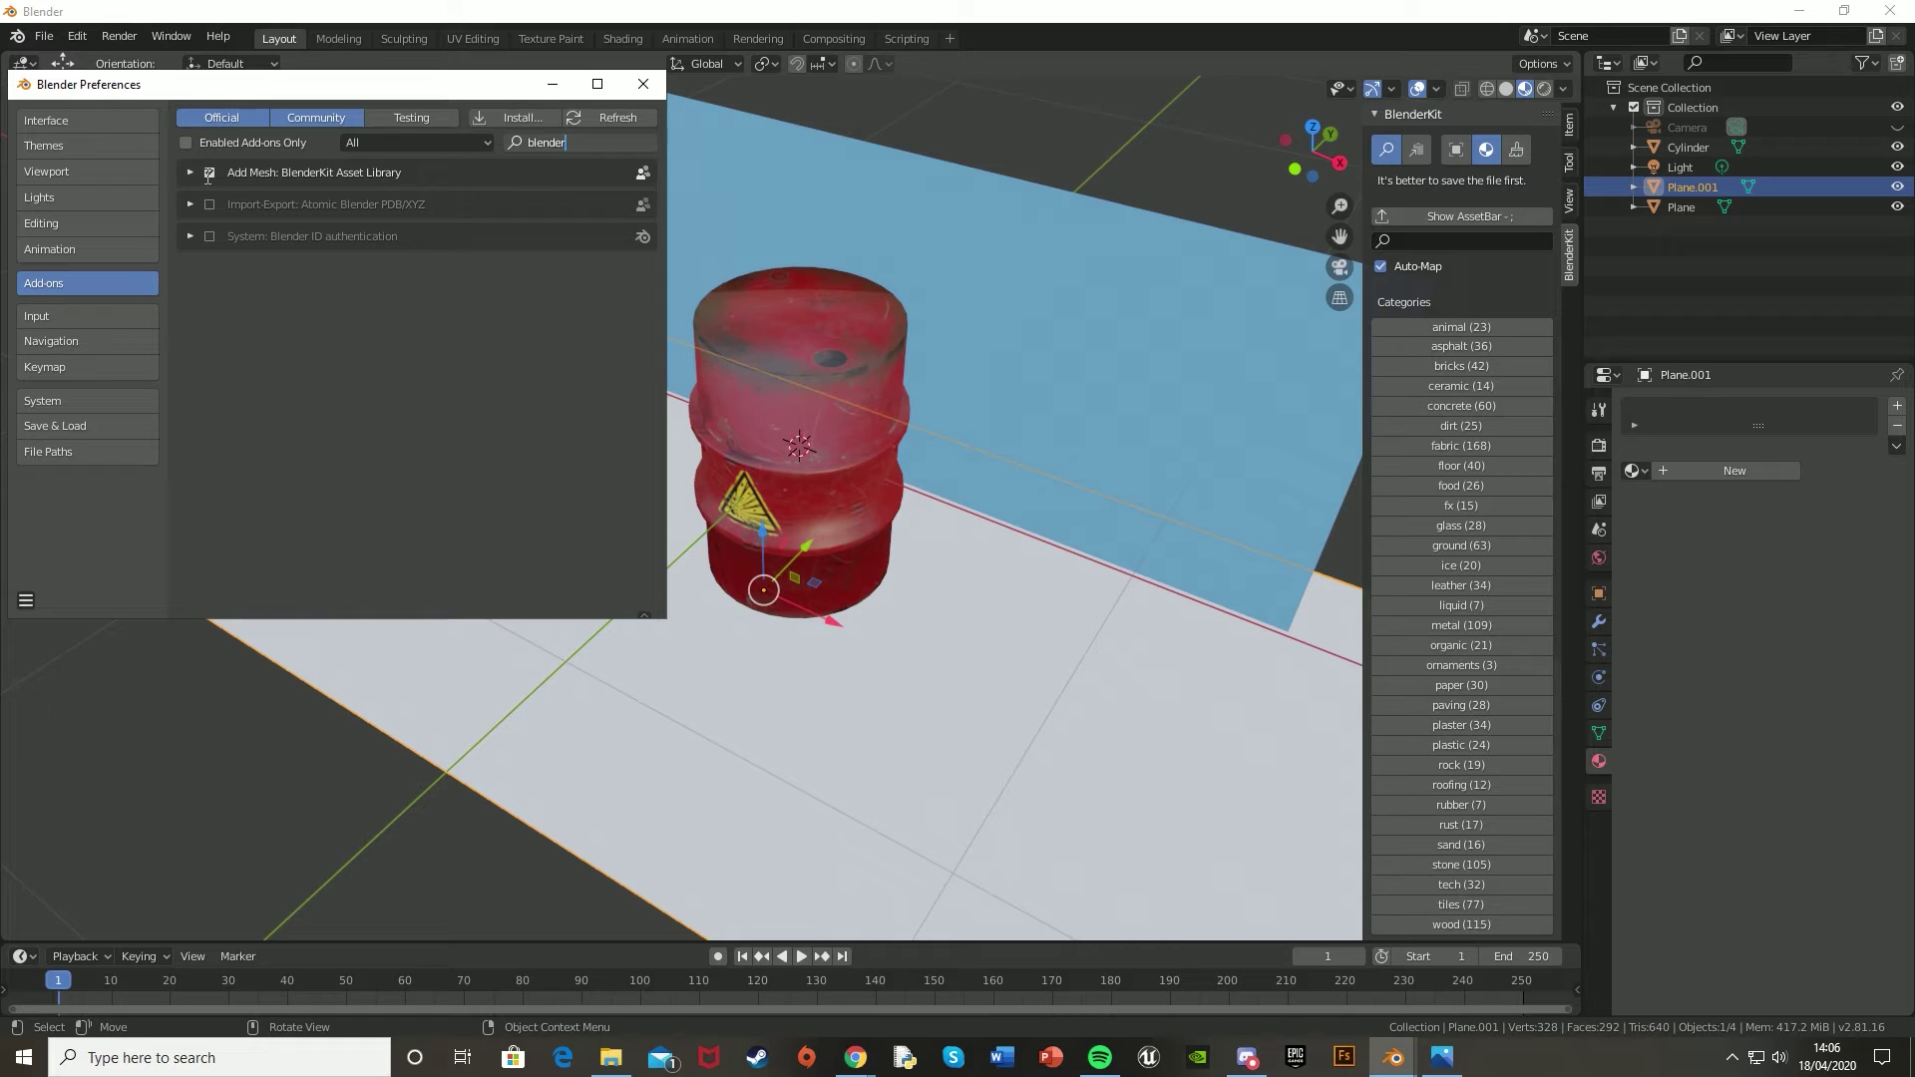
click(644, 84)
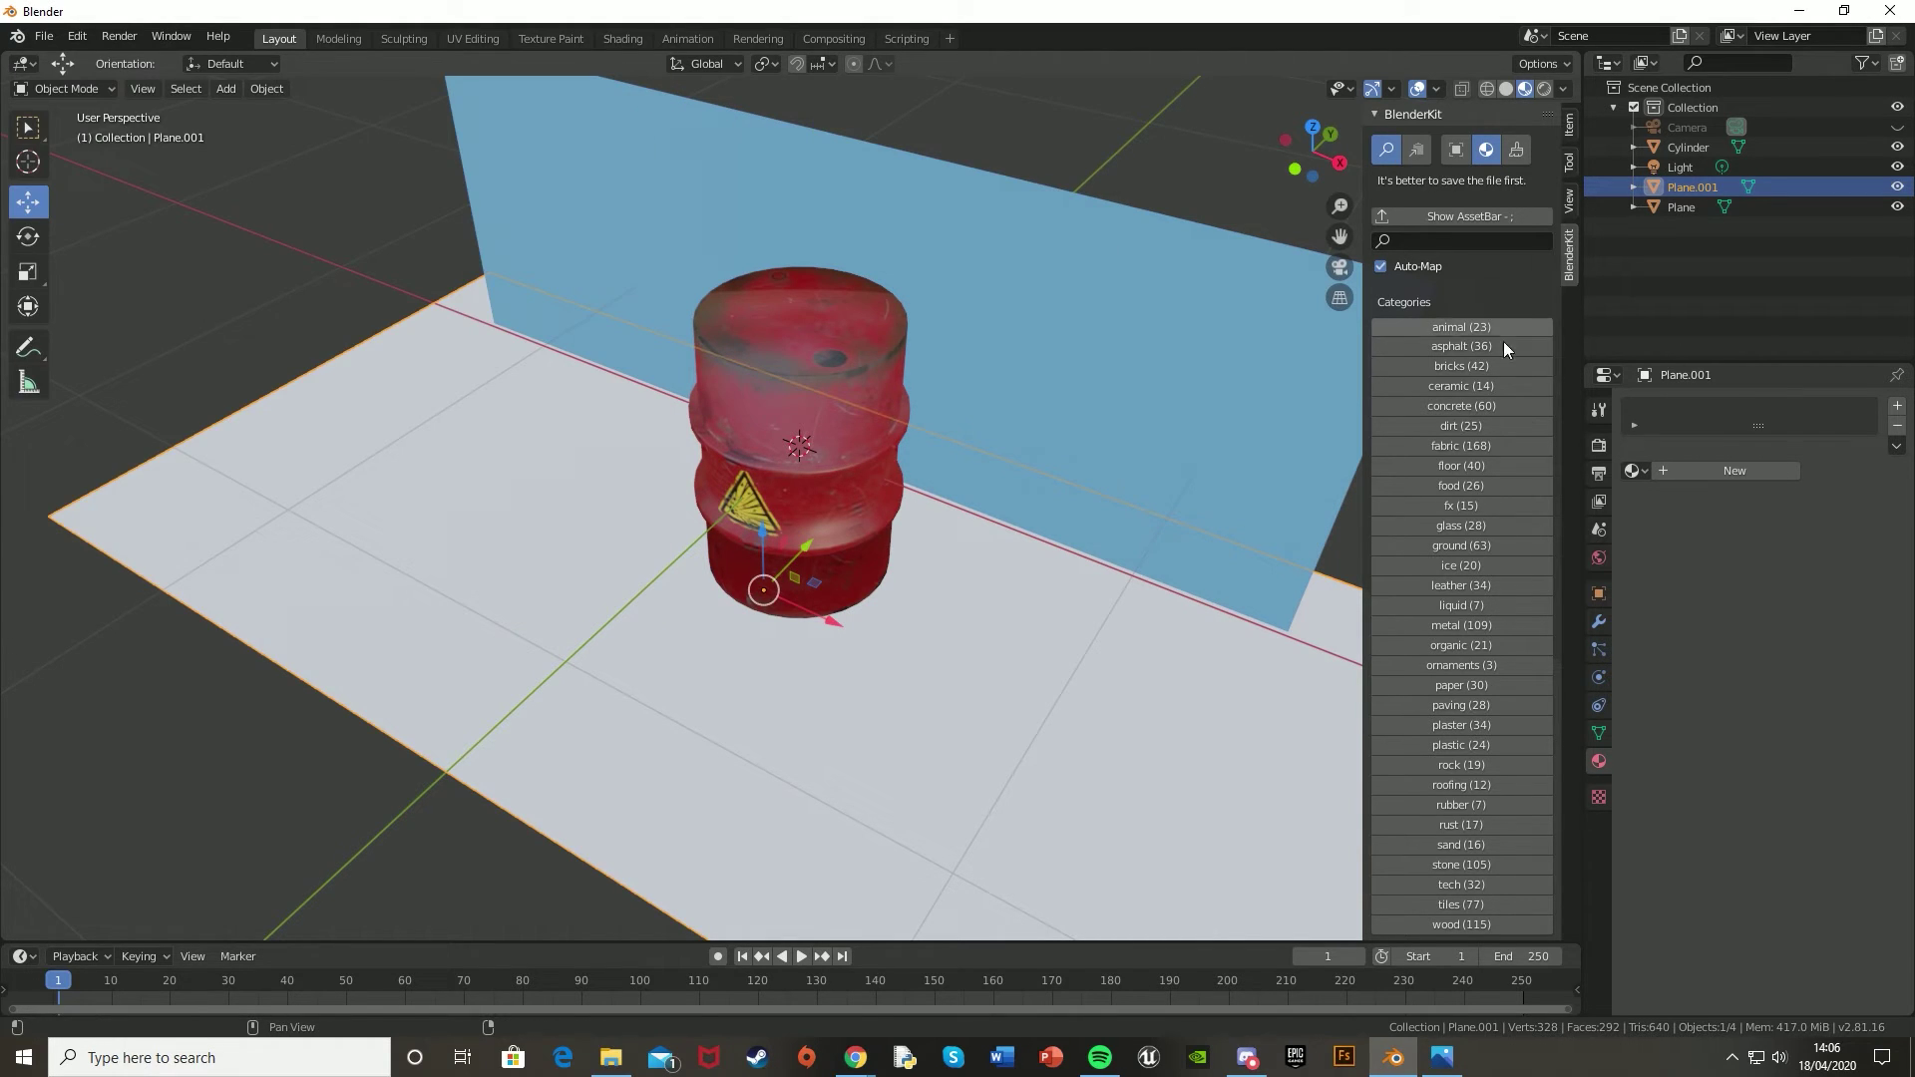
- Apply the Ground Gravel material from the BlenderKit asset bar to the floor plane
click(1470, 226)
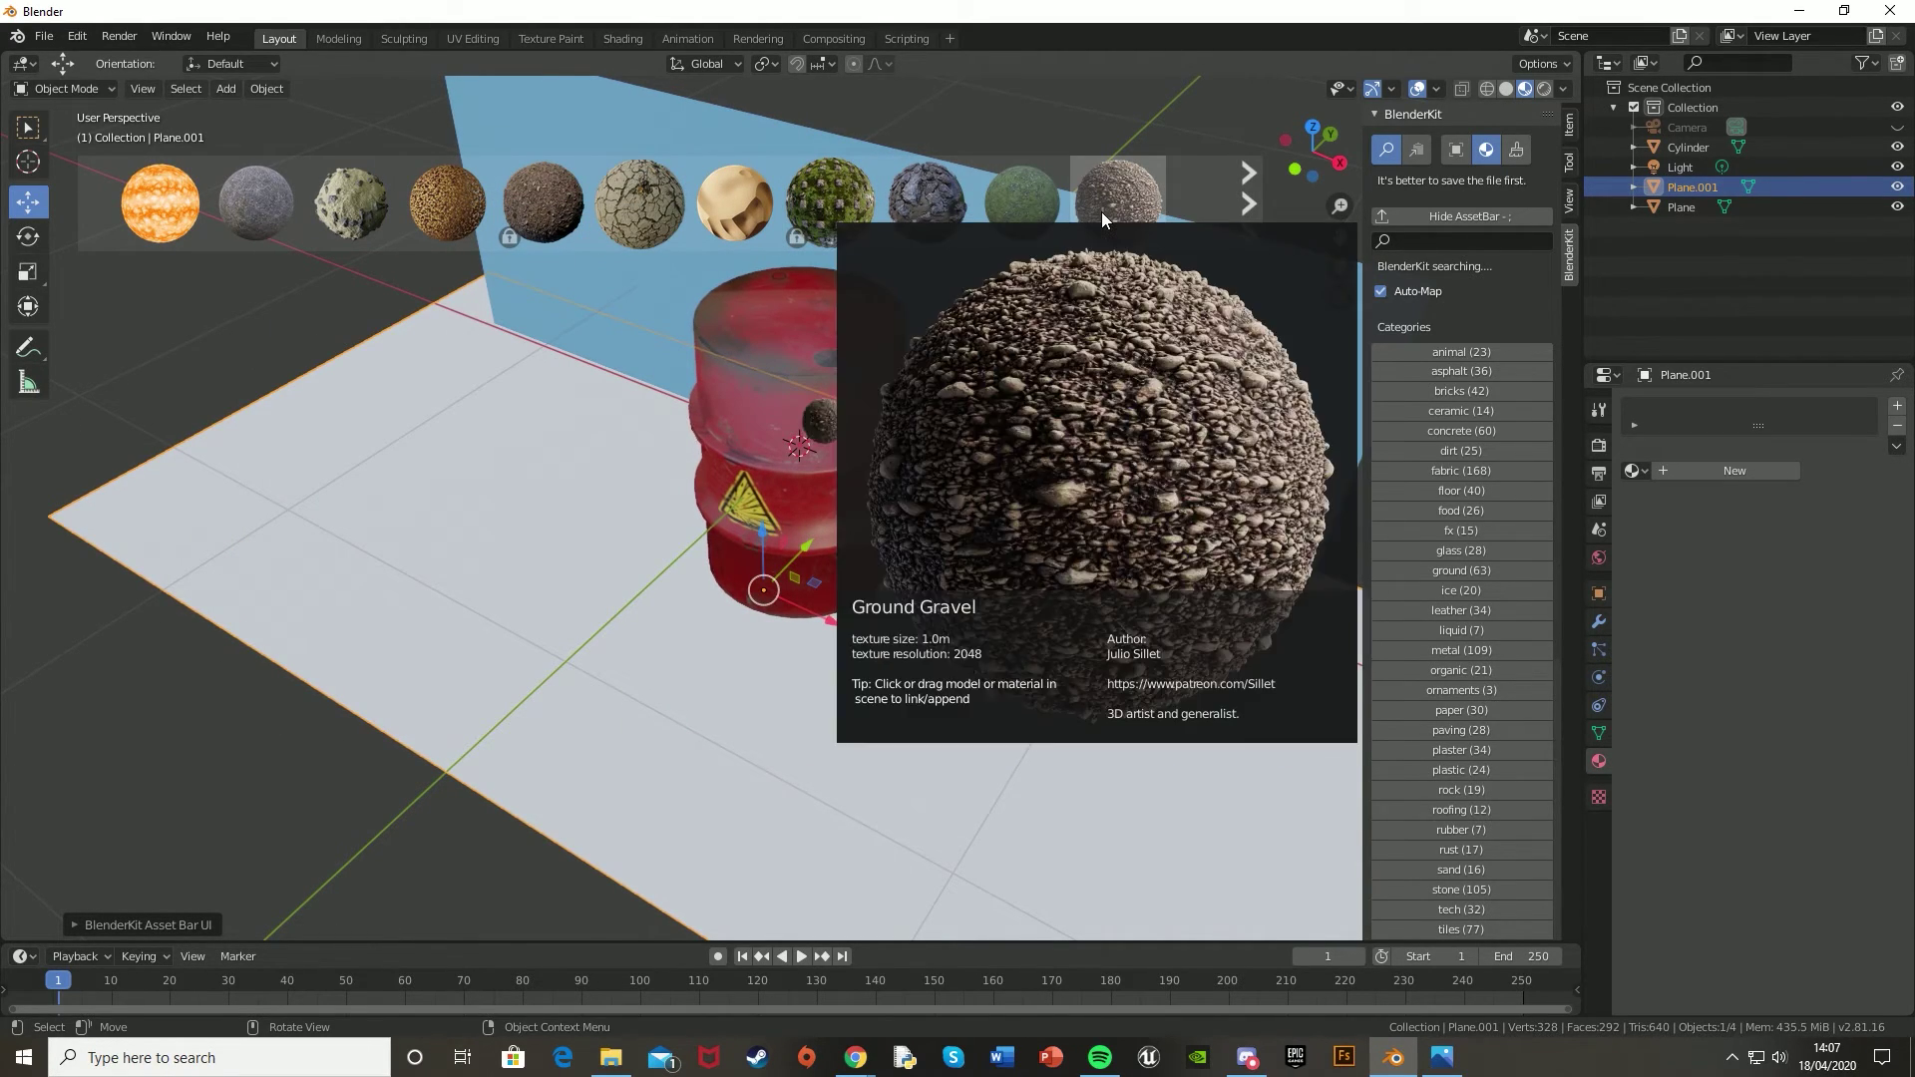
click(1102, 211)
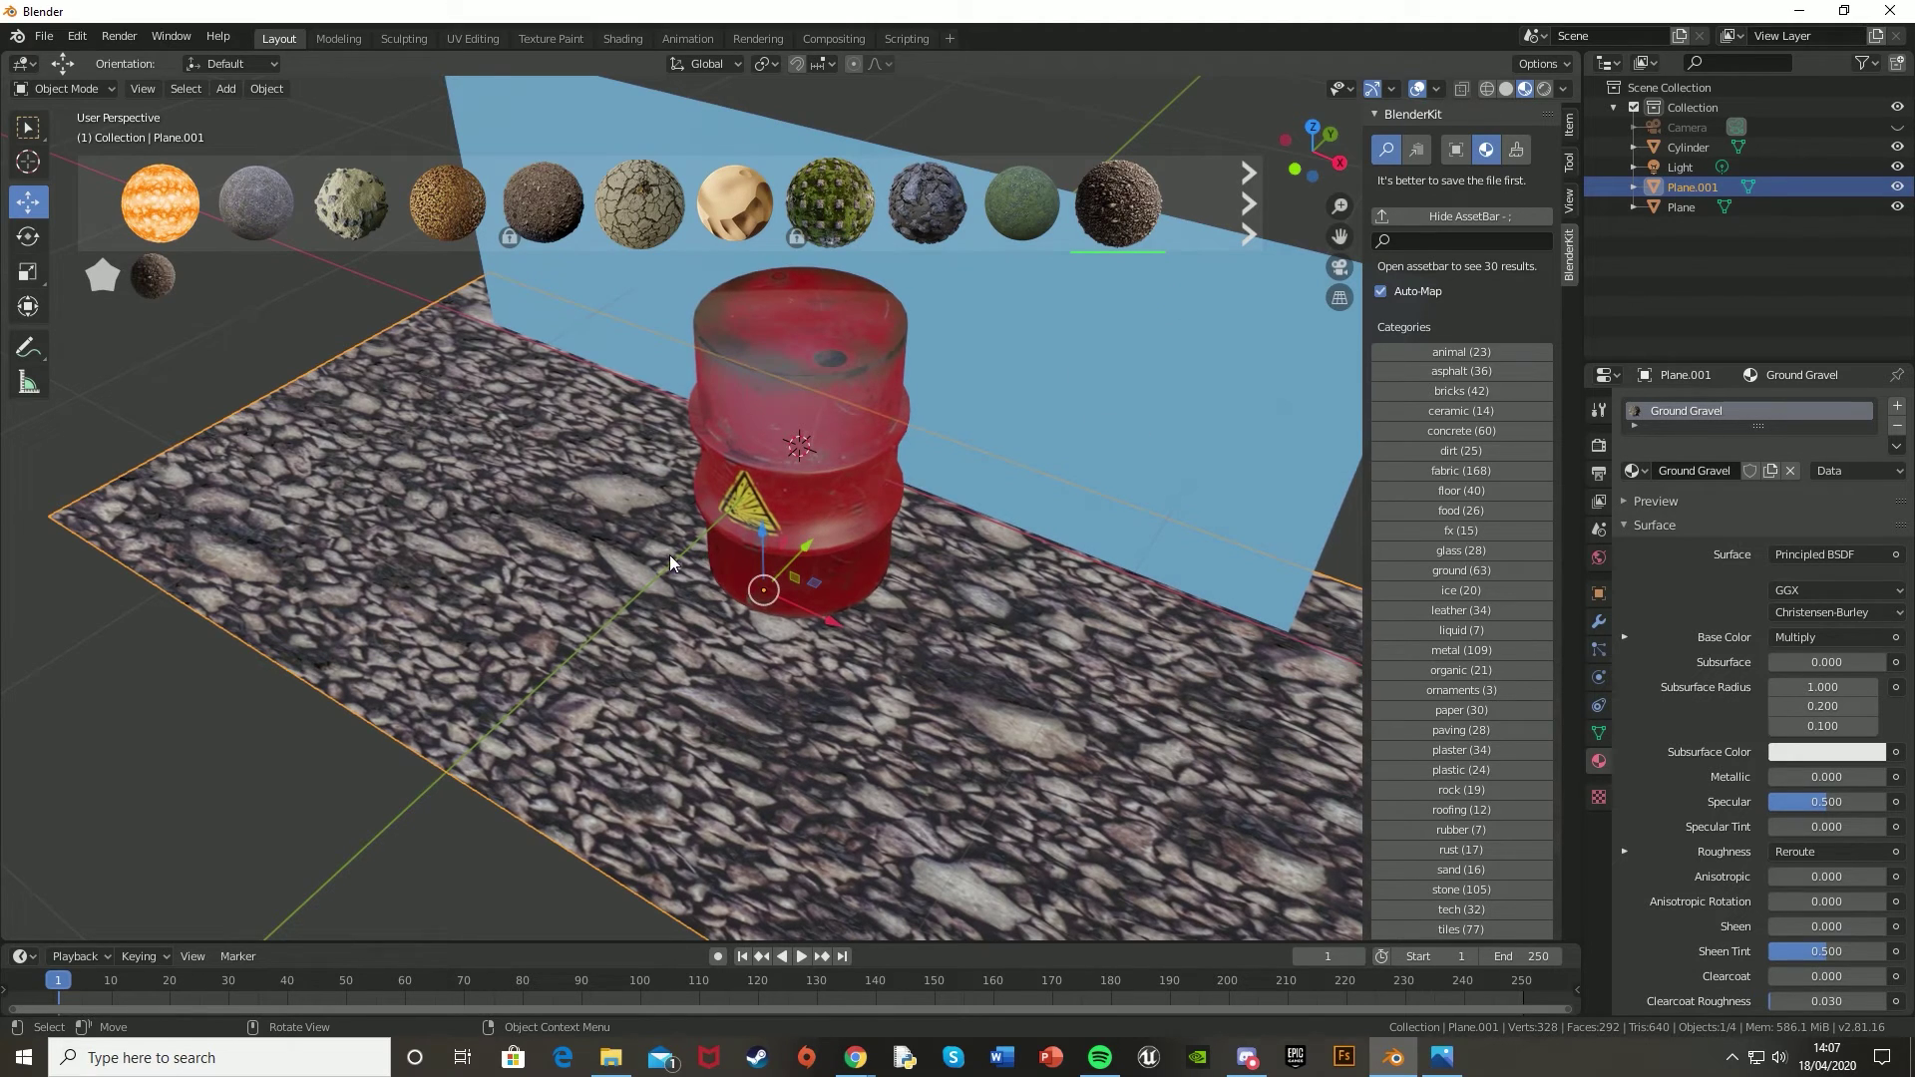
- Apply the floor plane's object transform and unwrap its whole face in Edit Mode
key(ctrl+a)
click(523, 534)
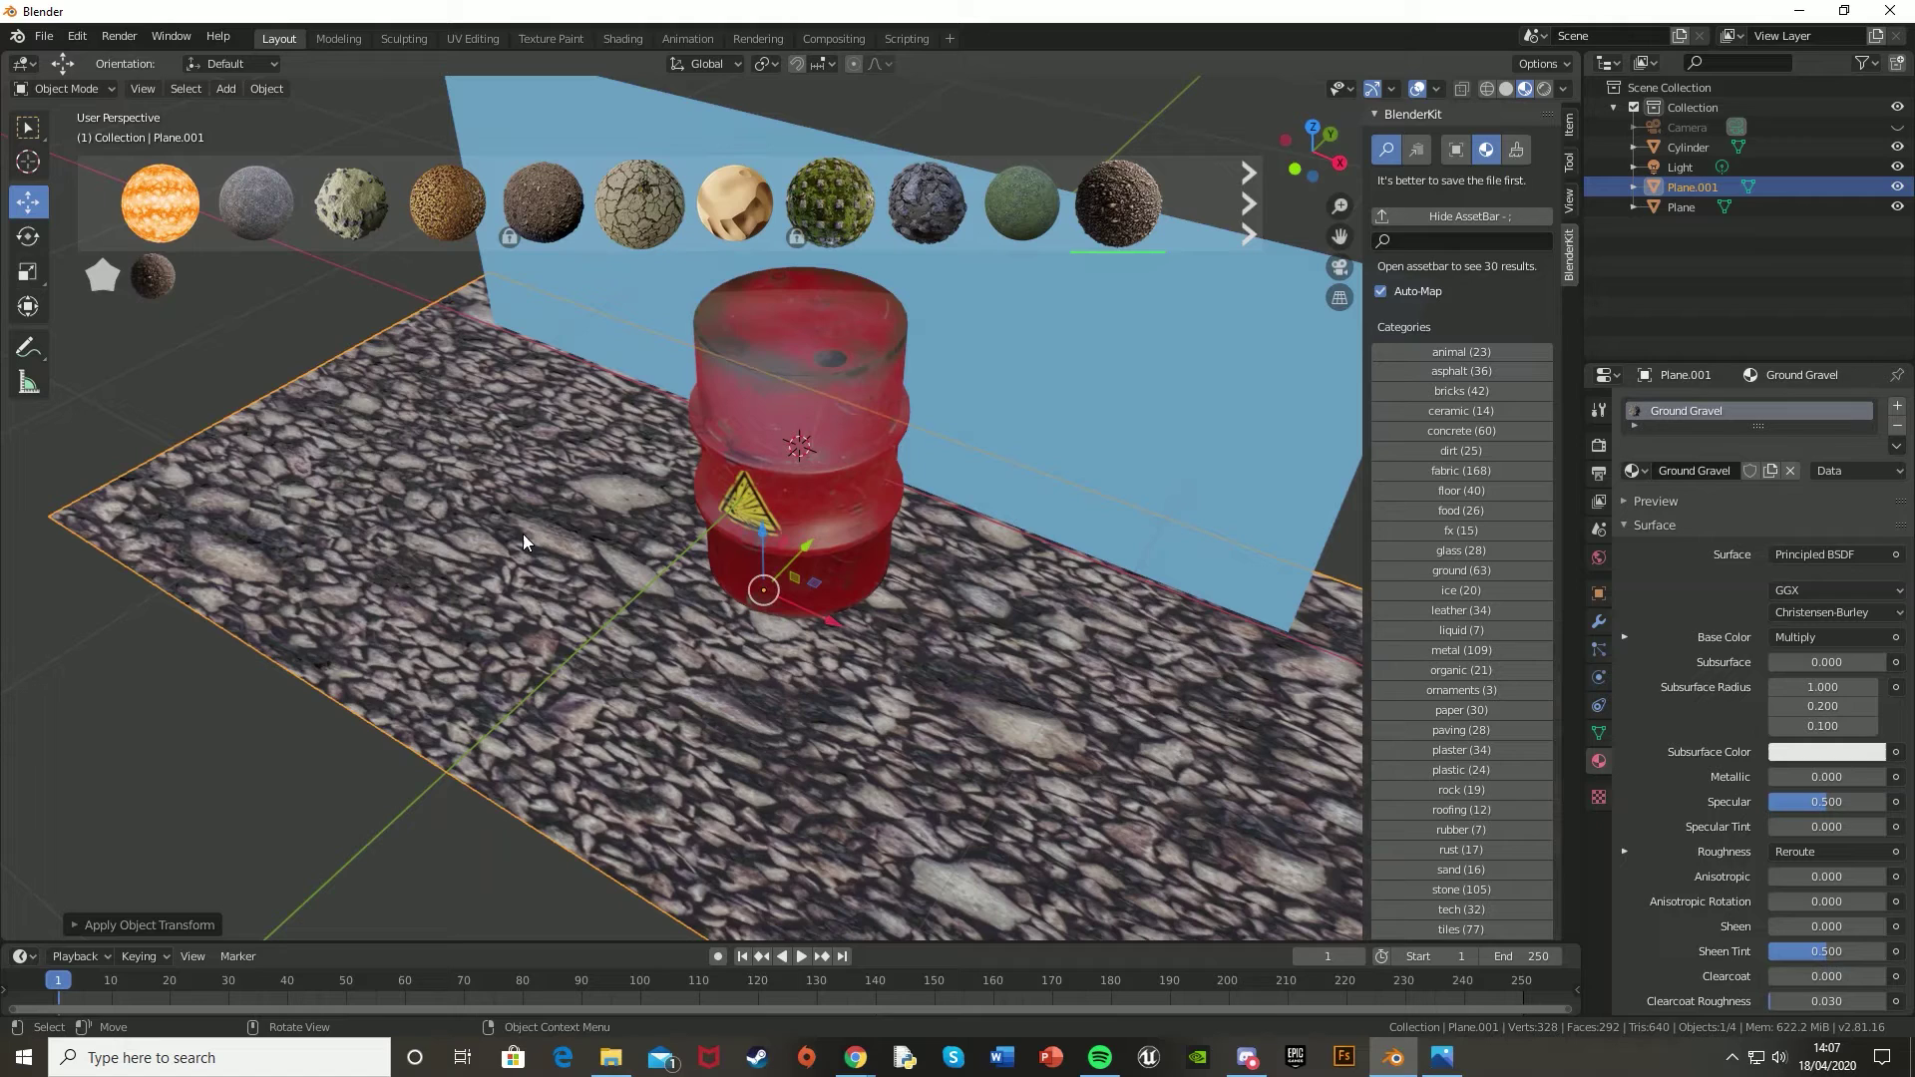
key(Tab)
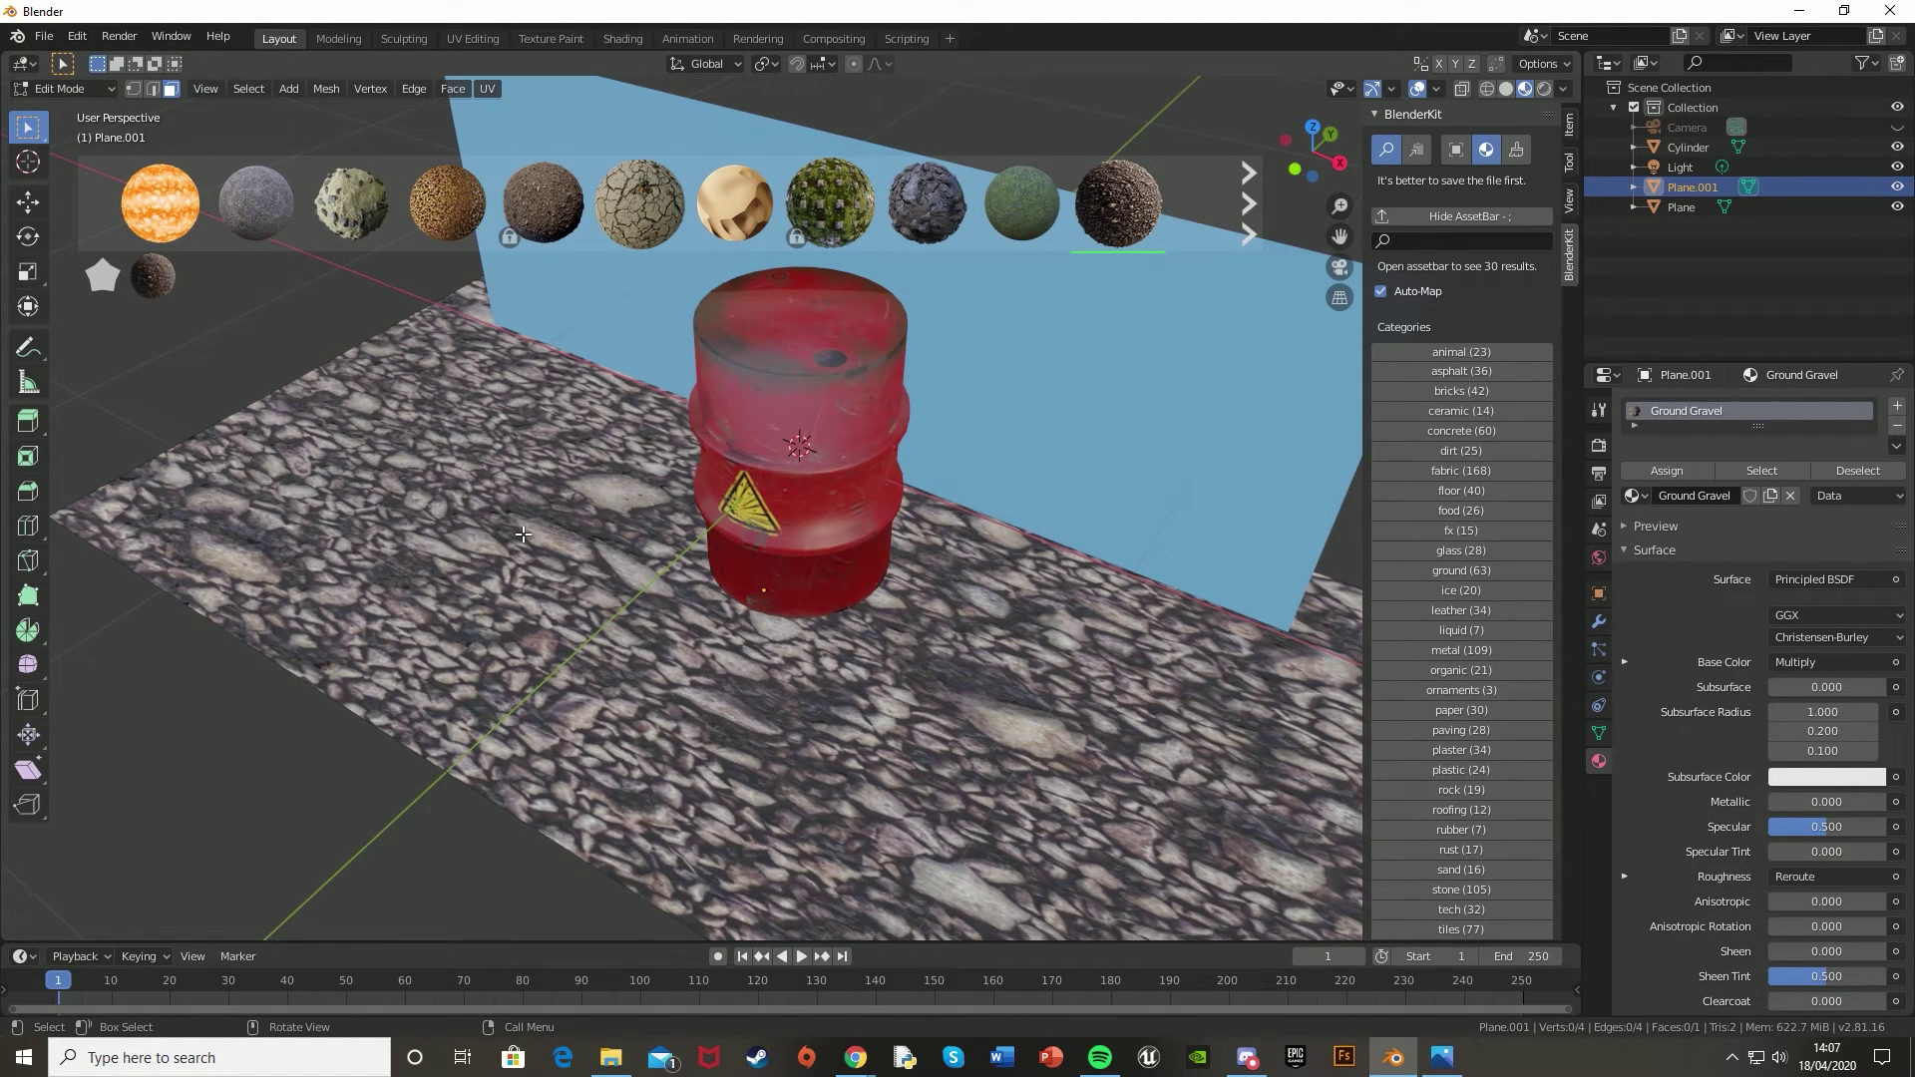
key(a)
key(u)
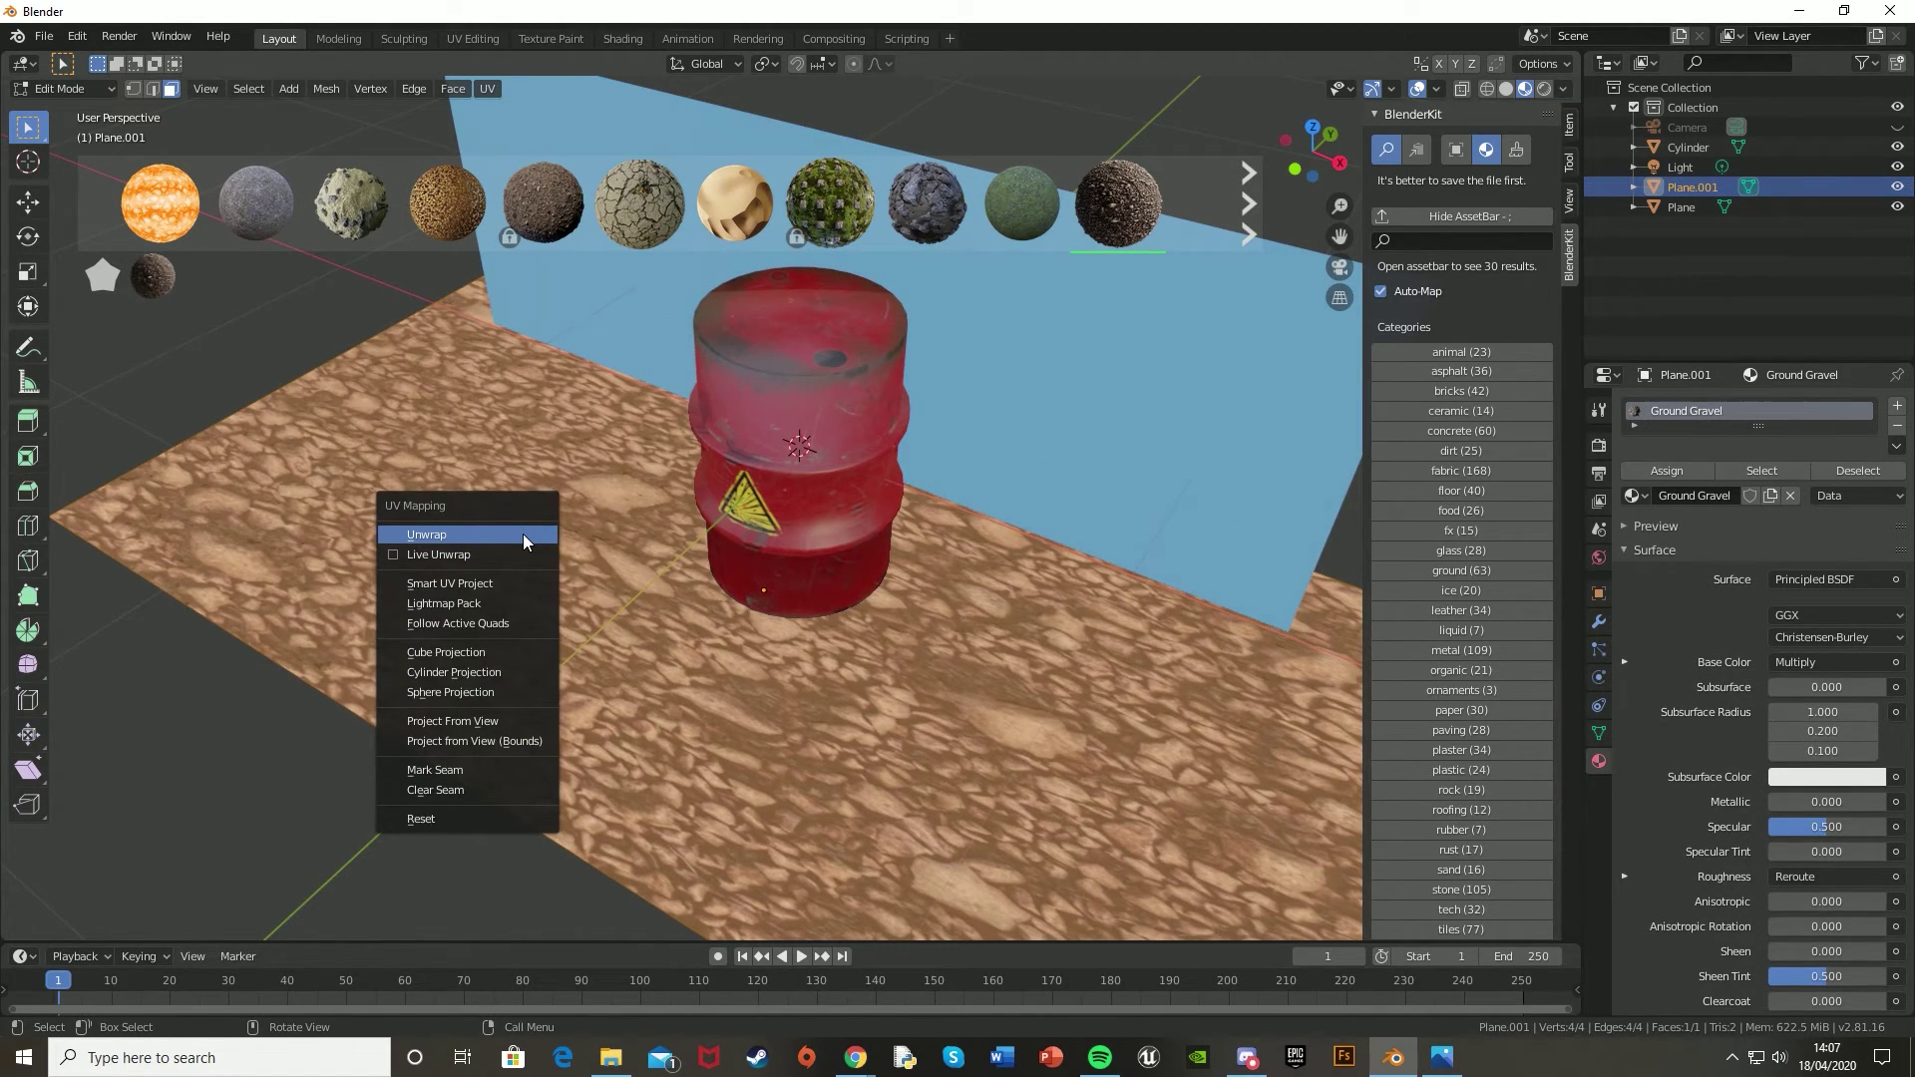
click(523, 535)
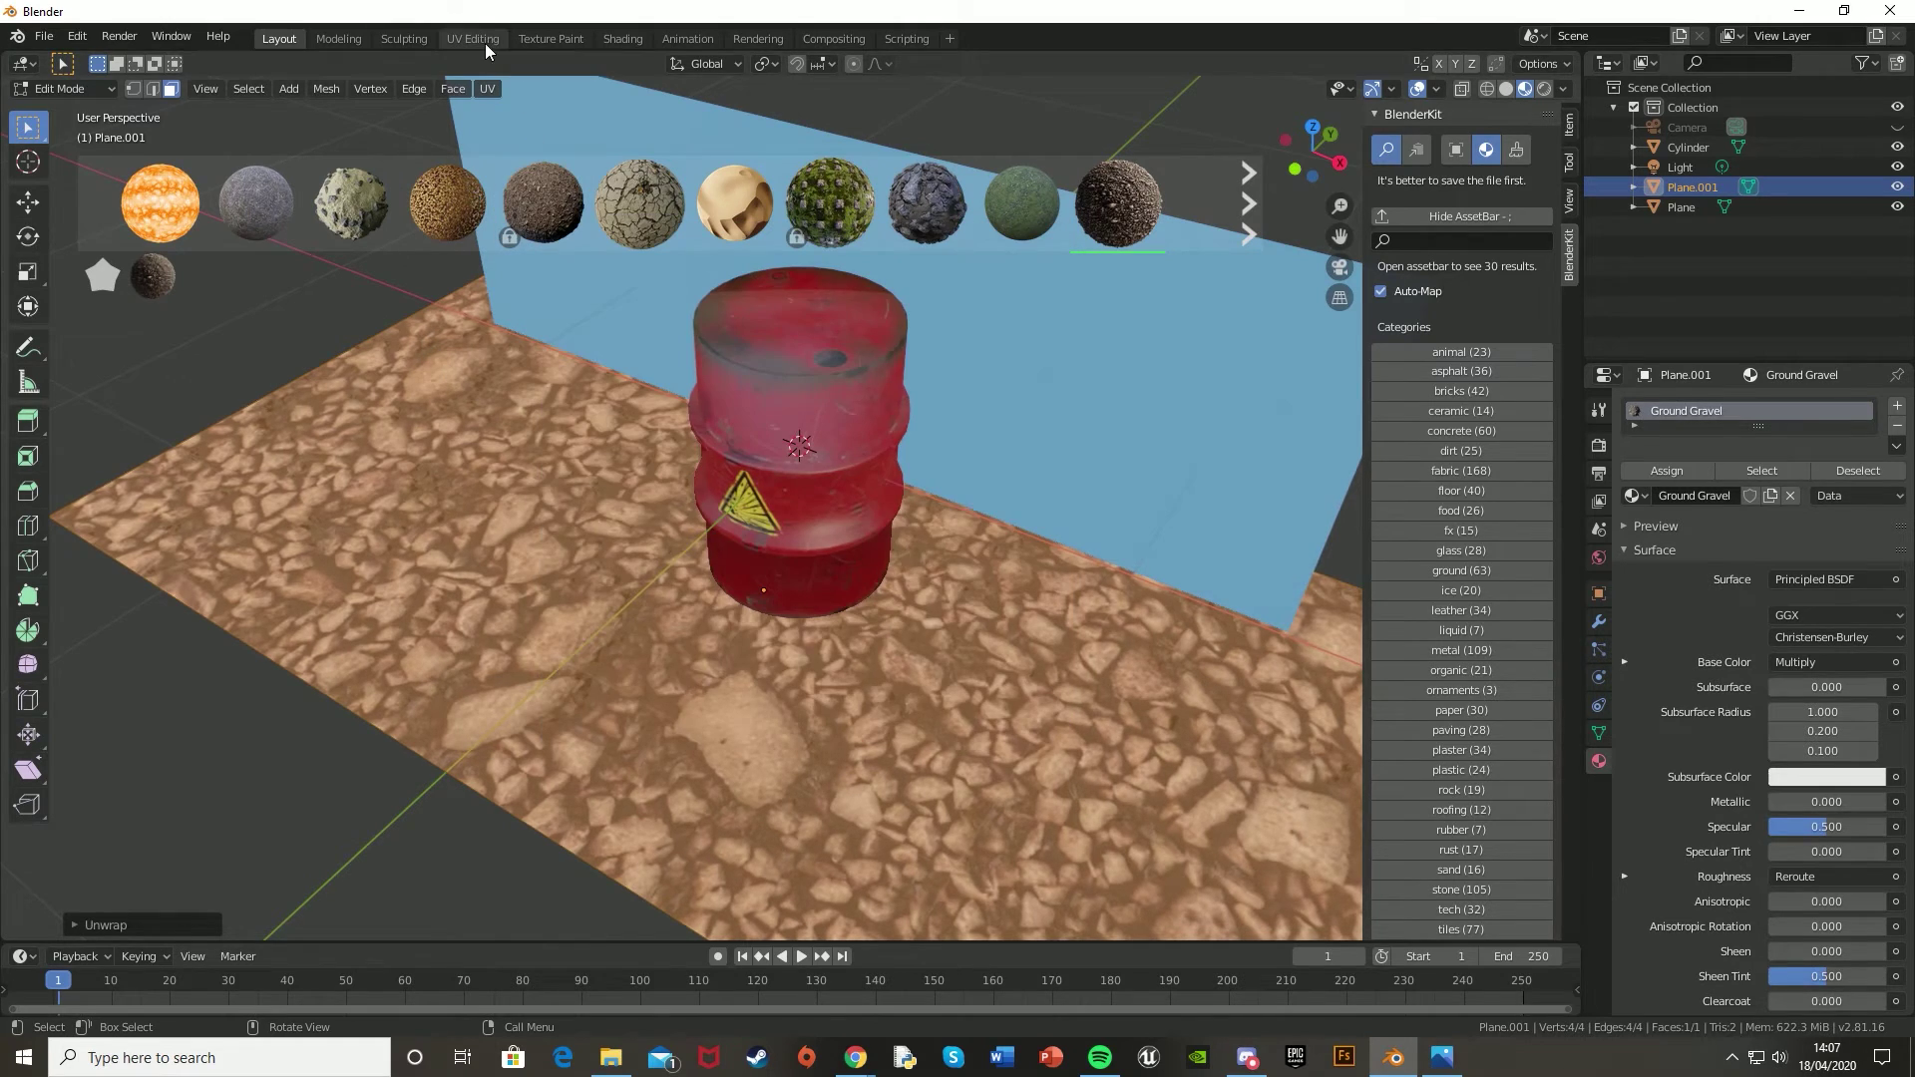
- Select the floor plane's whole UV face and scale it up to more than twice its size over the gravel image
click(482, 40)
drag(266, 371, 597, 684)
scroll(597, 684, up, 2)
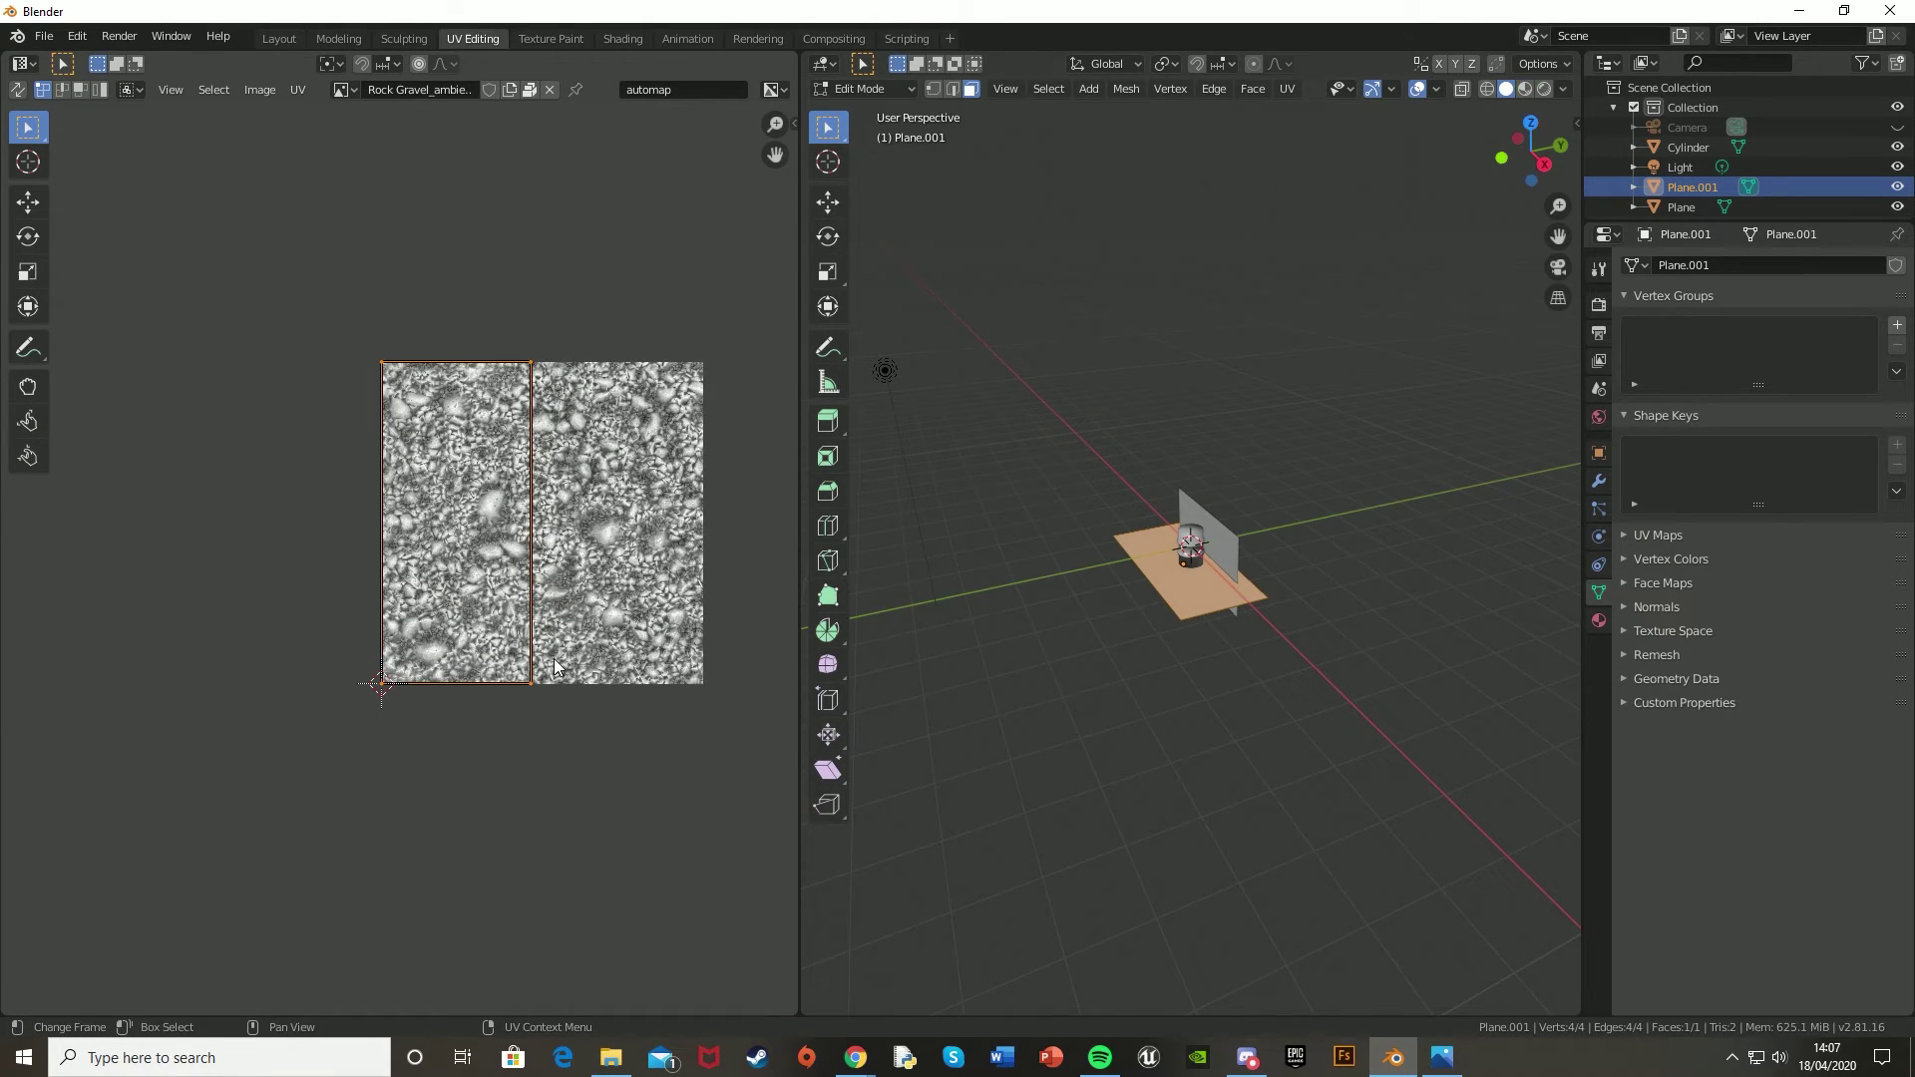
key(s)
click(779, 400)
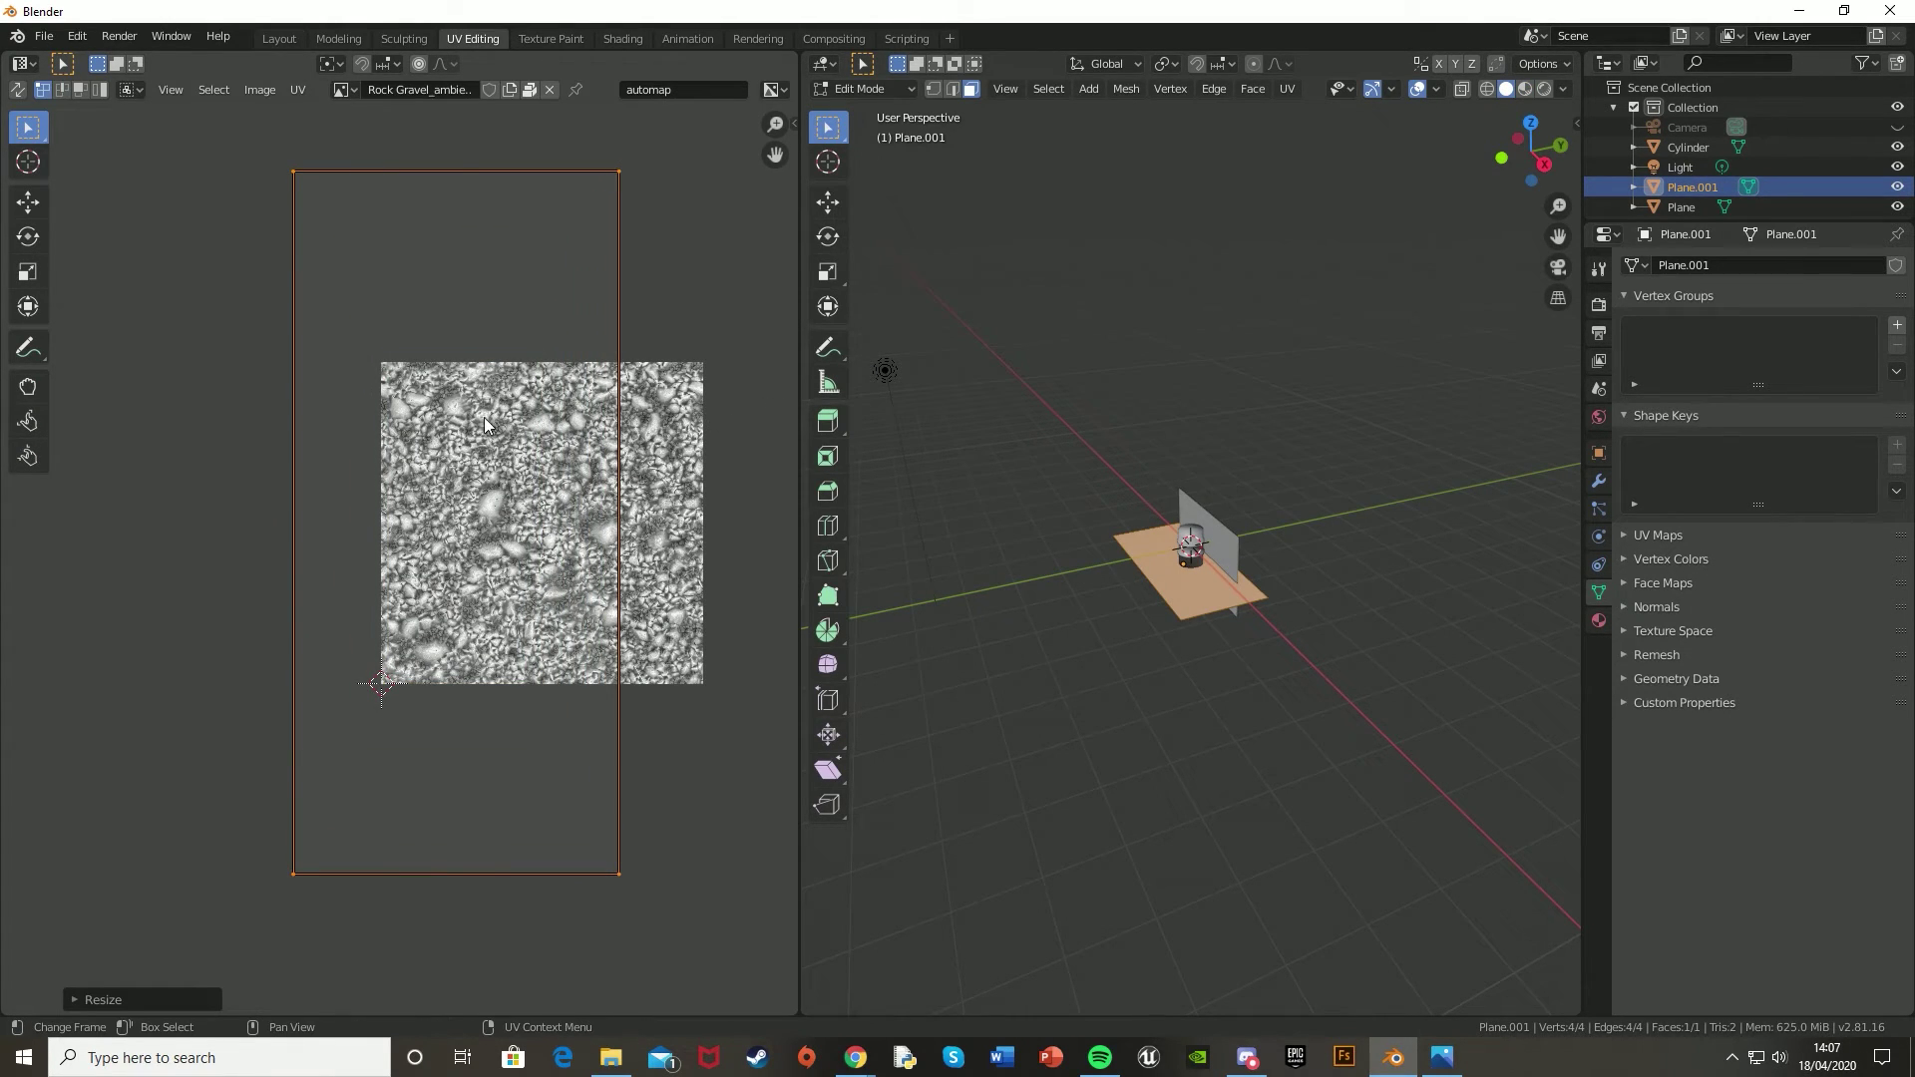
click(283, 40)
- Rescale the floor plane's UV face in several passes until the gravel stones look small and dense beside the barrel
click(474, 40)
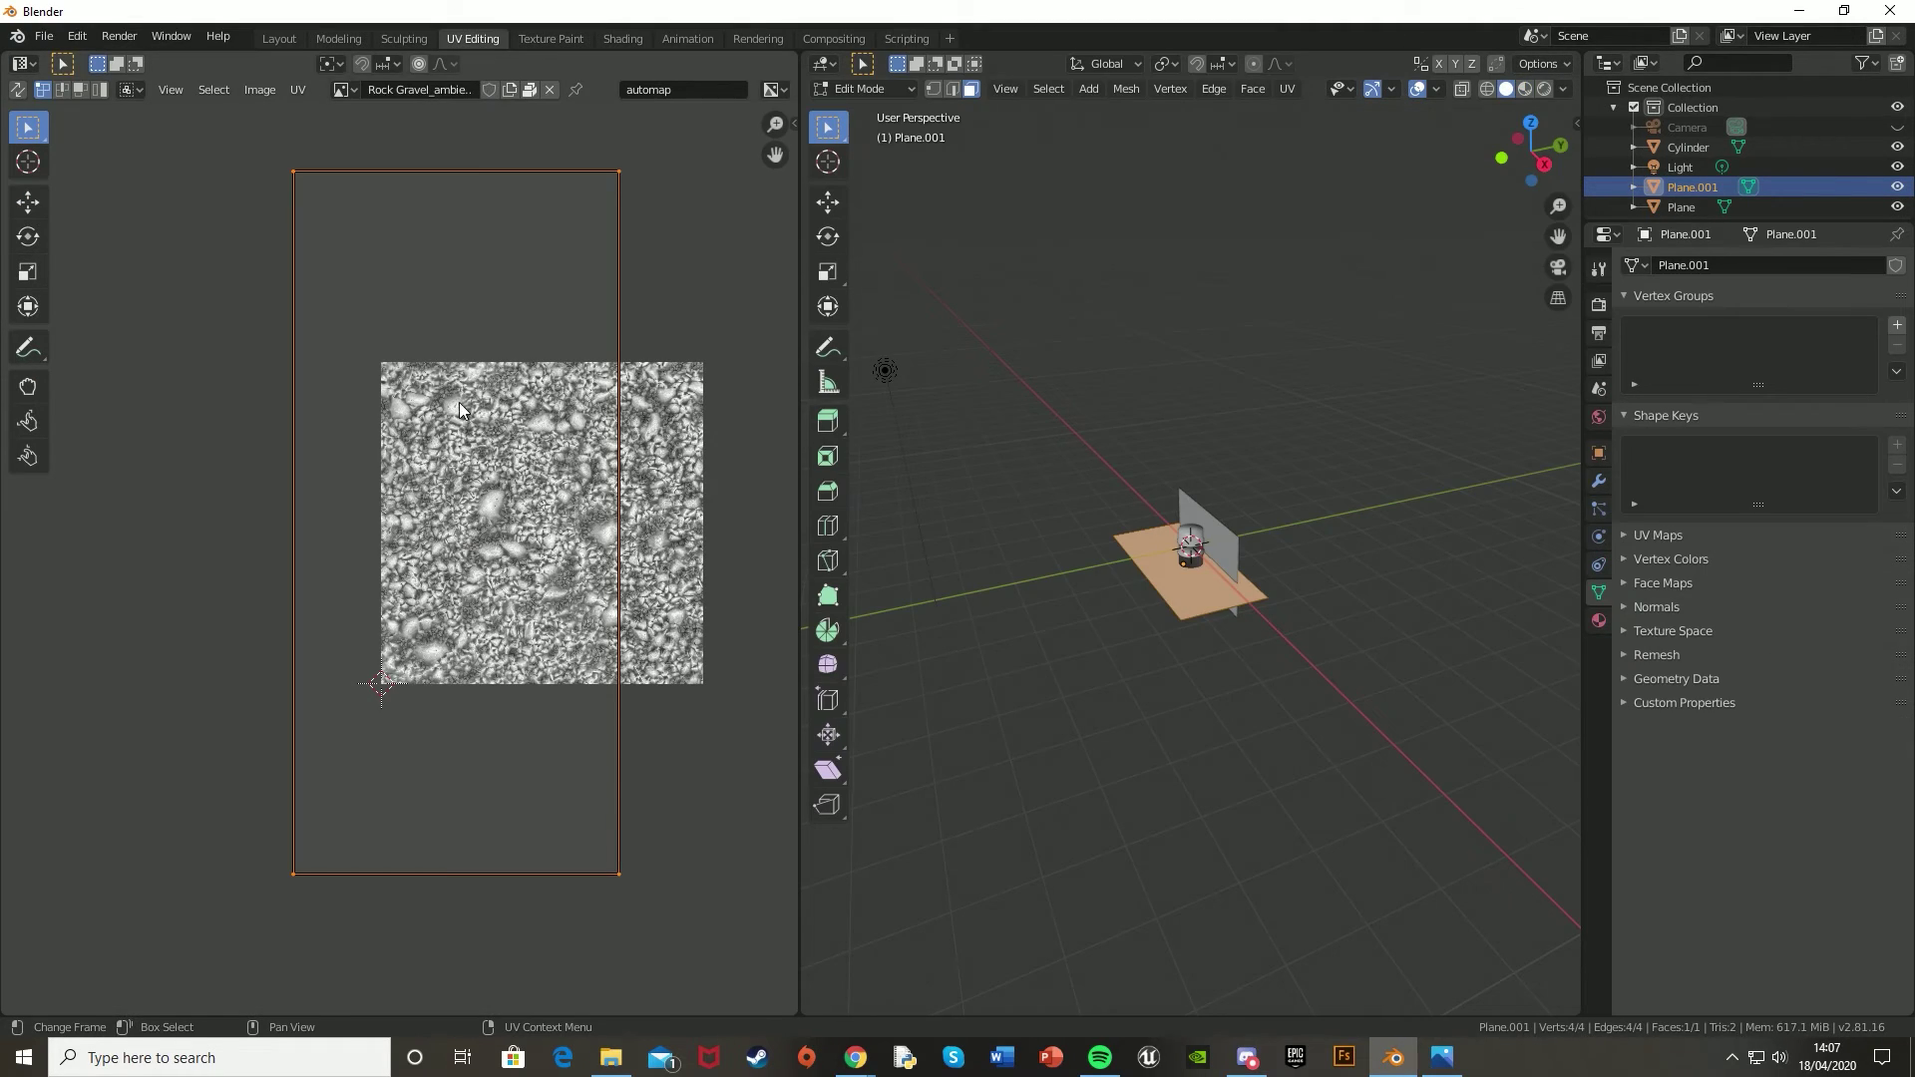
key(s)
click(530, 333)
click(285, 40)
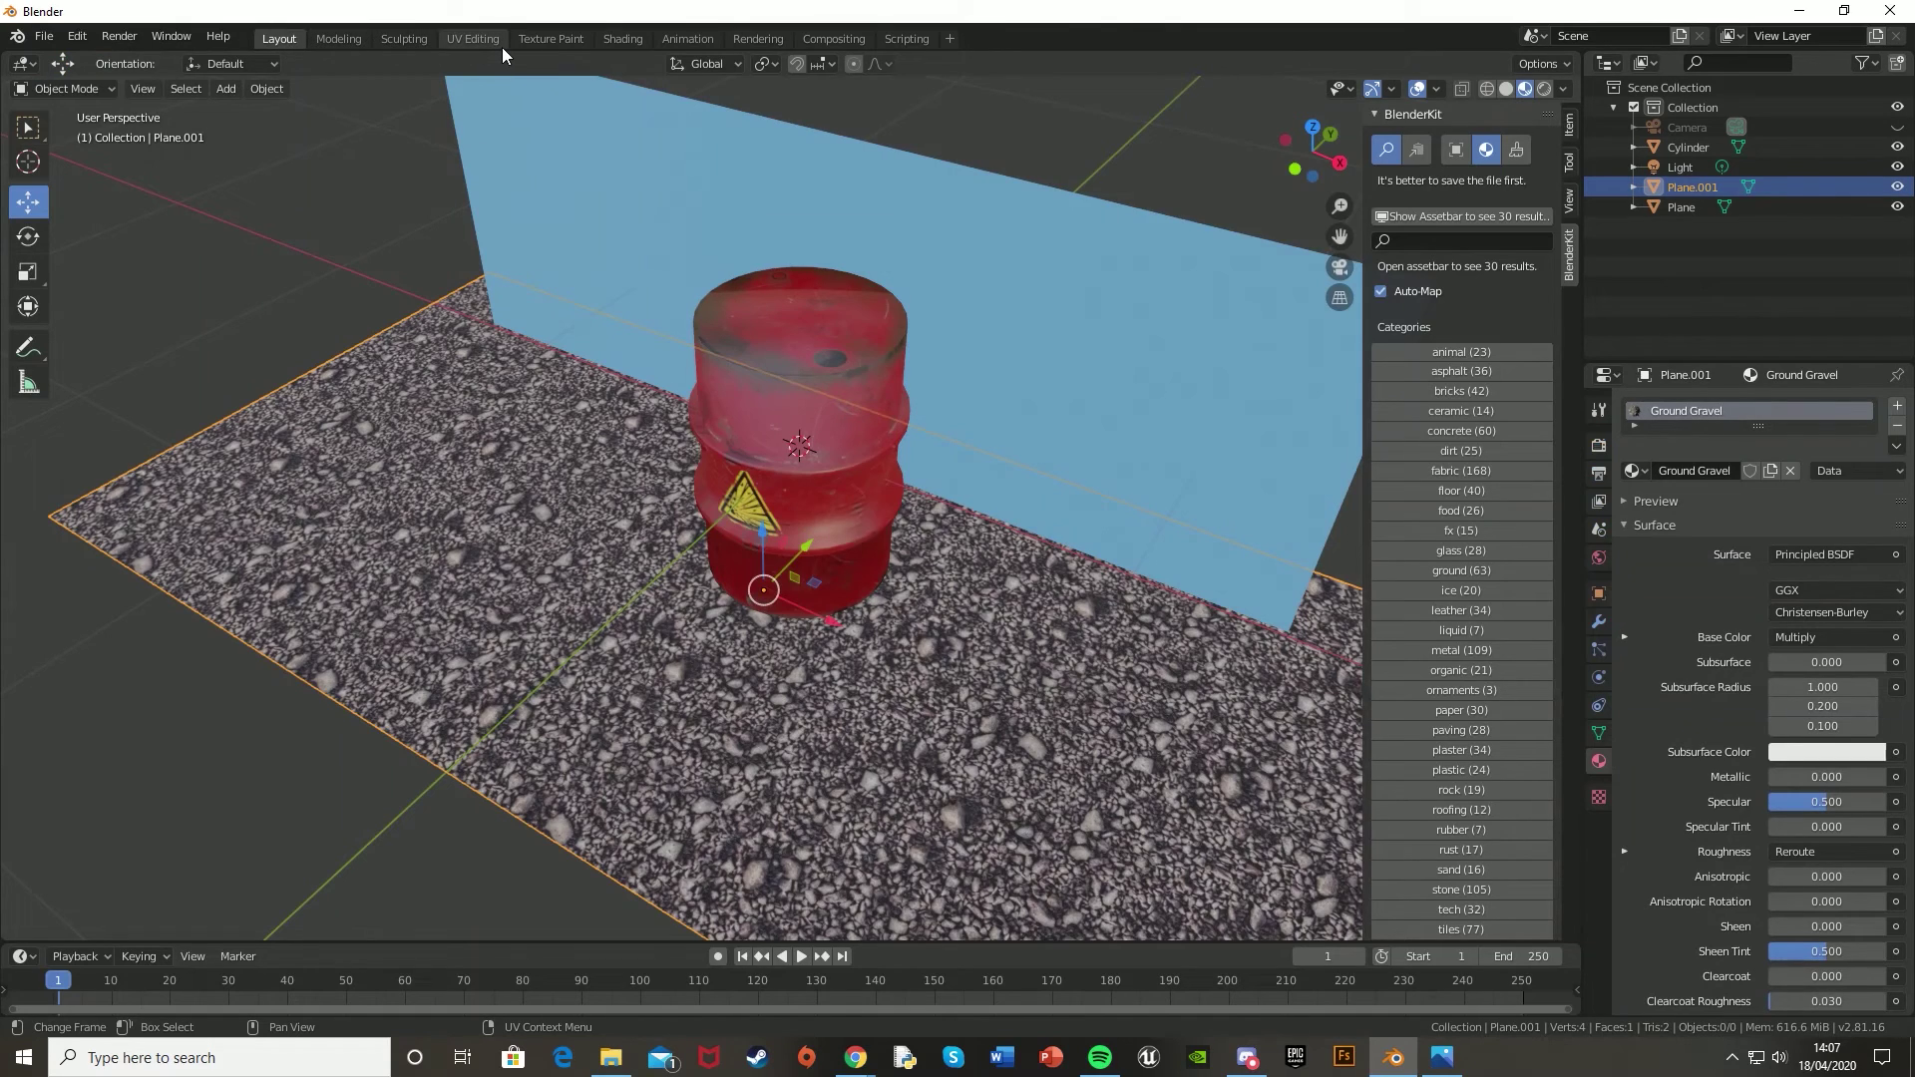
click(473, 39)
key(s)
click(399, 379)
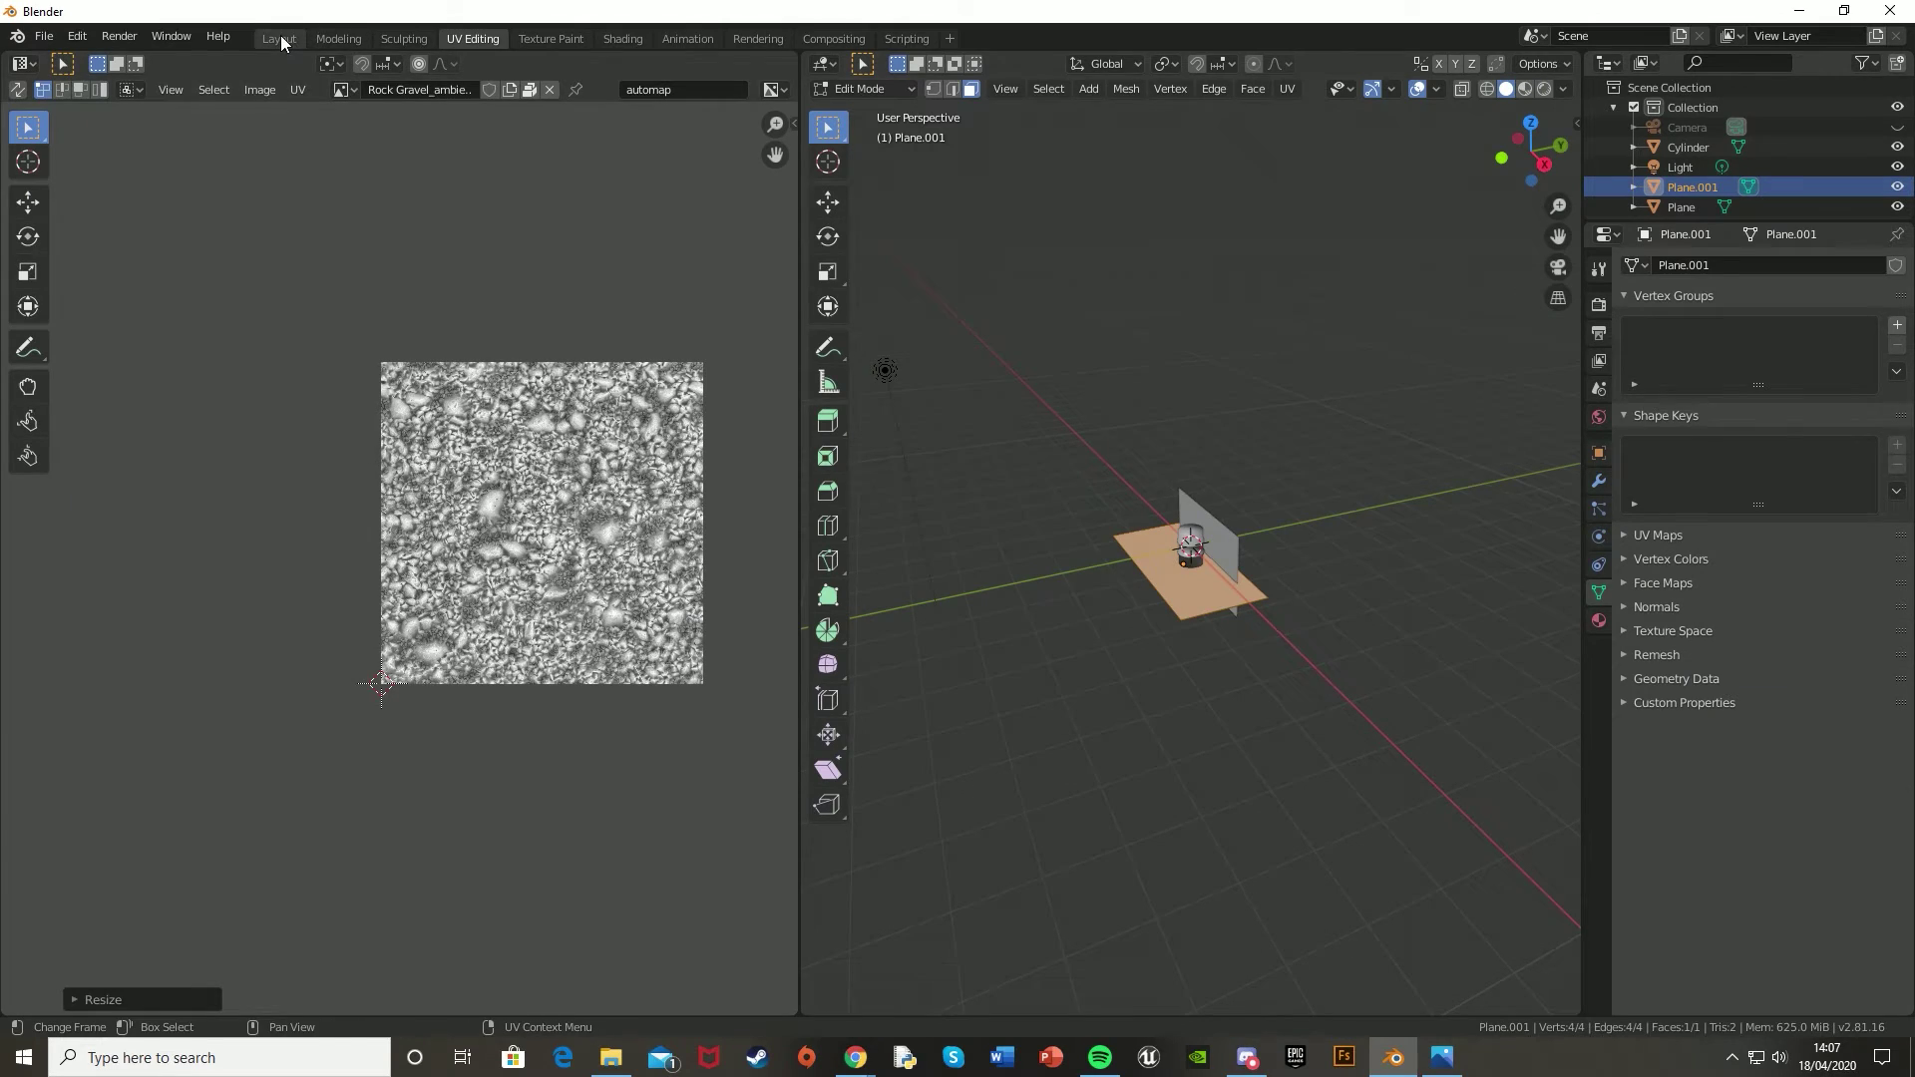
click(280, 40)
click(489, 40)
key(s)
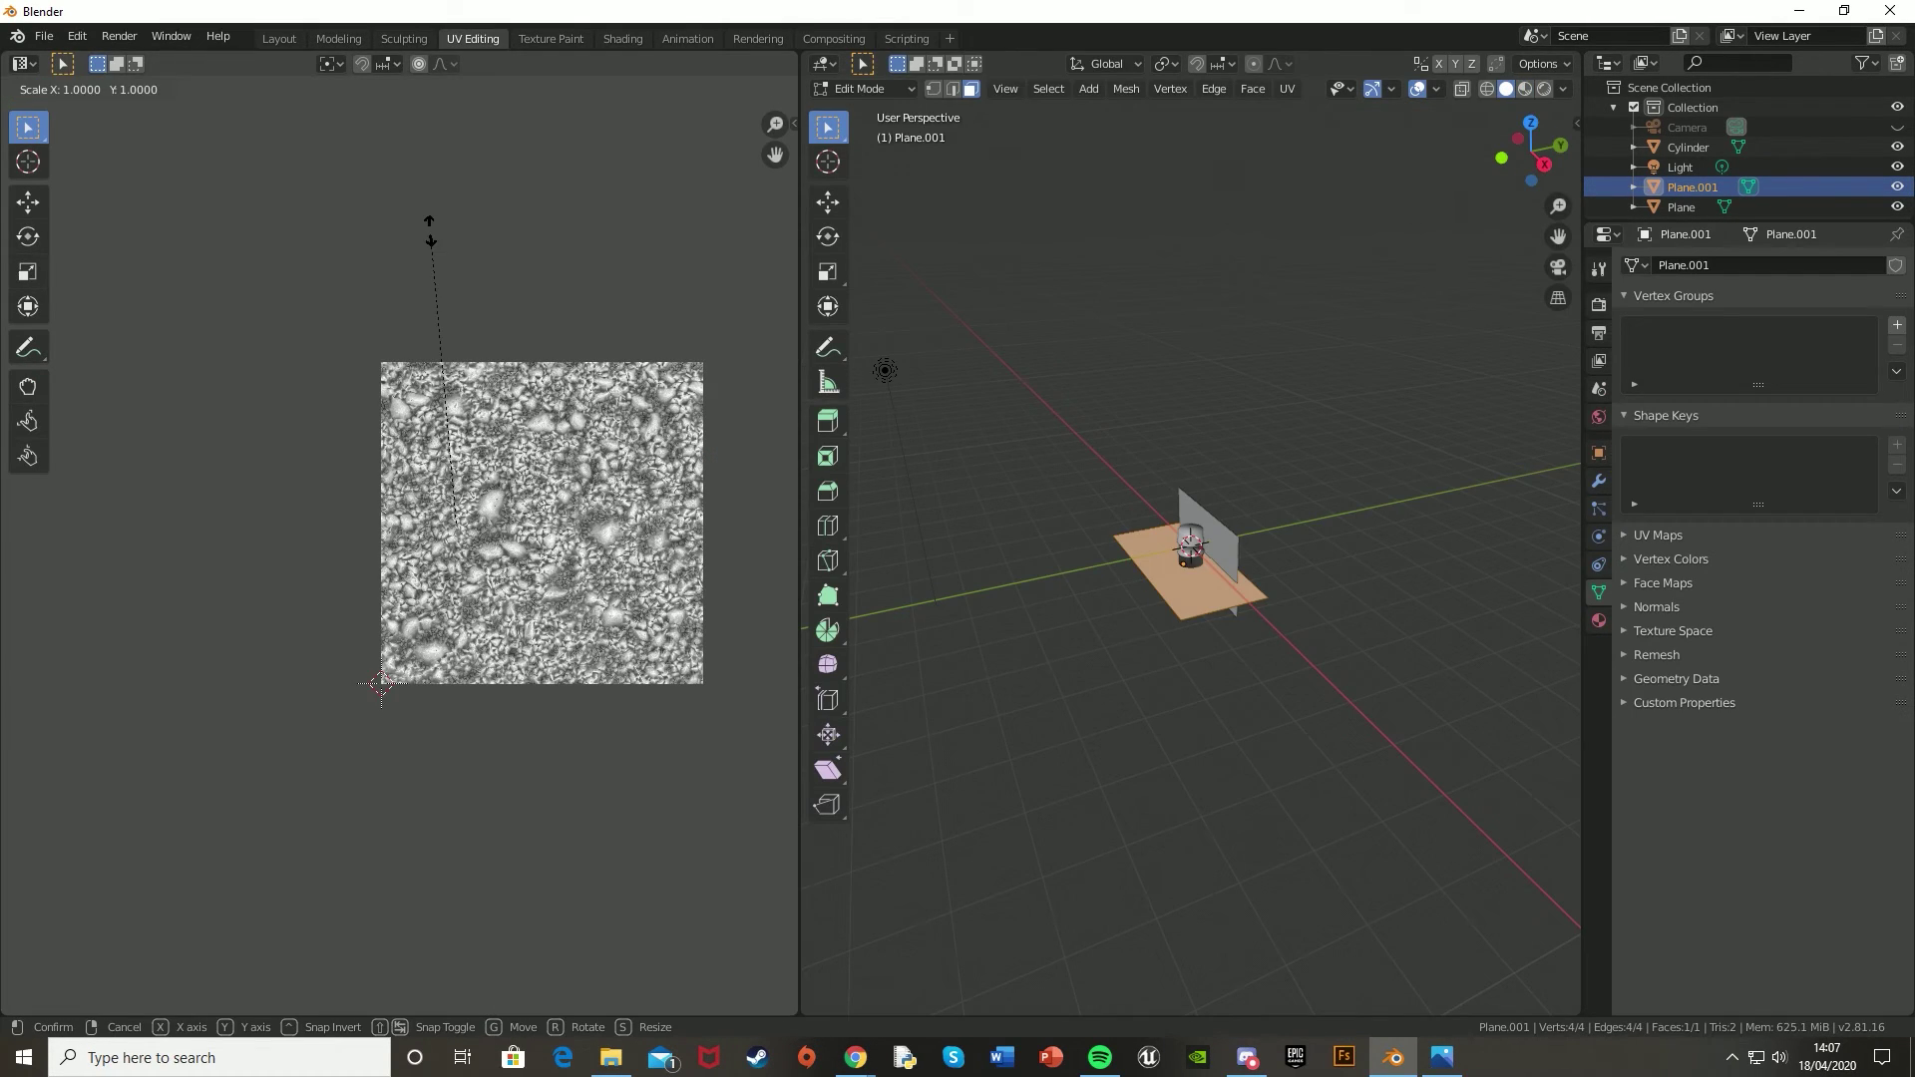
click(429, 265)
click(280, 39)
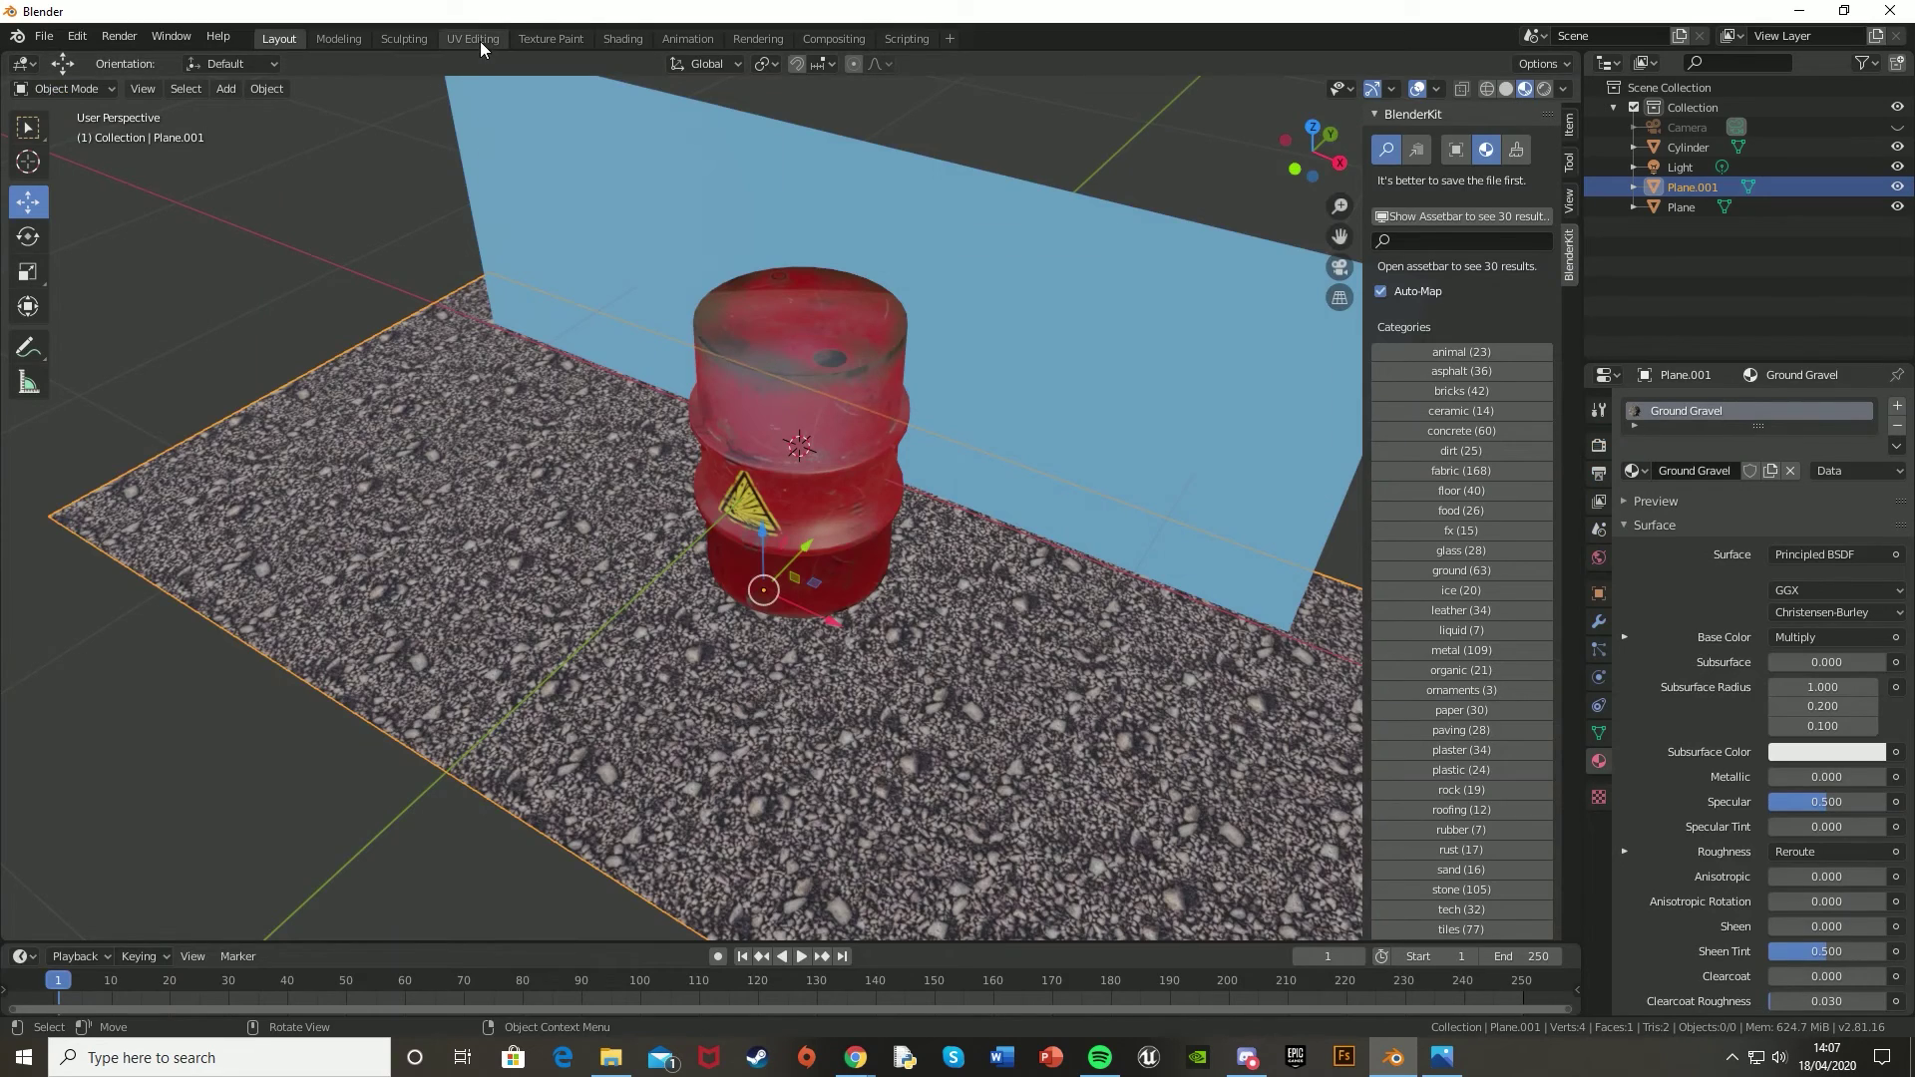
- Render the scene as a still image from the camera view and enlarge the render window to full screen
key(KP_0)
key(F12)
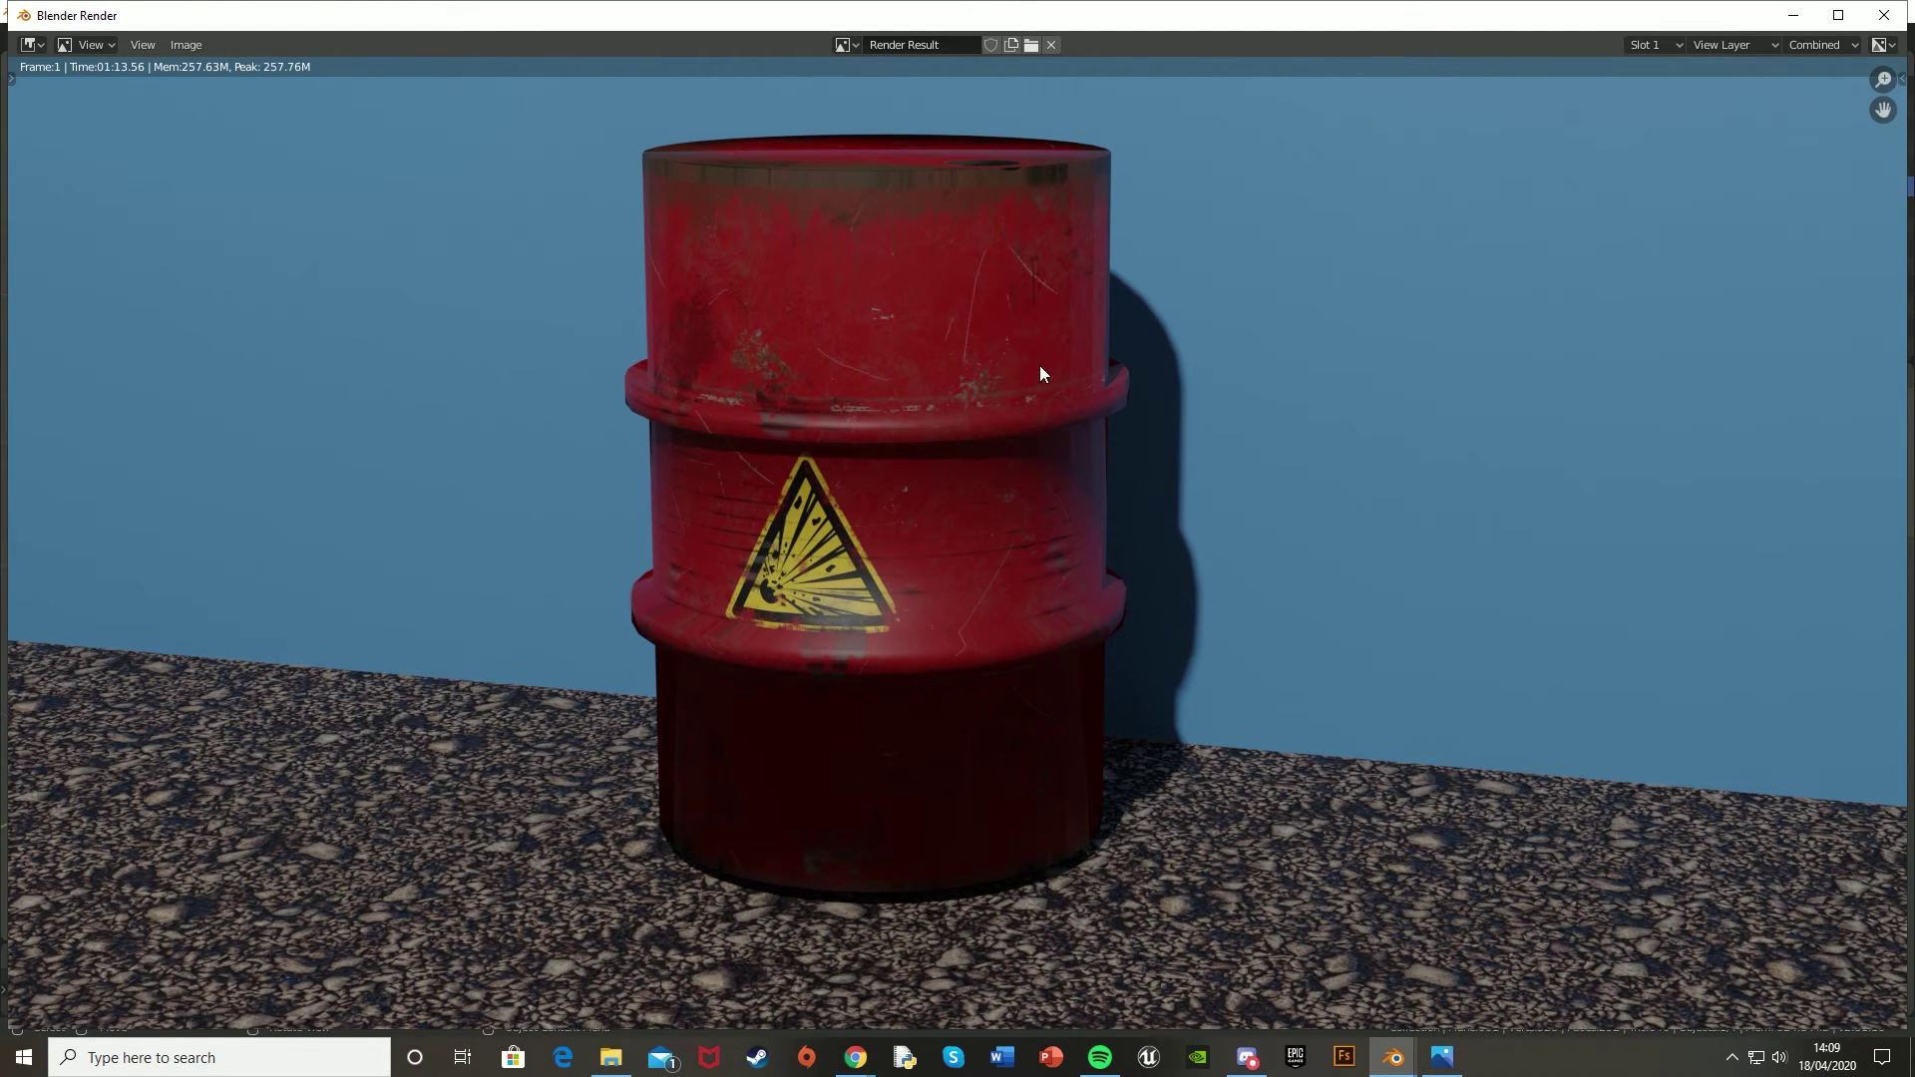
key(super+Up)
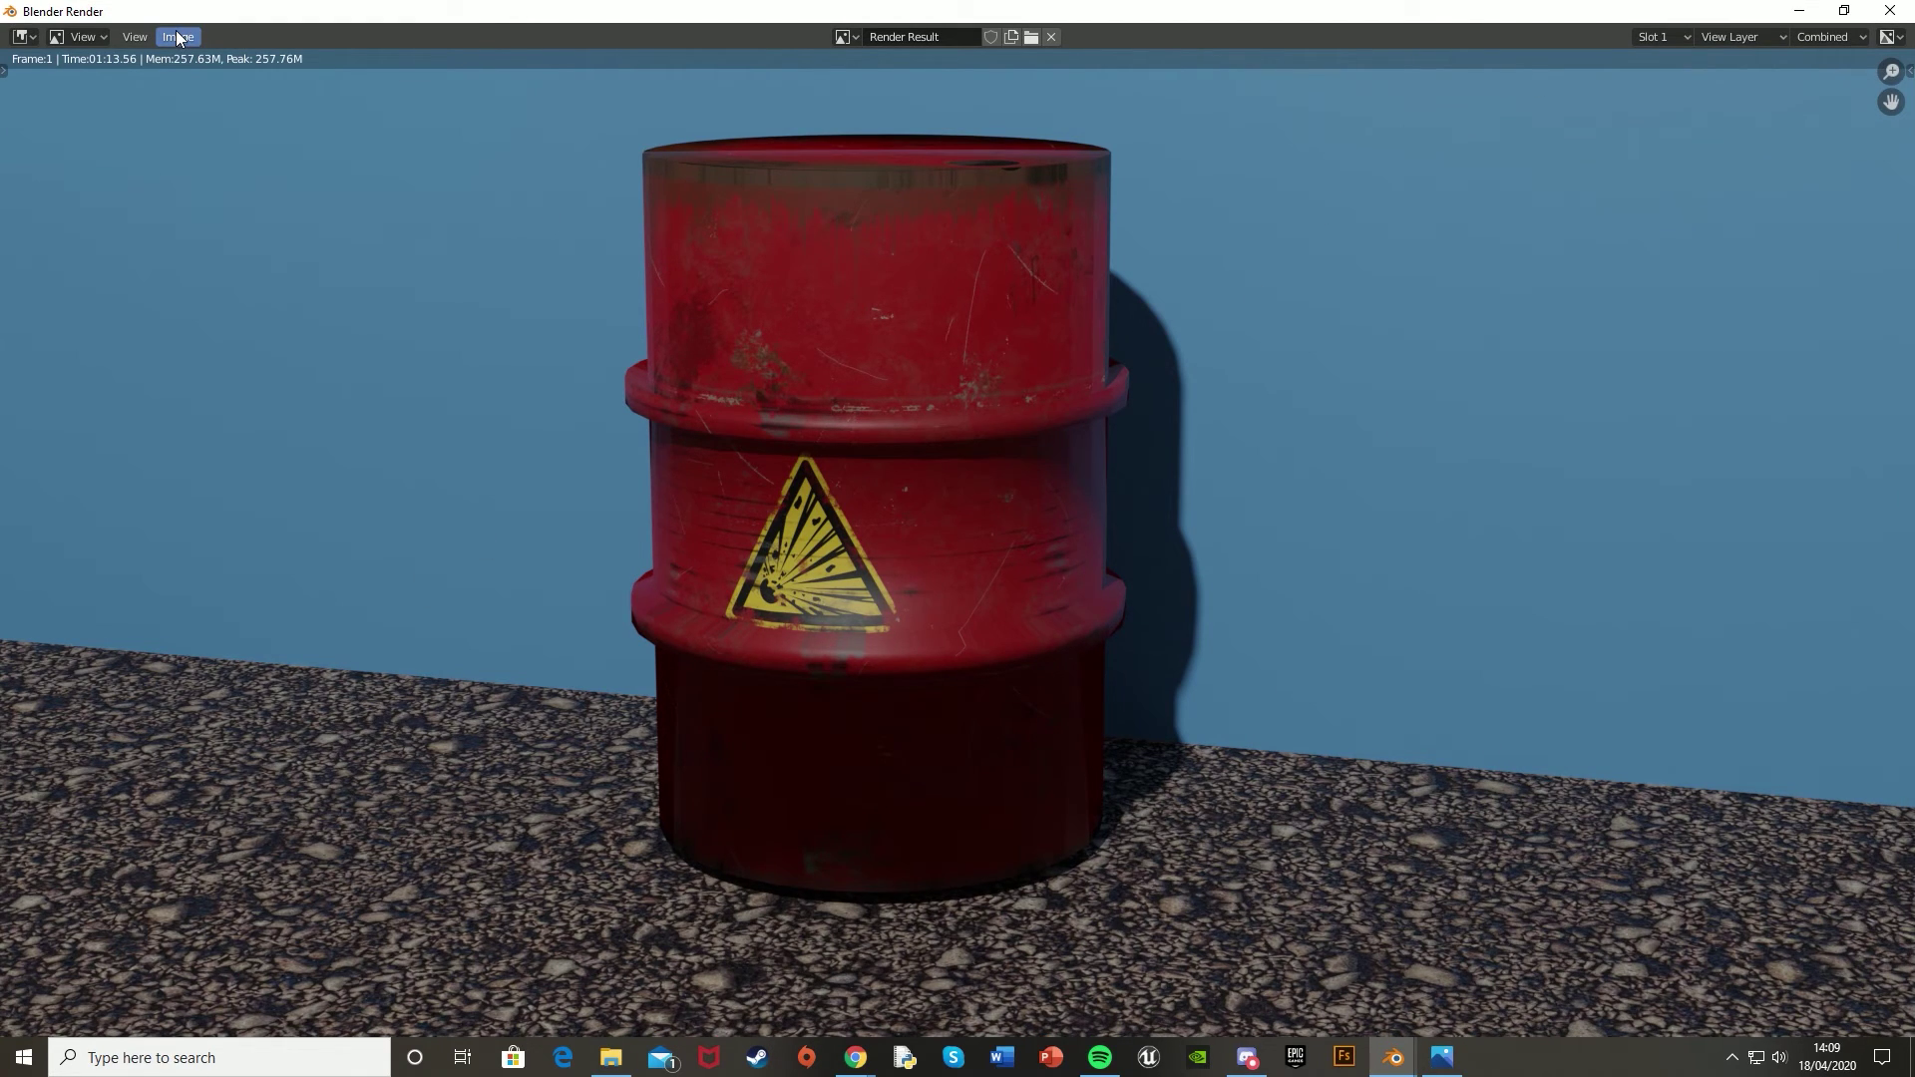
- Save the rendered image as a PNG named Explosive Barrel in the recent How To Make An Explosive Barrel In Blender folder
click(178, 38)
click(237, 184)
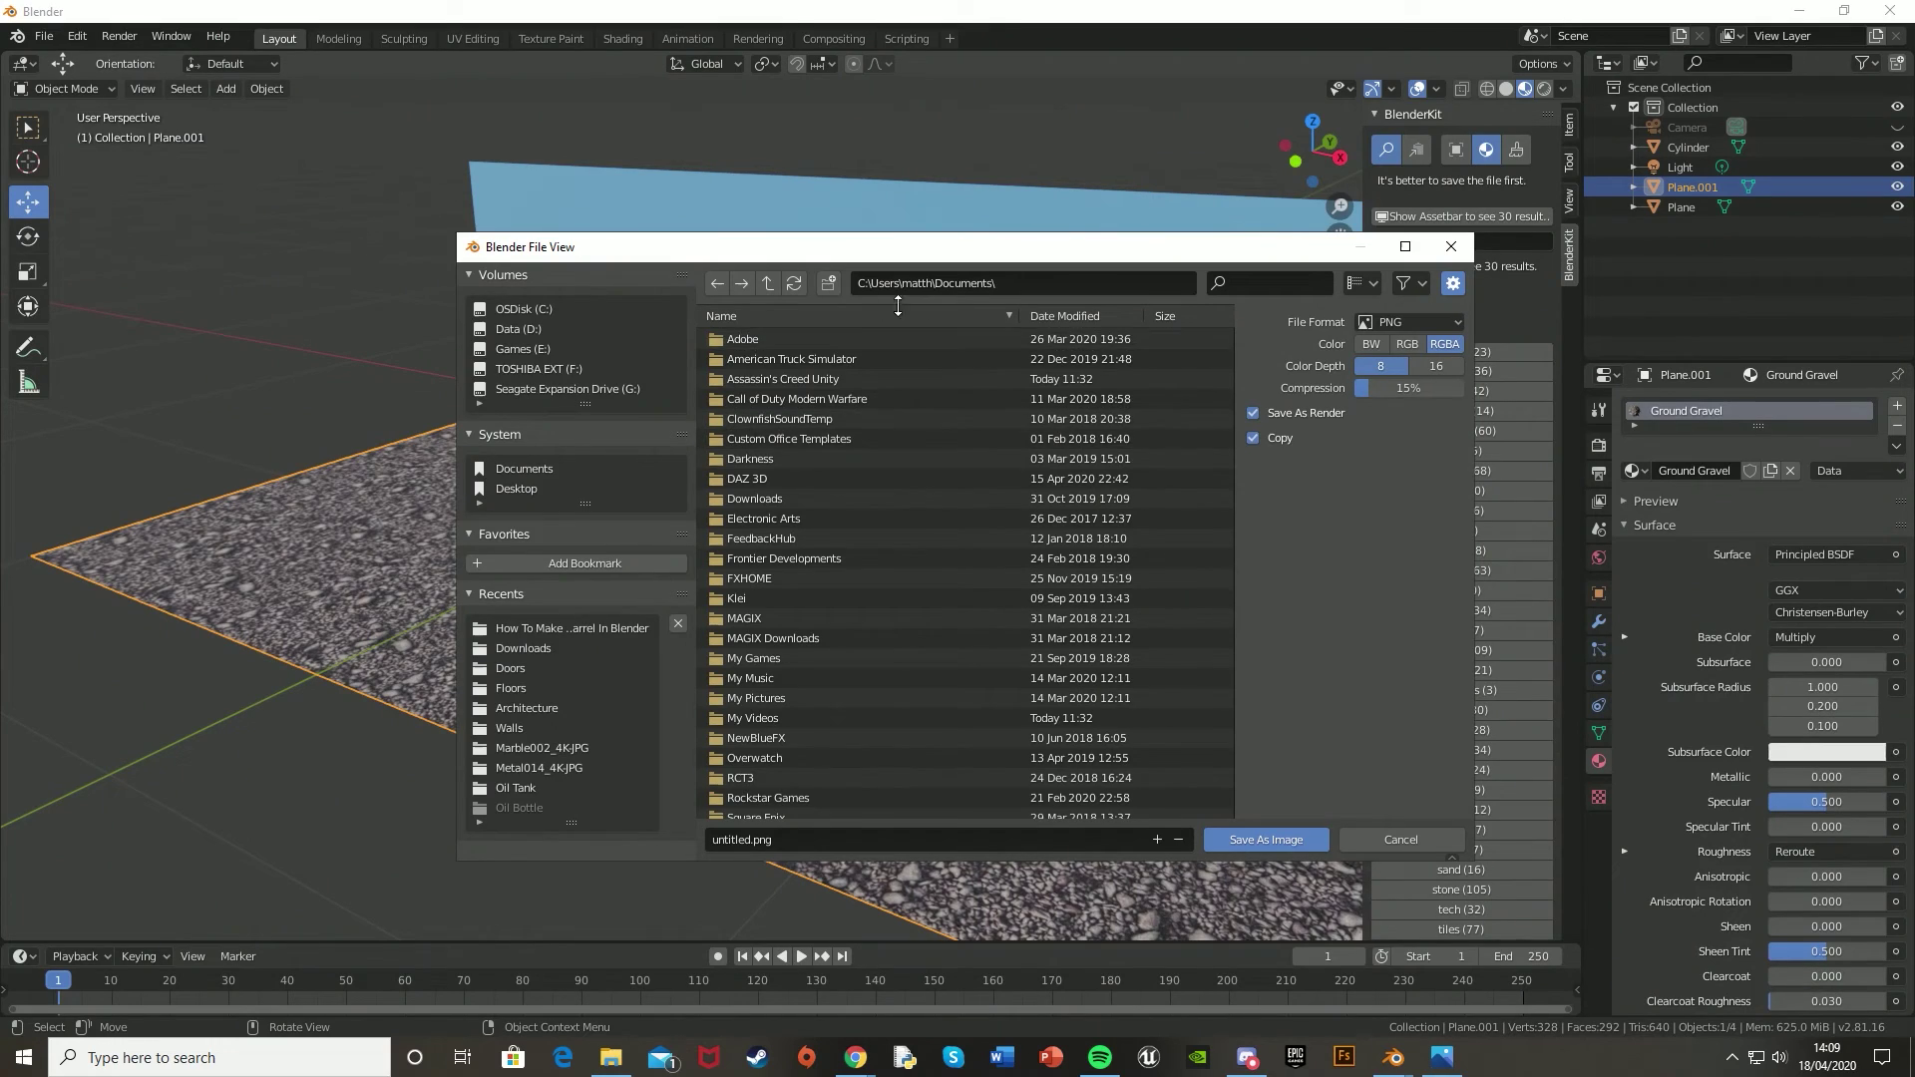
click(559, 627)
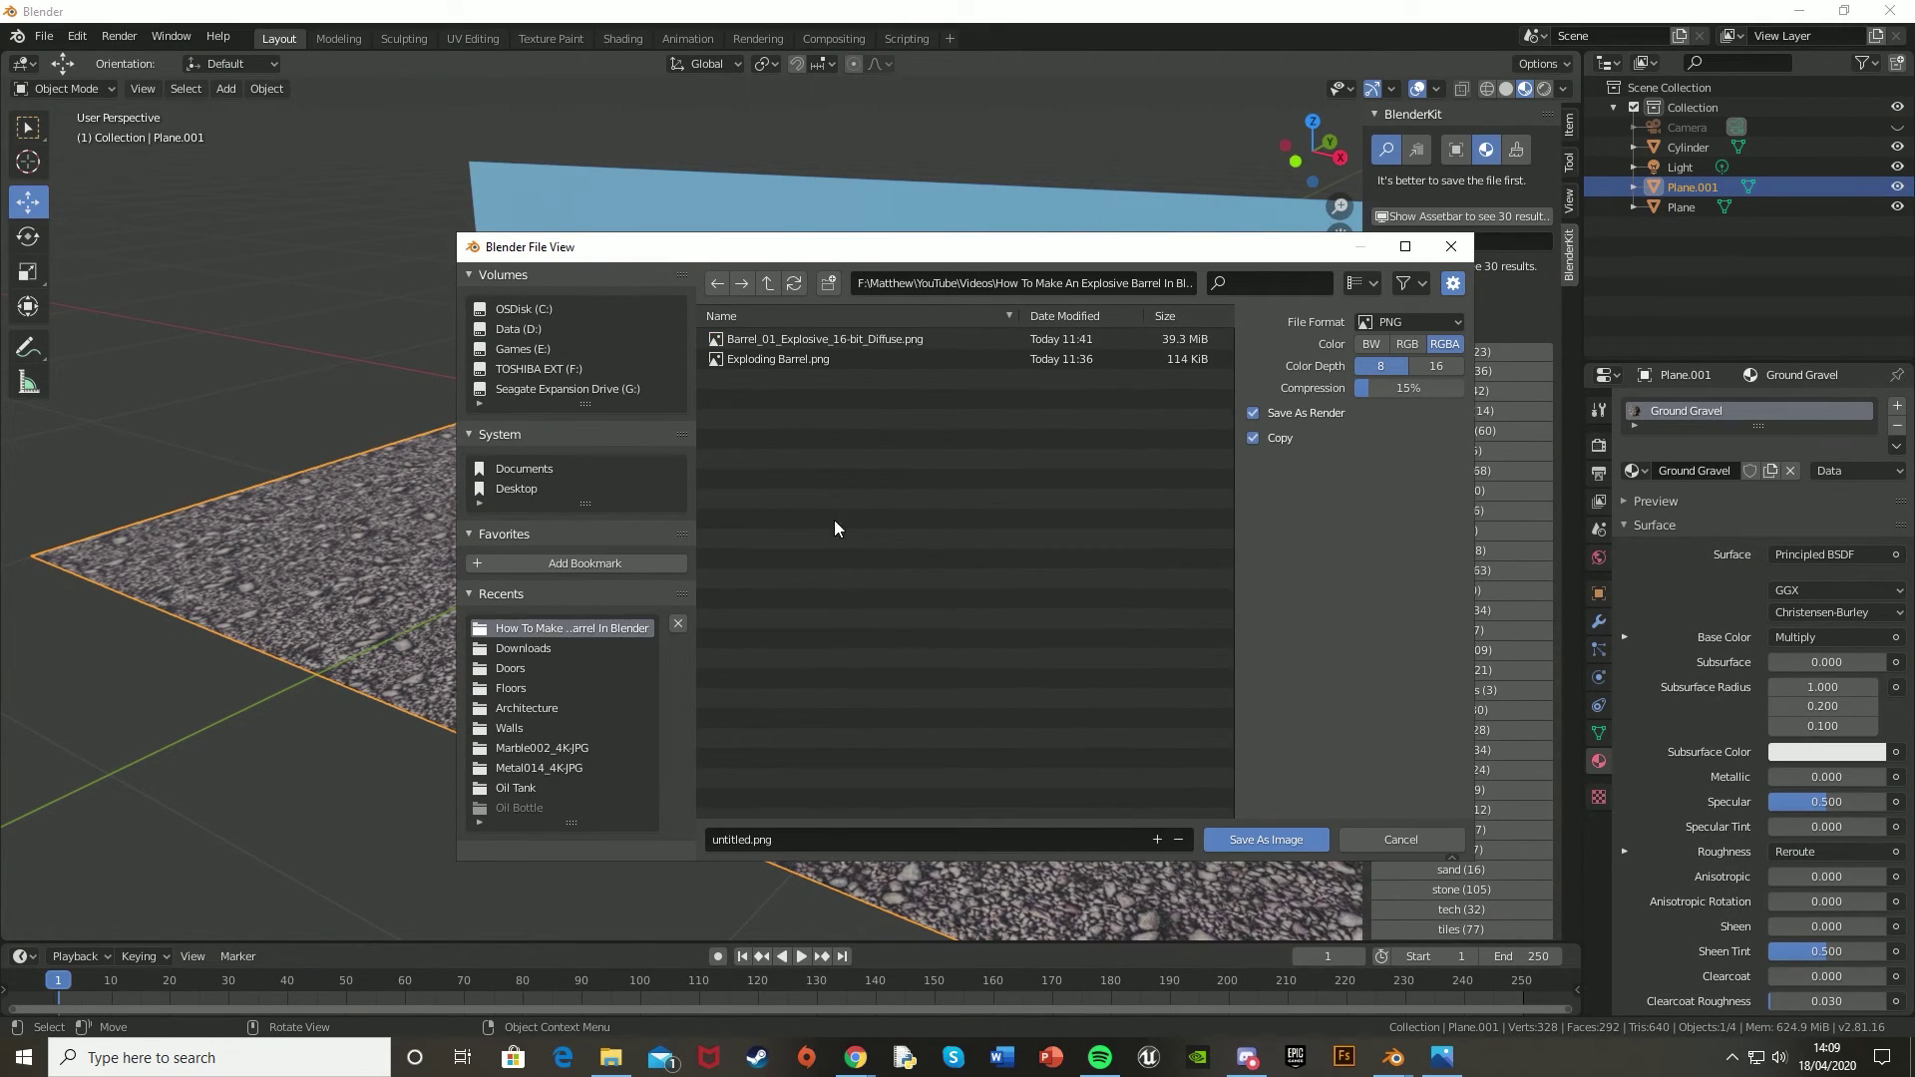
click(785, 843)
text(E)
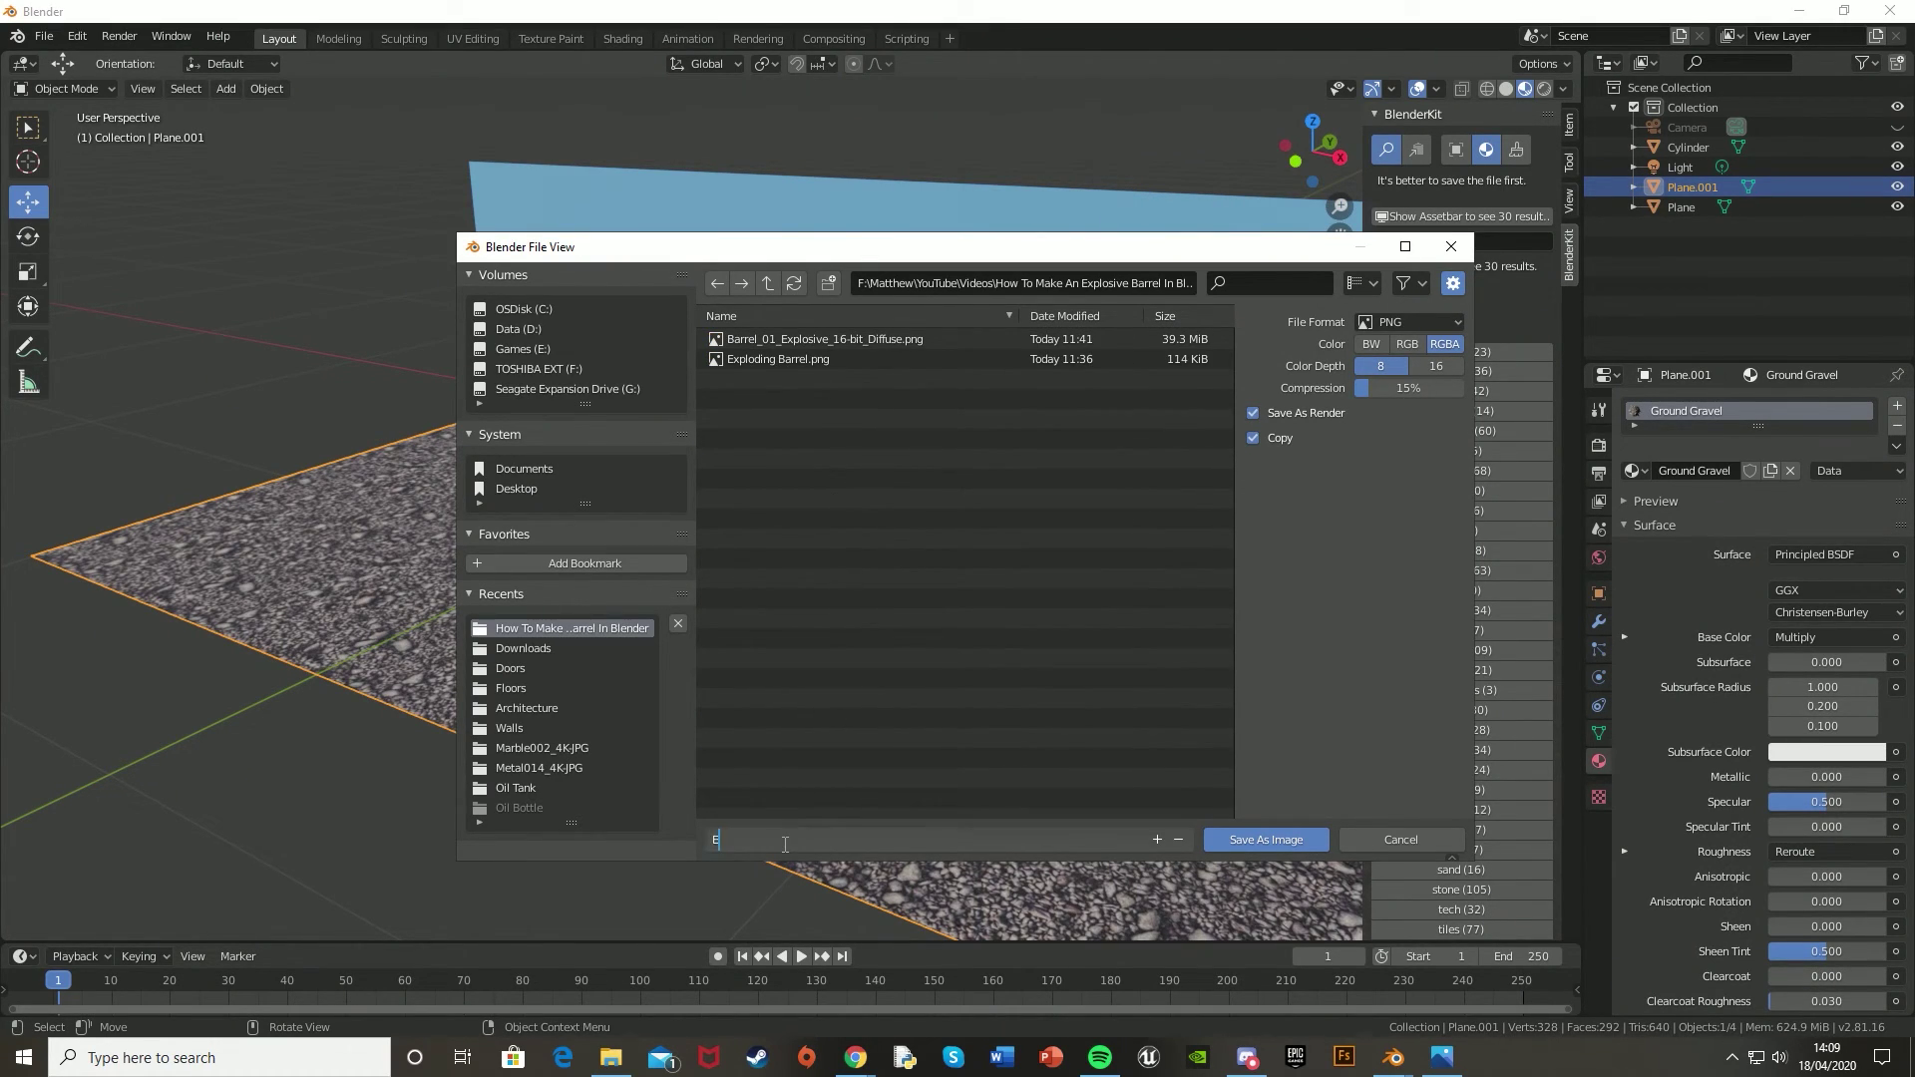
text(xplosive BAr)
key(BackSpace)
key(BackSpace)
text(arrel)
key(Return)
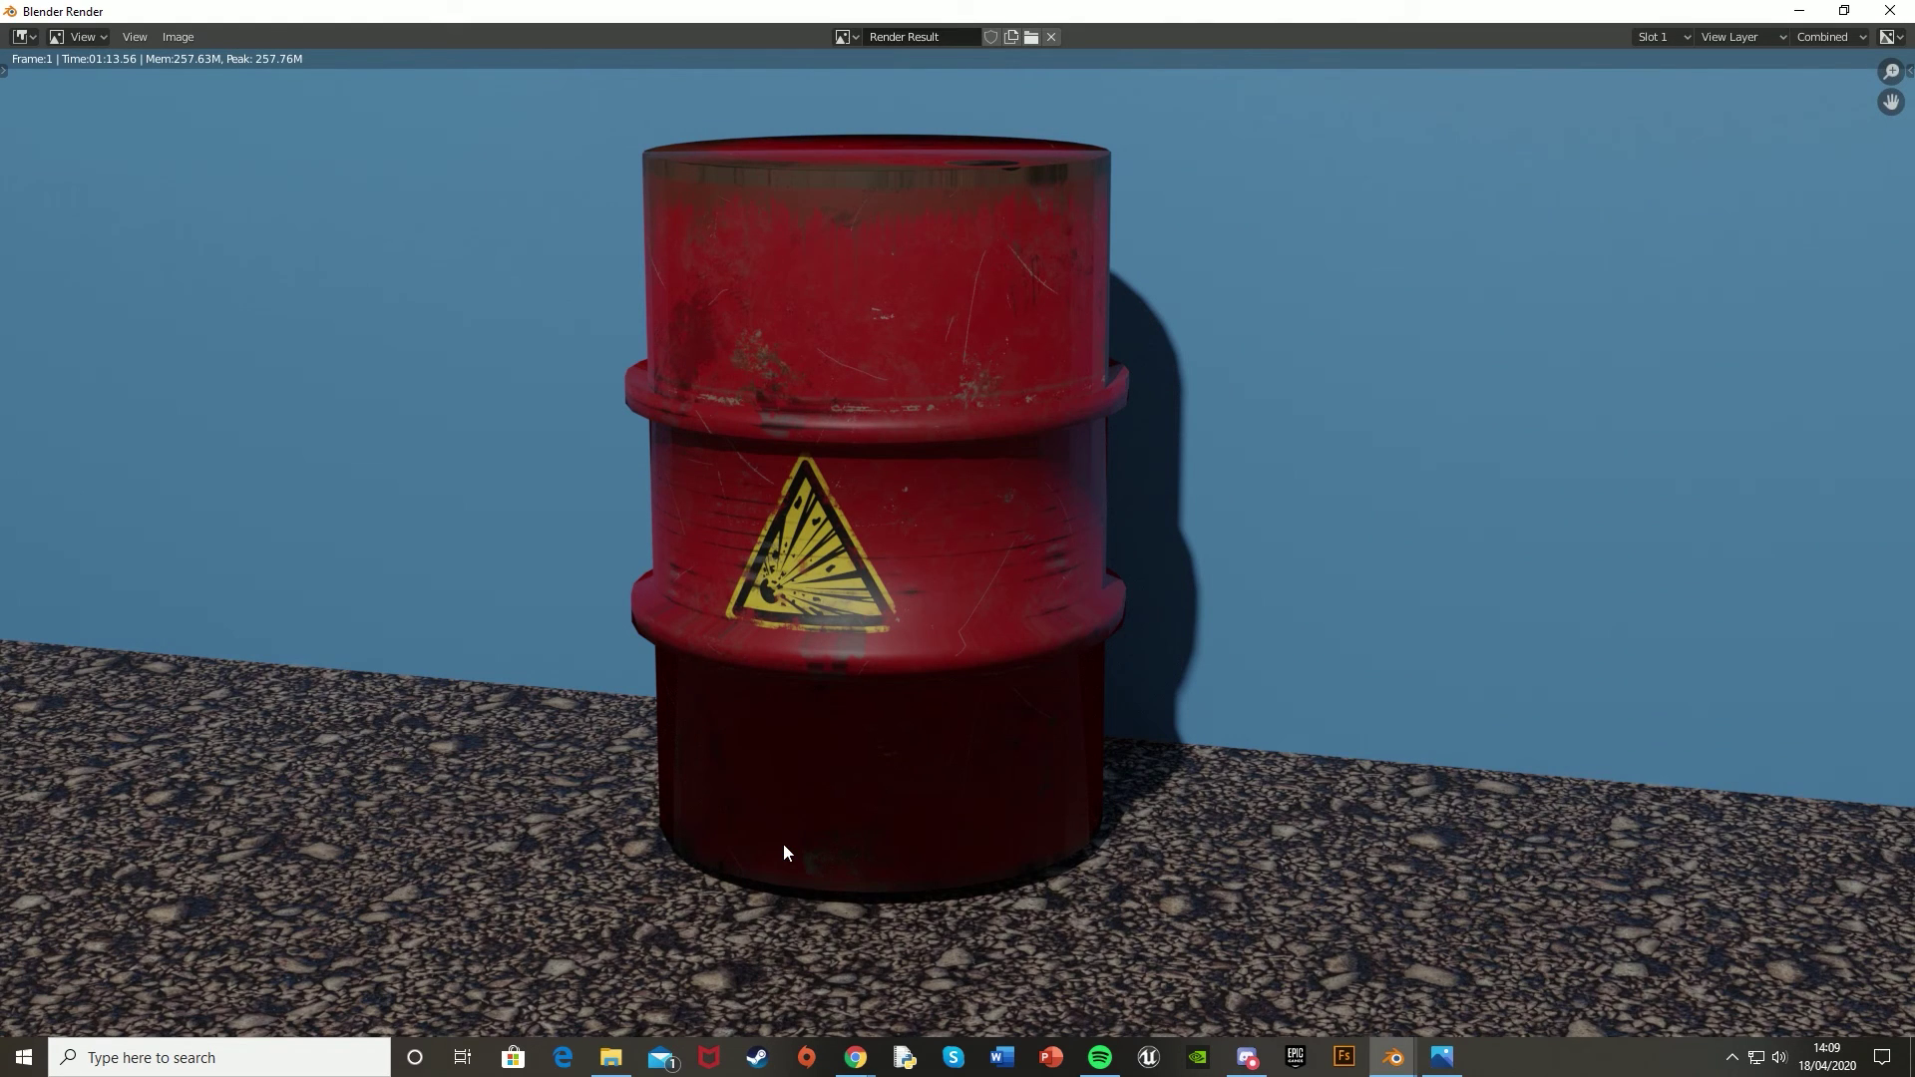